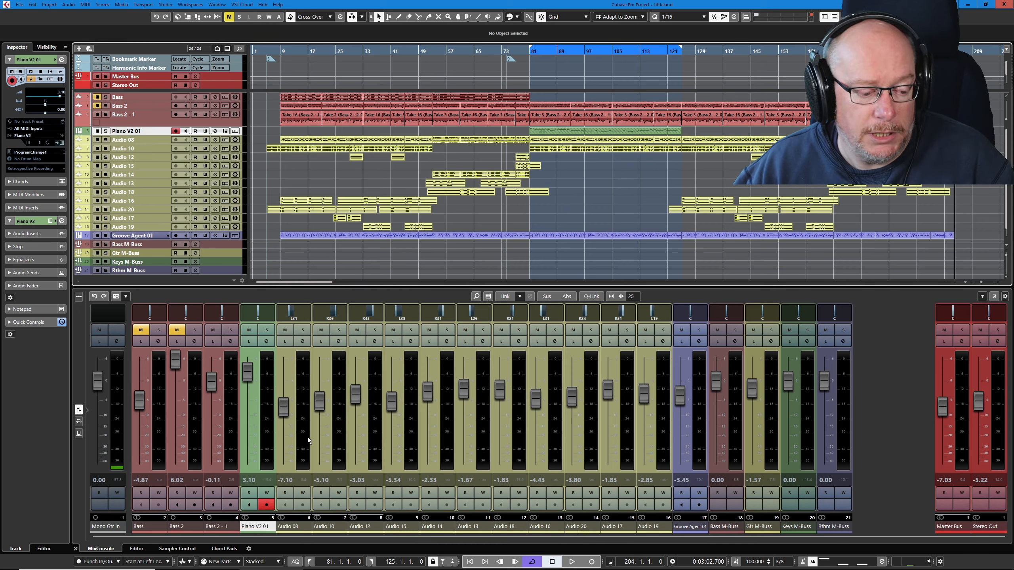
# - Show the take lanes of the Piano V2 01 track and comp between several takes, leaving the Lane 1 take active
pyautogui.click(235, 132)
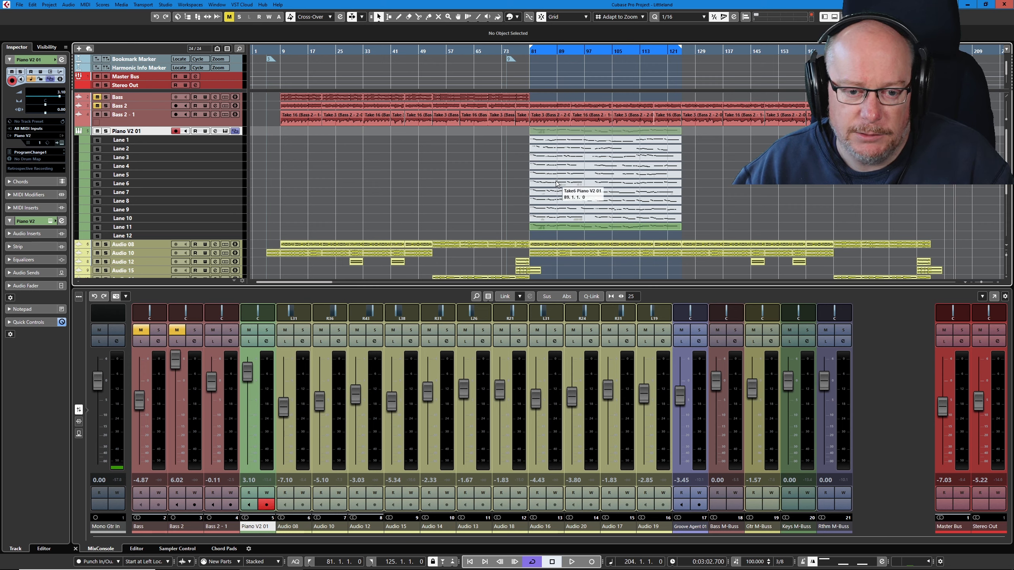
pyautogui.rightClick(562, 161)
pyautogui.click(641, 162)
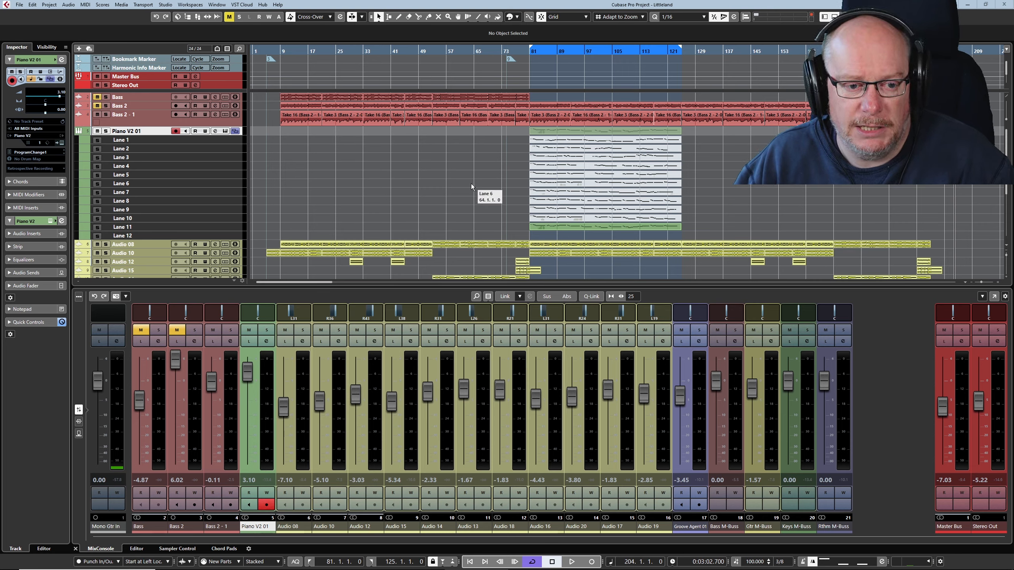
pyautogui.click(591, 193)
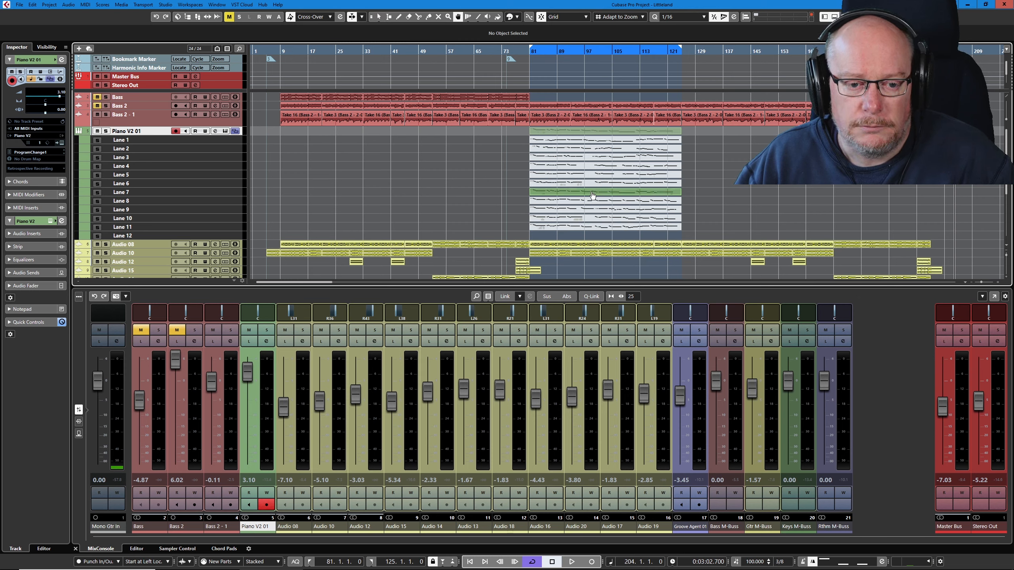
pyautogui.click(599, 168)
pyautogui.click(618, 157)
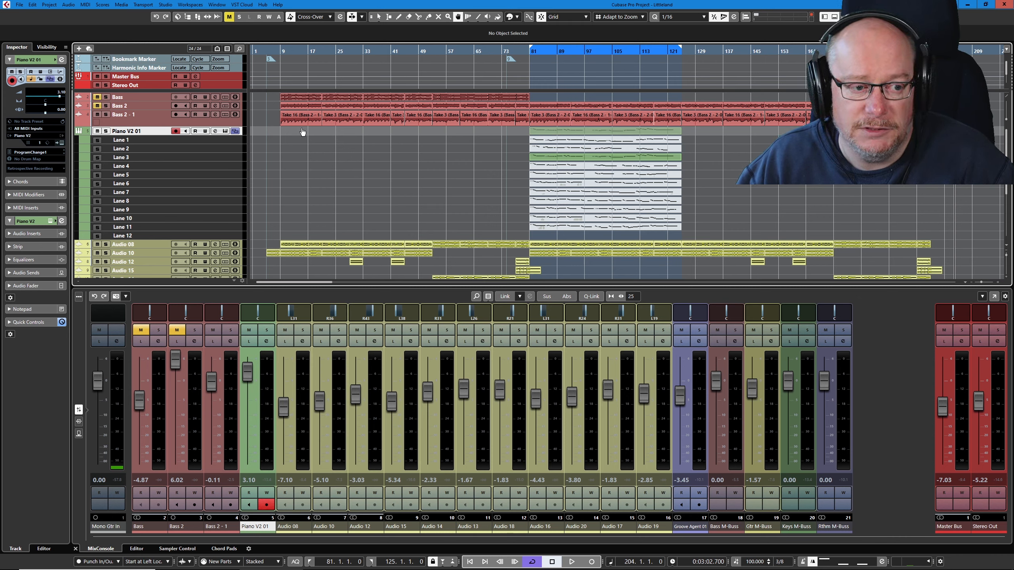
pyautogui.click(580, 211)
pyautogui.click(601, 140)
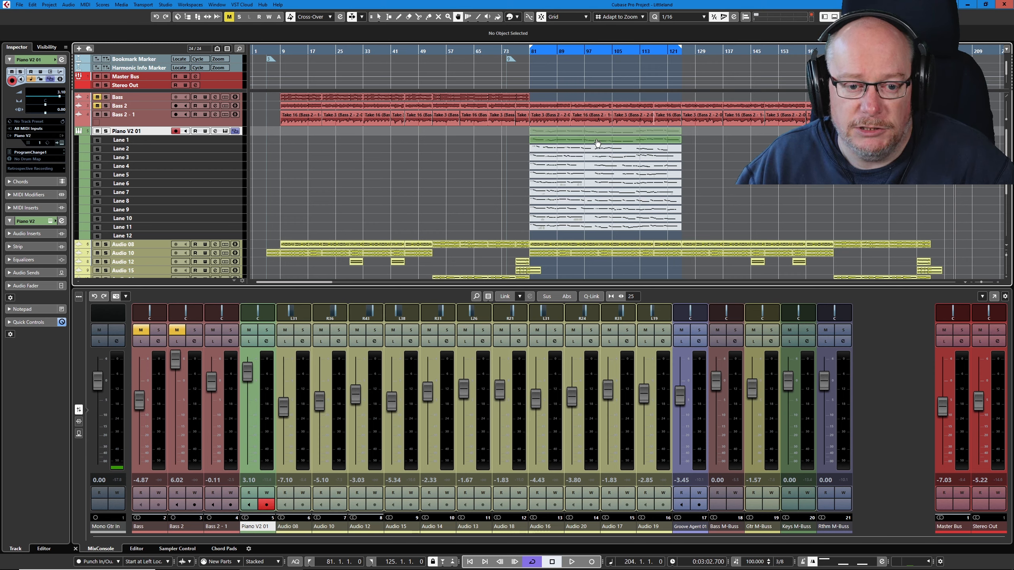
# - Open the Lane 1 piano take in the note editor and play back its opening bars from bar 81
pyautogui.click(603, 139)
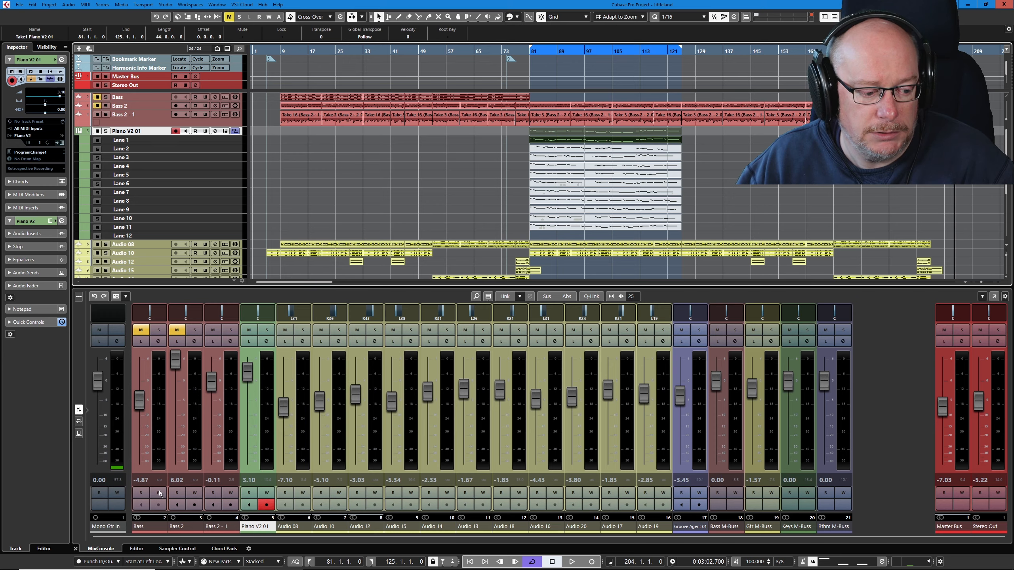
pyautogui.click(137, 549)
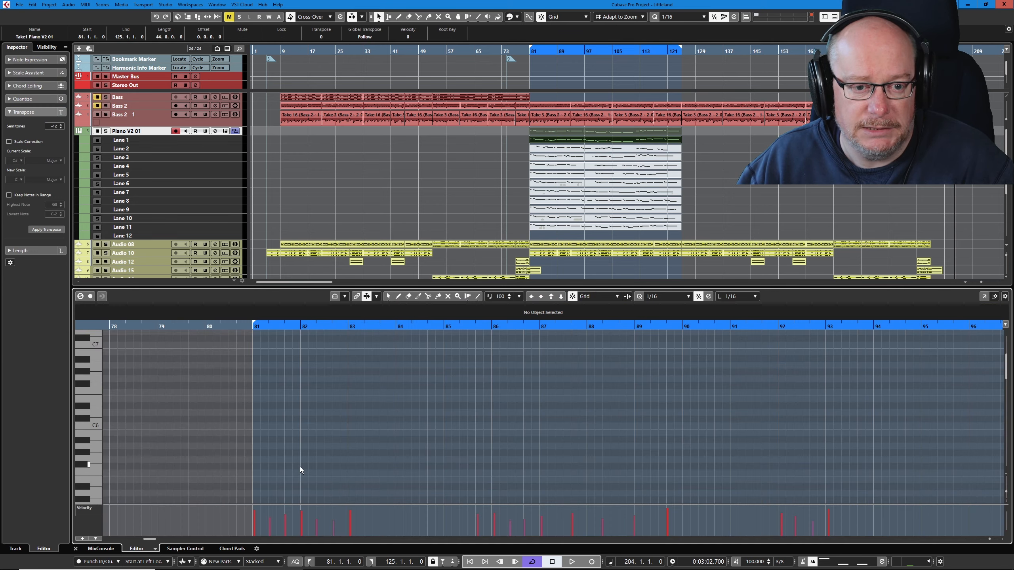
pyautogui.scroll(-5, 453, 476)
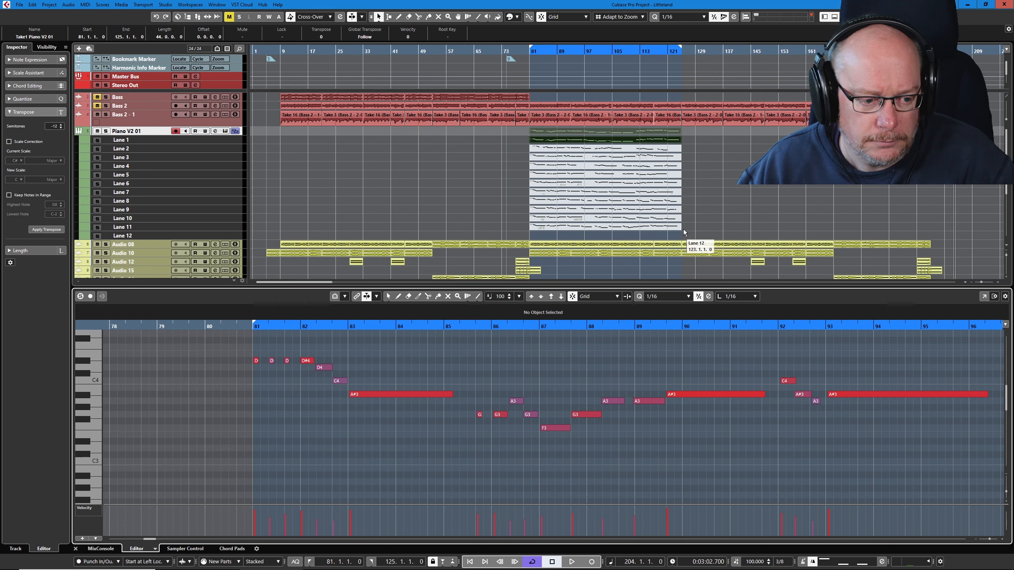
pyautogui.press('space')
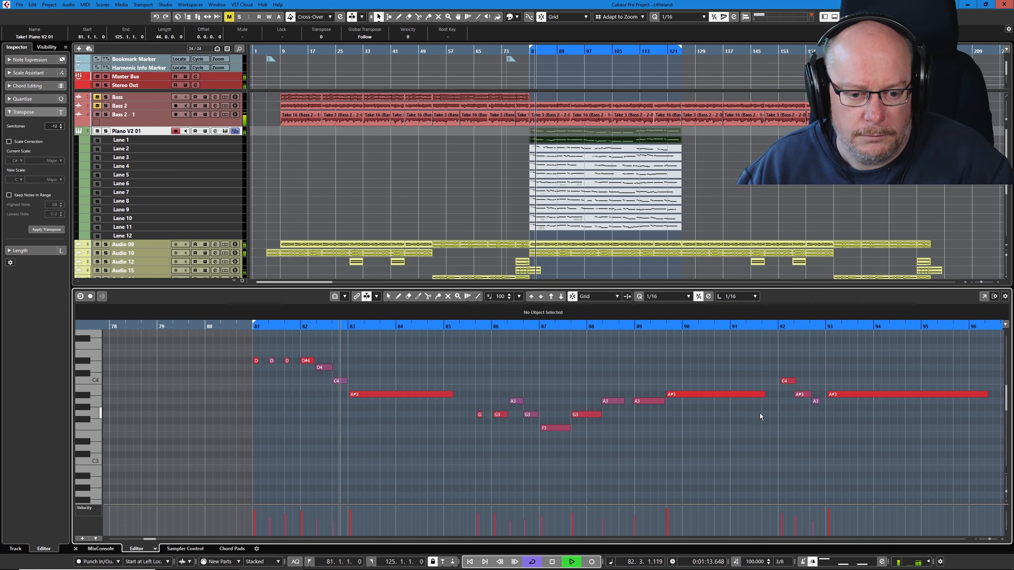
pyautogui.press('space')
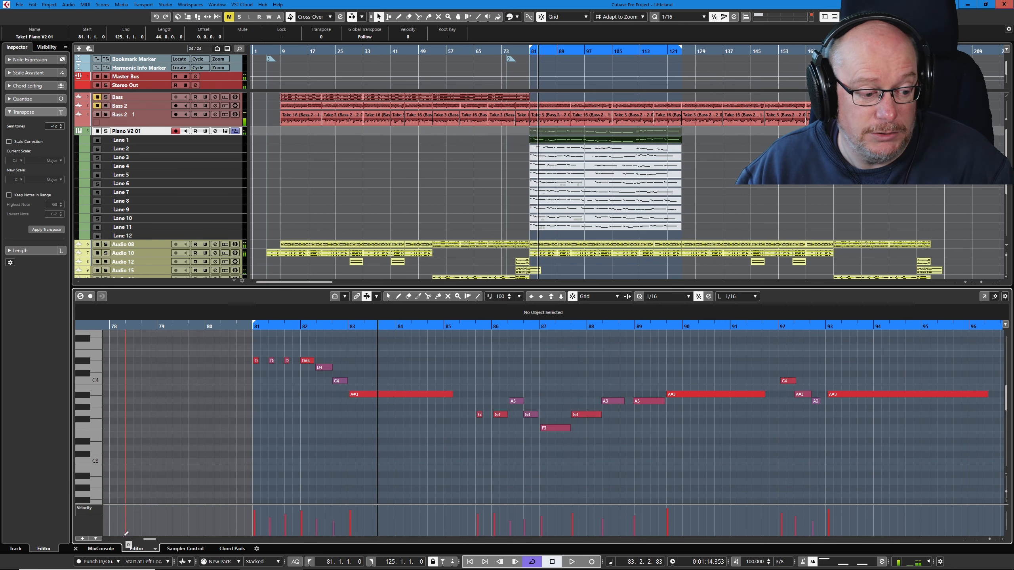
# - During playback, set the mixer levels of Groove Agent 01 to -7.78, Bass M-Buss to -6.16, Gtr M-Buss to -9.86 and Keys M-Buss to 2.65
pyautogui.click(100, 549)
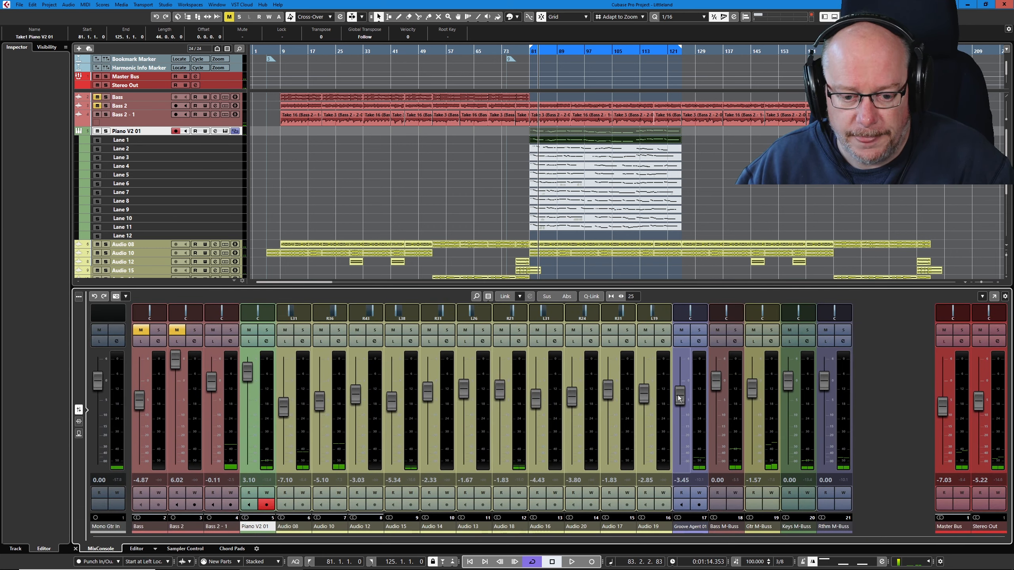
pyautogui.press('space')
pyautogui.moveTo(679, 397); pyautogui.dragTo(752, 418)
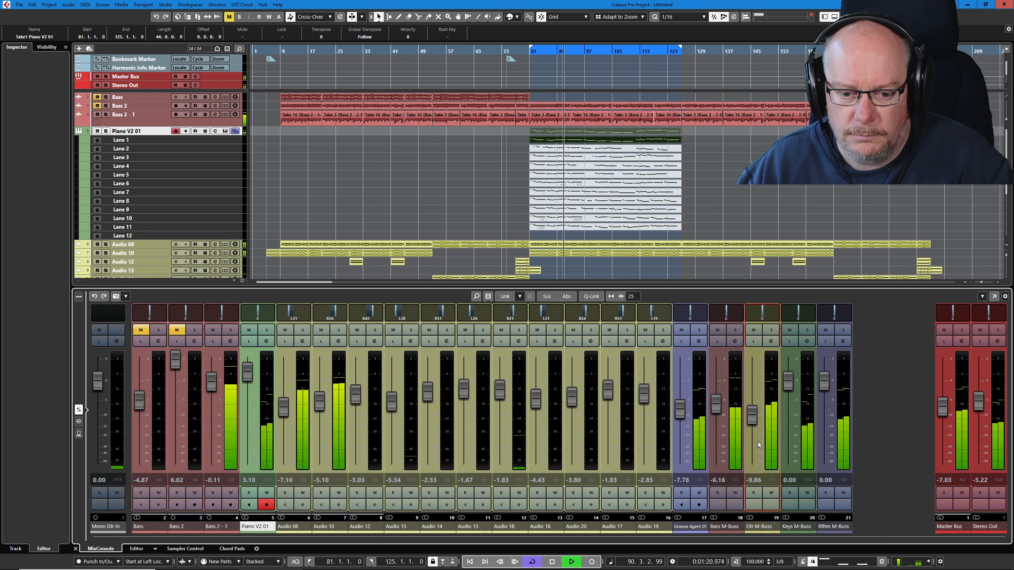
pyautogui.moveTo(788, 384); pyautogui.dragTo(789, 377)
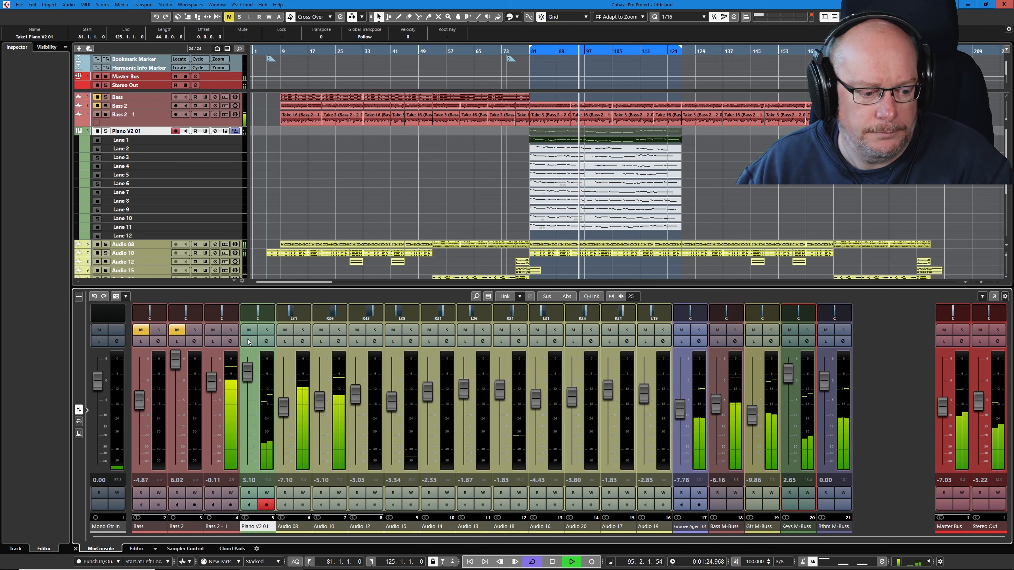
# - Return to the Lane 1 take's notes and audition the phrase between bars 95 and 99
pyautogui.click(136, 549)
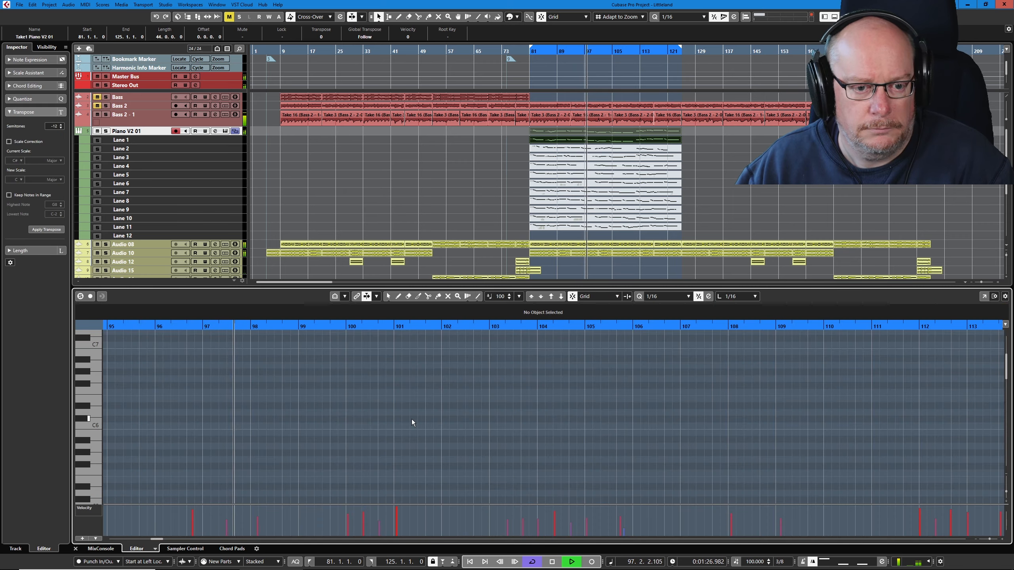
pyautogui.press('KP_1')
pyautogui.scroll(-8, 430, 385)
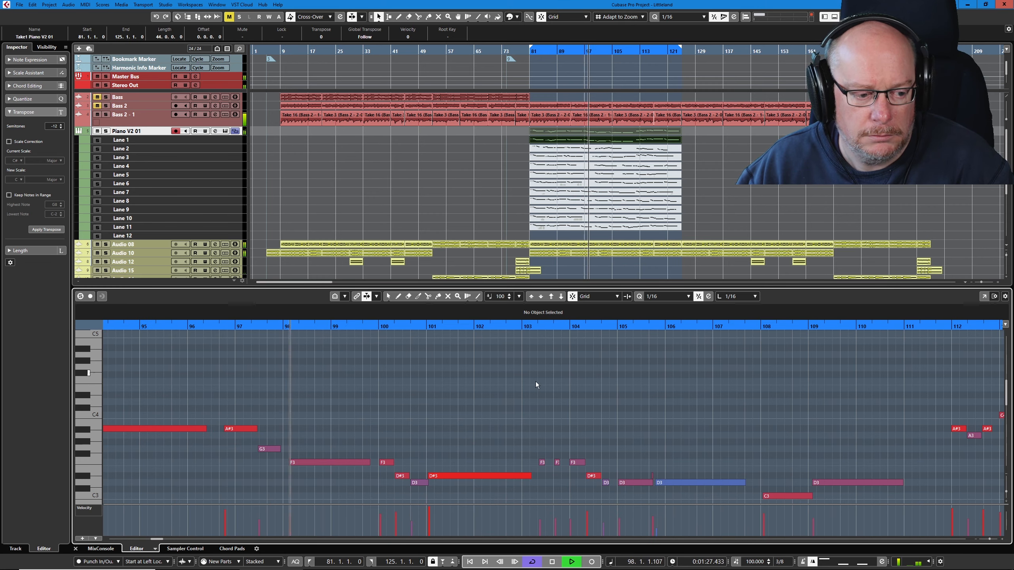
pyautogui.press('space')
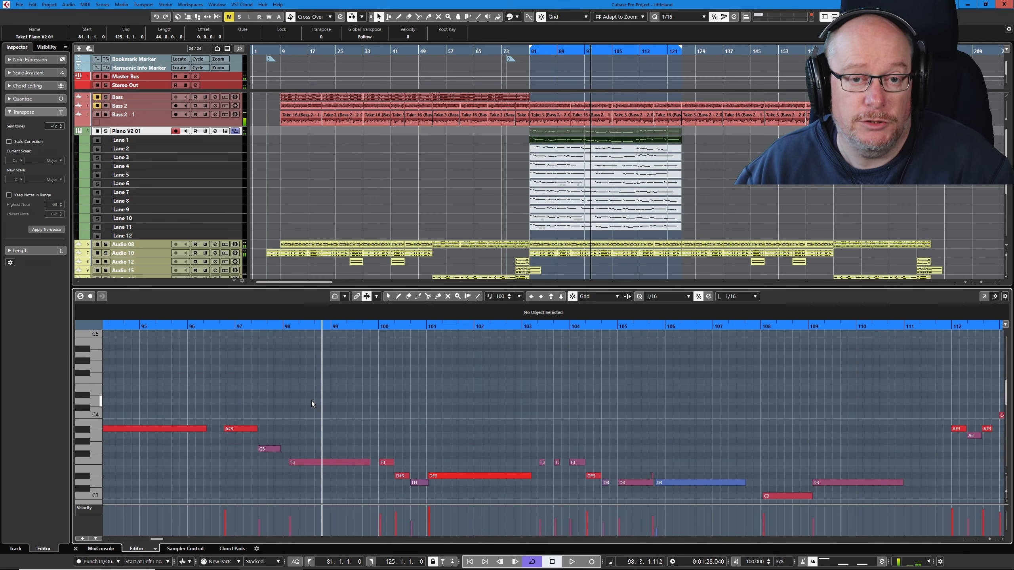
pyautogui.click(136, 326)
pyautogui.press('space')
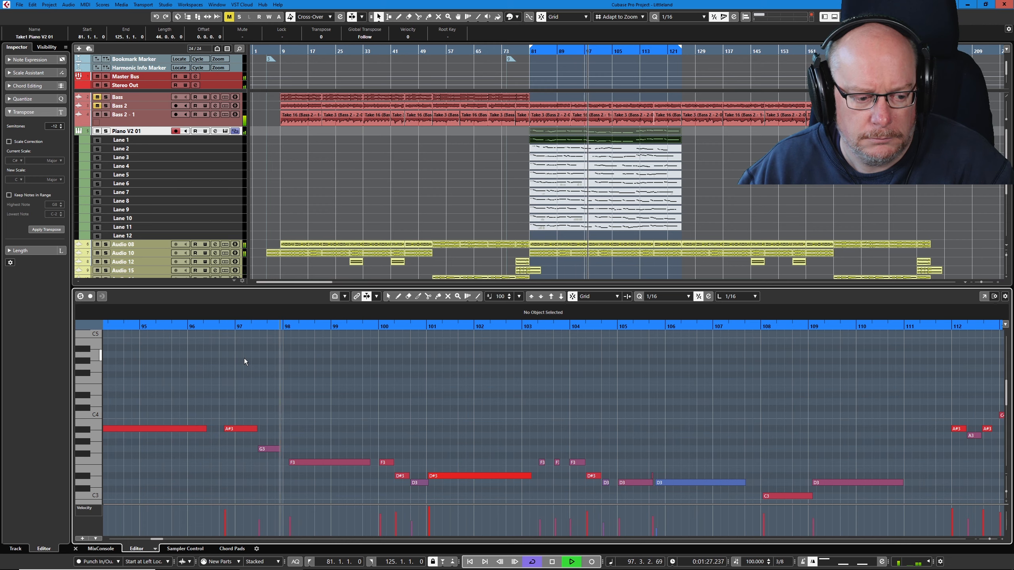
pyautogui.press('space')
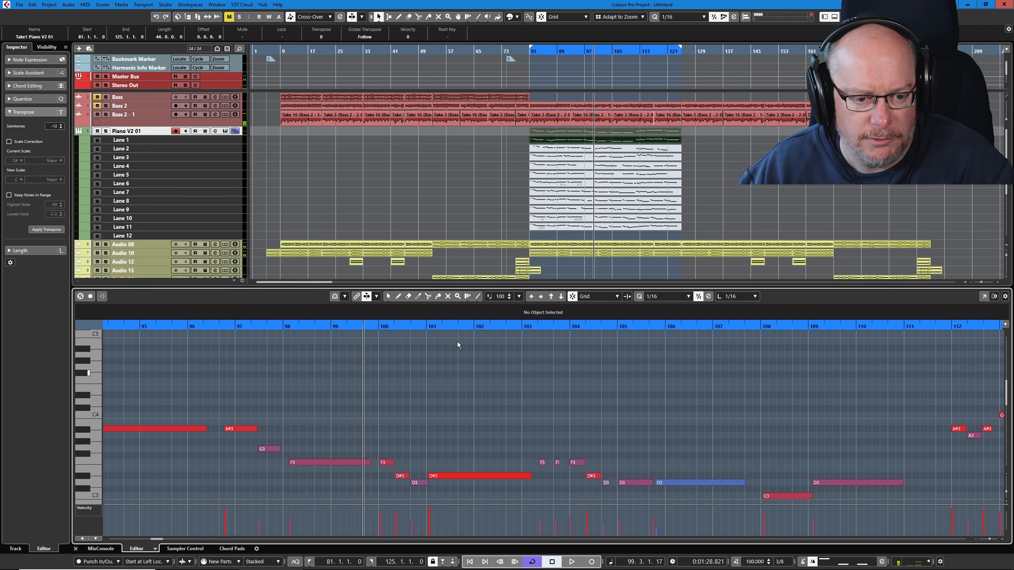
# - Move the short A#3 note to start at bar 97 and the long F3 note to start at 98.2.1.0, and audition the phrase
pyautogui.moveTo(231, 429); pyautogui.dragTo(304, 462)
pyautogui.click(162, 330)
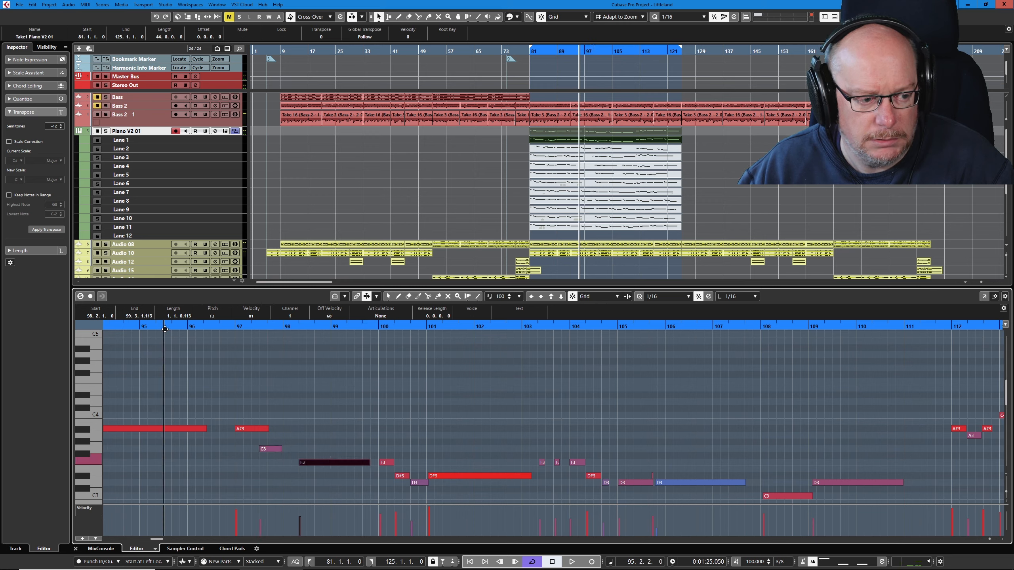
pyautogui.press('space')
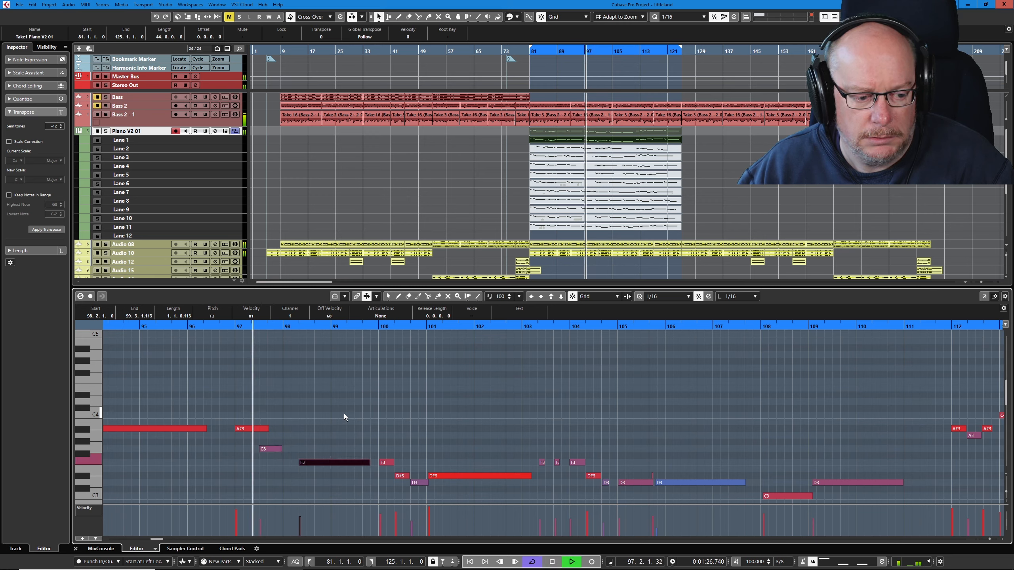
pyautogui.press('space')
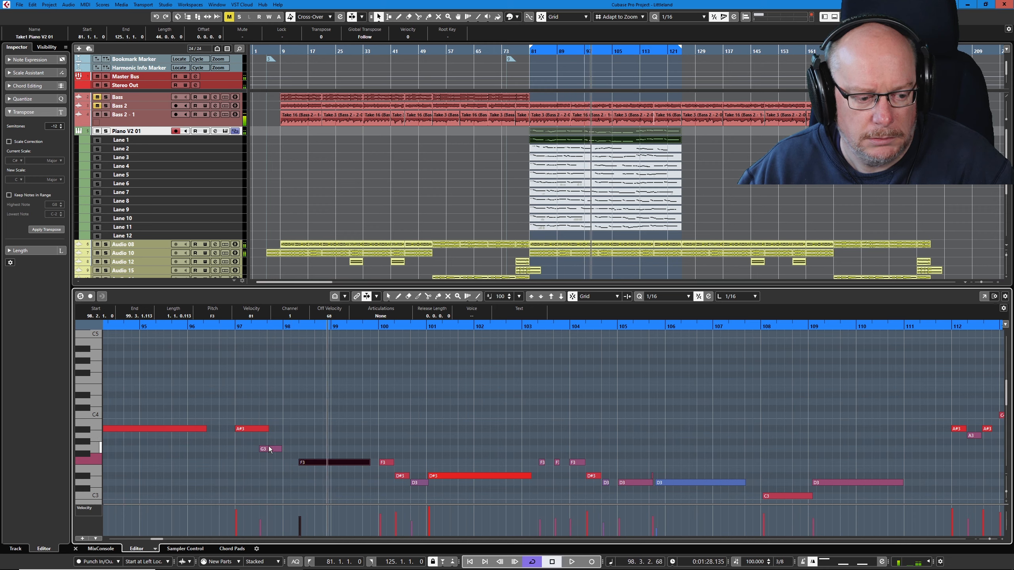
# - Move the G3 note in bar 97 to start at 97.3.1.0 and play the phrase through to bar 106
pyautogui.moveTo(269, 449); pyautogui.dragTo(277, 449)
pyautogui.click(164, 328)
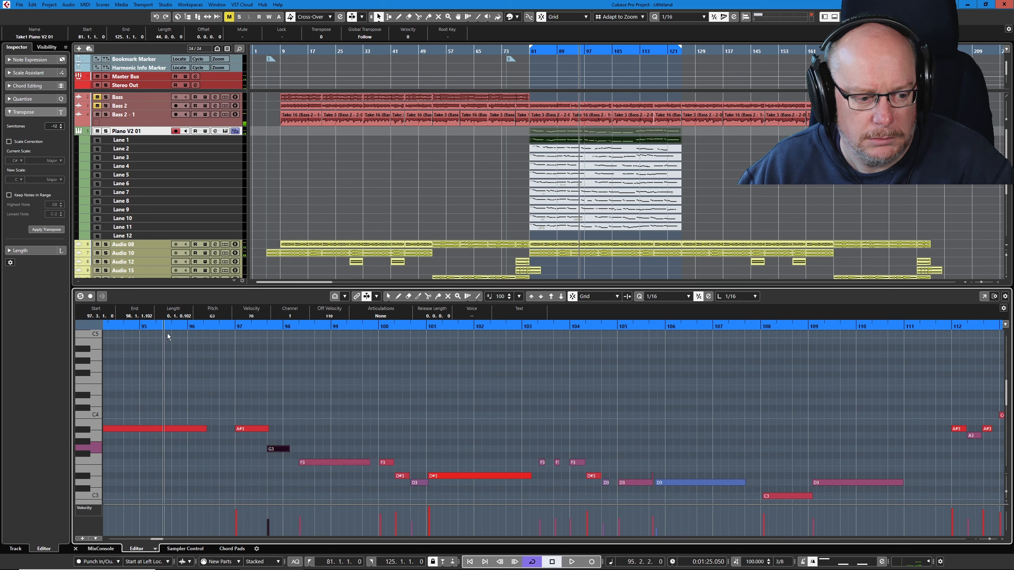
pyautogui.press('space')
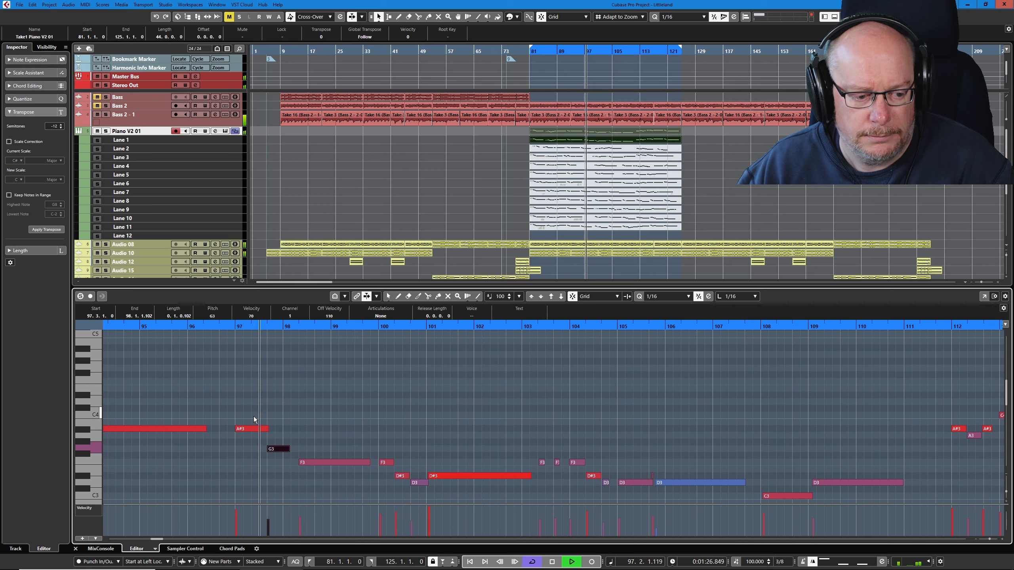
pyautogui.press('space')
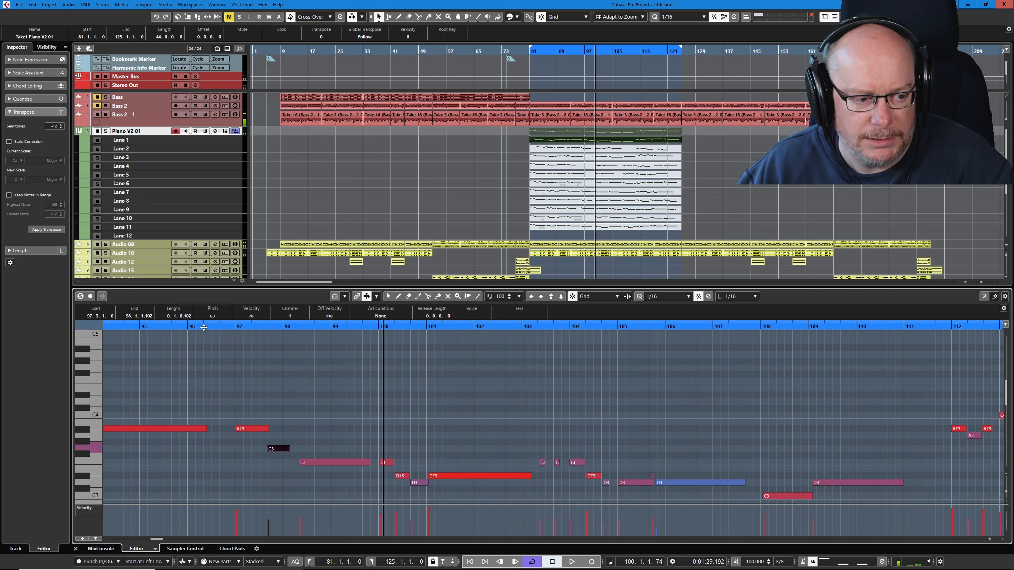
pyautogui.click(204, 328)
pyautogui.press('space')
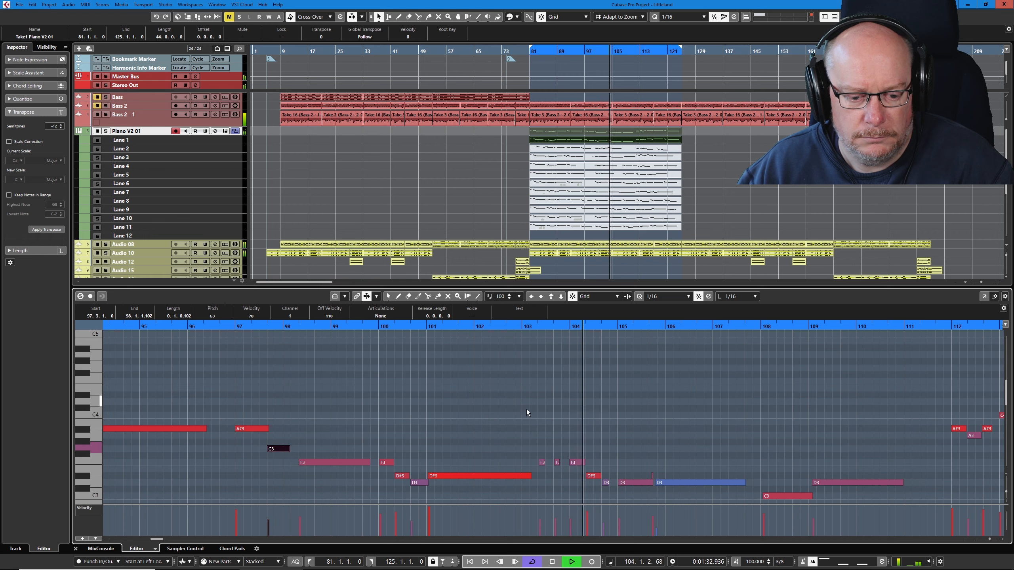
pyautogui.press('space')
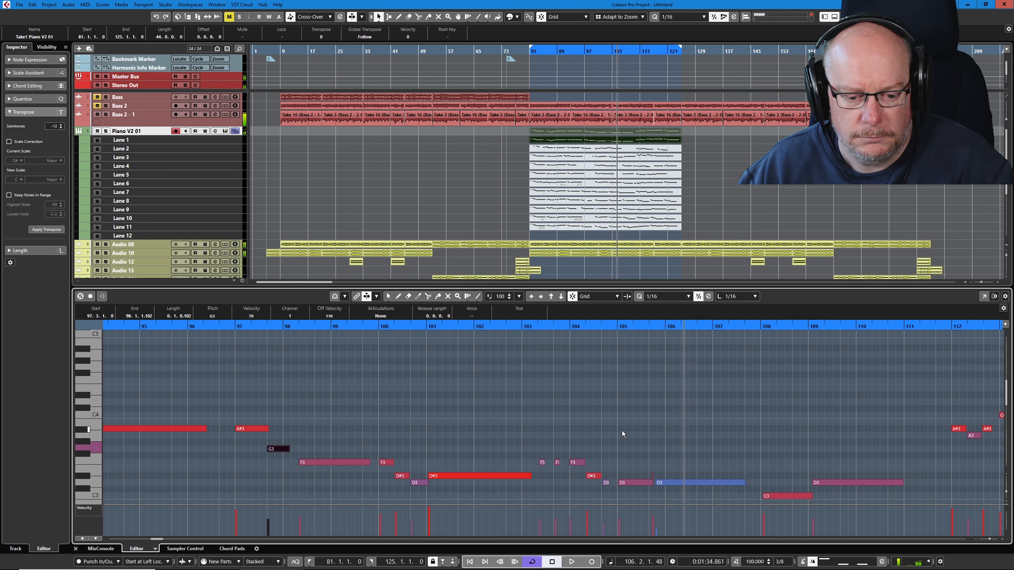
# - Delete the tiny stray D#3 note above the junction of the two D3 notes in bar 105
pyautogui.rightClick(622, 433)
pyautogui.click(617, 434)
pyautogui.moveTo(635, 461); pyautogui.dragTo(670, 474)
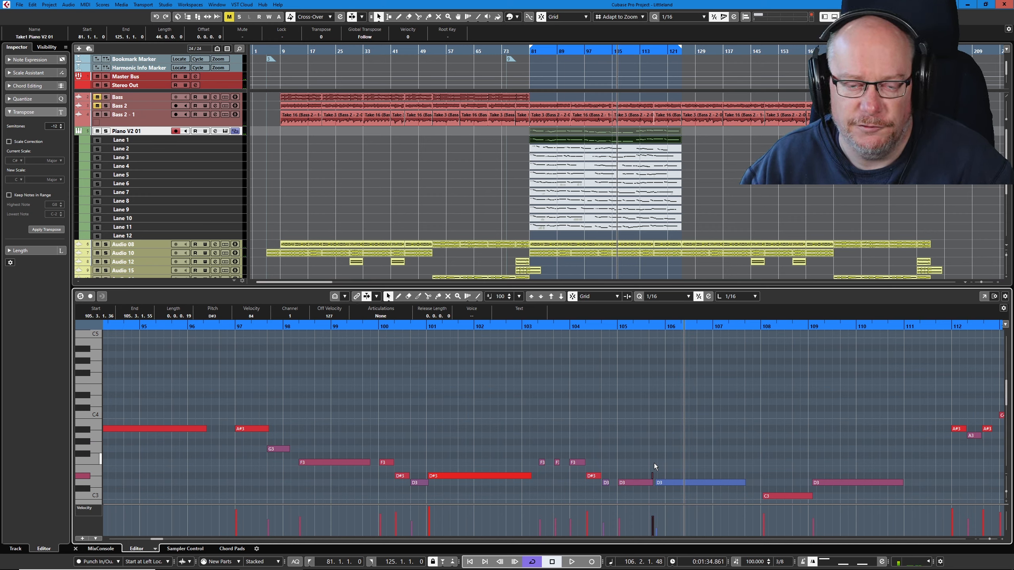
pyautogui.press('Delete')
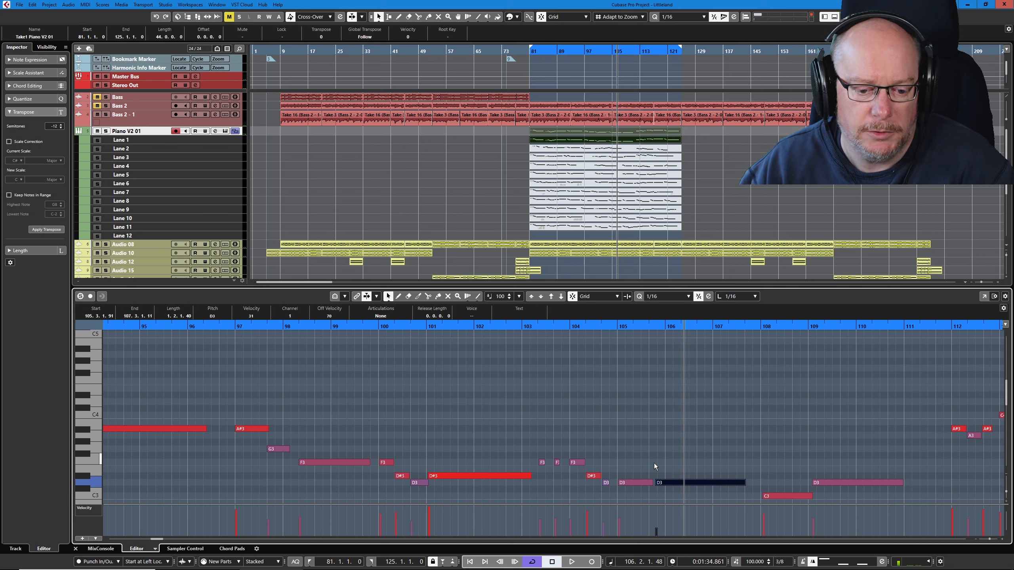
# - Glue the two adjacent D3 notes starting at bar 105 into one note
pyautogui.rightClick(654, 463)
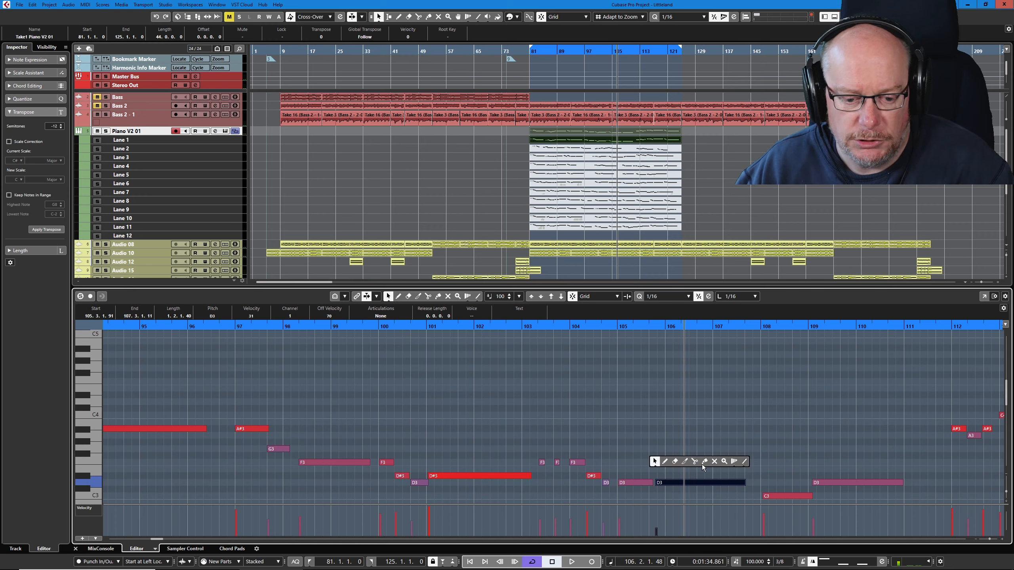
pyautogui.click(704, 463)
pyautogui.click(647, 486)
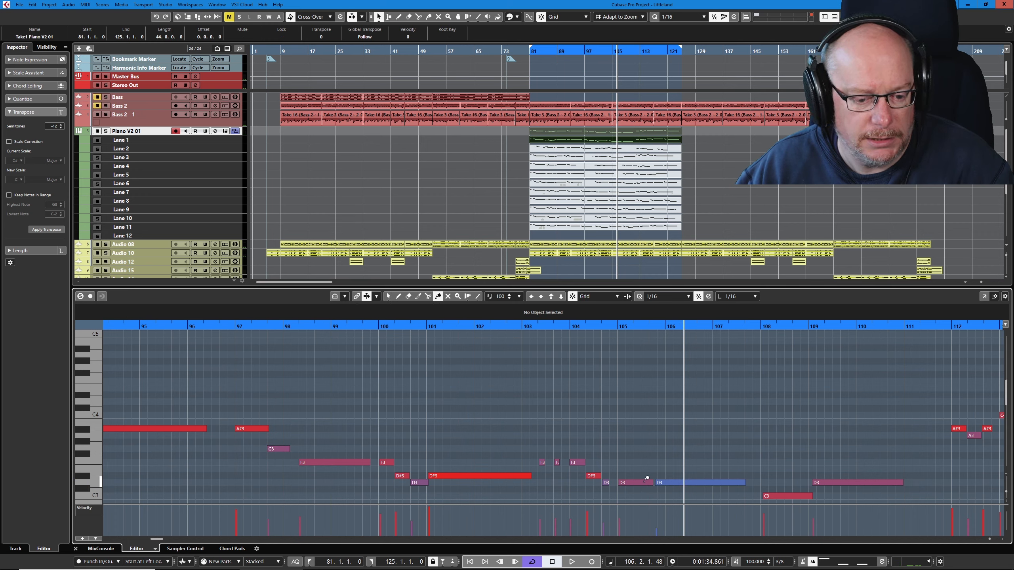
pyautogui.click(645, 481)
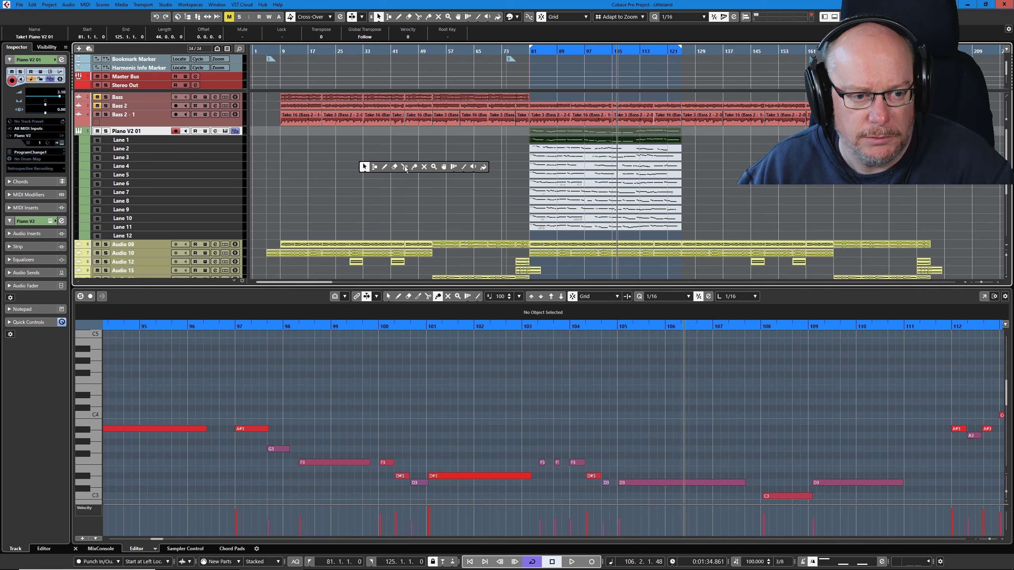
# - Split the Lane 1 piano take at bar 97 in the arrangement
pyautogui.click(405, 167)
pyautogui.scroll(2, 598, 155)
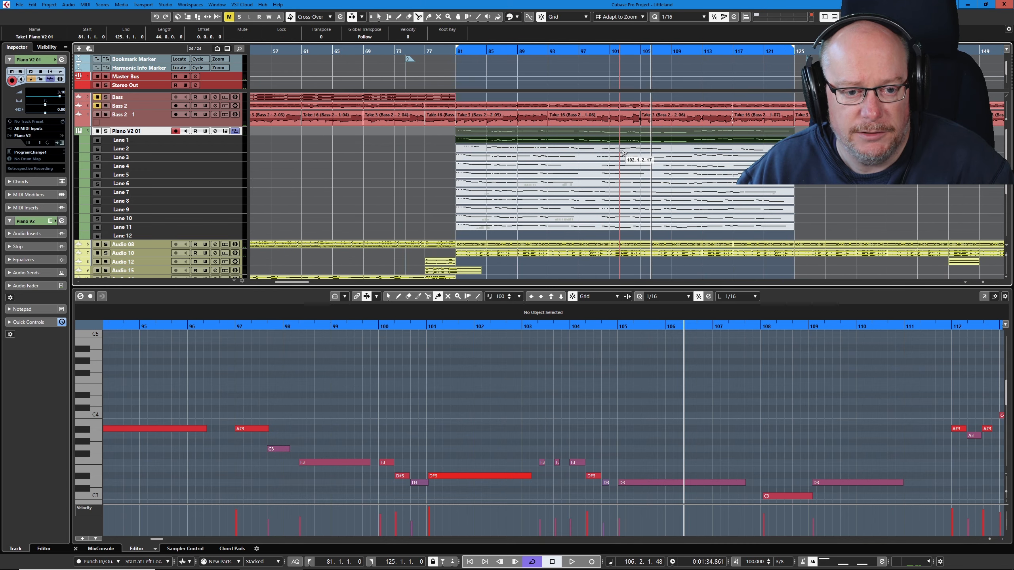
pyautogui.scroll(2, 623, 153)
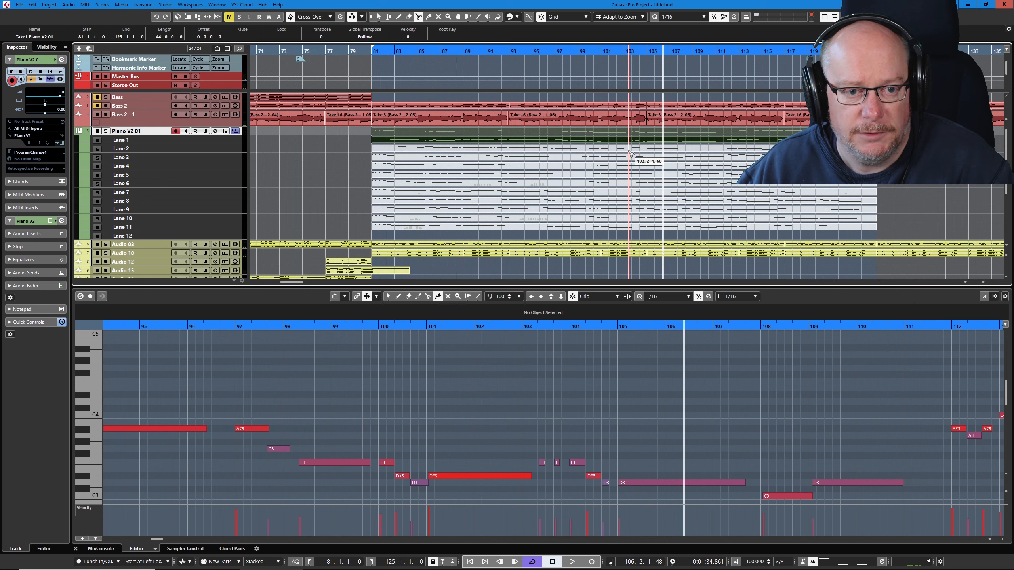
pyautogui.click(557, 141)
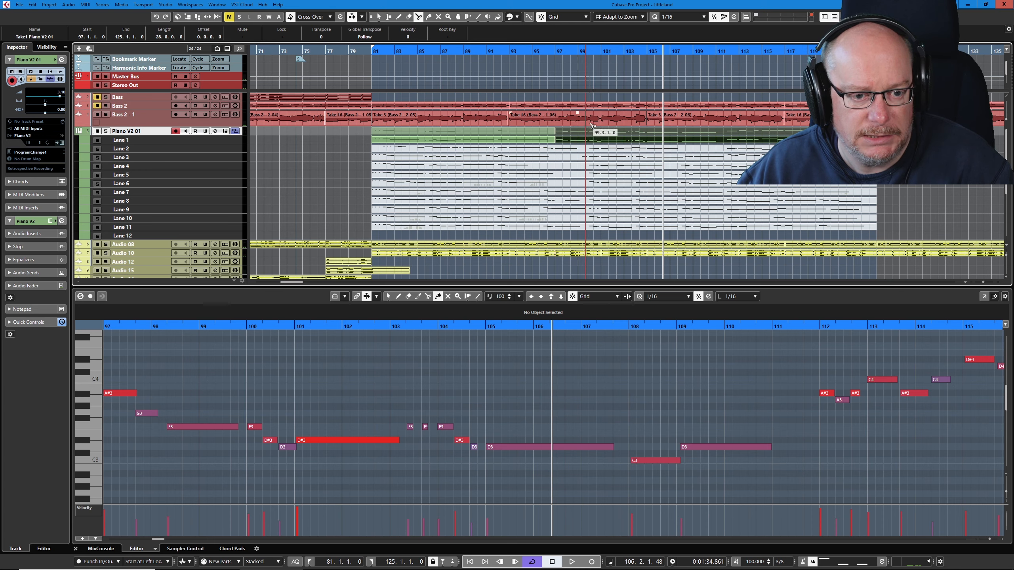
pyautogui.rightClick(486, 162)
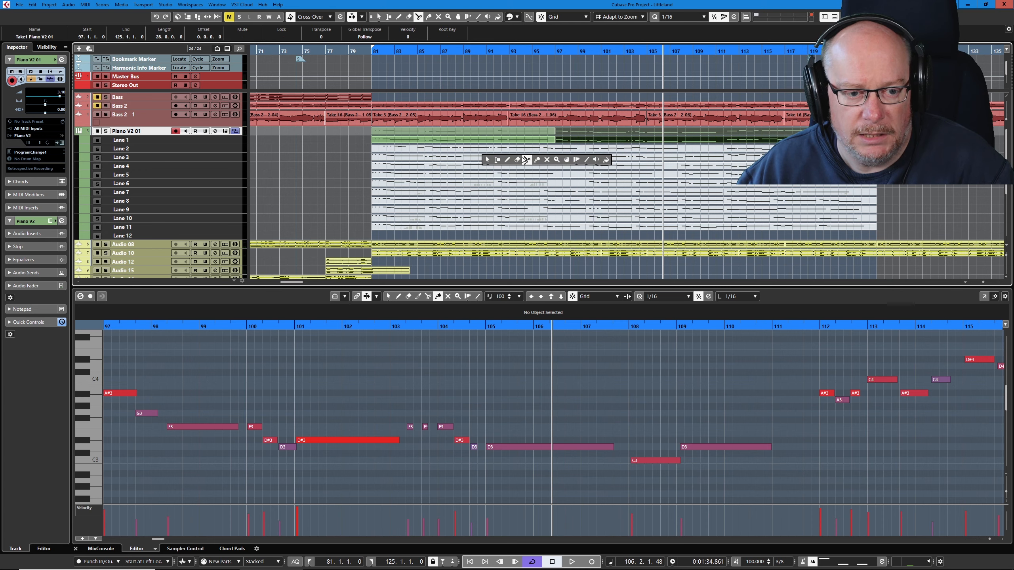
# - Erase the Lane 1 piano section before bar 97 and play the remaining part from bar 97 to bar 109
pyautogui.click(520, 162)
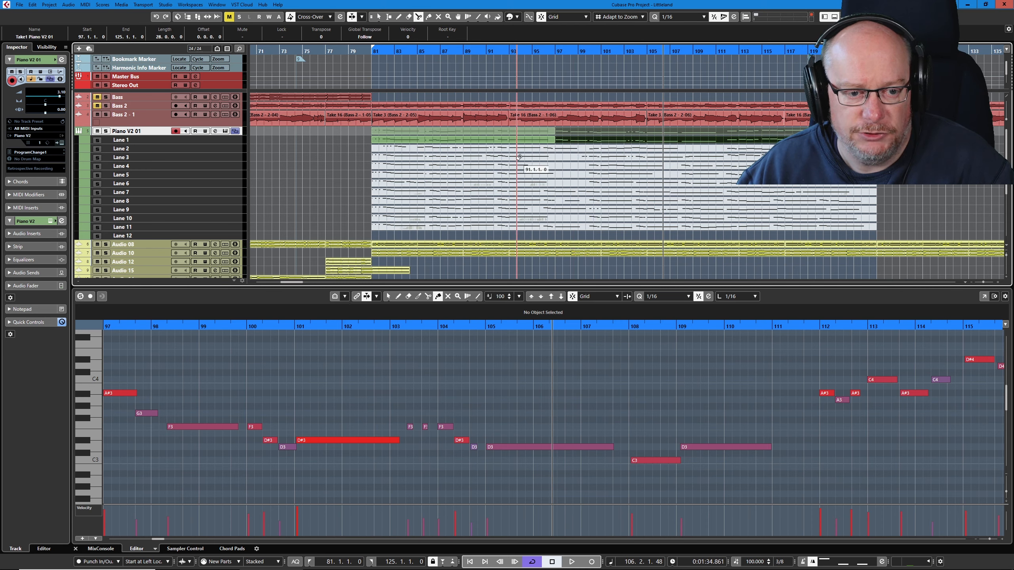
pyautogui.click(477, 138)
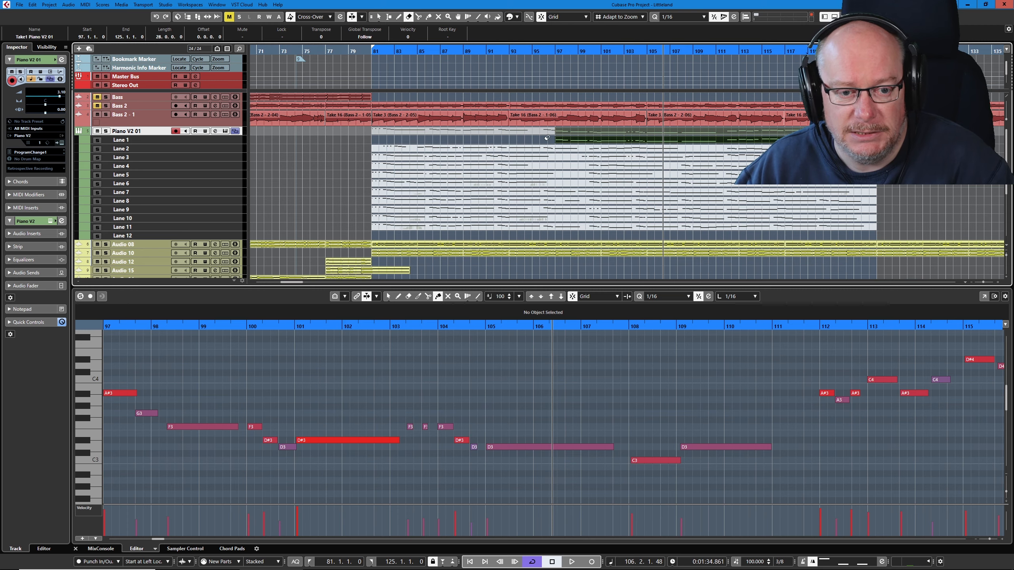
pyautogui.click(555, 51)
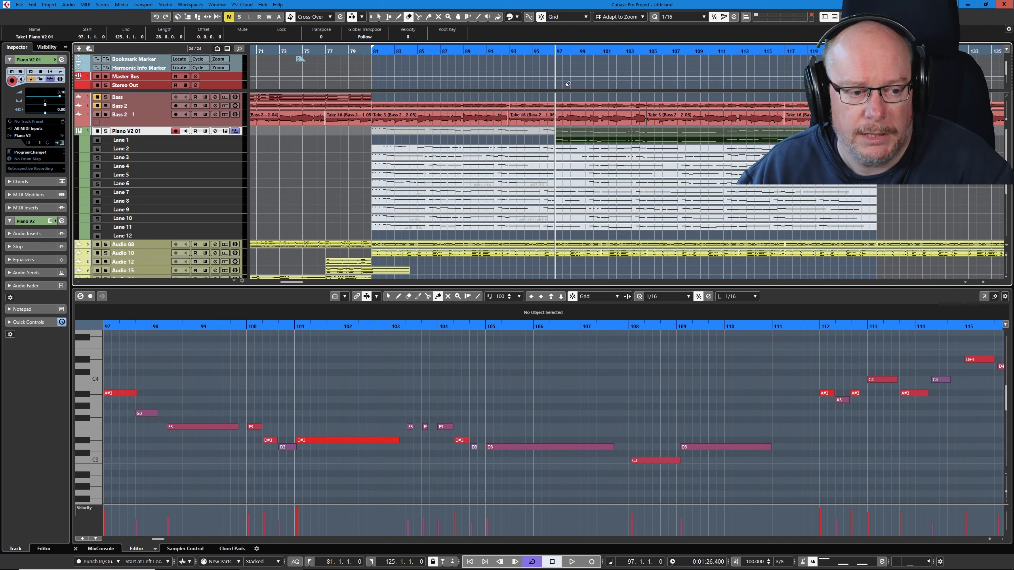
pyautogui.press('space')
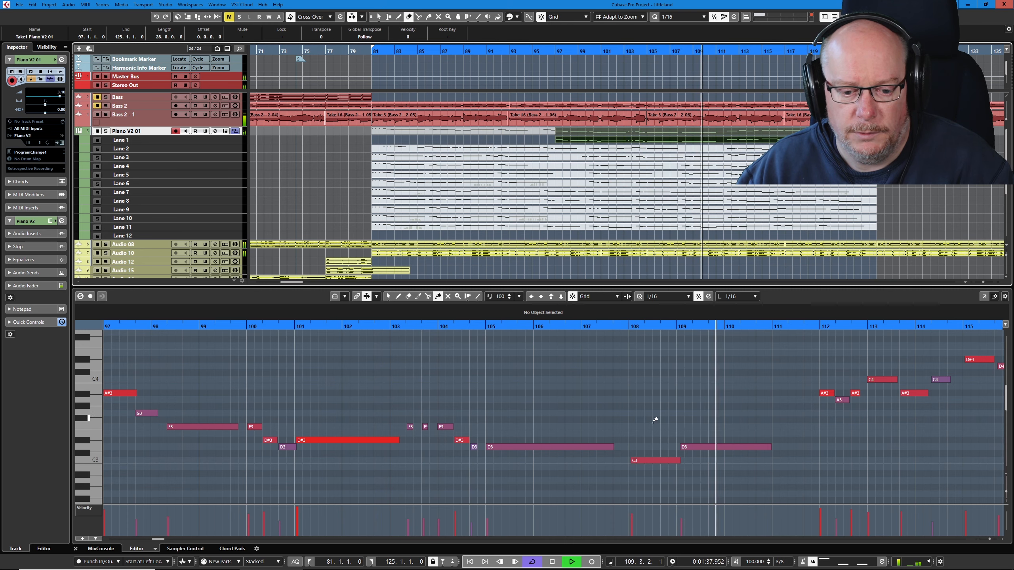
pyautogui.press('space')
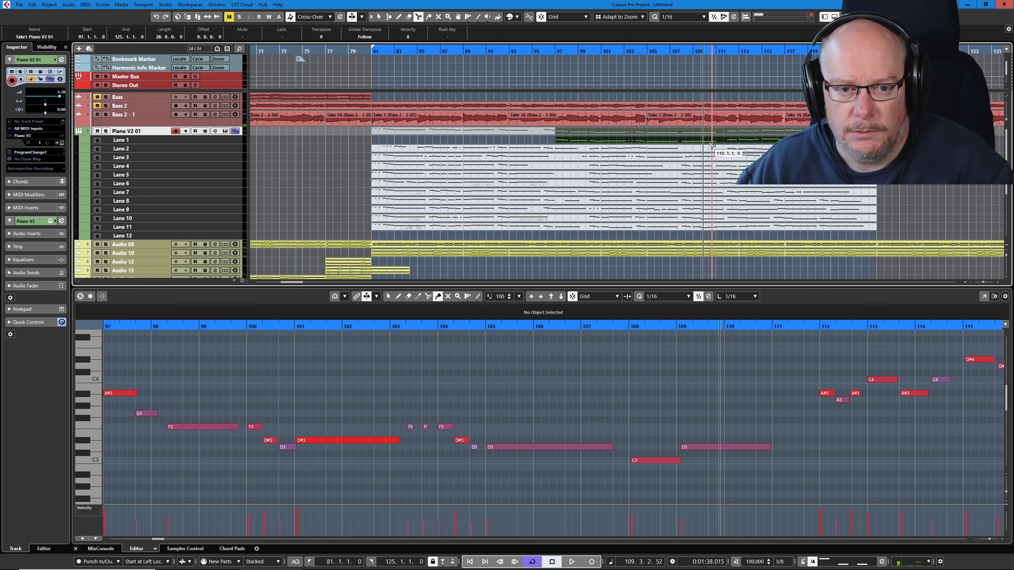
# - Split the Lane 1 piano take at bar 108 and play the second part from there to bar 117
pyautogui.scroll(3, 720, 147)
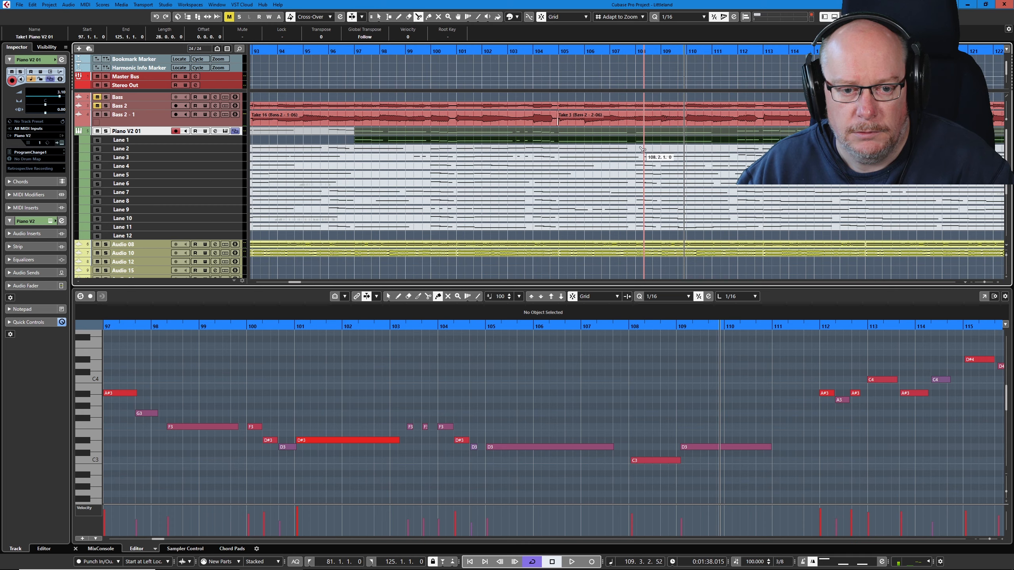
pyautogui.click(639, 144)
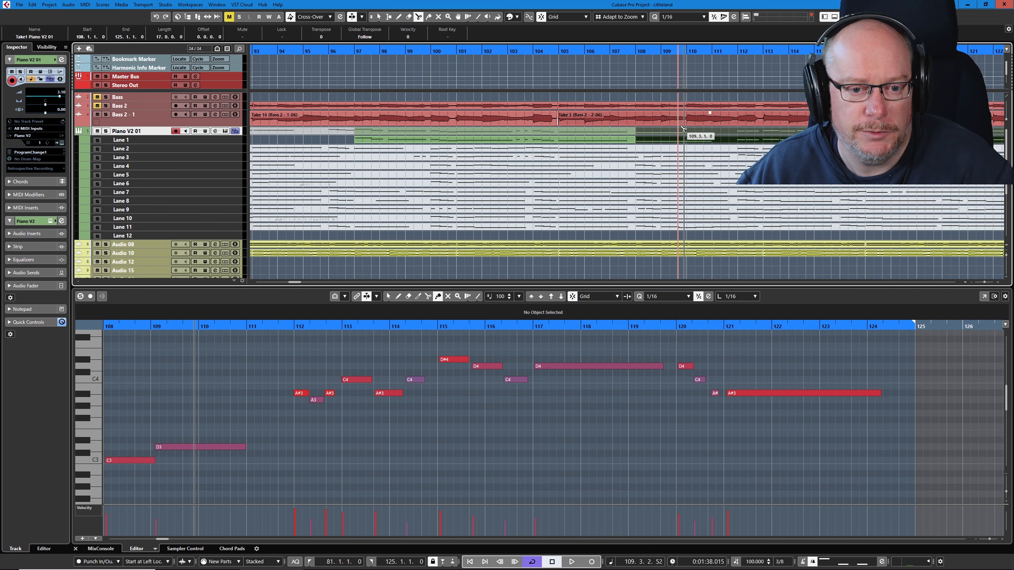
pyautogui.click(634, 50)
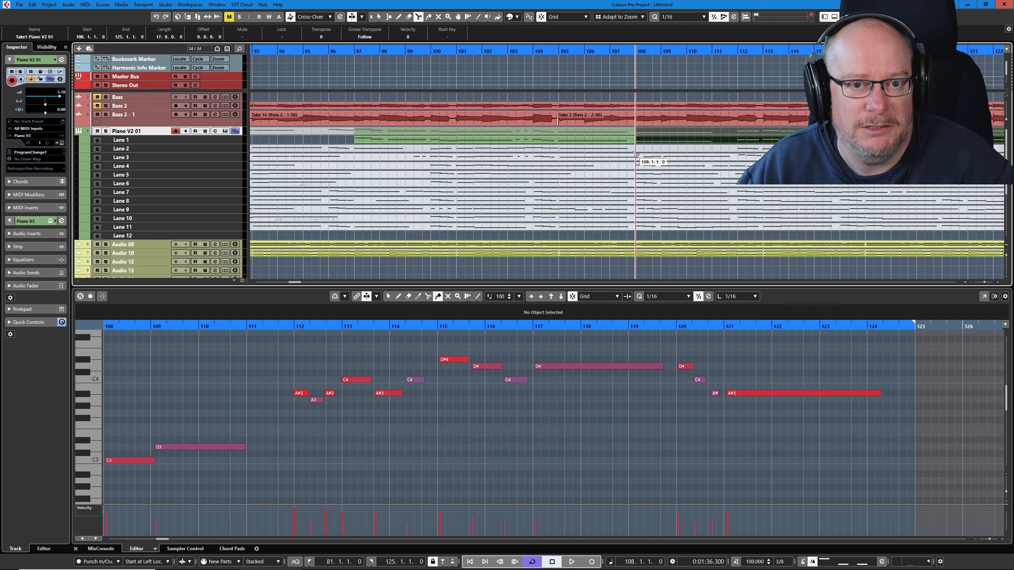
pyautogui.press('space')
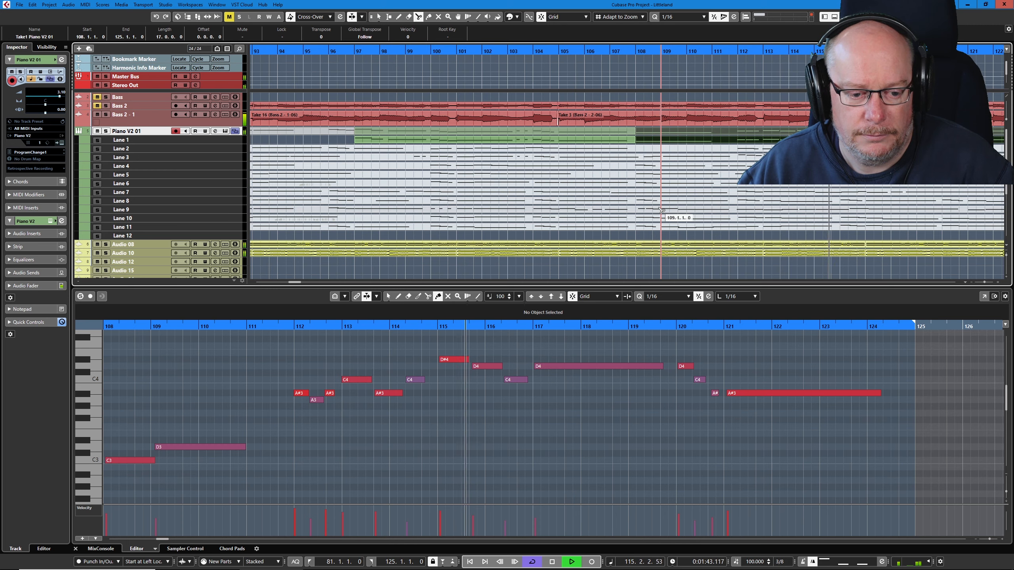
pyautogui.press('space')
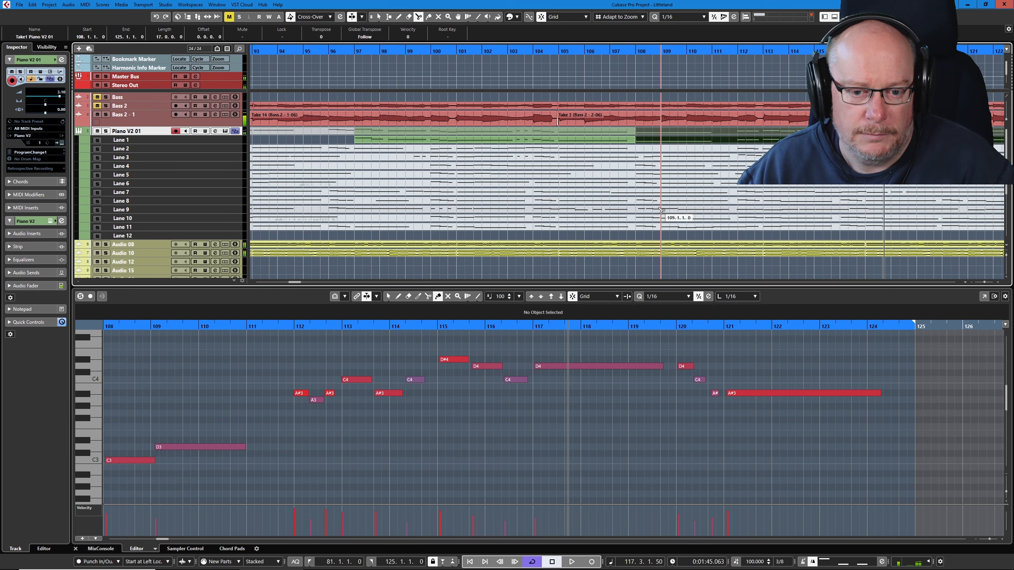
# - Split the Lane 1 take at bar 112 and erase the section between bars 108 and 112
pyautogui.rightClick(771, 125)
pyautogui.click(771, 125)
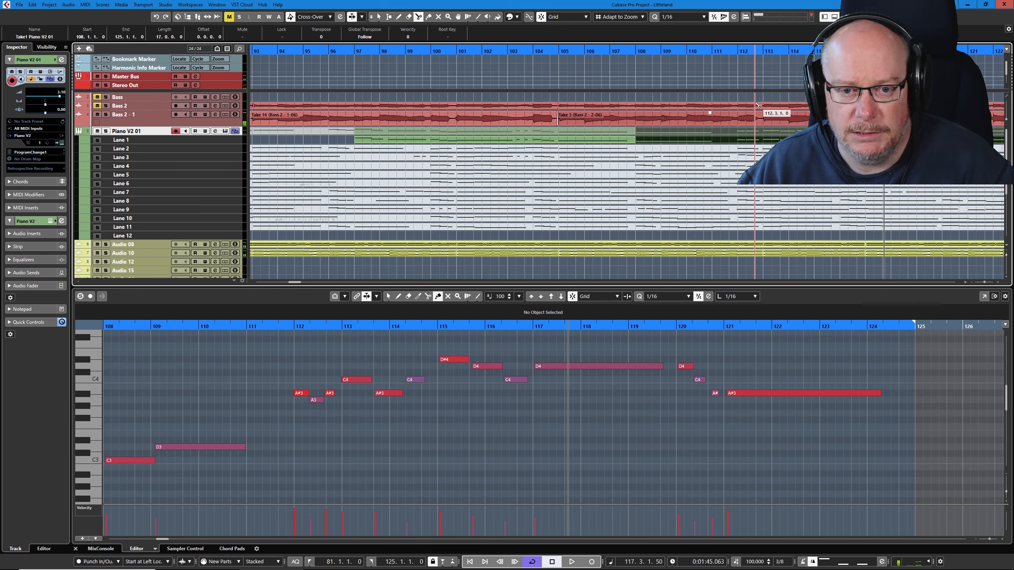
pyautogui.click(741, 140)
pyautogui.rightClick(746, 142)
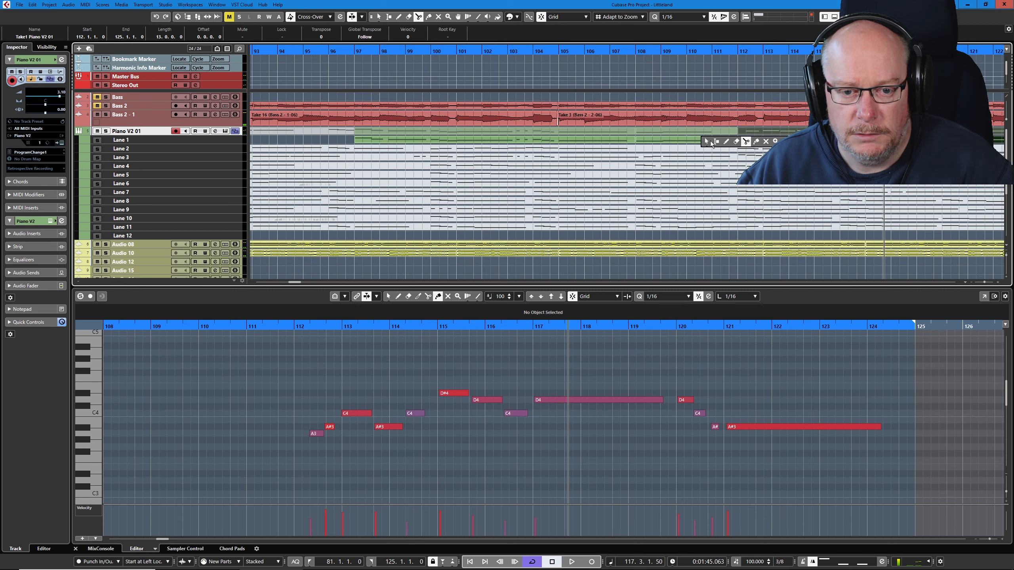
pyautogui.click(736, 141)
pyautogui.click(734, 138)
# - Play on to bar 122, shift the last two A#3 notes around bar 121 slightly earlier, and replay from about bar 119
pyautogui.press('space')
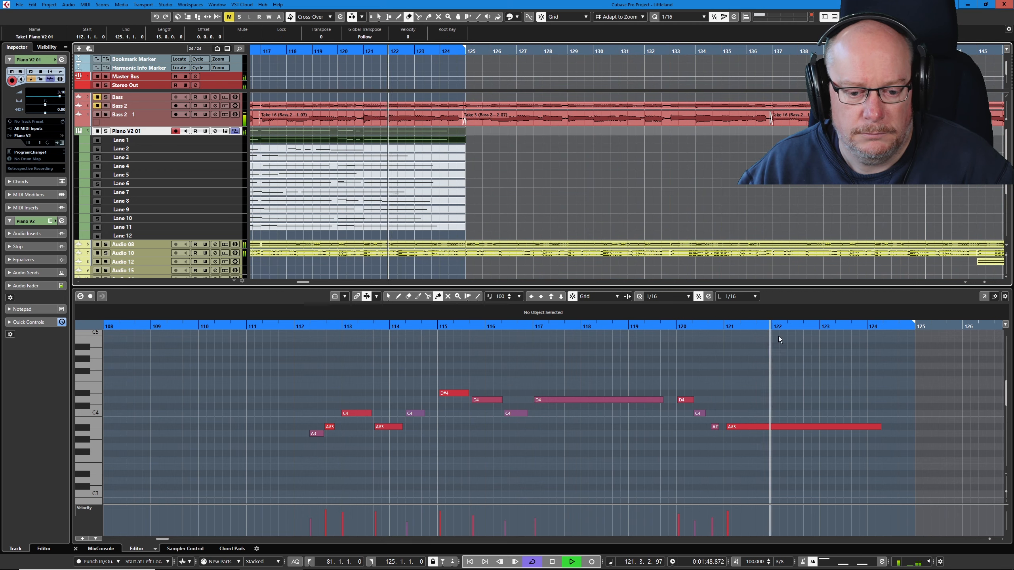
pyautogui.press('space')
pyautogui.click(704, 420)
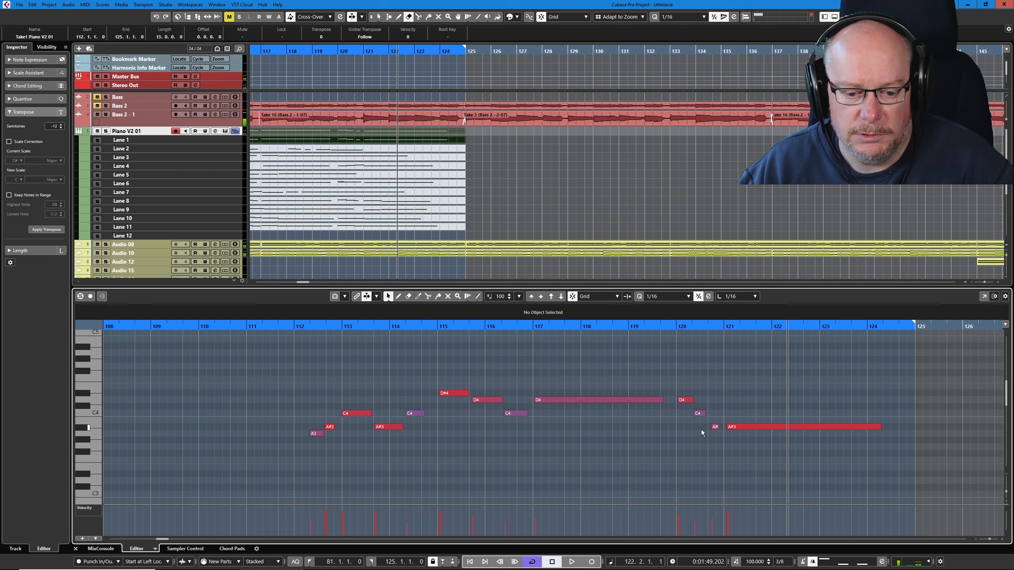
pyautogui.moveTo(701, 430); pyautogui.dragTo(764, 436)
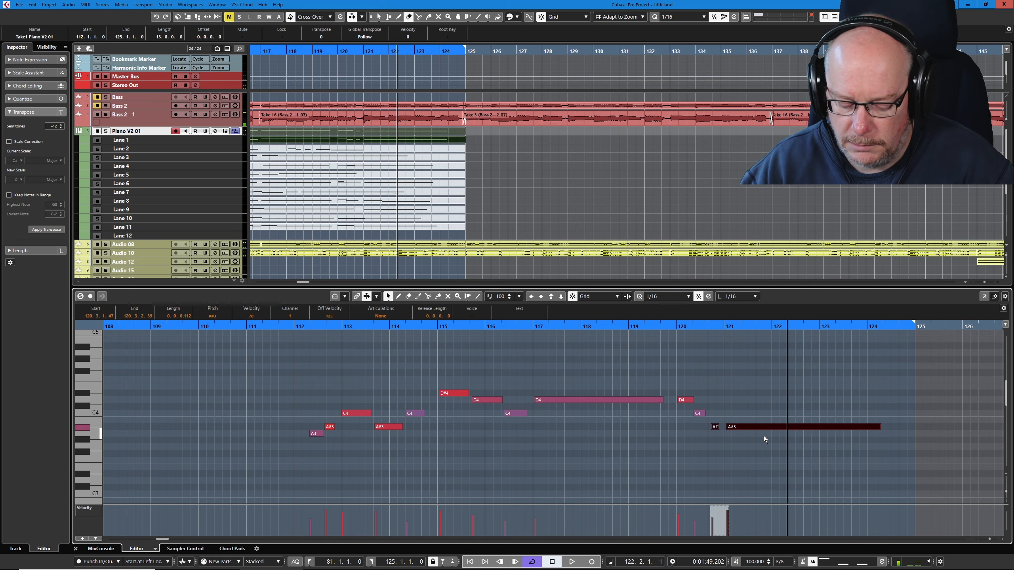
pyautogui.click(745, 380)
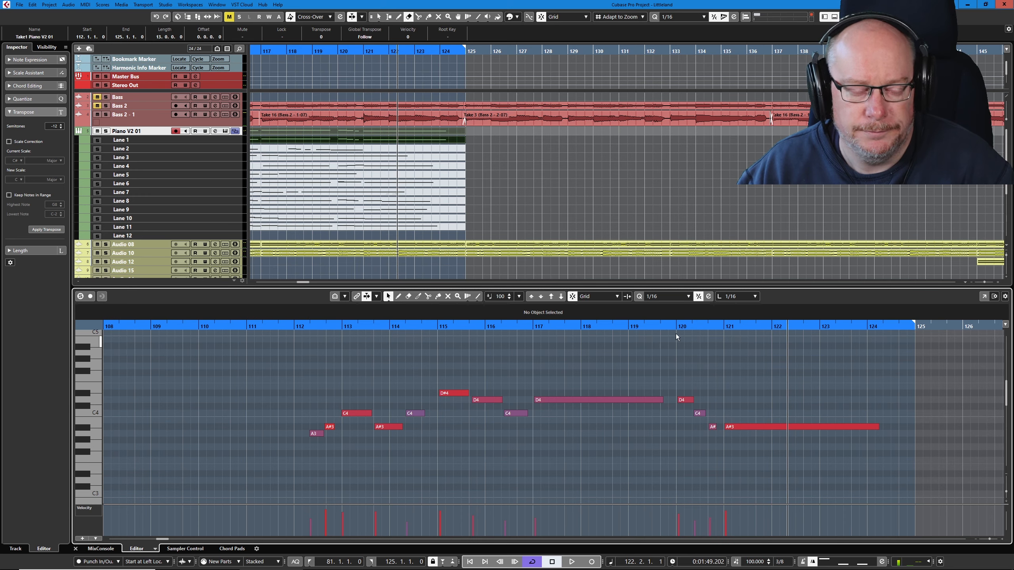
pyautogui.click(635, 325)
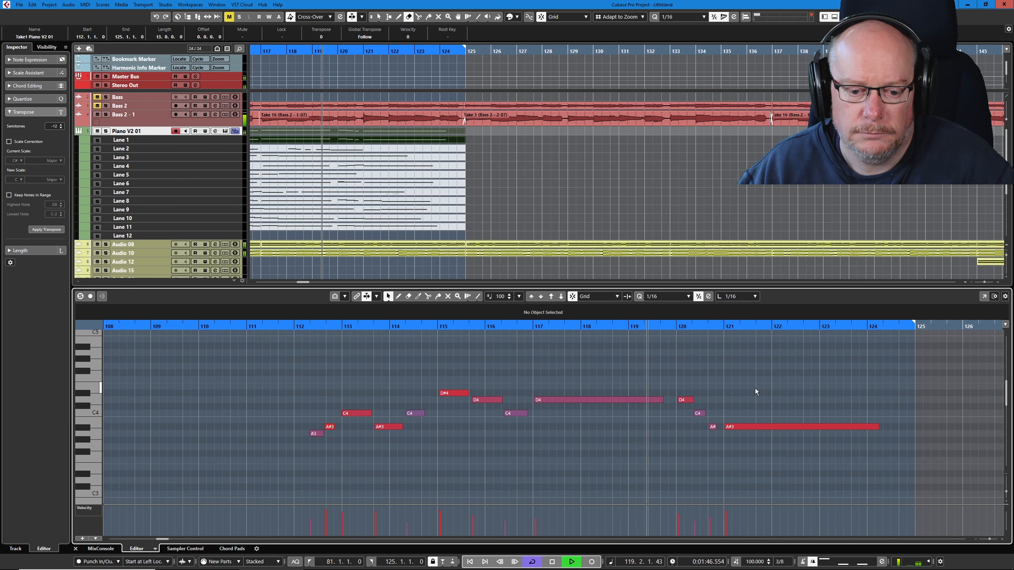
pyautogui.press('space')
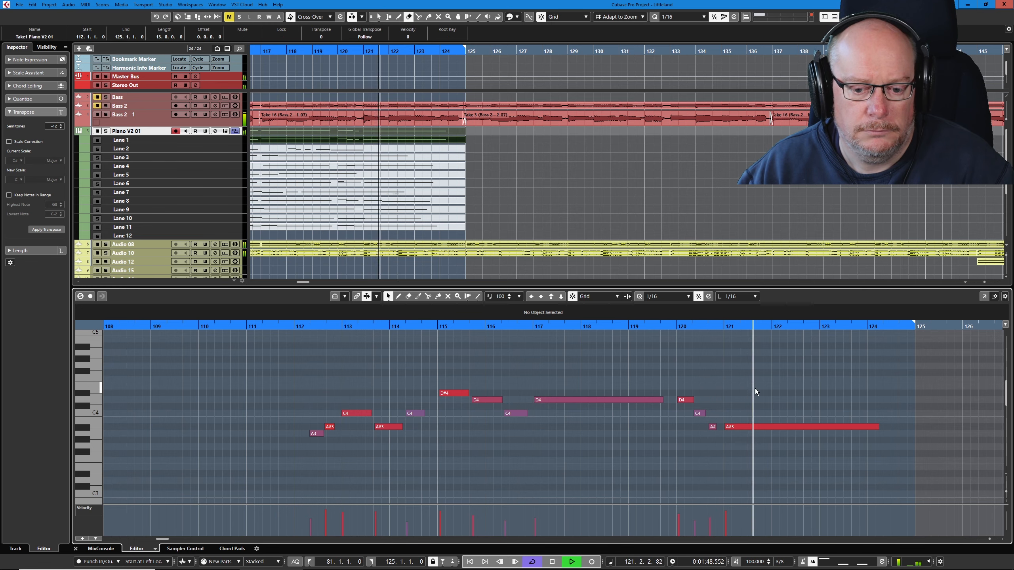
pyautogui.press('space')
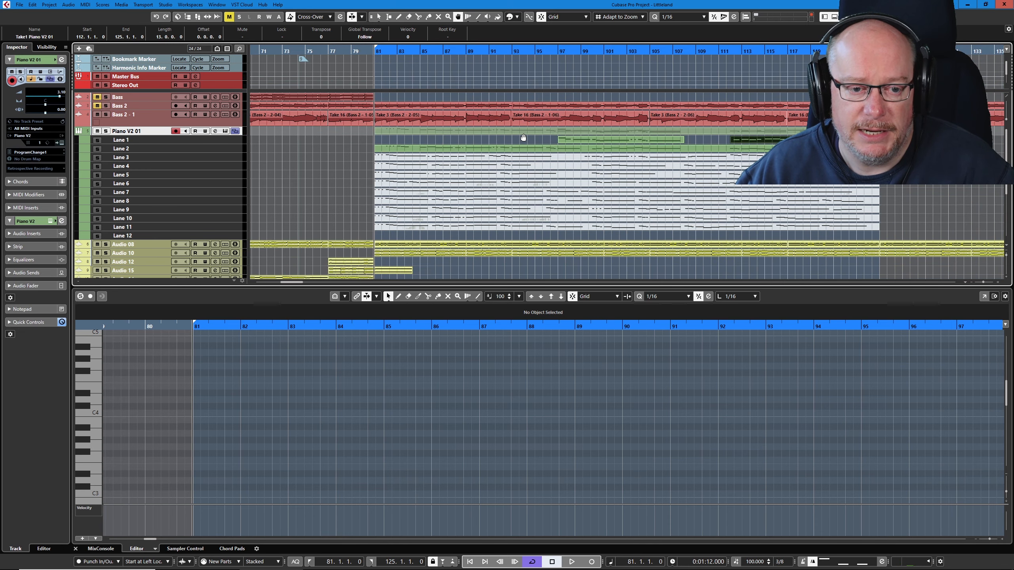
# - Comp Lane 2 as the active take in place of the Lane 1 parts and select its part for editing
pyautogui.click(524, 141)
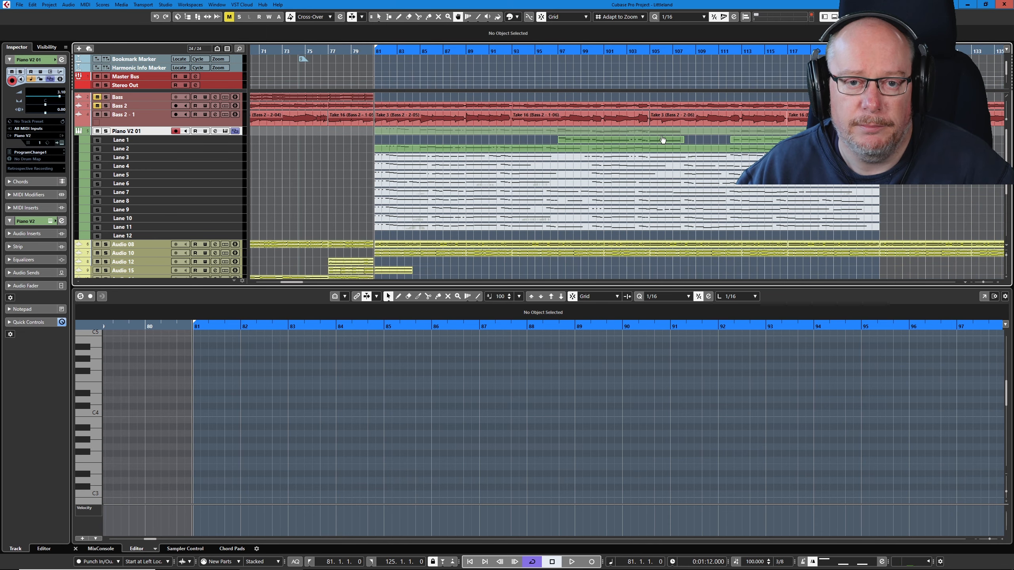
pyautogui.click(634, 141)
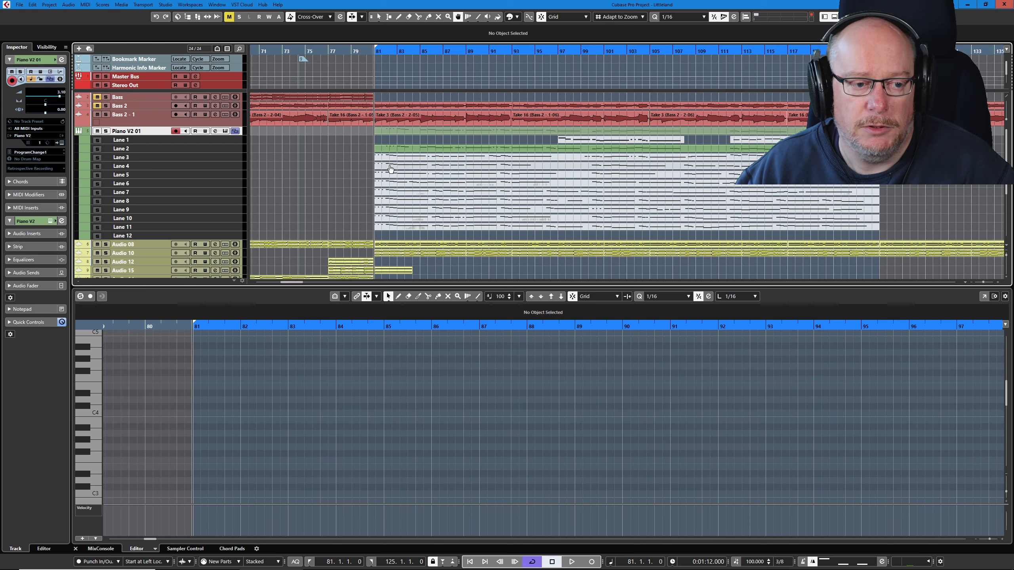
pyautogui.click(448, 149)
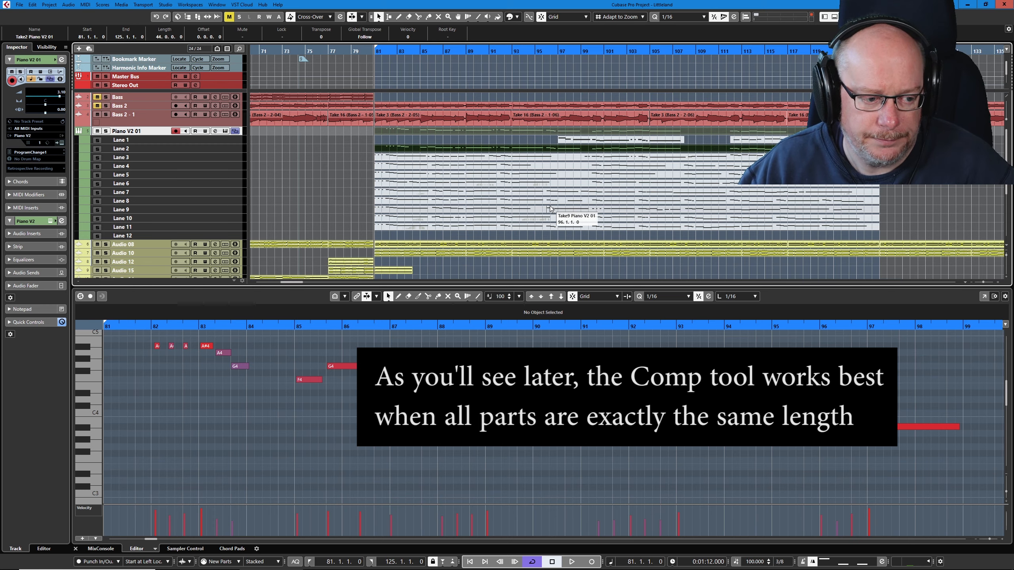
# - Play the Lane 2 take from bar 81 and shorten the long D#4 note starting at bar 89 to end at 90.2.2.11
pyautogui.press('space')
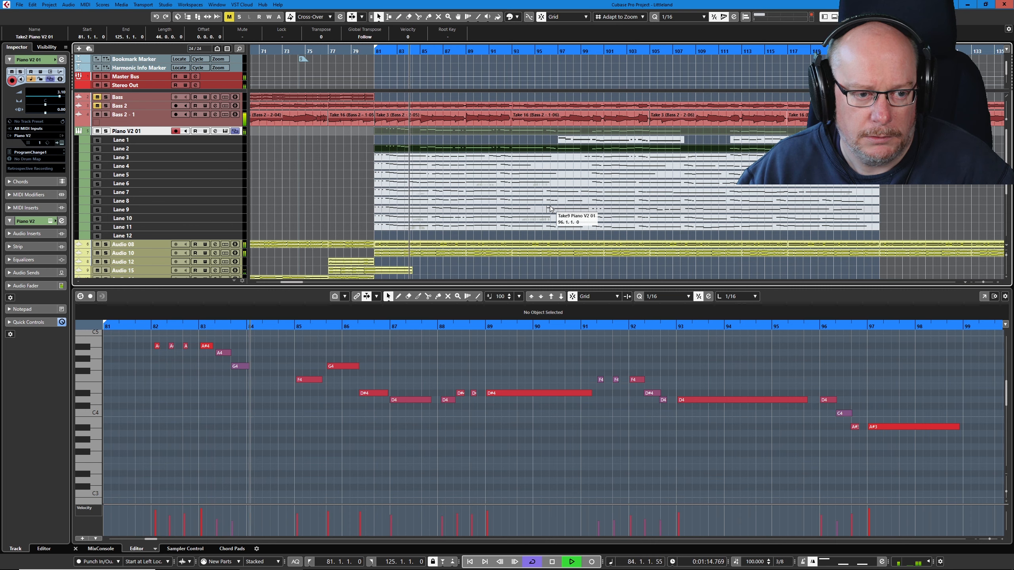
pyautogui.press('space')
pyautogui.press('KP_1')
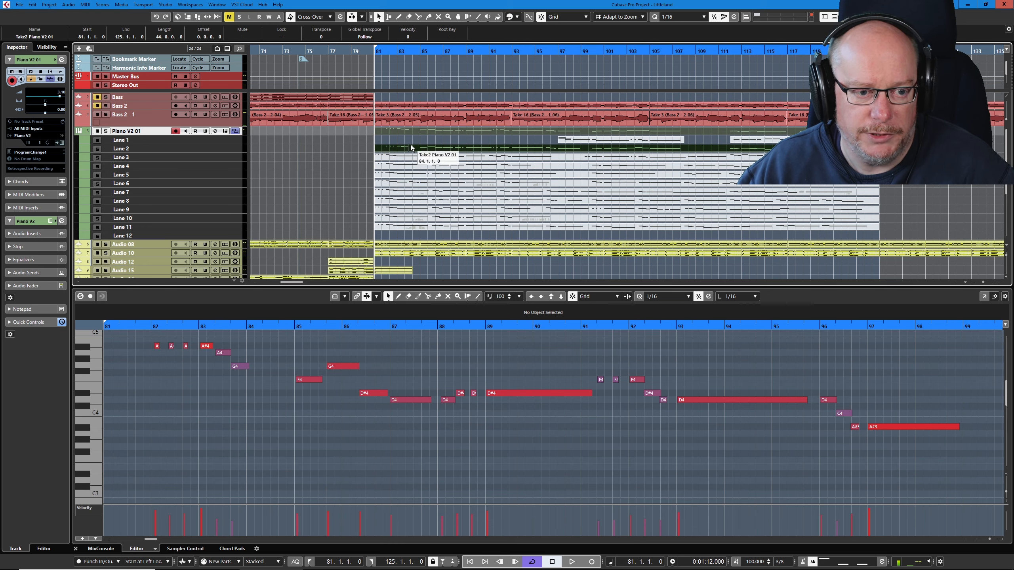
pyautogui.press('space')
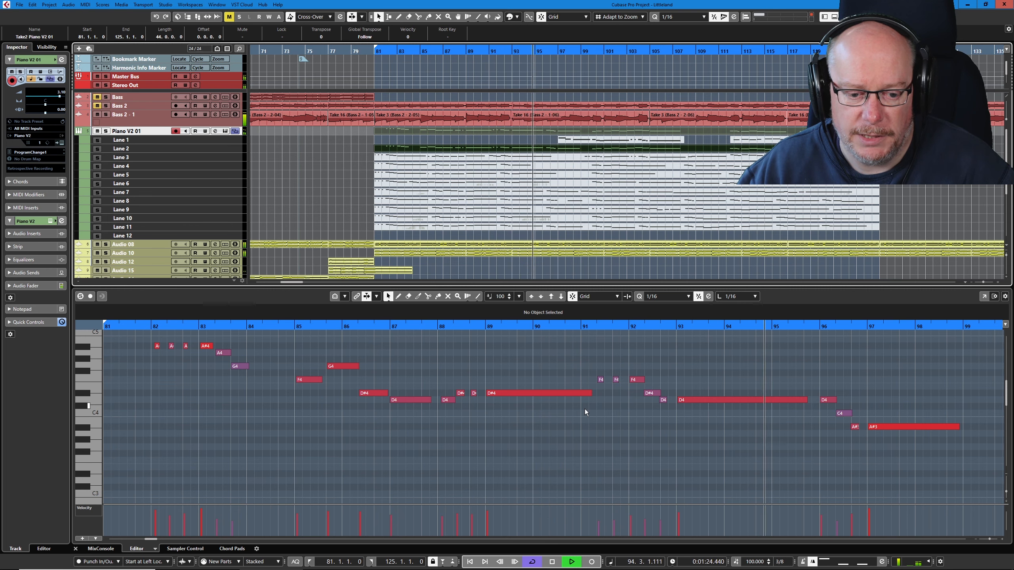
pyautogui.press('space')
pyautogui.moveTo(591, 393); pyautogui.dragTo(558, 393)
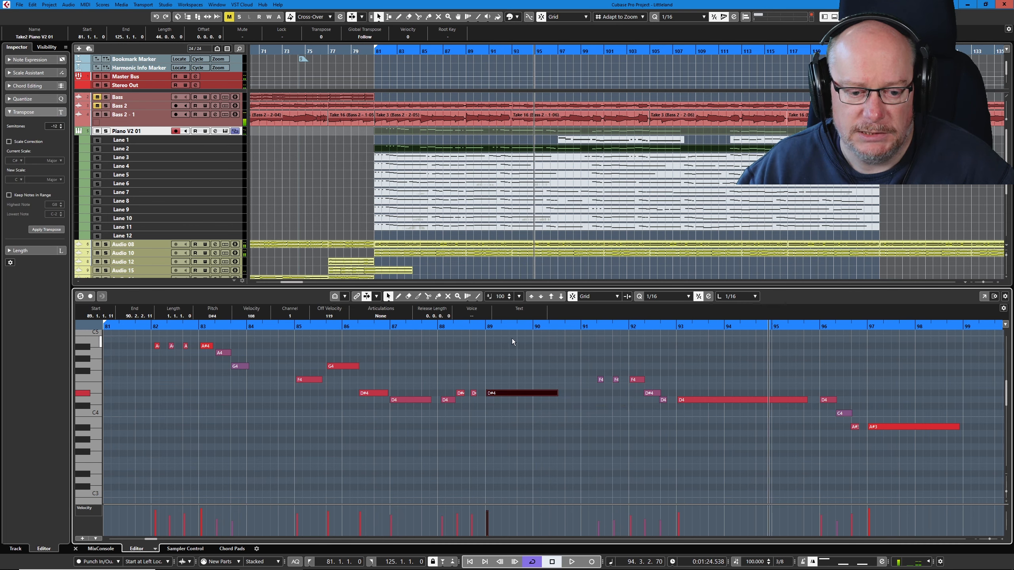
# - Split the Lane 2 take at bar 91 and erase the section before it
pyautogui.rightClick(536, 254)
pyautogui.click(575, 256)
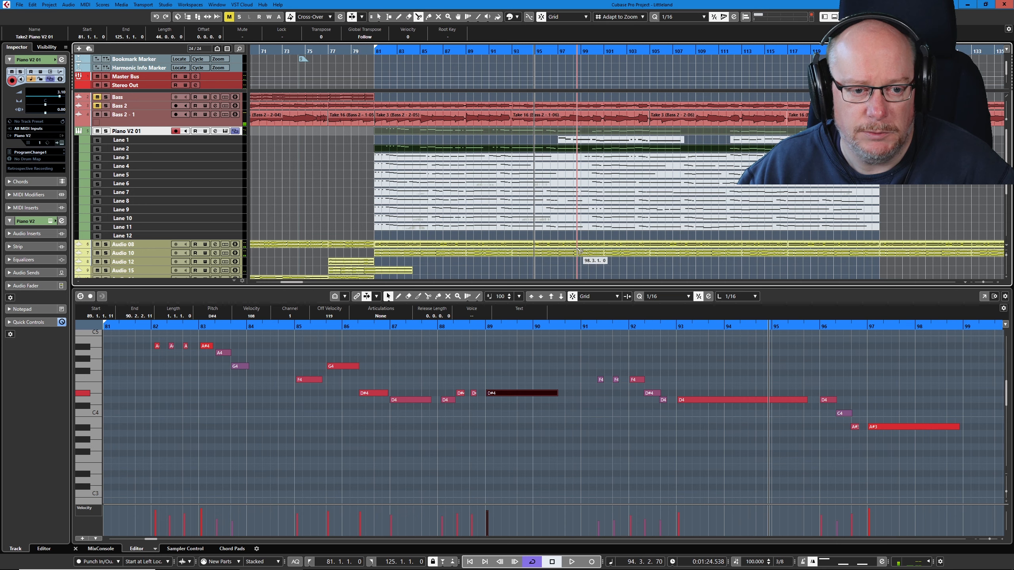
pyautogui.click(491, 152)
pyautogui.rightClick(465, 158)
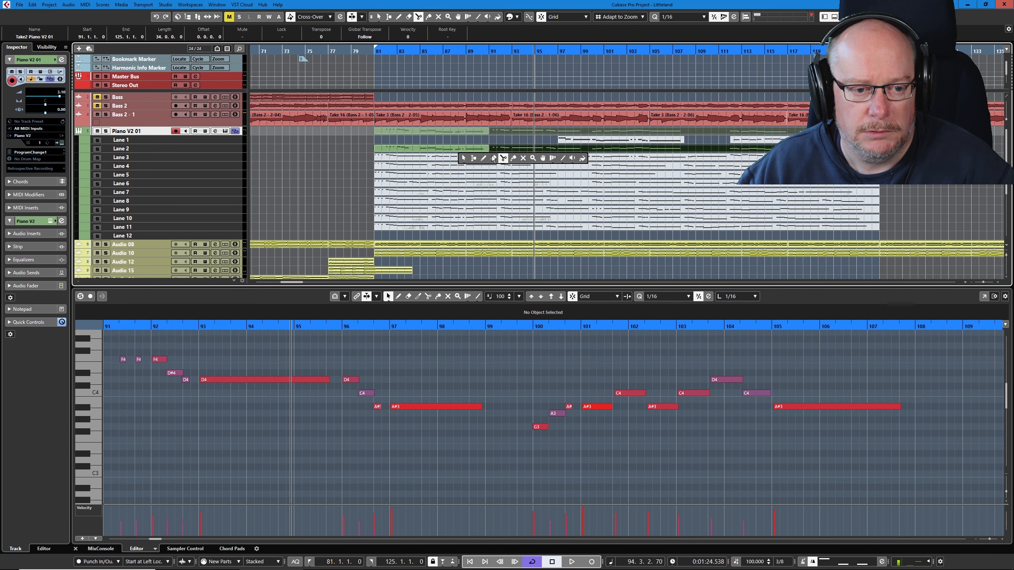
pyautogui.click(494, 158)
pyautogui.click(465, 148)
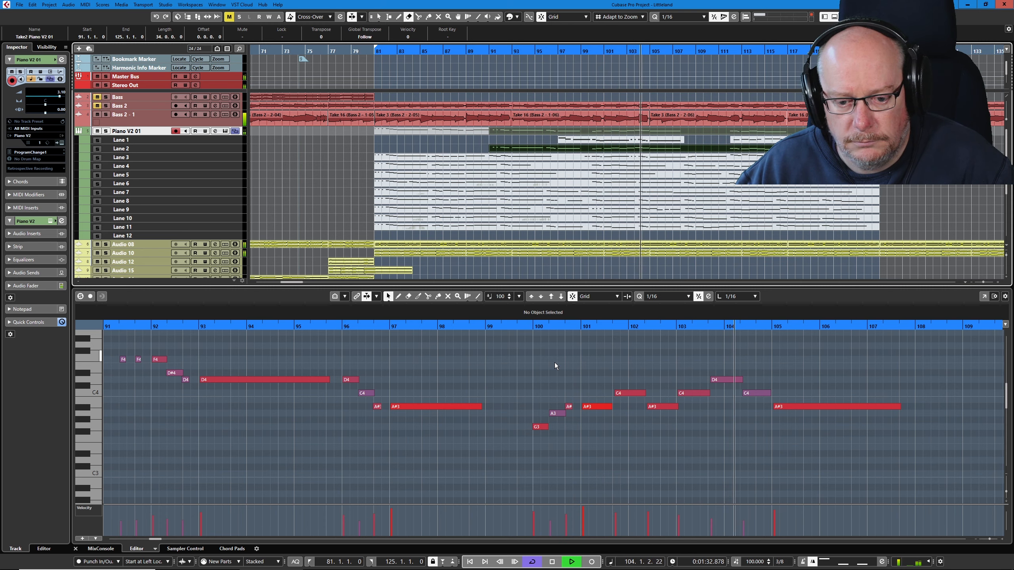
# - Listen to the remaining Lane 2 take, replaying the phrase from bar 100 to bar 105
pyautogui.press('space')
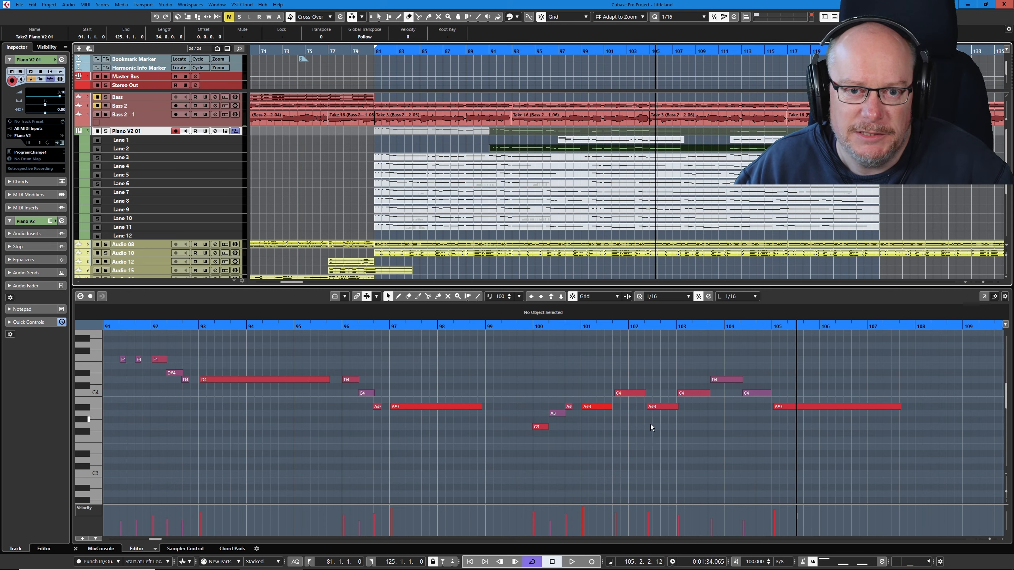
pyautogui.click(531, 324)
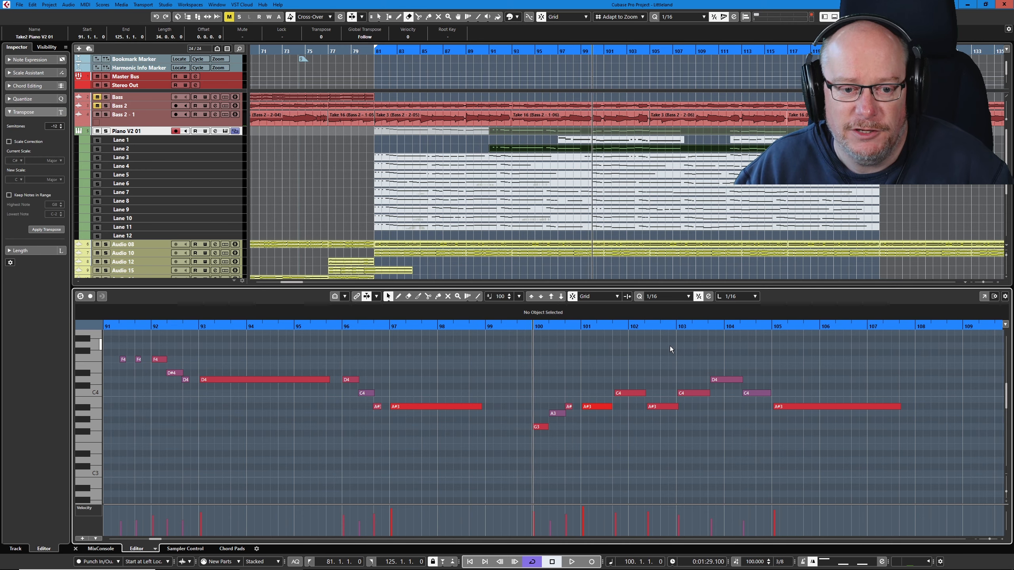
pyautogui.press('space')
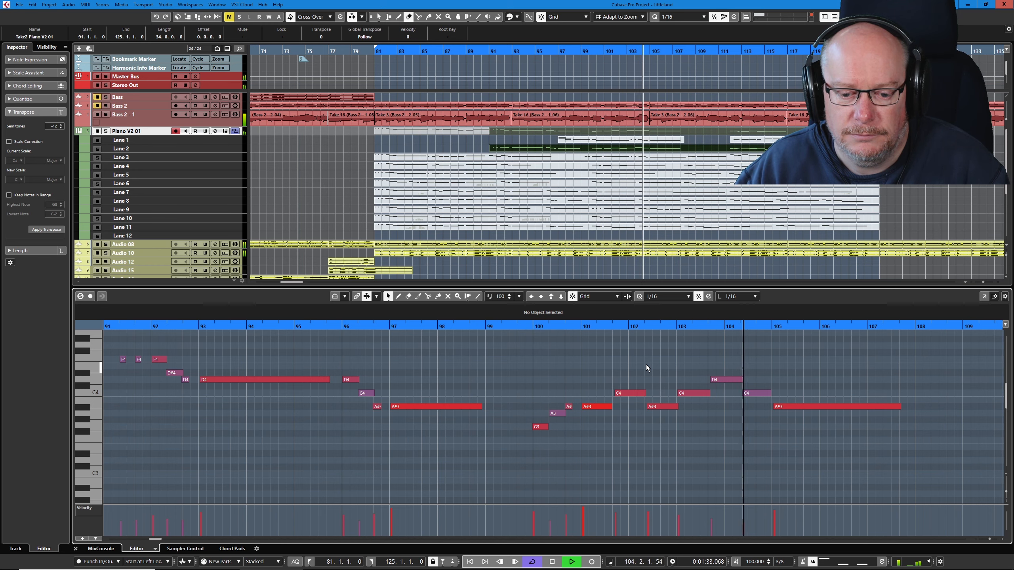
pyautogui.press('space')
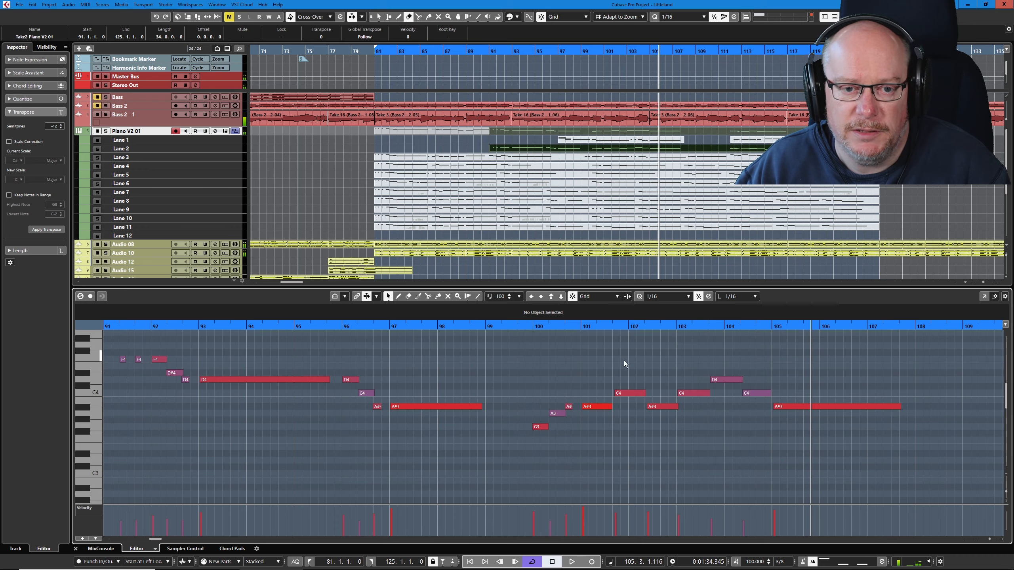
# - Split the Lane 2 take at bar 100
pyautogui.scroll(4, 599, 166)
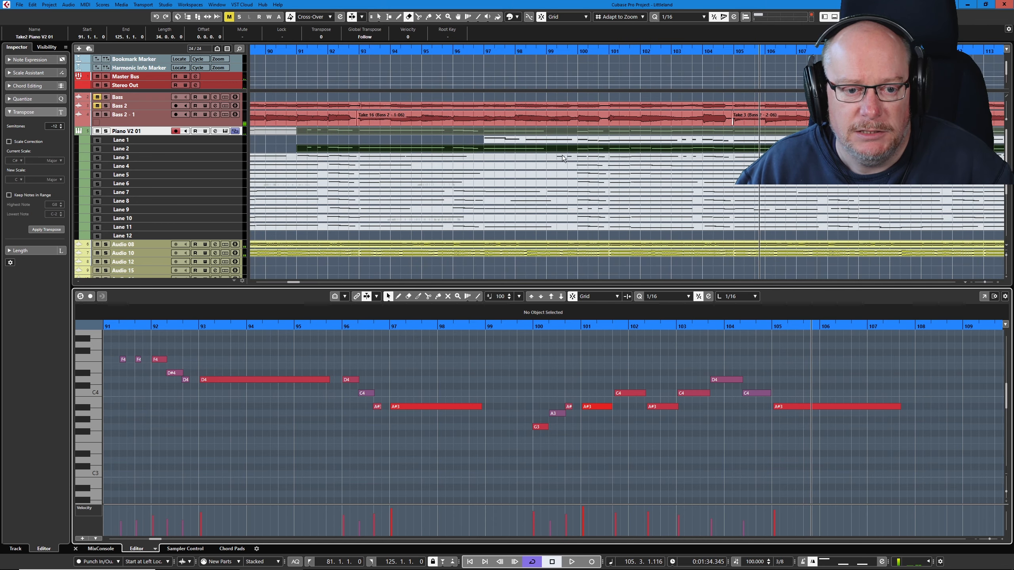
pyautogui.rightClick(607, 157)
pyautogui.click(602, 157)
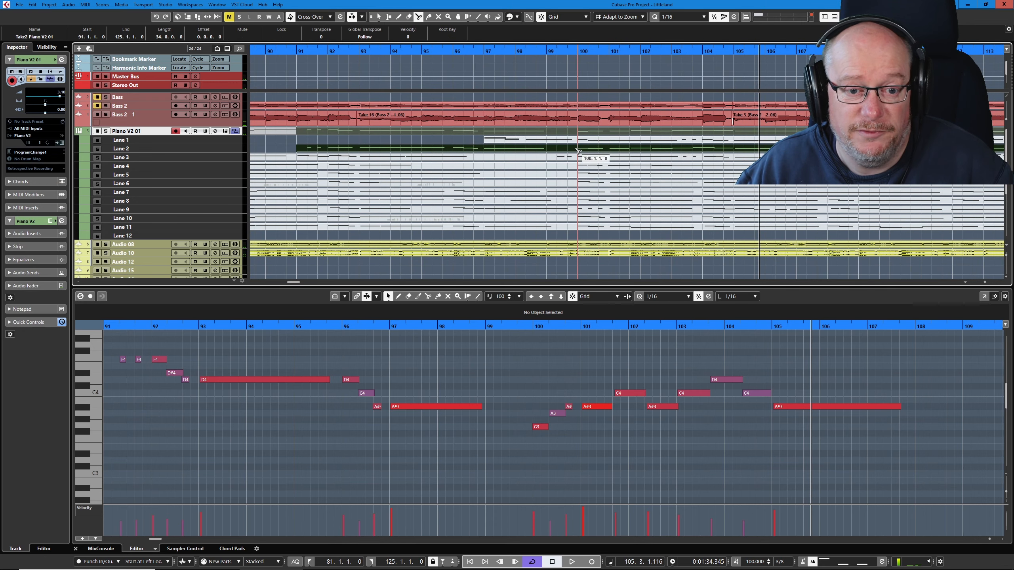
pyautogui.click(579, 151)
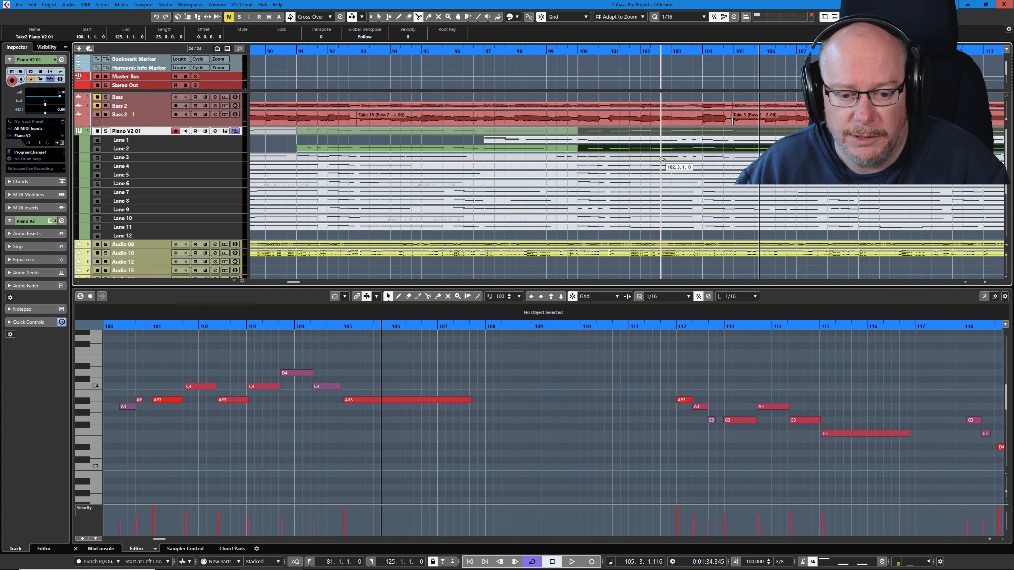
# - Listen to the rest of the Lane 2 take and erase the section from bar 100 onward
pyautogui.press('space')
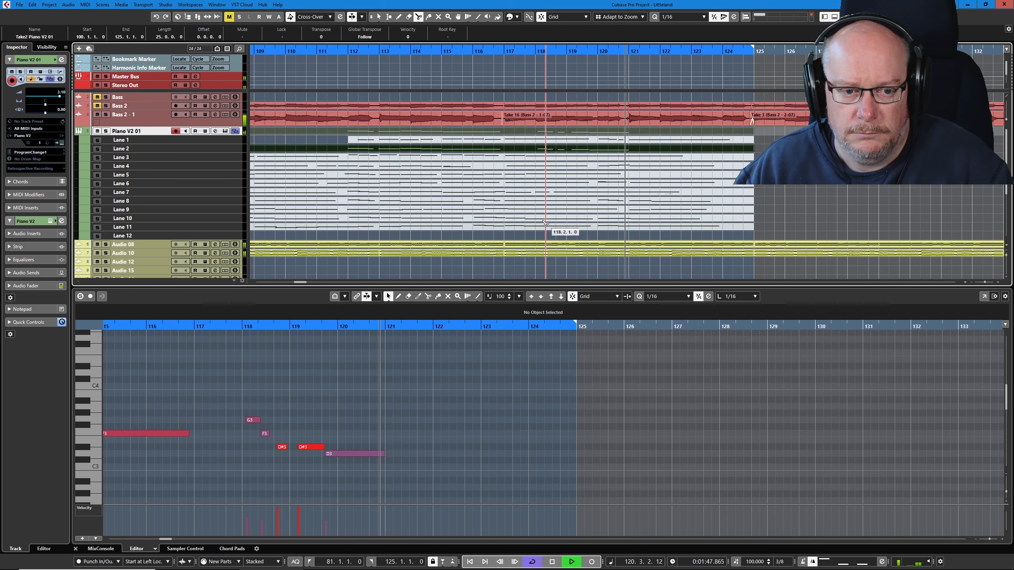
pyautogui.press('space')
pyautogui.scroll(-3, 518, 200)
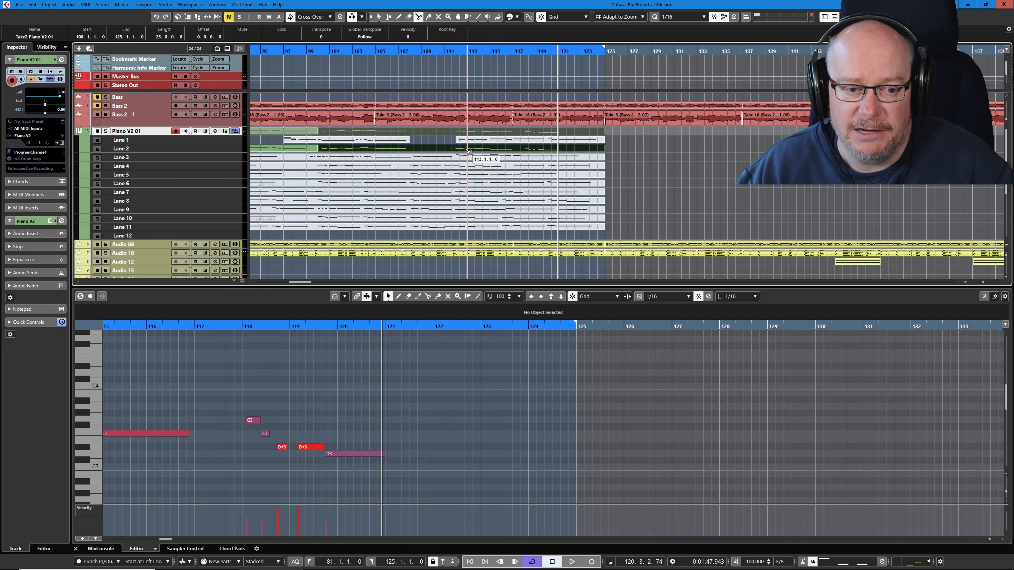
pyautogui.rightClick(543, 160)
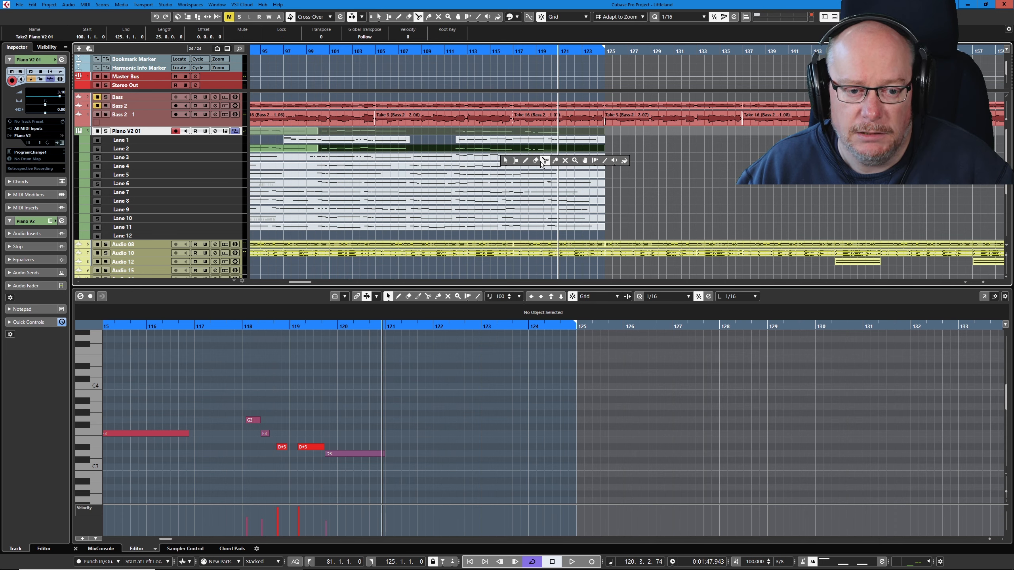
pyautogui.click(537, 160)
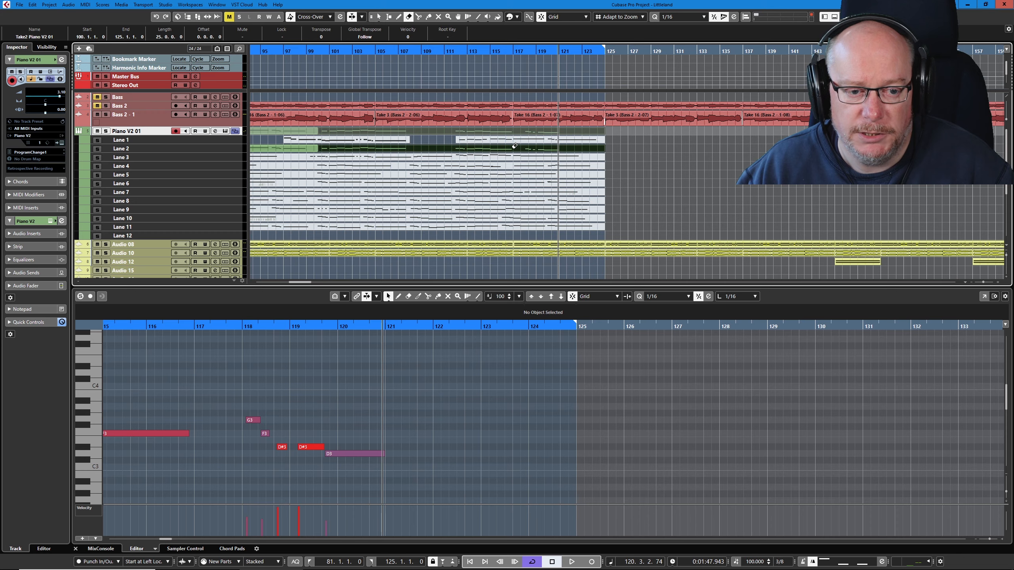
pyautogui.click(514, 146)
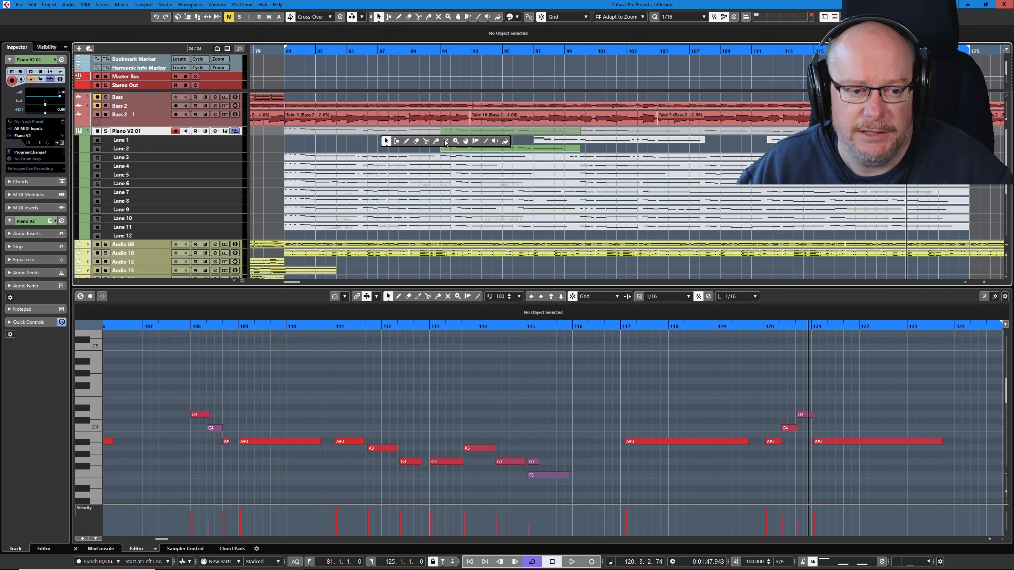
# - Comp Lane 3 as the active take in place of the Lane 2 part and select its part for editing
pyautogui.press('7')
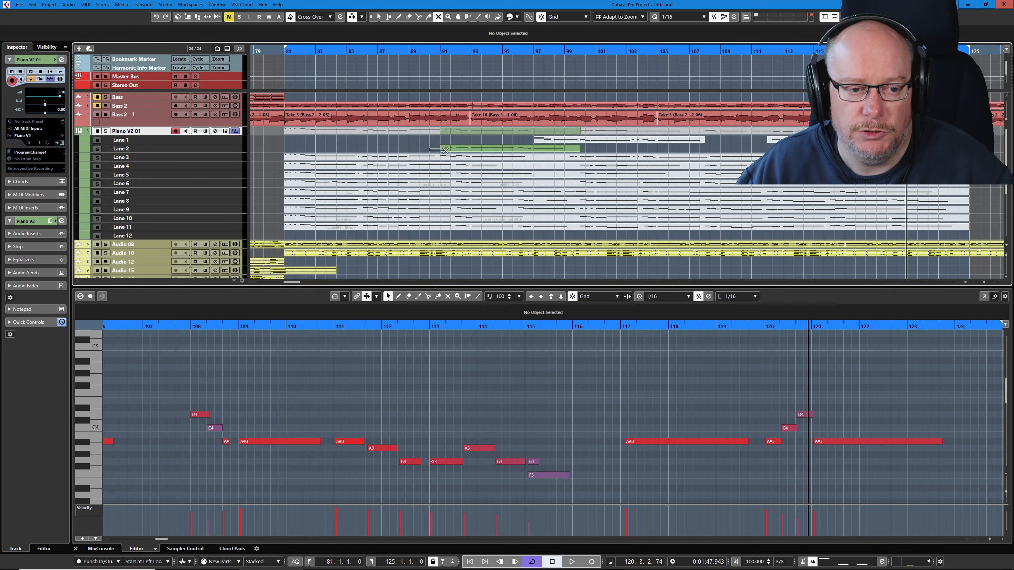
pyautogui.moveTo(456, 157); pyautogui.dragTo(457, 158)
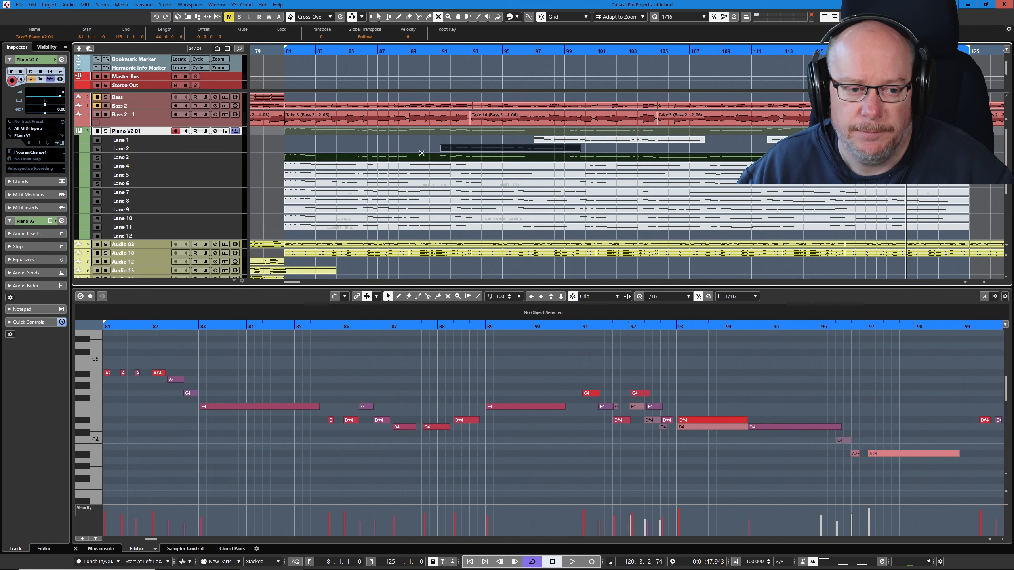
pyautogui.click(419, 150)
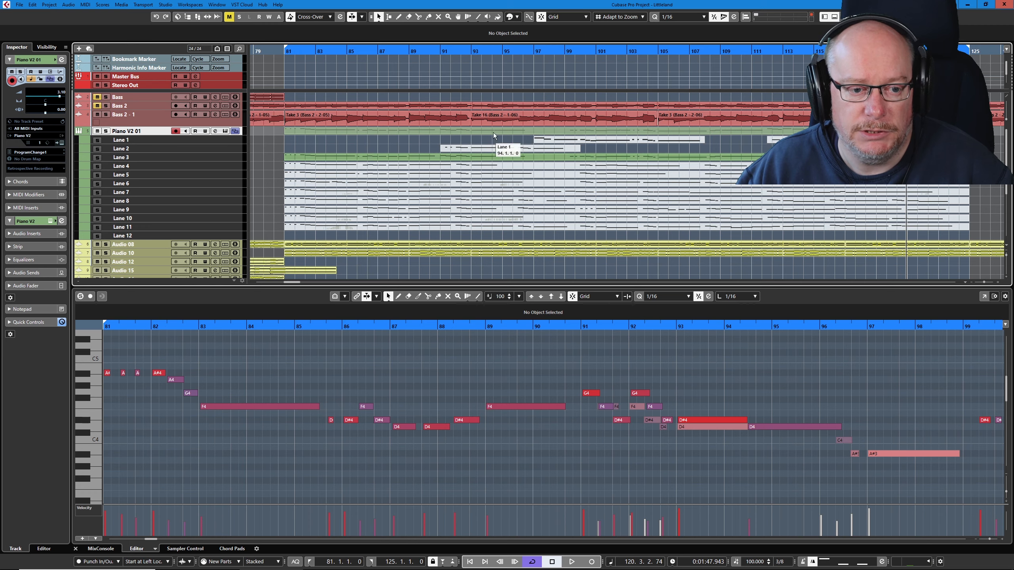
pyautogui.click(518, 156)
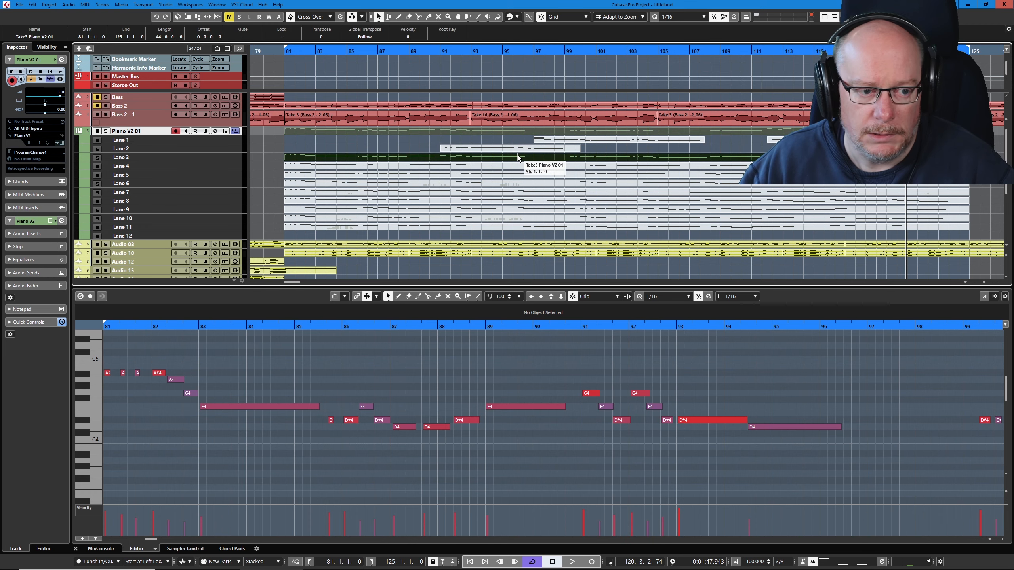
# - Play the Lane 3 take, restarting from bar 81 and listening through to bar 95
pyautogui.press('space')
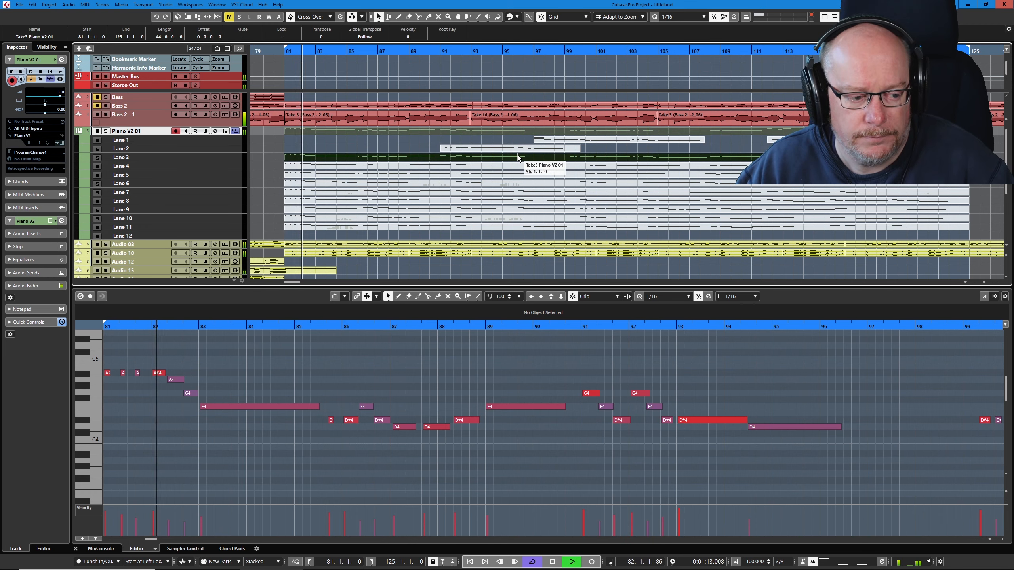
pyautogui.press('space')
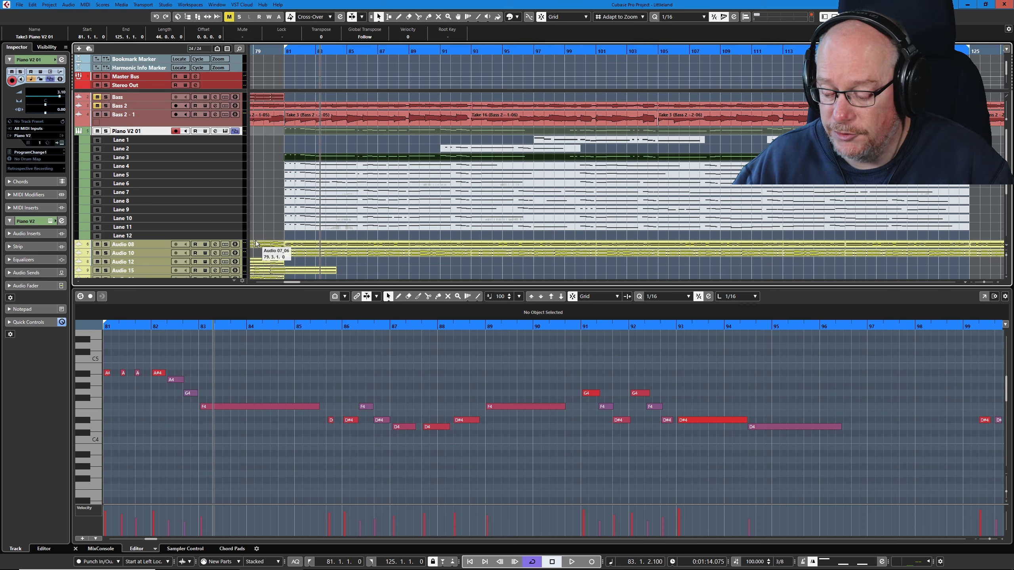
pyautogui.press('KP_1')
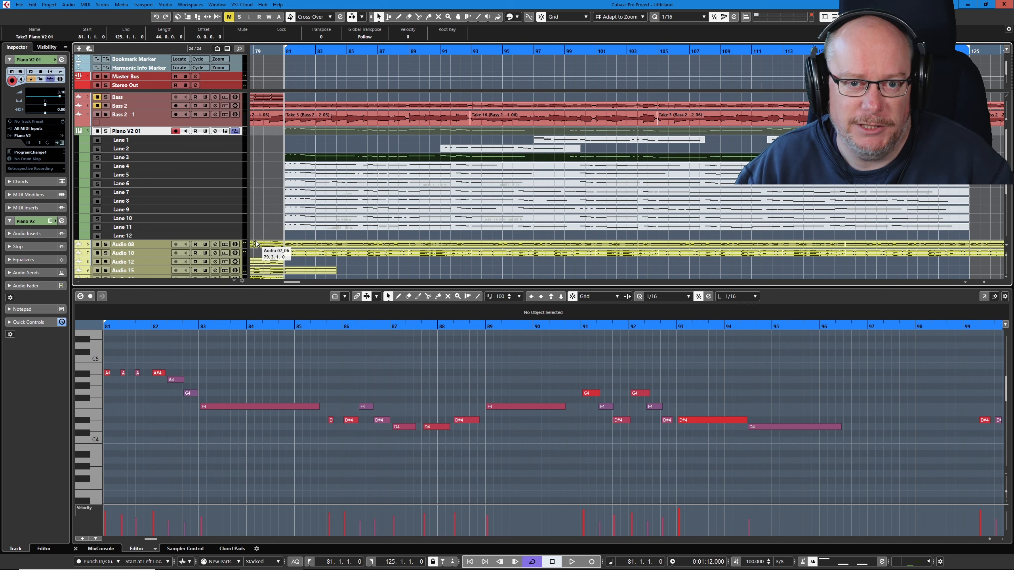
pyautogui.press('space')
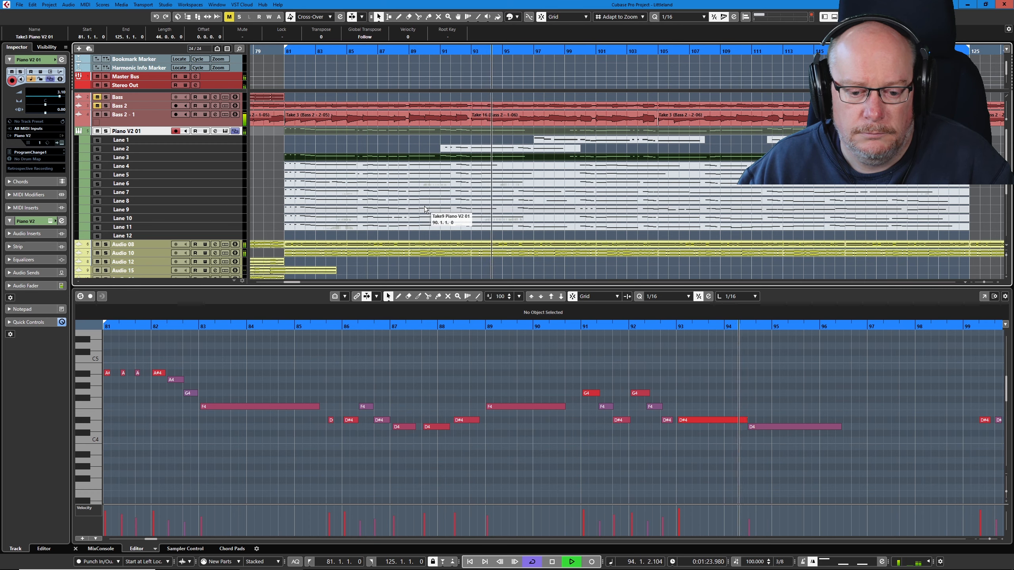
pyautogui.press('space')
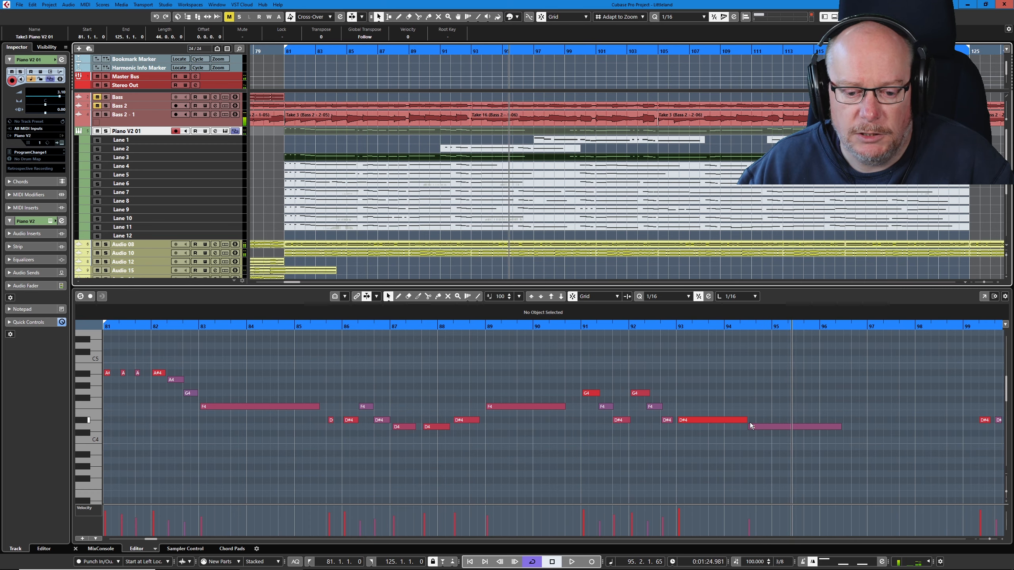
# - Move the boundary between the D#4 and long D4 notes earlier to 93.3.1.0 and replay the phrase from bar 91
pyautogui.moveTo(743, 419); pyautogui.dragTo(708, 426)
pyautogui.click(570, 328)
pyautogui.press('space')
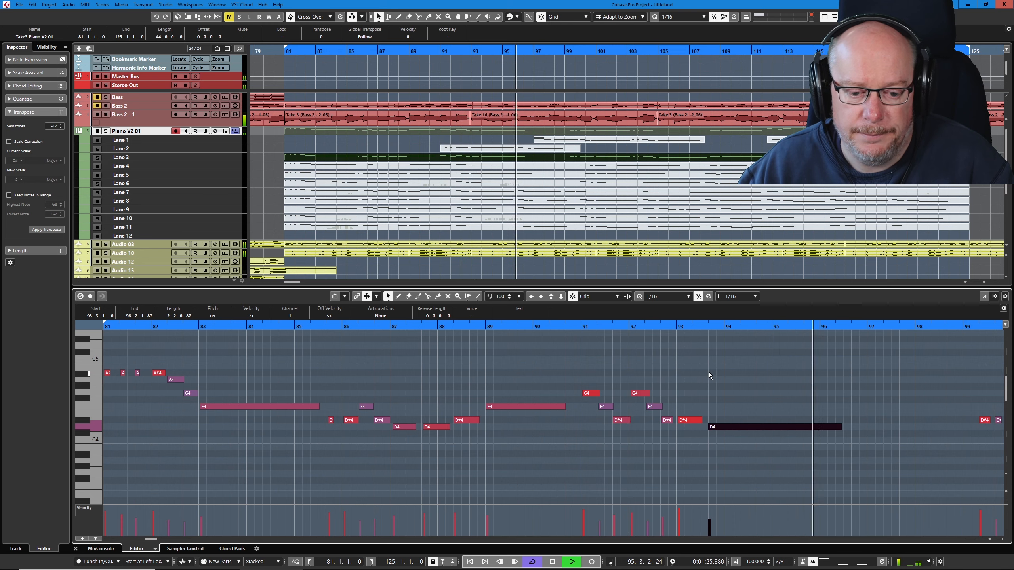
pyautogui.press('space')
# - Split the Lane 3 take at bar 91 and erase the section before it
pyautogui.rightClick(477, 180)
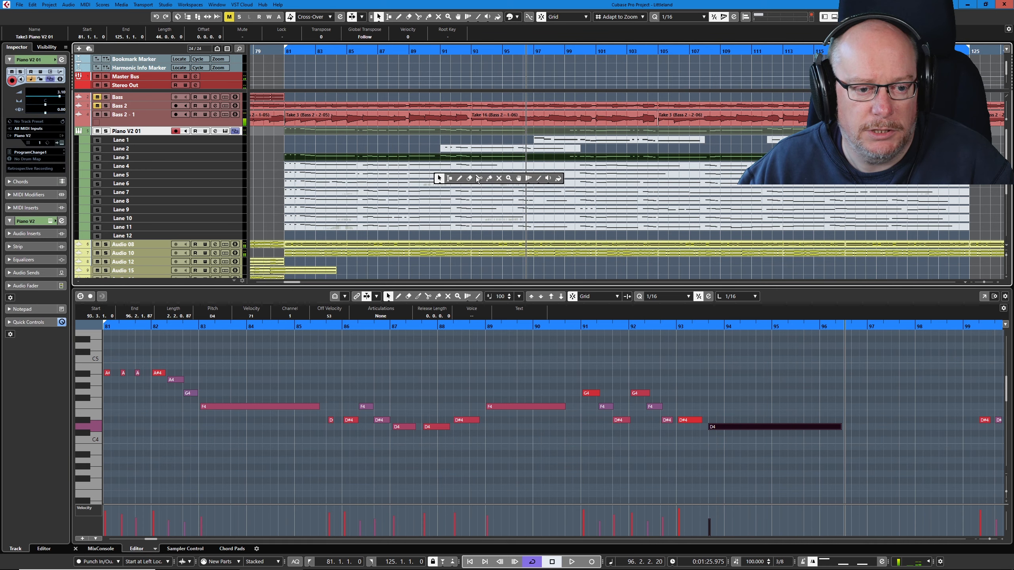
pyautogui.click(480, 180)
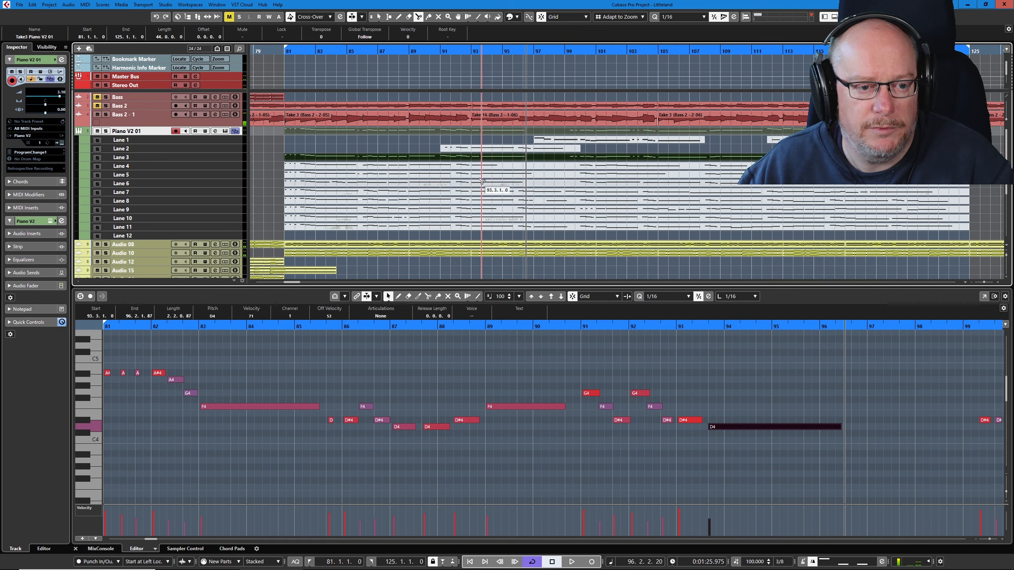
pyautogui.click(441, 159)
pyautogui.press('5')
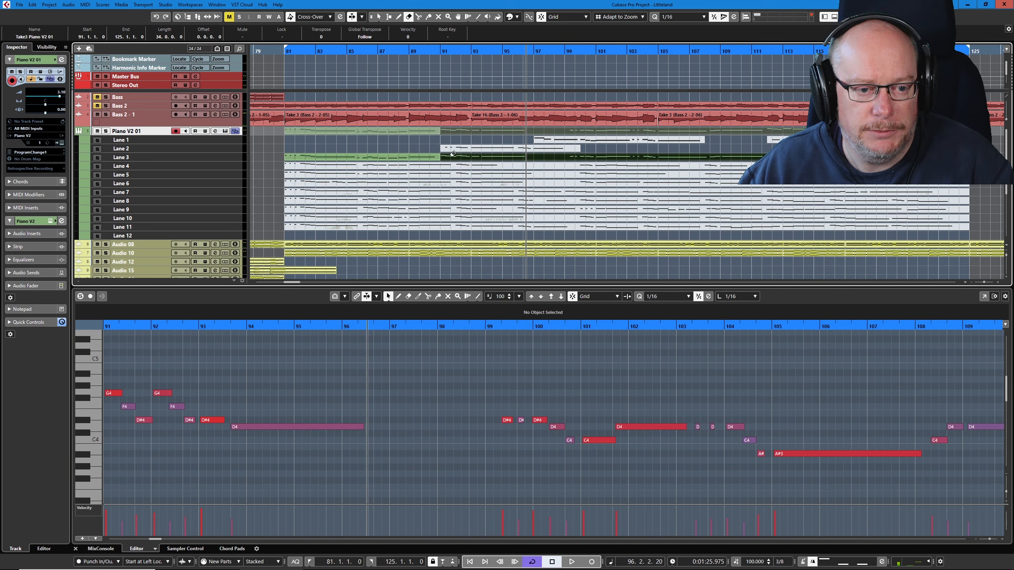
pyautogui.click(433, 156)
# - Listen to the remaining Lane 3 take, then replay it from bar 91 to bar 111
pyautogui.press('space')
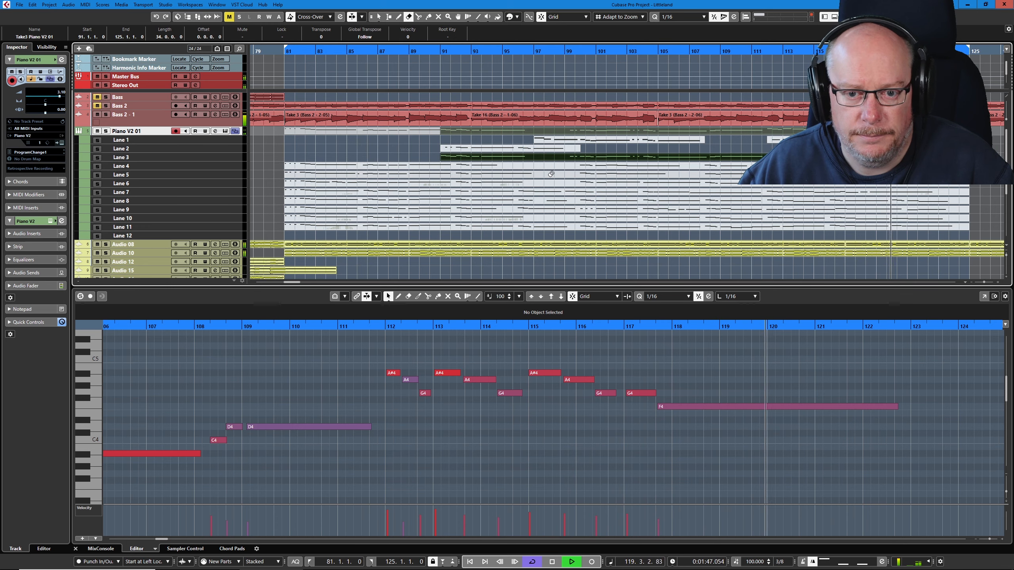
pyautogui.press('space')
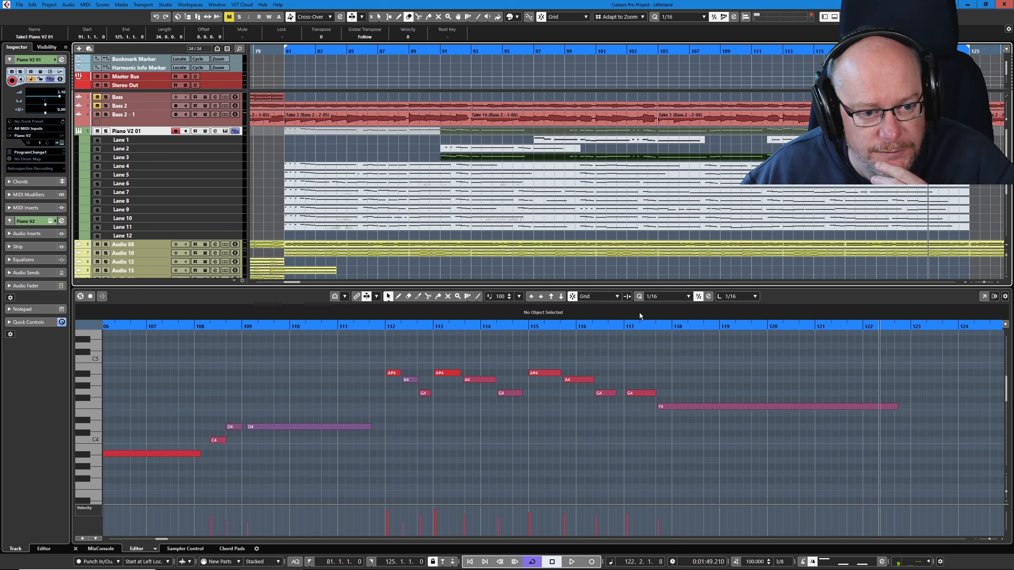
pyautogui.click(573, 51)
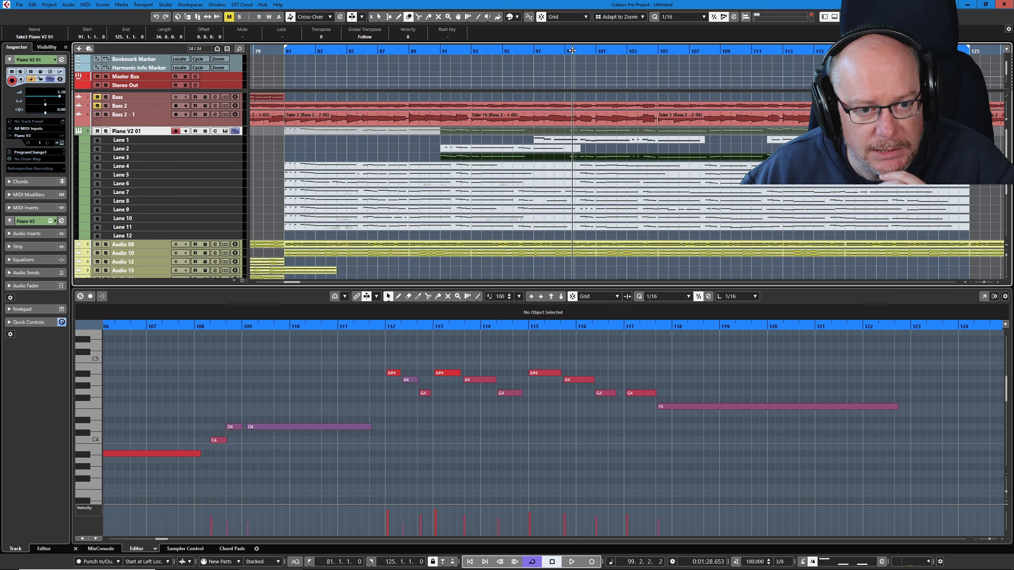
pyautogui.click(440, 51)
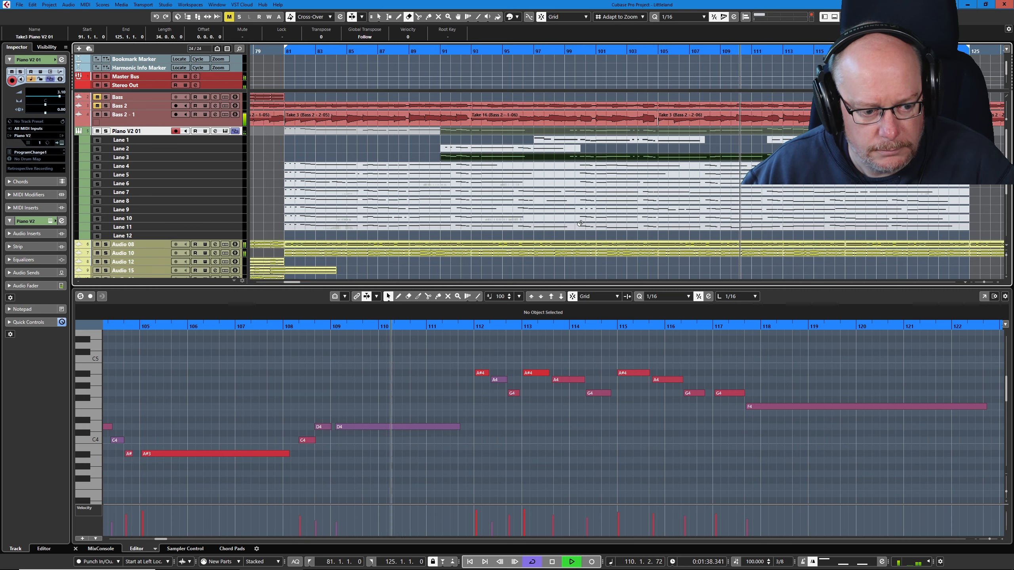
pyautogui.press('space')
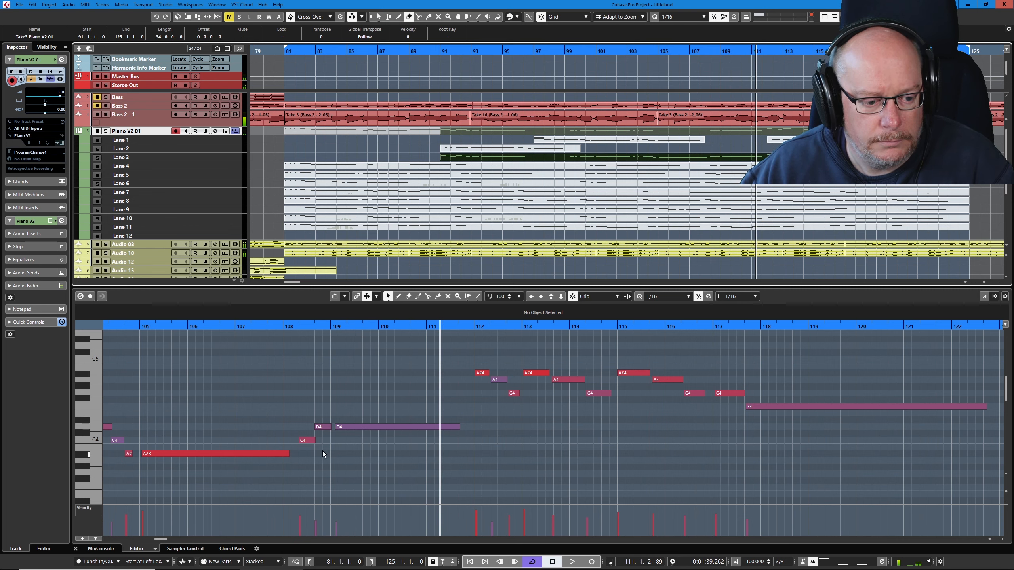
# - Extend the start of the long D4 note back to 109.1.1.0 to meet the preceding D4, and replay from bar 107
pyautogui.moveTo(336, 427); pyautogui.dragTo(330, 427)
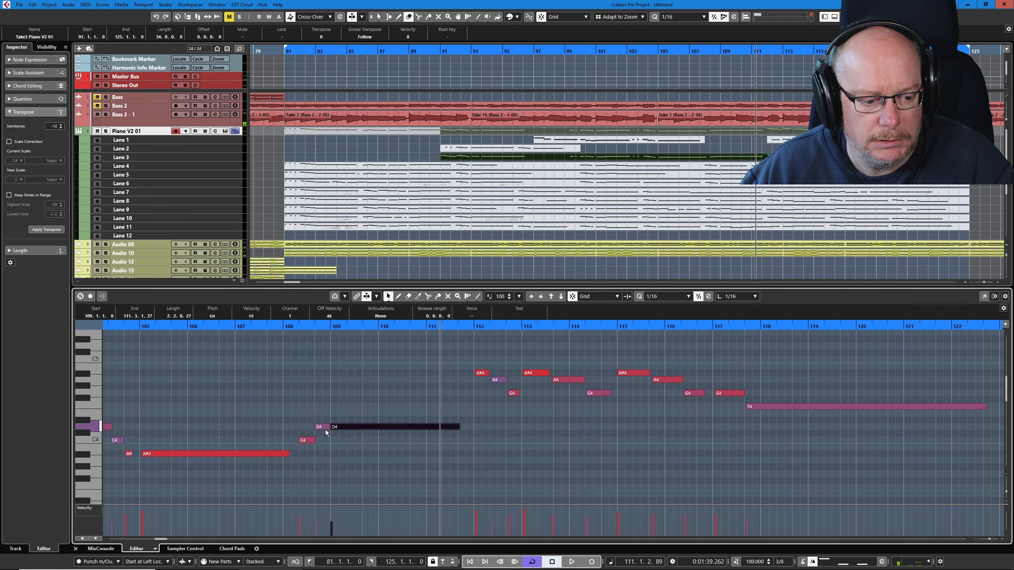
pyautogui.click(322, 427)
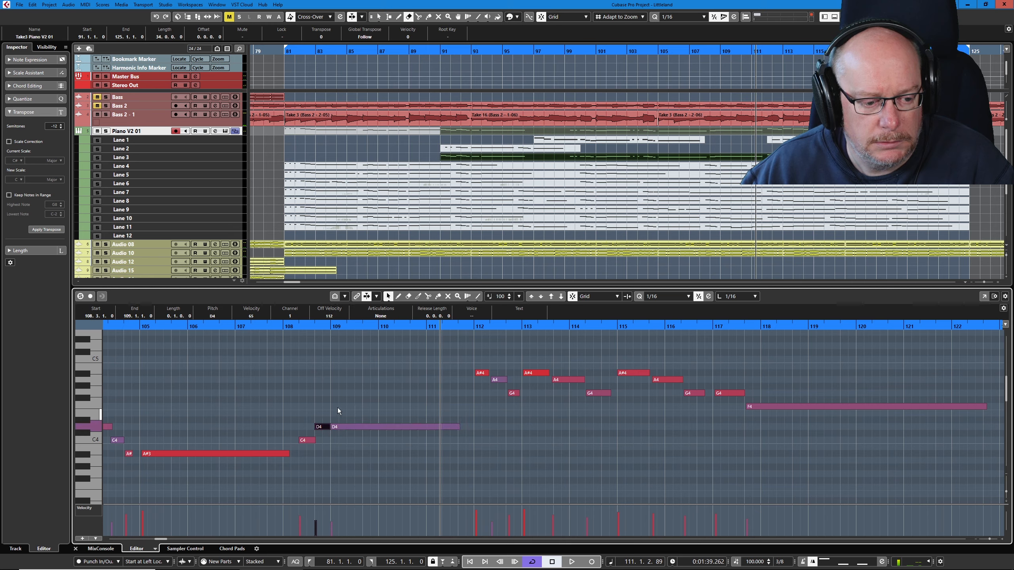
pyautogui.click(259, 326)
pyautogui.press('space')
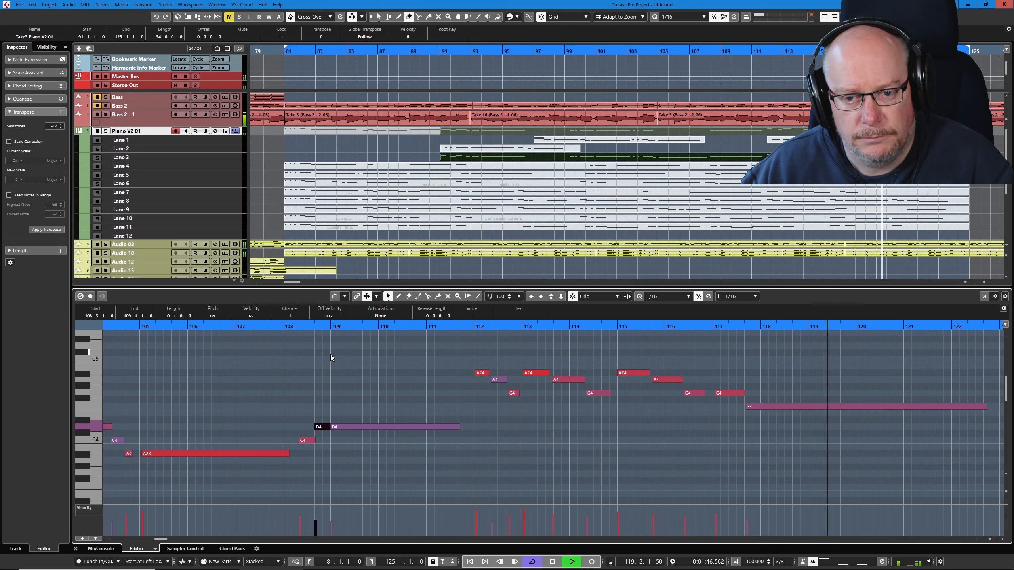
# - Stop playback, comp Lane 4 as the active take in place of the Lane 3 part, return to bar 81 and select the Lane 4 part
pyautogui.click(439, 17)
pyautogui.press('space')
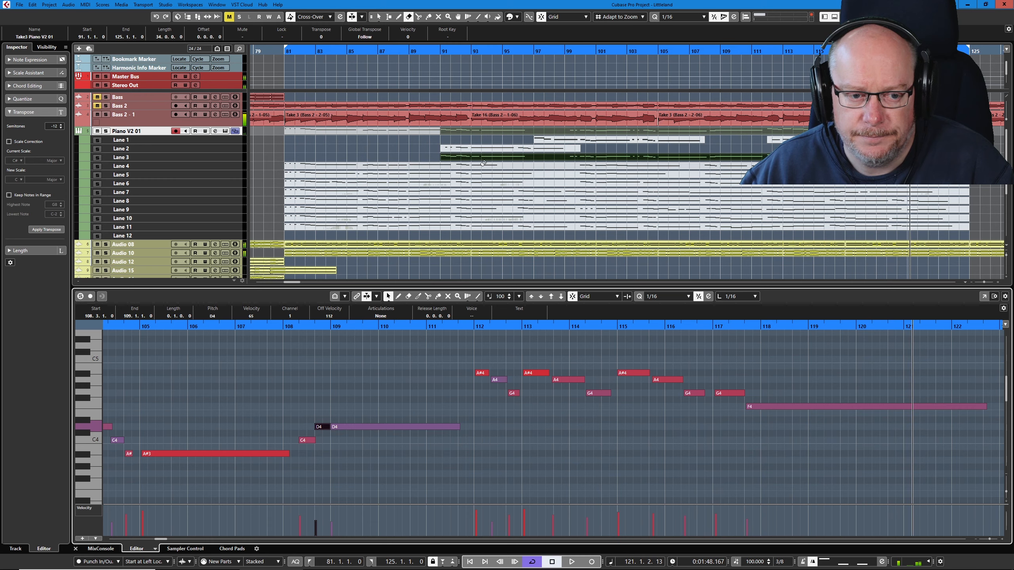
pyautogui.click(484, 166)
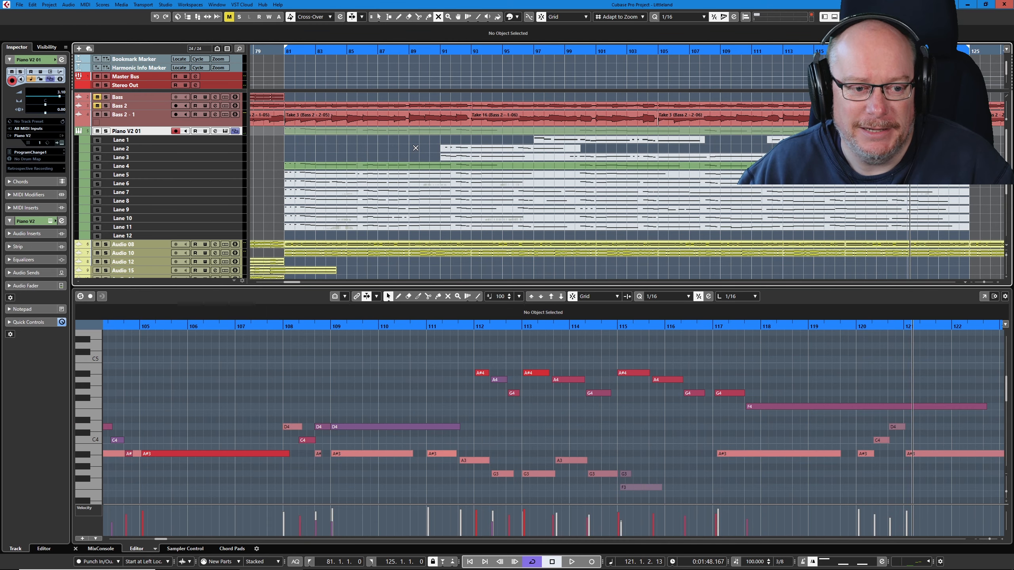
pyautogui.press('KP_1')
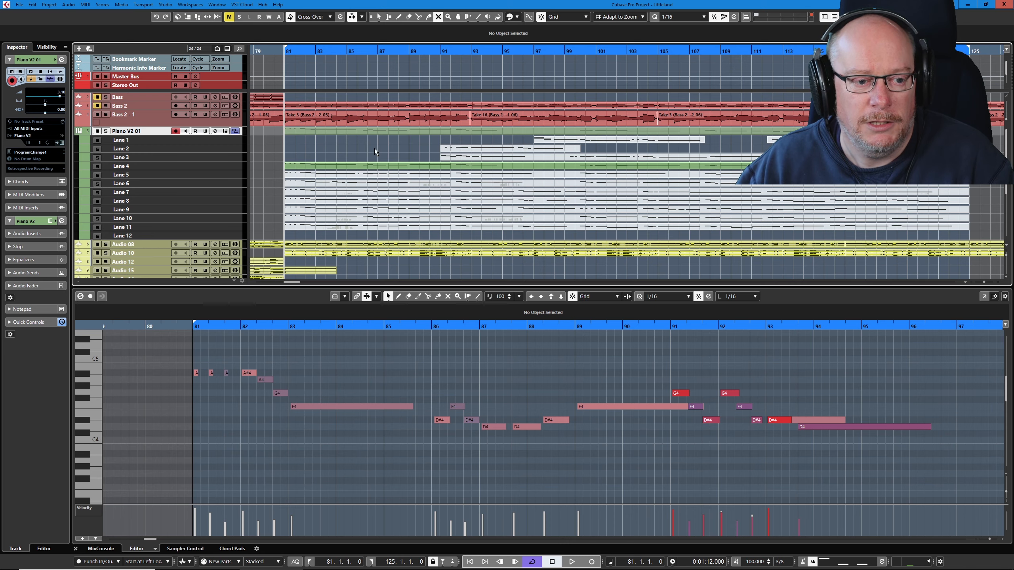
pyautogui.press('1')
pyautogui.click(382, 166)
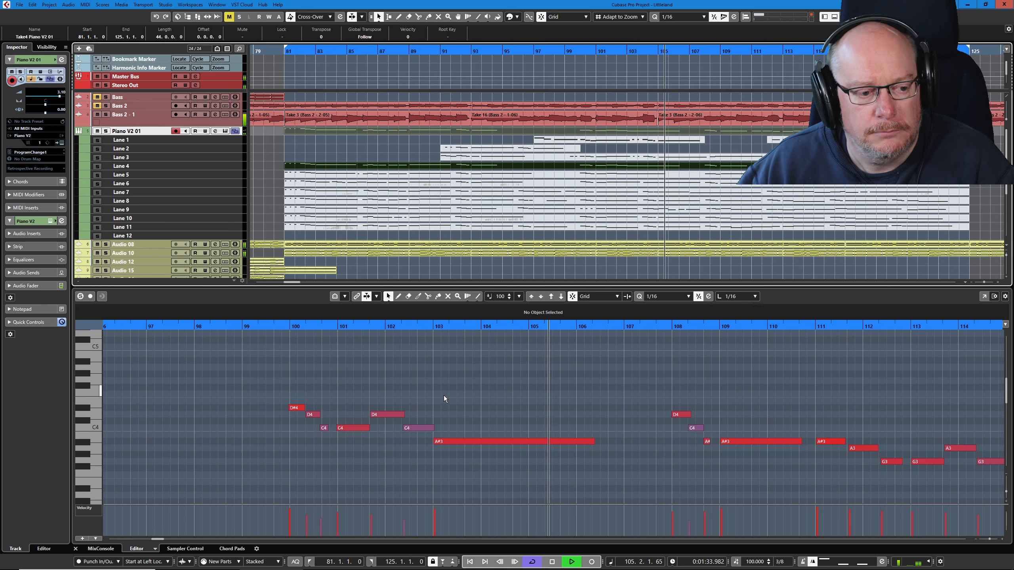
# - Stop playback and split the Lane 4 take at 95.3.1.0
pyautogui.press('space')
pyautogui.rightClick(283, 367)
pyautogui.click(323, 367)
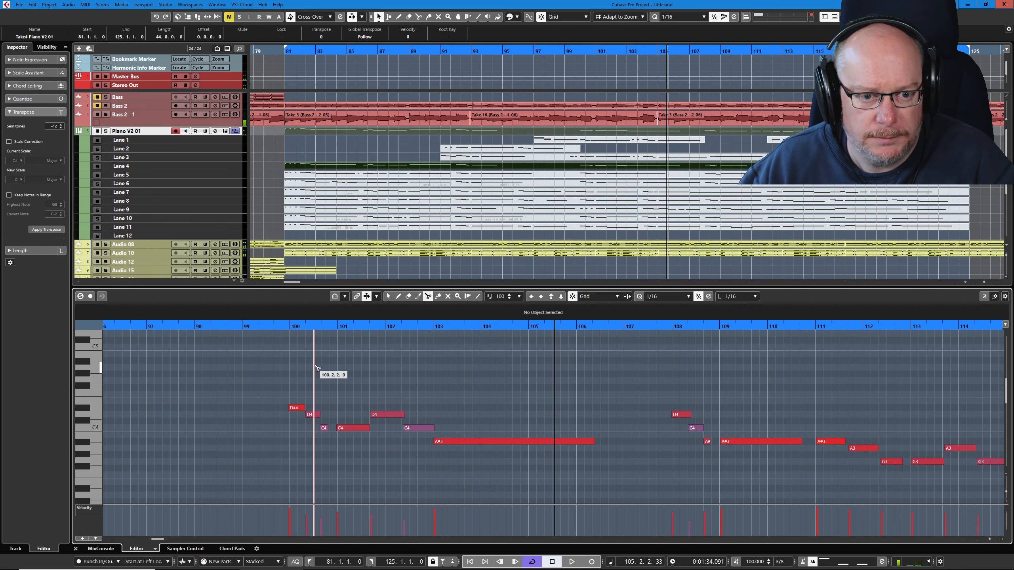
pyautogui.rightClick(515, 170)
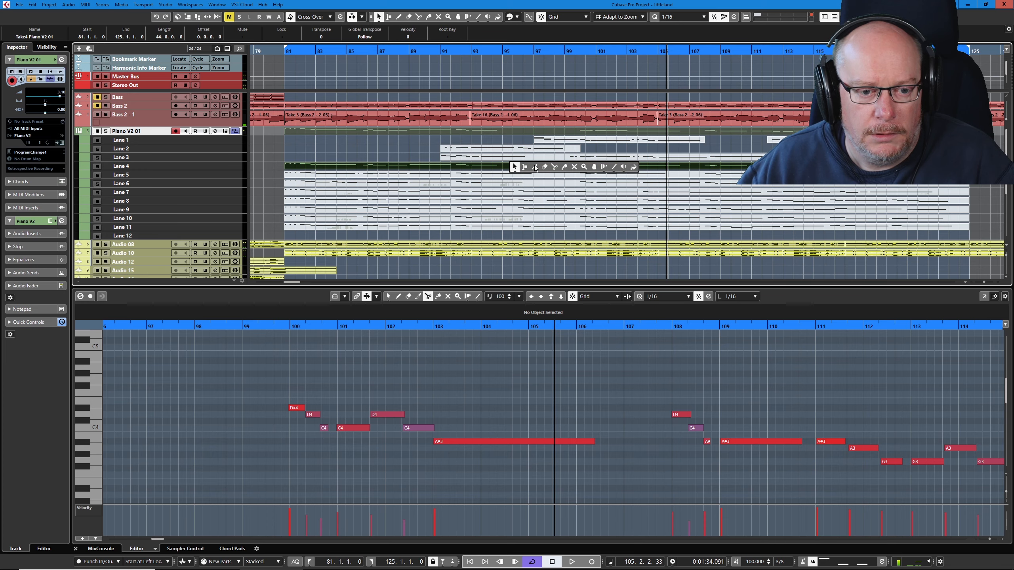
pyautogui.click(552, 168)
pyautogui.click(516, 167)
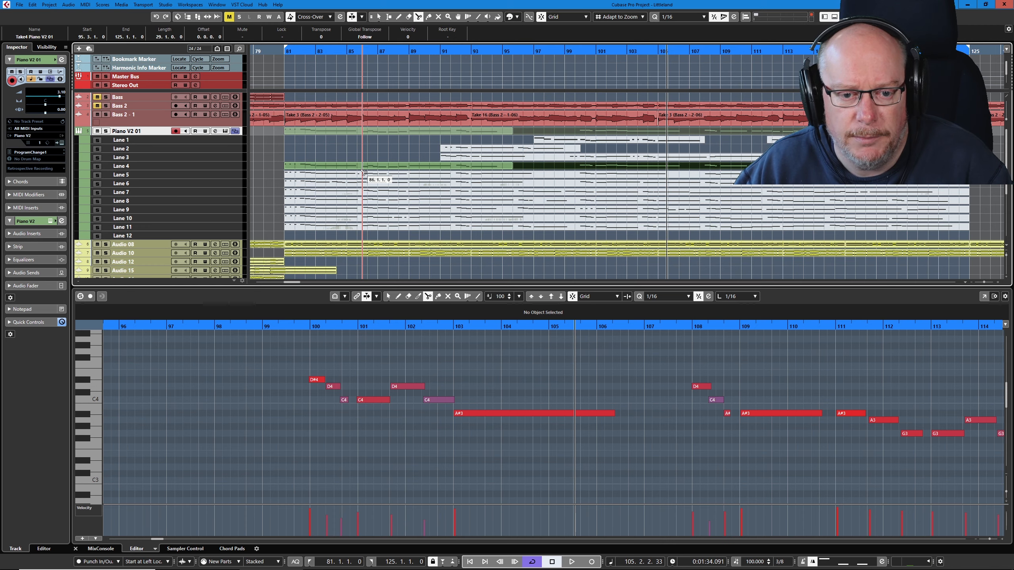
# - Play the second Lane 4 part from just before bar 100 and erase the short G3 note overlapping the F3 at bar 115
pyautogui.press('space')
pyautogui.click(297, 326)
pyautogui.press('space')
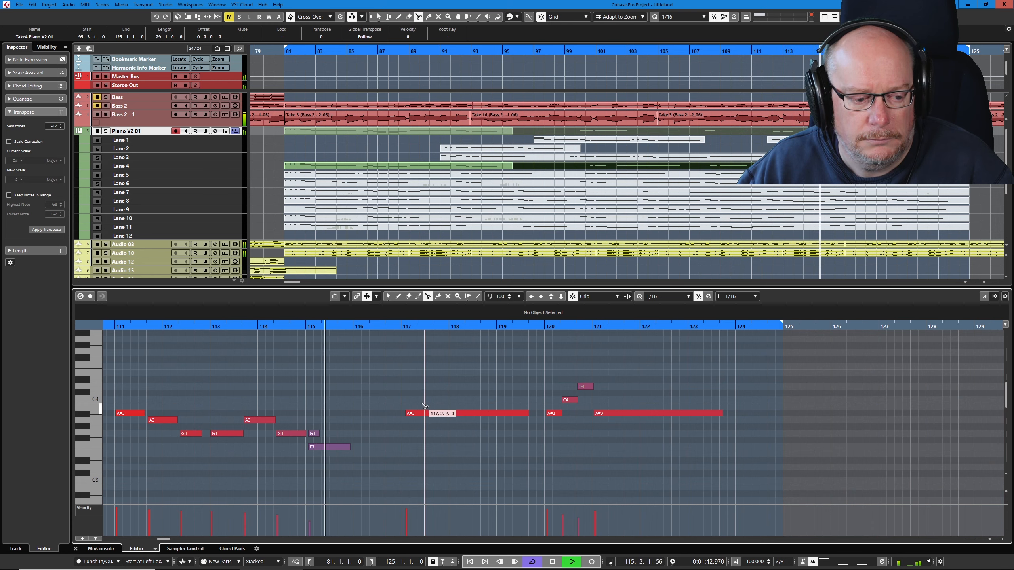
pyautogui.press('space')
pyautogui.rightClick(353, 403)
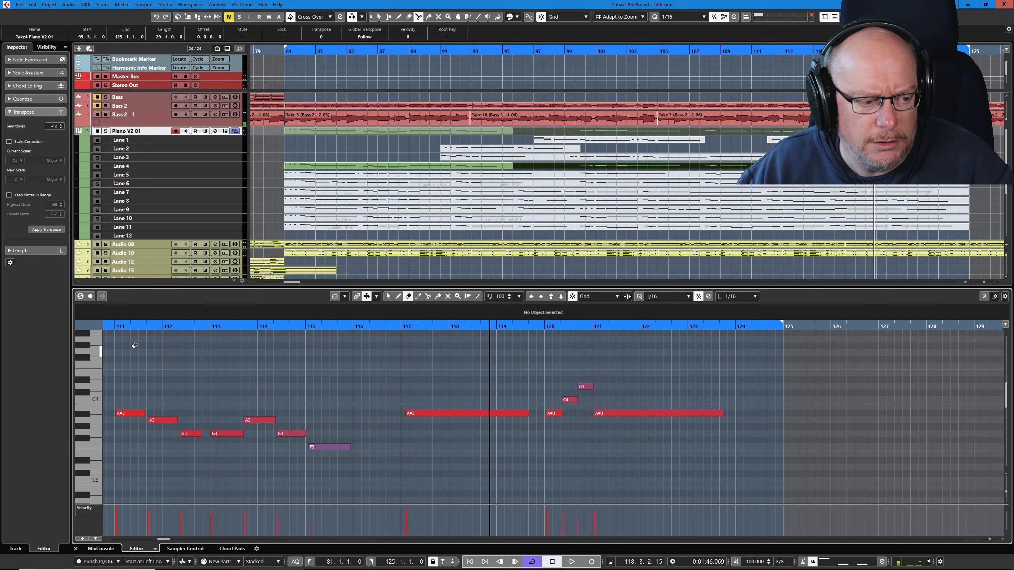
# - Replay the Lane 4 phrase from bar 111, then split the part at 117.1.1.0
pyautogui.click(113, 326)
pyautogui.press('space')
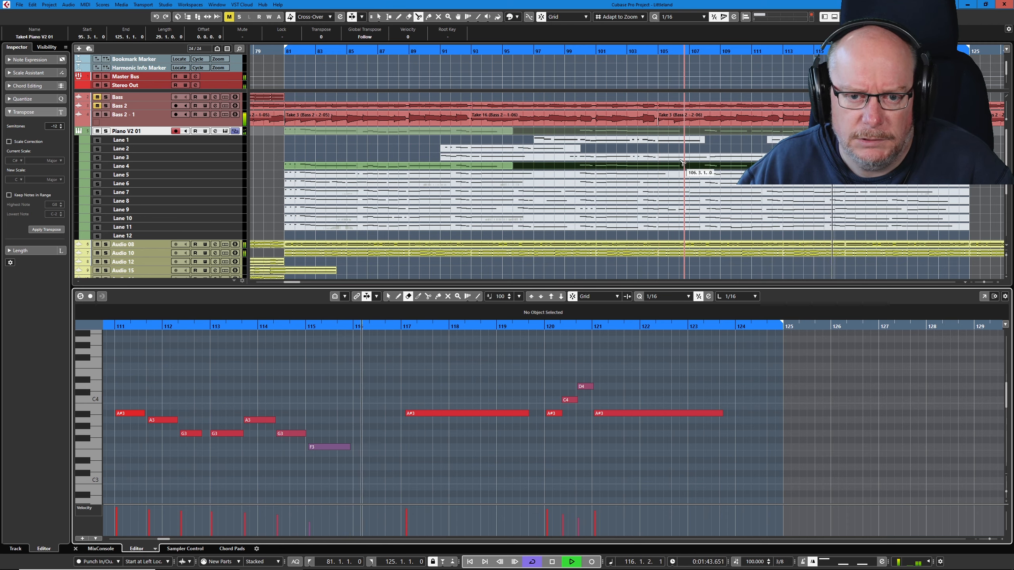
pyautogui.press('space')
pyautogui.rightClick(663, 260)
pyautogui.click(664, 260)
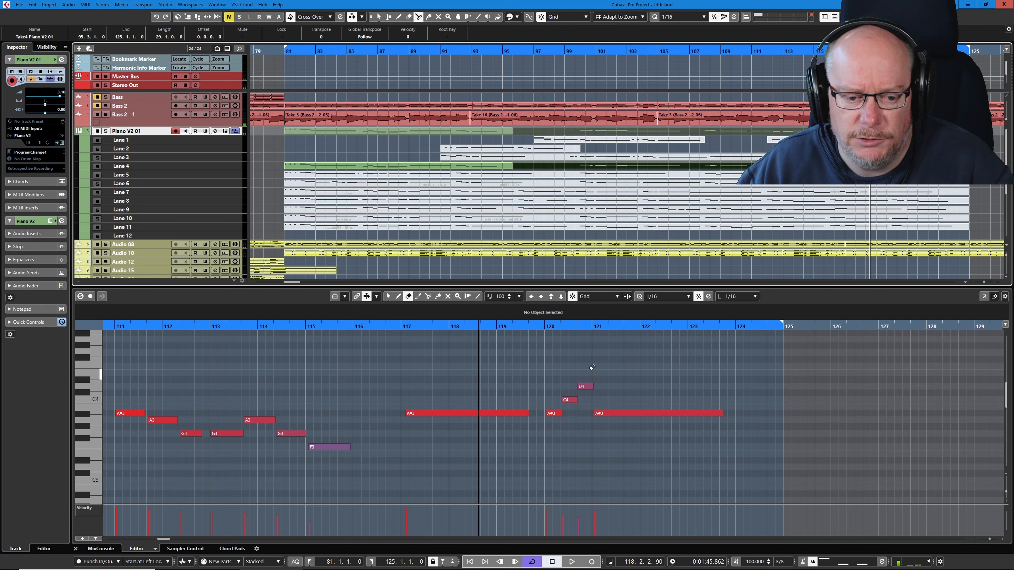
pyautogui.rightClick(778, 207)
pyautogui.click(783, 209)
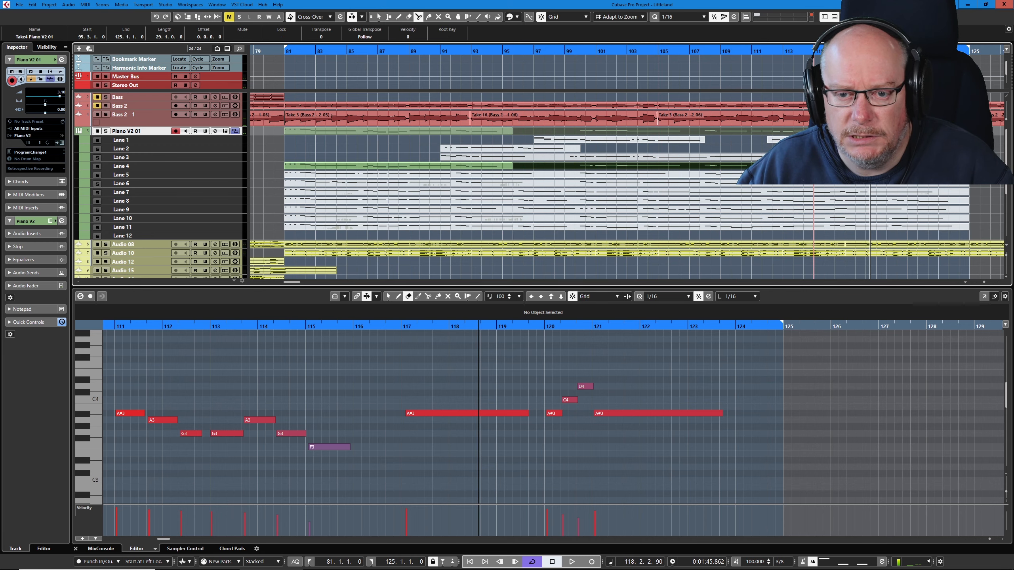
pyautogui.click(845, 165)
# - Select the middle Lane 4 part and listen to it from around bar 107, then from just before bar 100
pyautogui.doubleClick(697, 51)
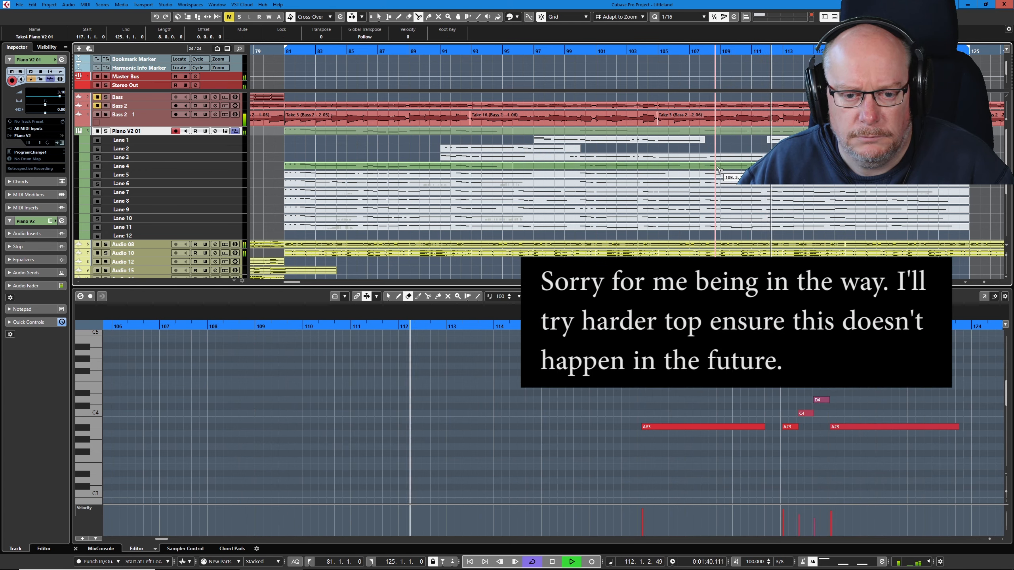
pyautogui.press('space')
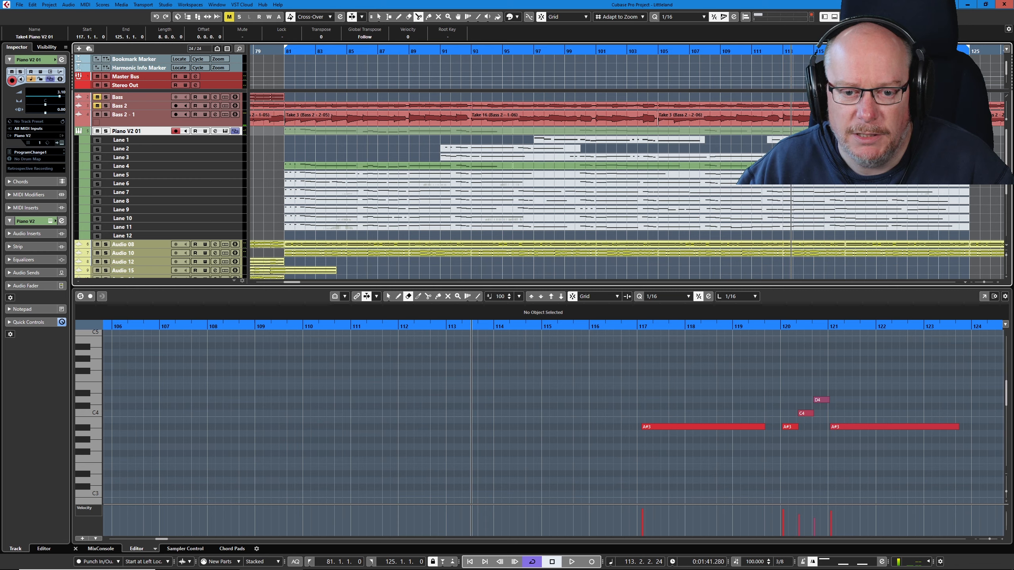
pyautogui.click(722, 168)
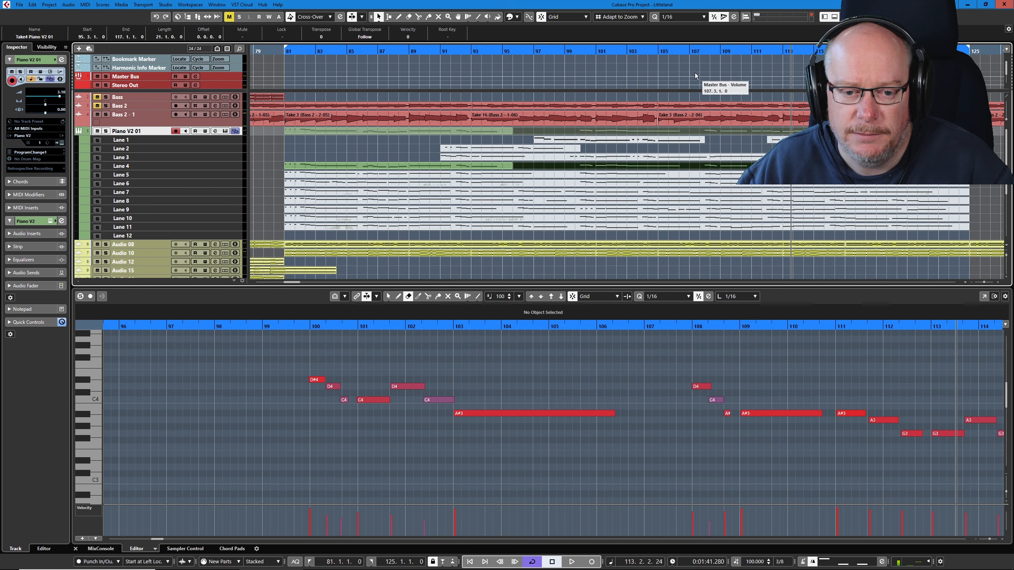
pyautogui.click(696, 51)
pyautogui.press('space')
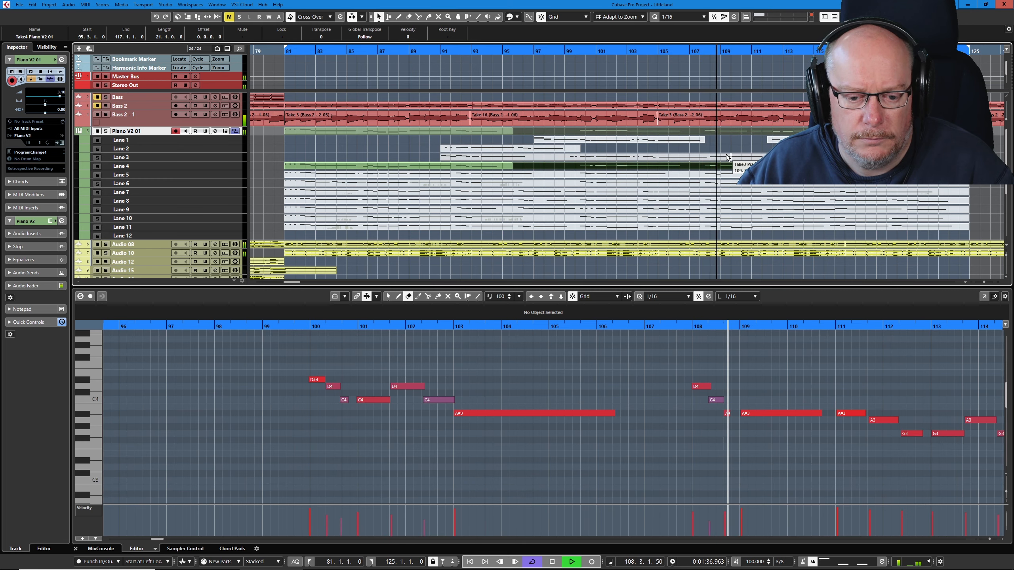
pyautogui.press('space')
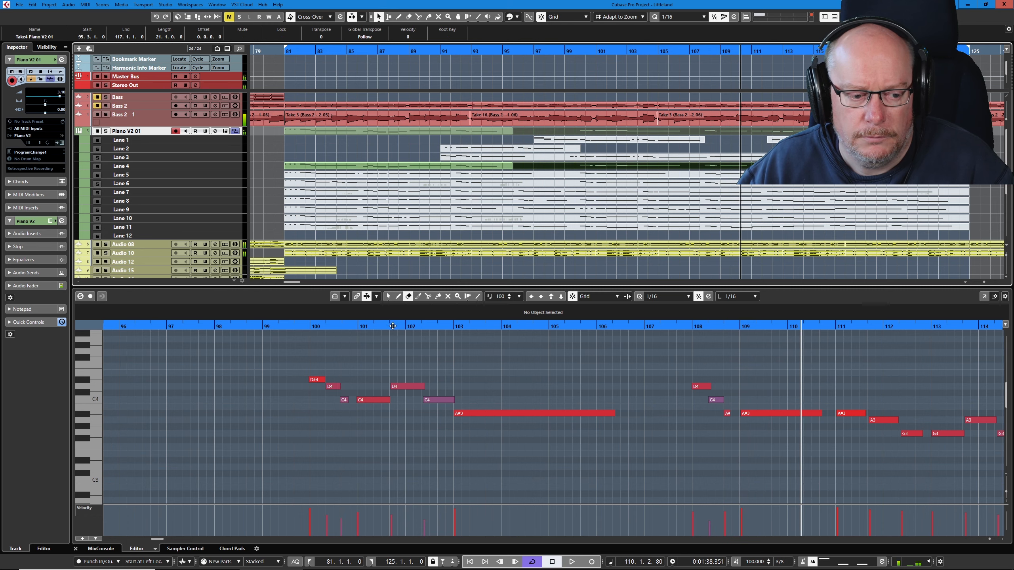
pyautogui.click(302, 328)
pyautogui.press('space')
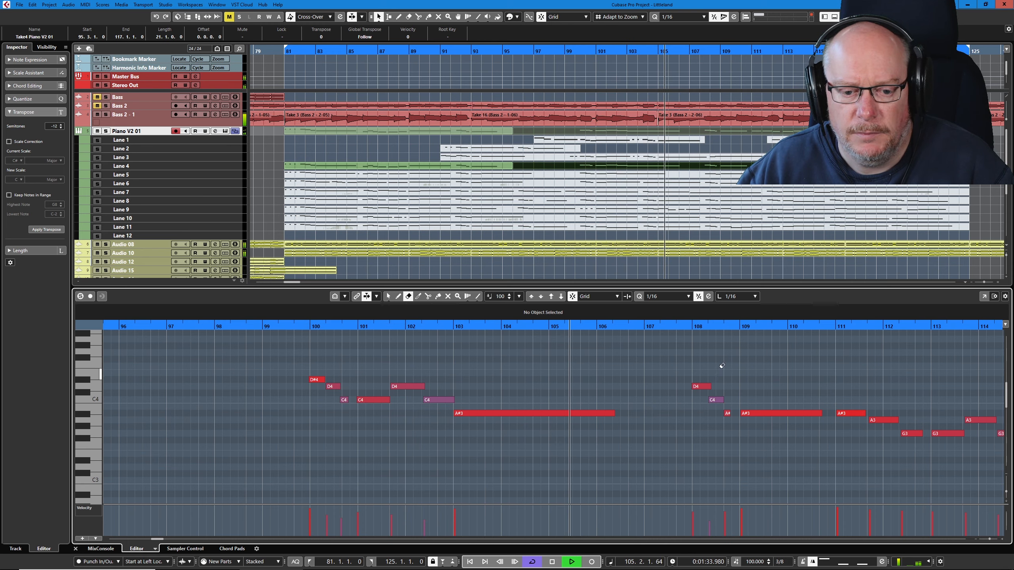
# - Split the middle Lane 4 part at 107.3.1.0 and erase the section between 95.3.1.0 and that split
pyautogui.rightClick(693, 167)
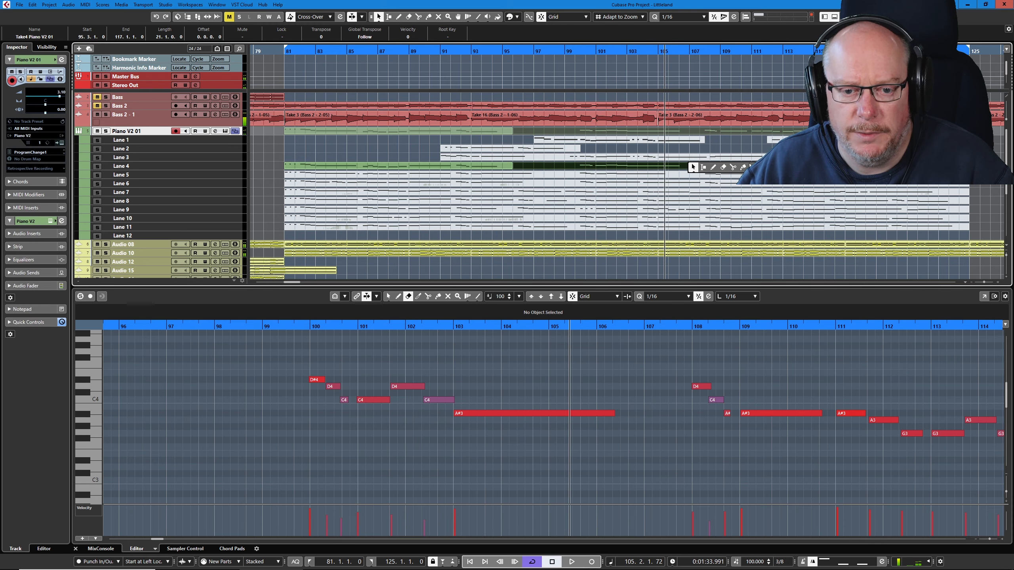
pyautogui.click(735, 169)
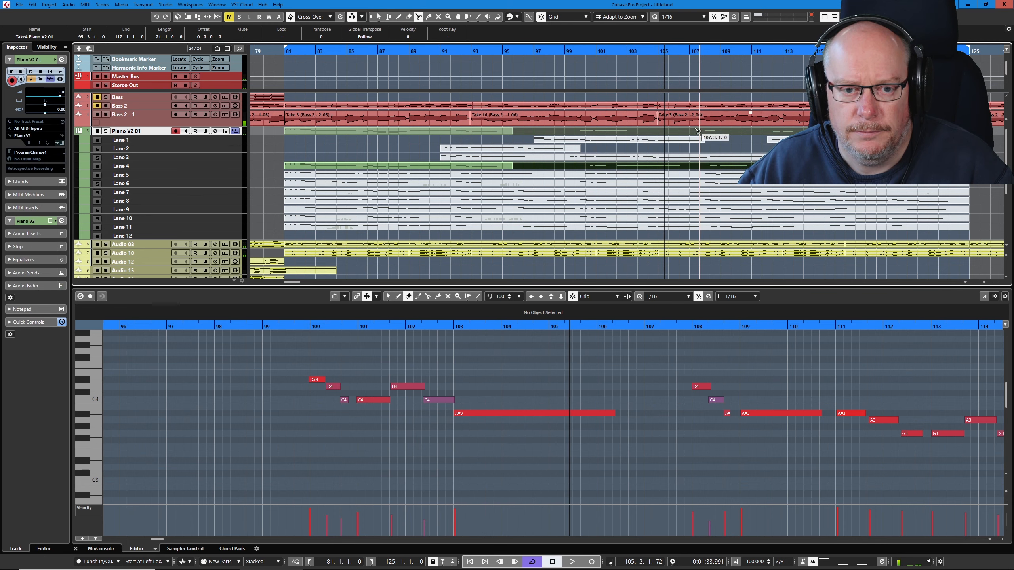
pyautogui.click(701, 169)
pyautogui.rightClick(706, 189)
pyautogui.click(740, 190)
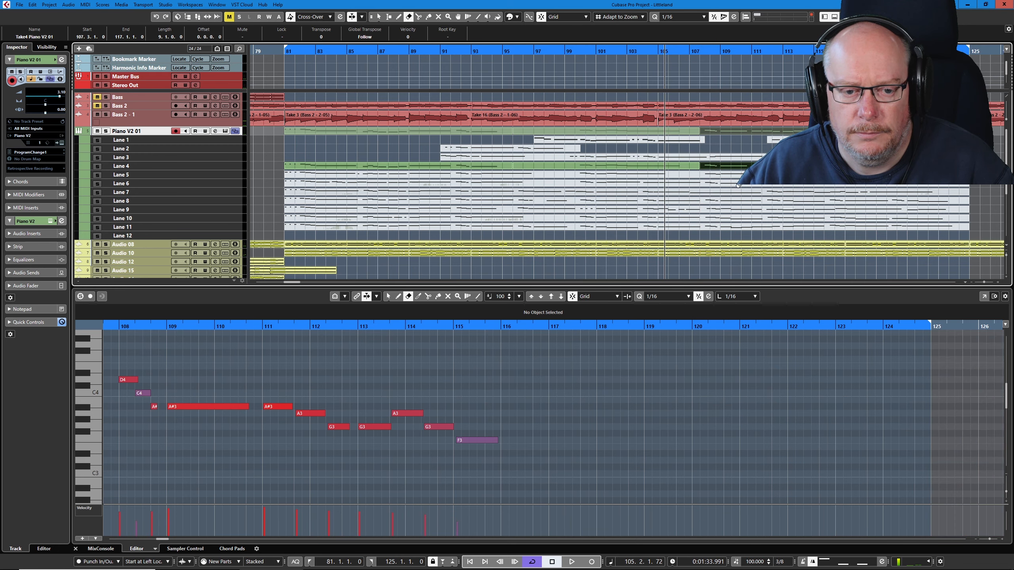
pyautogui.click(671, 167)
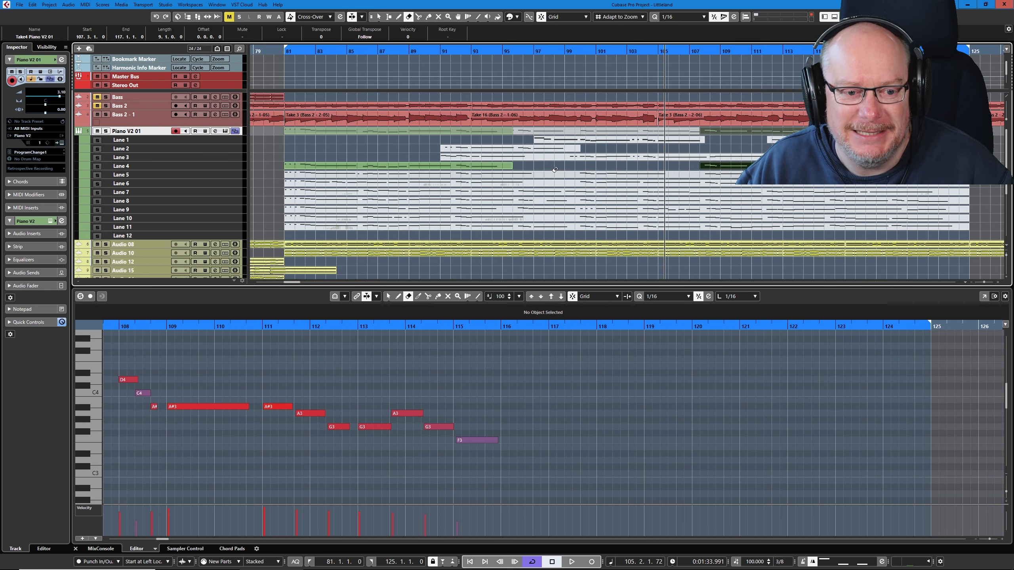
# - Make the Lane 5 take active in place of the remaining Lane 4 parts, select it and play it from bar 81
pyautogui.click(618, 167)
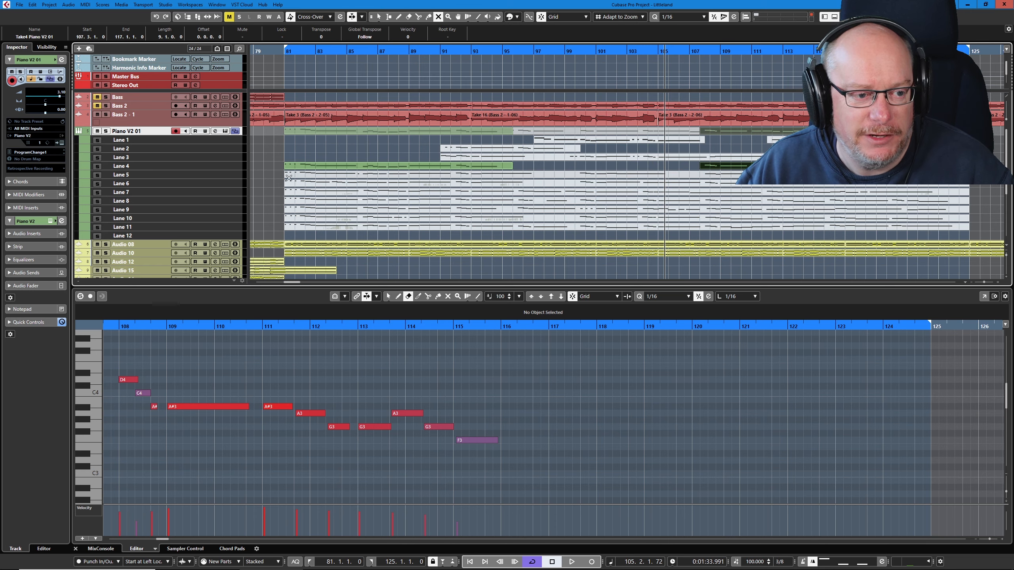
pyautogui.click(745, 167)
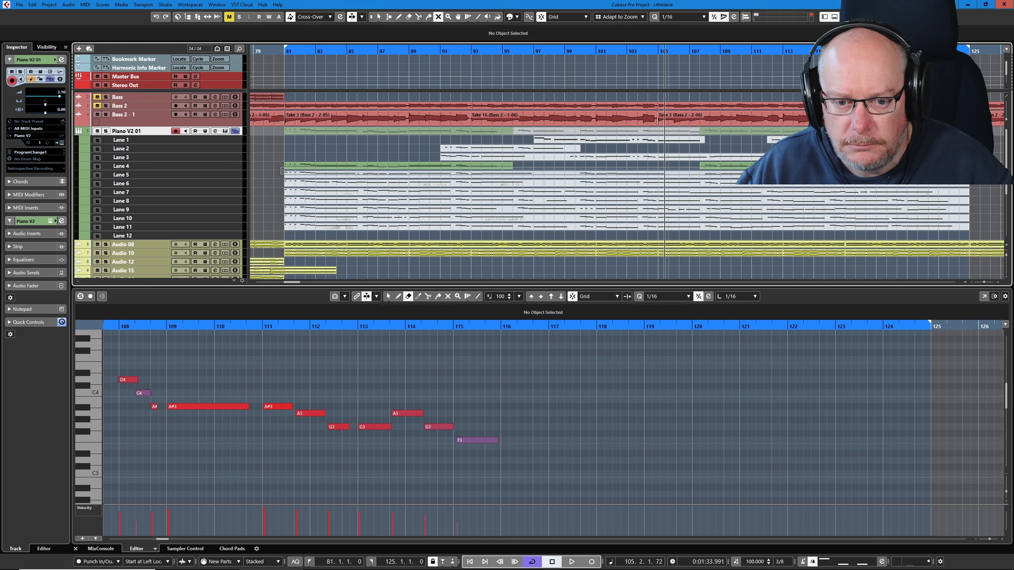
pyautogui.press('1')
pyautogui.click(543, 168)
pyautogui.click(535, 176)
pyautogui.press('space')
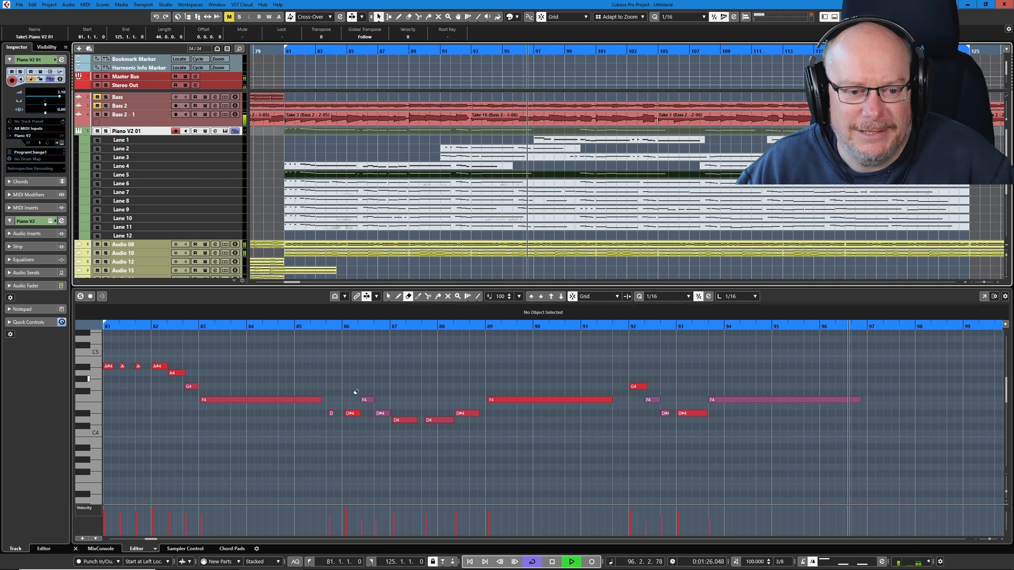
# - Stop playback, split the Lane 5 take at 97.3.1.0 and erase the opening Lane 4 part that starts at bar 81
pyautogui.press('space')
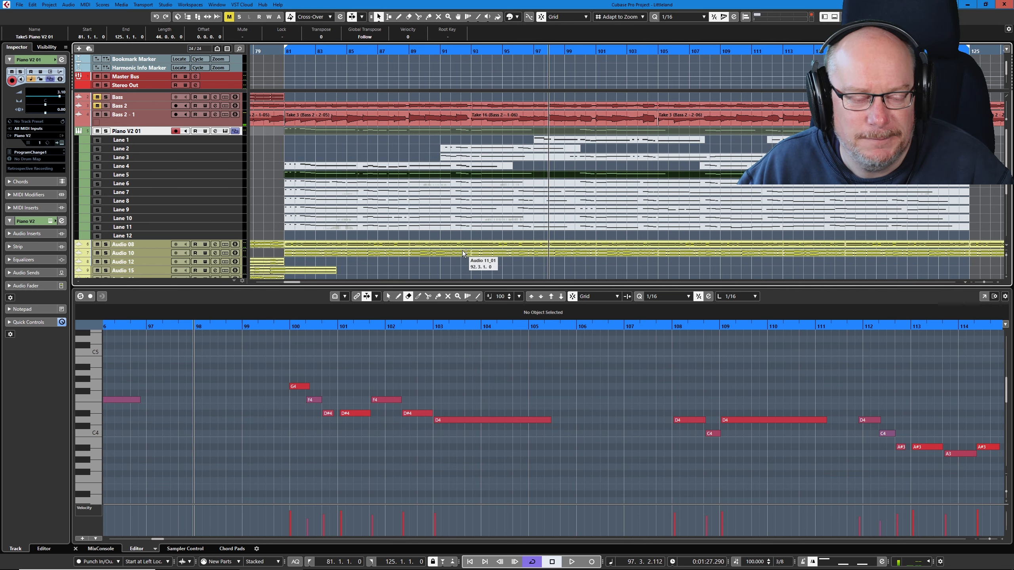
pyautogui.rightClick(492, 172)
pyautogui.click(536, 172)
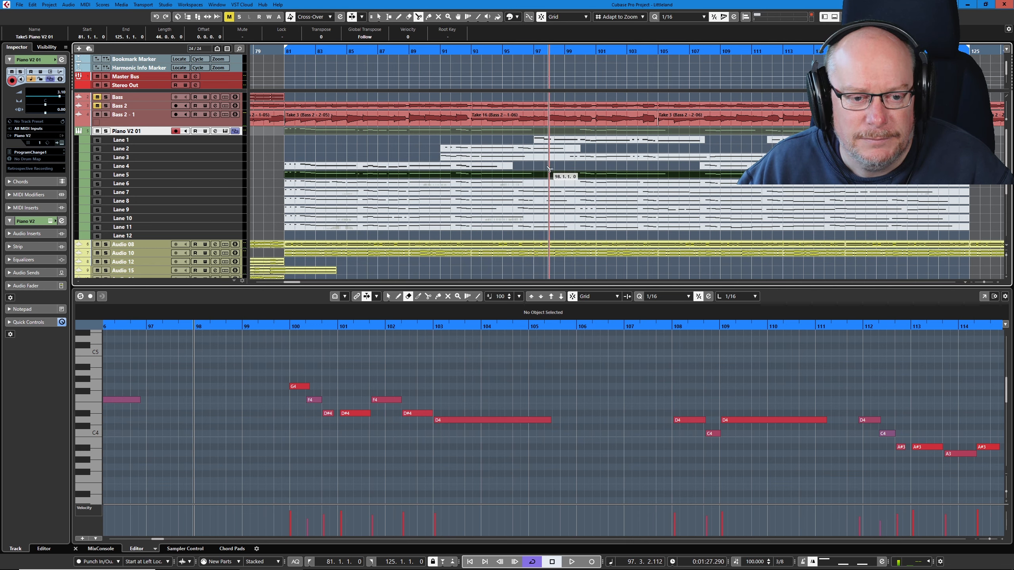
pyautogui.click(544, 174)
pyautogui.rightClick(519, 177)
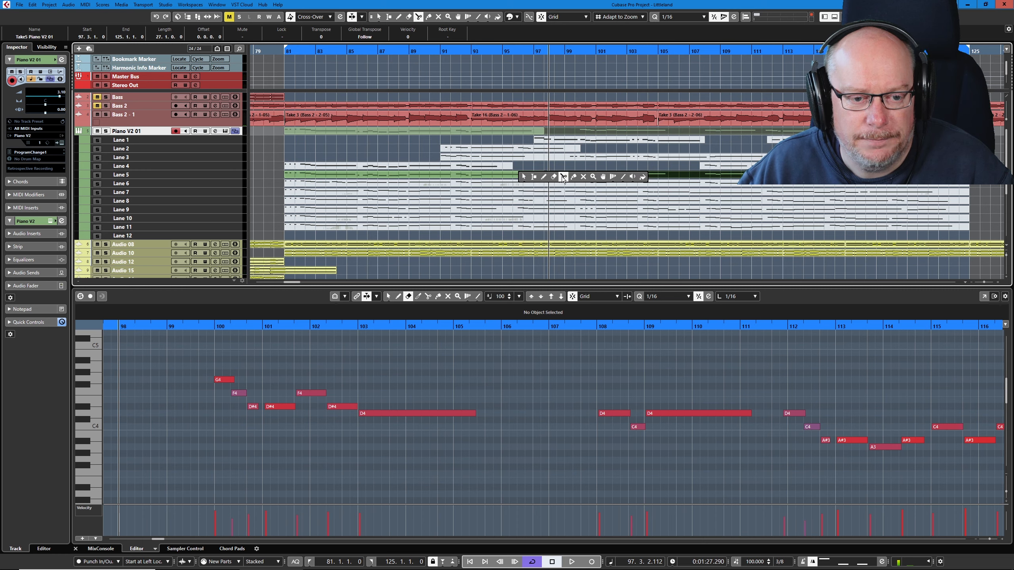
pyautogui.click(499, 165)
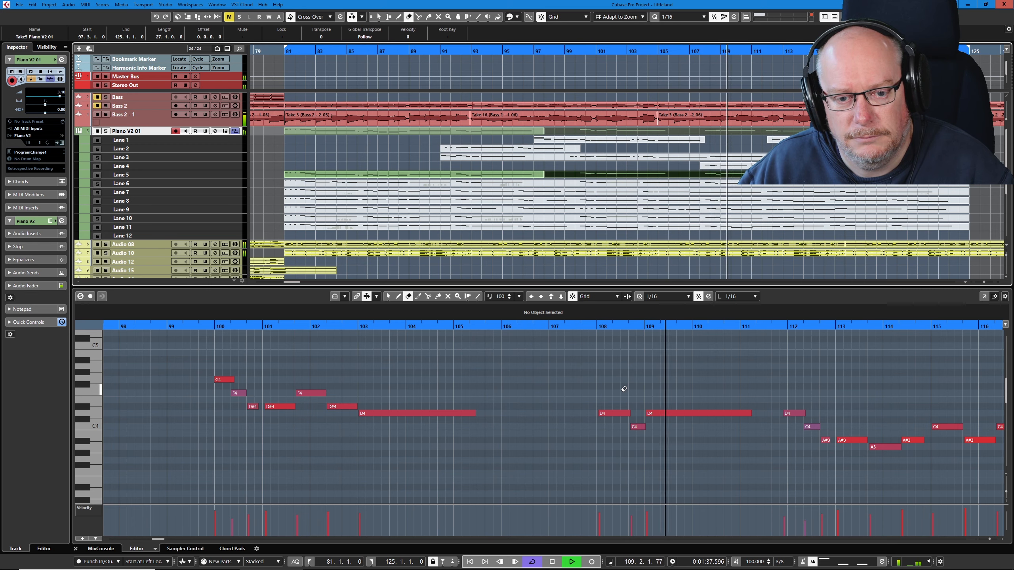
# - Listen to the rest of the Lane 5 take, then erase its section from 97.3.1.0 onward
pyautogui.press('space')
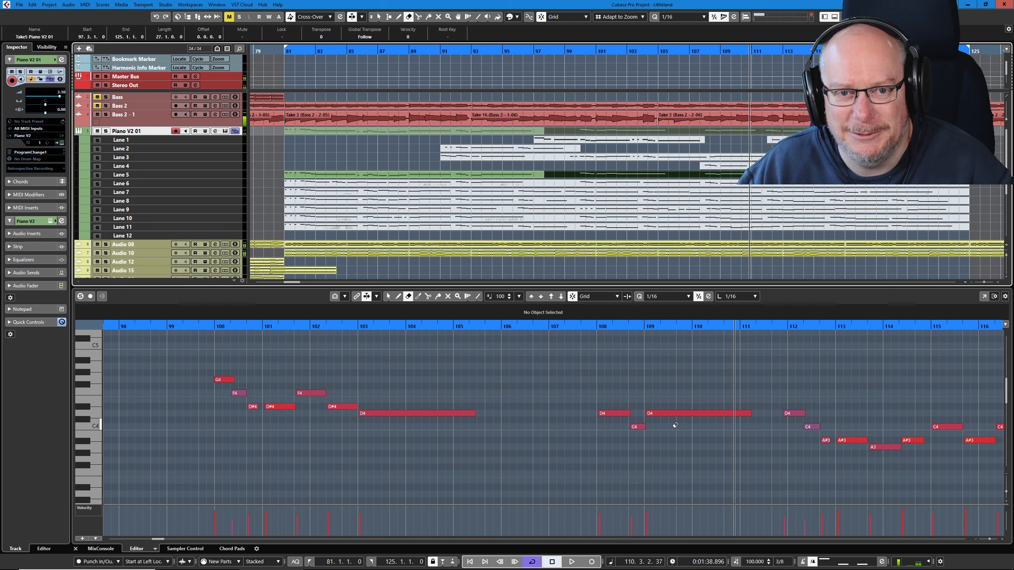
pyautogui.press('space')
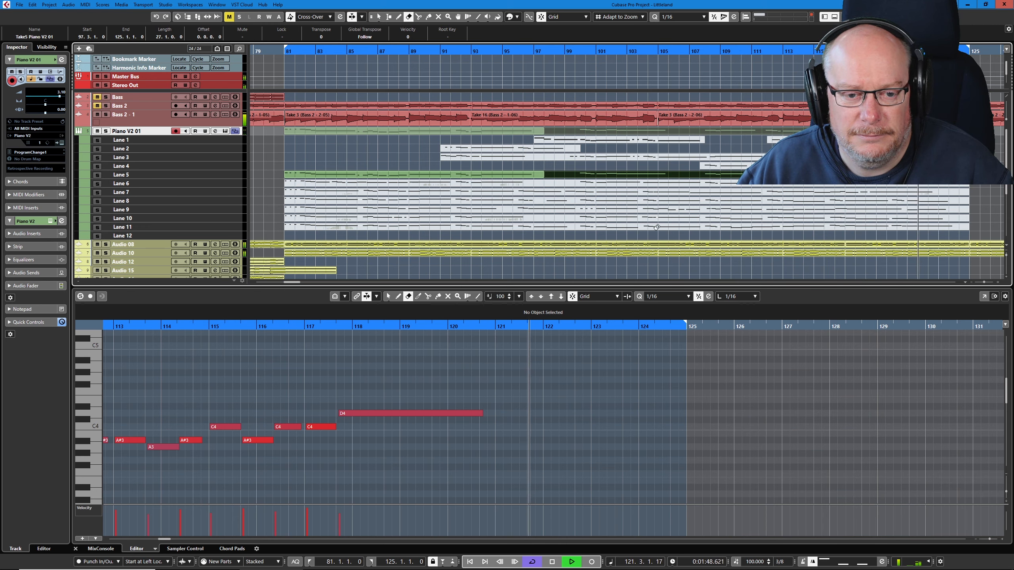
pyautogui.press('space')
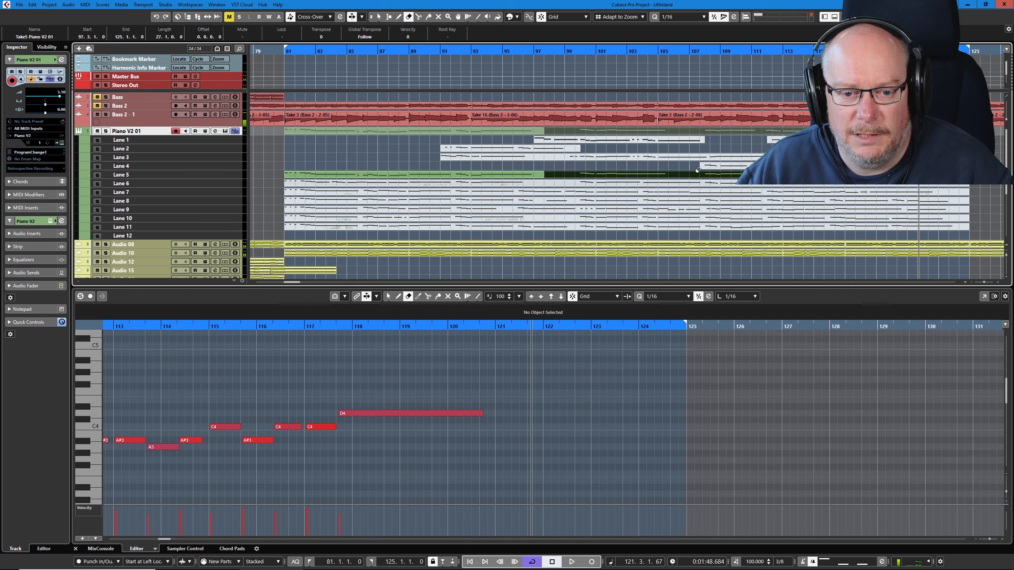
pyautogui.click(680, 174)
# - Activate the Lane 6 take in place of the remaining Lane 5 part, select it and play it from bar 81
pyautogui.rightClick(674, 174)
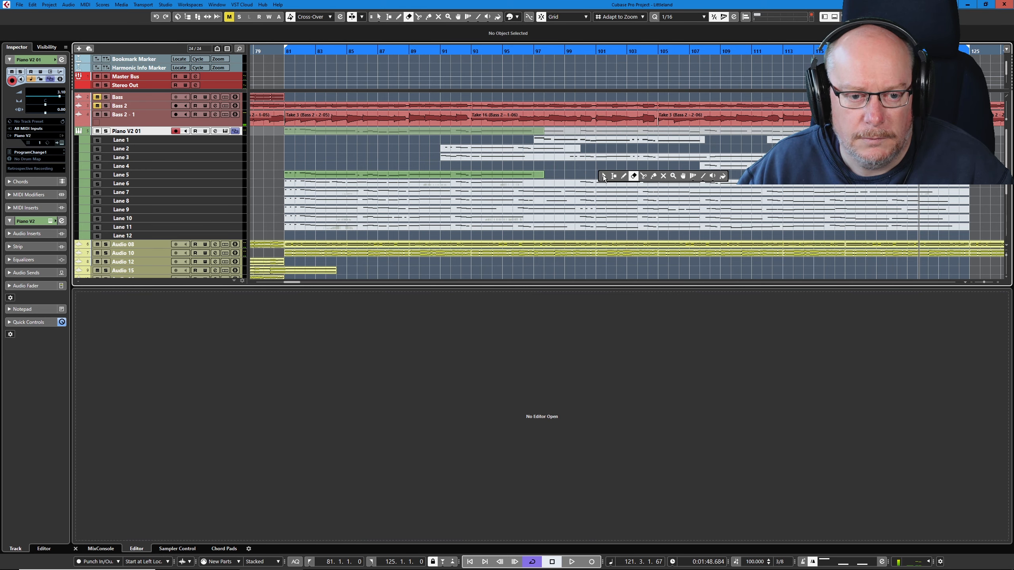
pyautogui.click(662, 178)
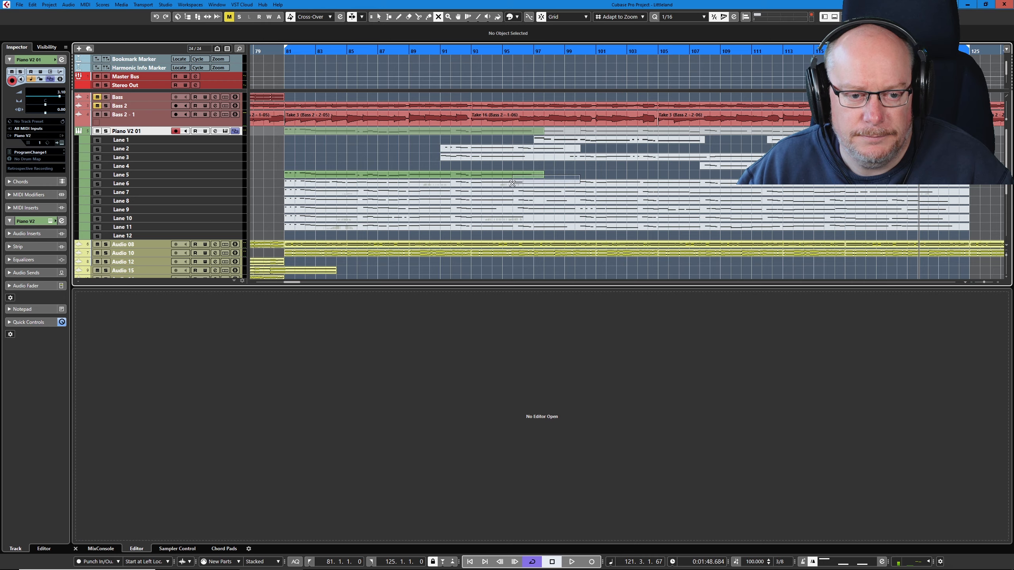
pyautogui.moveTo(512, 183); pyautogui.dragTo(512, 184)
pyautogui.rightClick(586, 174)
pyautogui.click(588, 172)
pyautogui.click(586, 175)
pyautogui.click(584, 182)
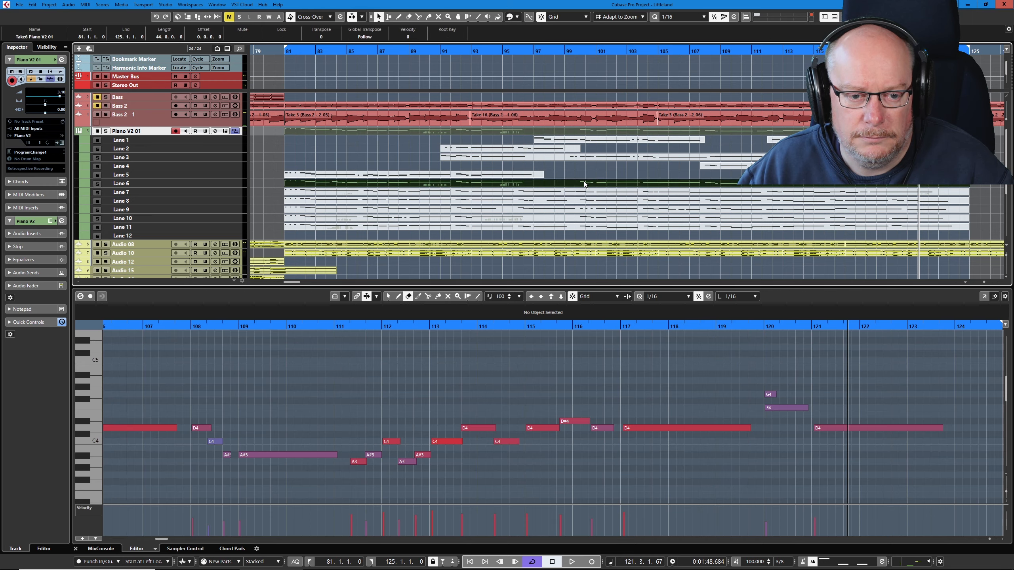
pyautogui.press('KP_1')
pyautogui.press('space')
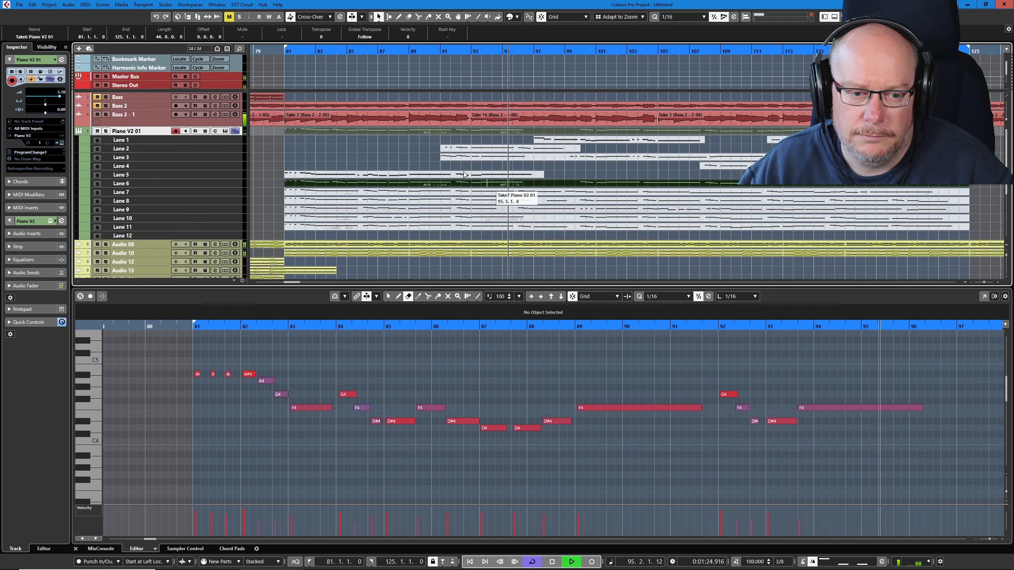
# - Stop playback, split the Lane 6 take at 97.3.1.0 and erase the remaining Lane 5 part
pyautogui.press('space')
pyautogui.rightClick(553, 173)
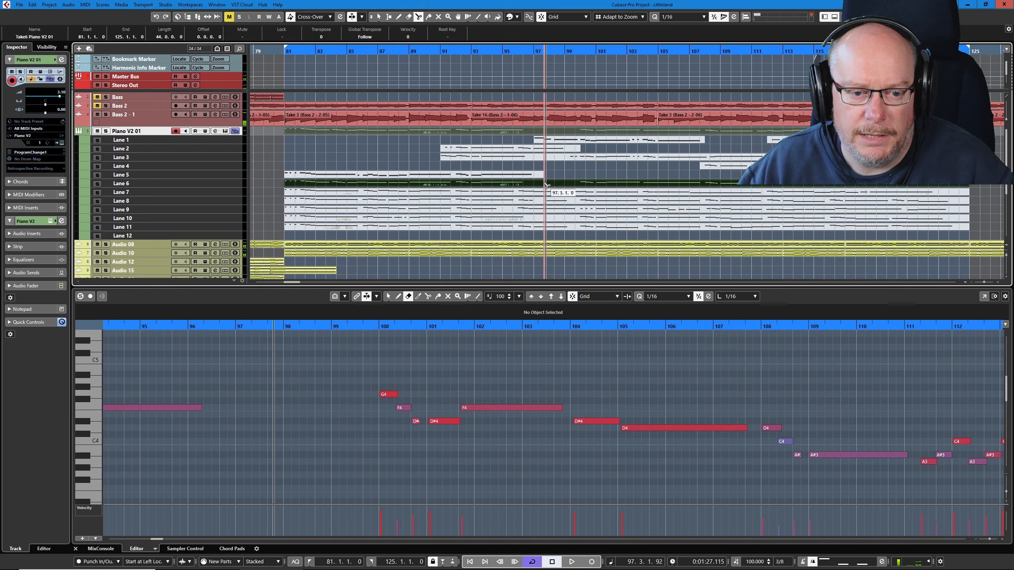
pyautogui.click(547, 185)
pyautogui.rightClick(588, 171)
pyautogui.click(598, 169)
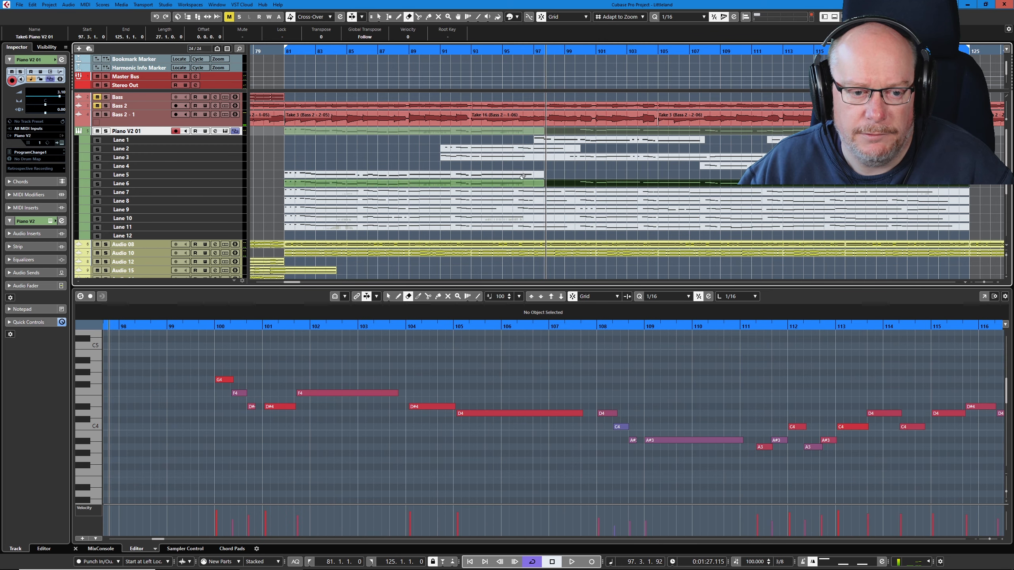
pyautogui.click(522, 173)
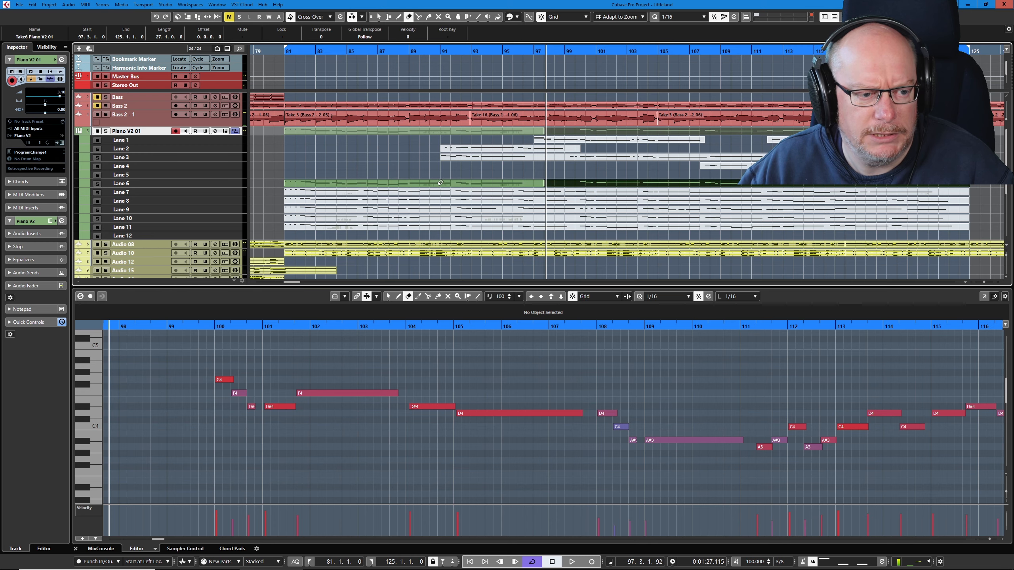
# - Delete the continuous controllers from all the Piano V2 01 takes and start playback from 97.3
pyautogui.click(86, 5)
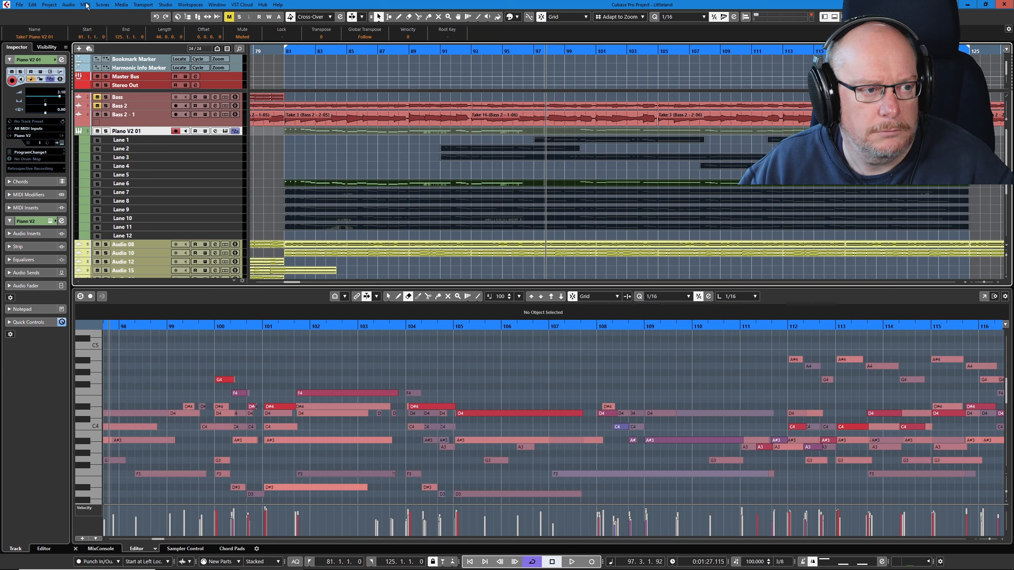
pyautogui.click(86, 5)
pyautogui.moveTo(146, 132)
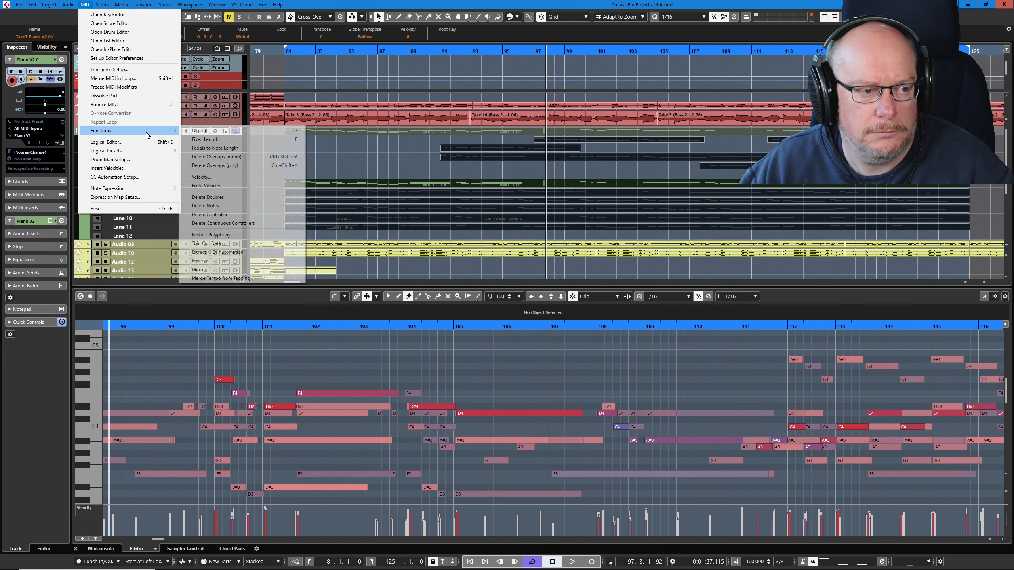
pyautogui.click(235, 223)
pyautogui.click(323, 154)
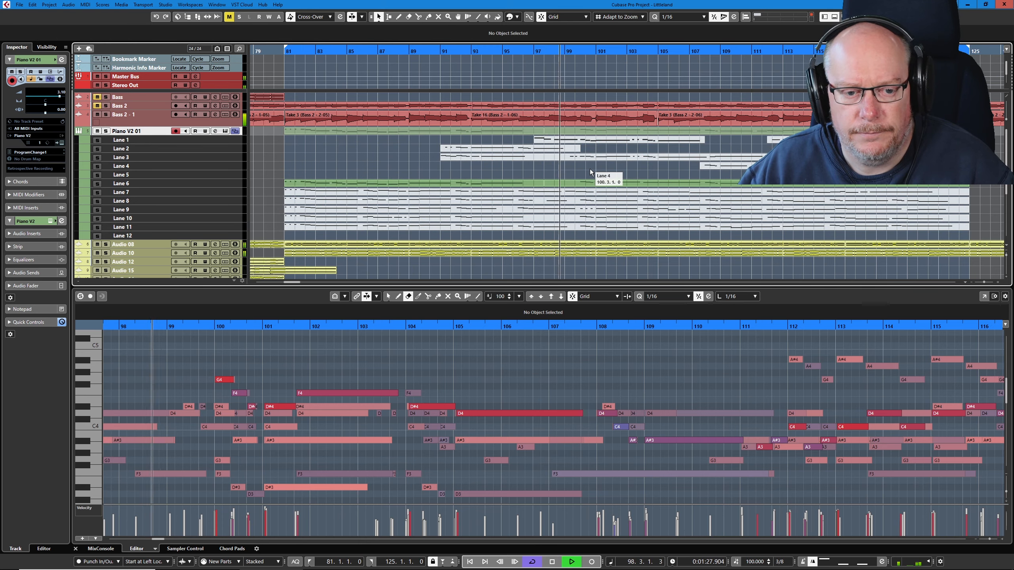
# - Select and listen to the Lane 6 section from 97.3.1.0 onward, then erase it
pyautogui.click(594, 182)
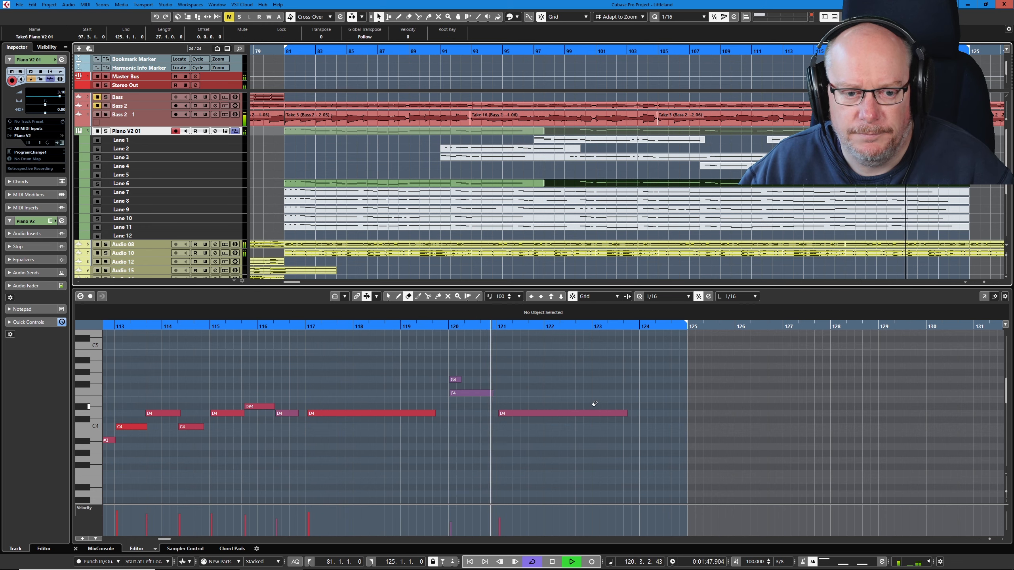
pyautogui.press('space')
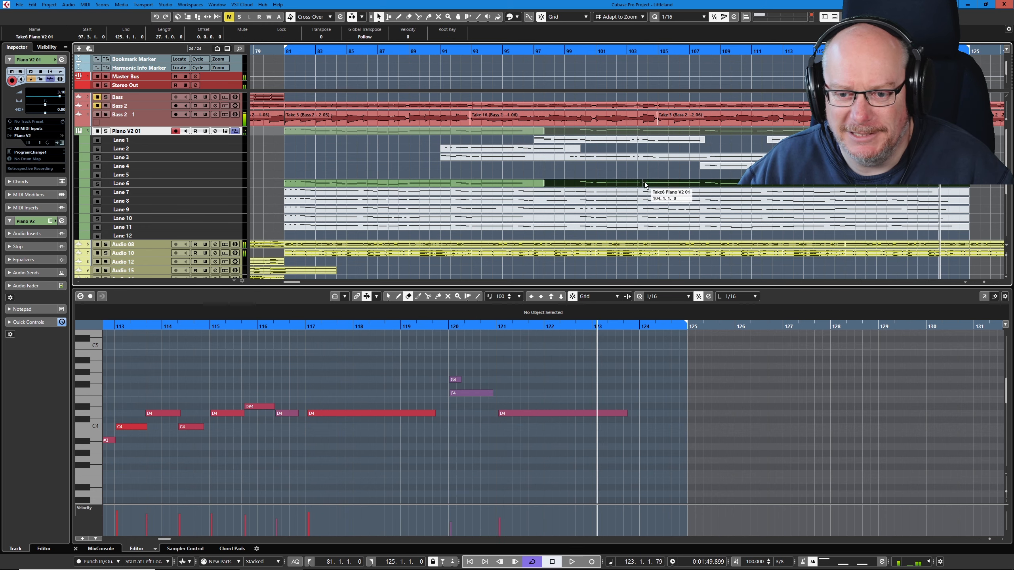
# - Activate the Lane 7 take, play it from bar 81 and erase it
pyautogui.click(574, 191)
pyautogui.press('space')
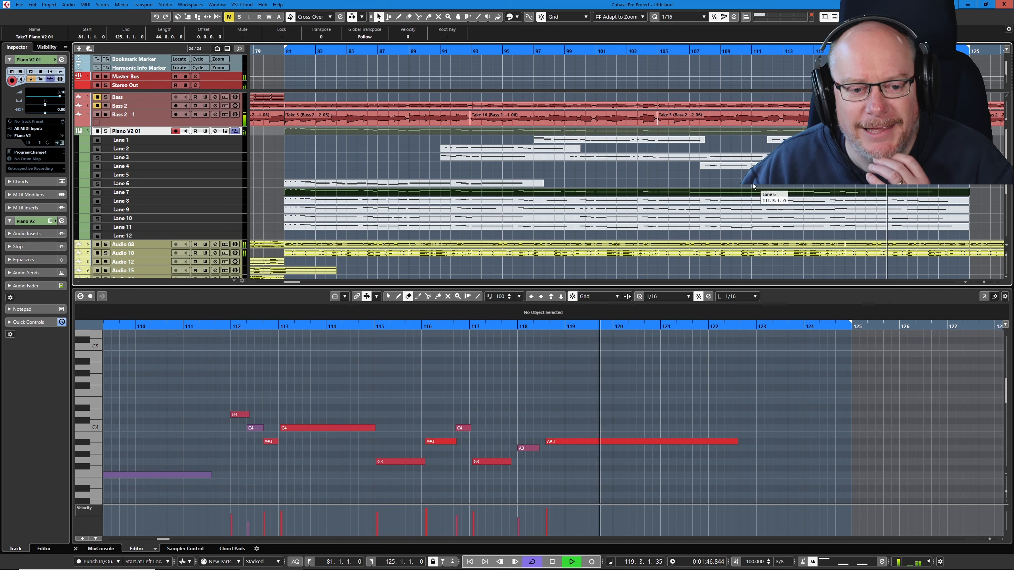
pyautogui.press('space')
pyautogui.rightClick(634, 175)
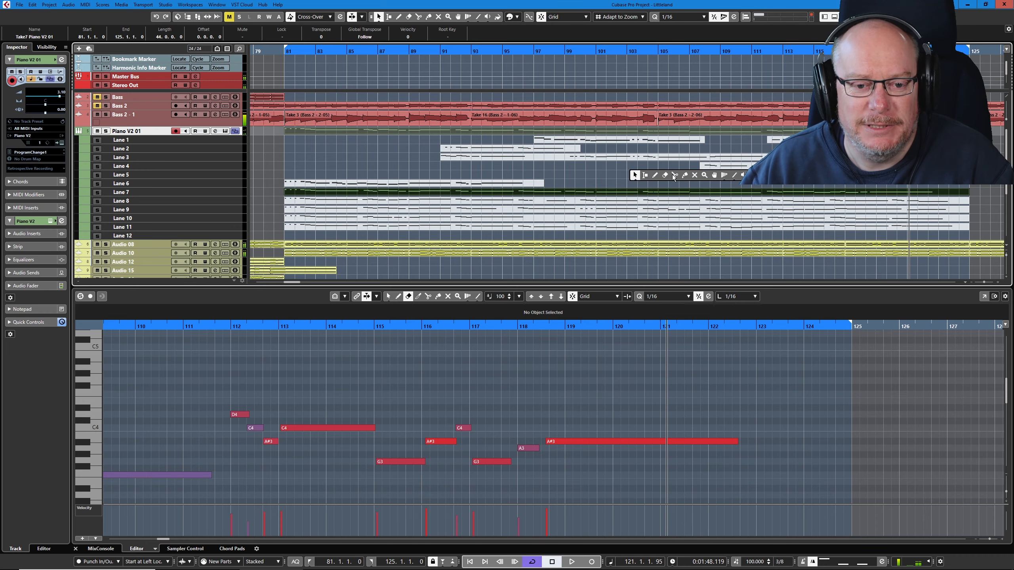
pyautogui.click(653, 190)
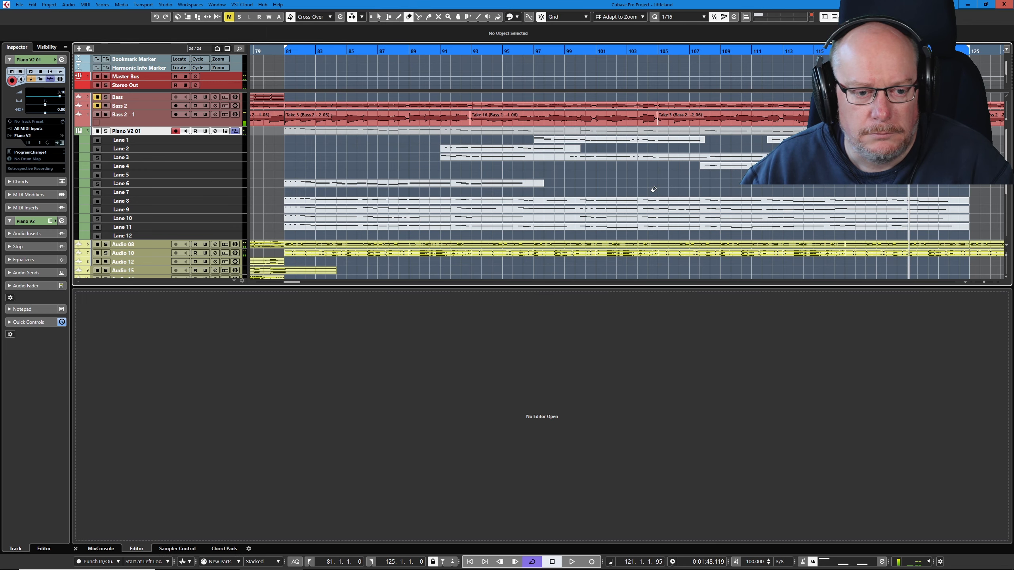
# - Activate and select the Lane 8 take, then play it from bar 81
pyautogui.click(688, 178)
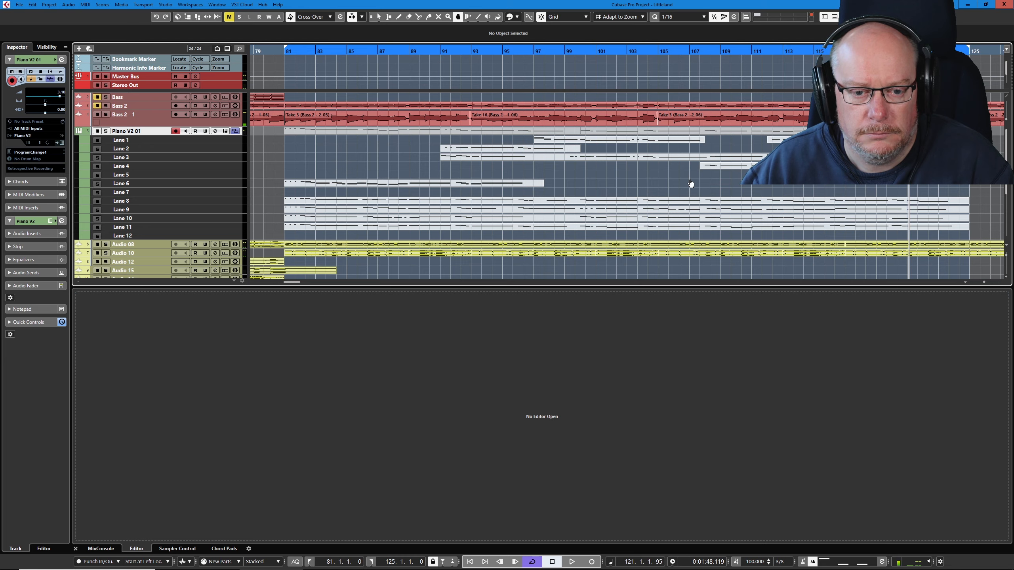
pyautogui.click(677, 200)
pyautogui.press('1')
pyautogui.click(676, 200)
pyautogui.press('KP_1')
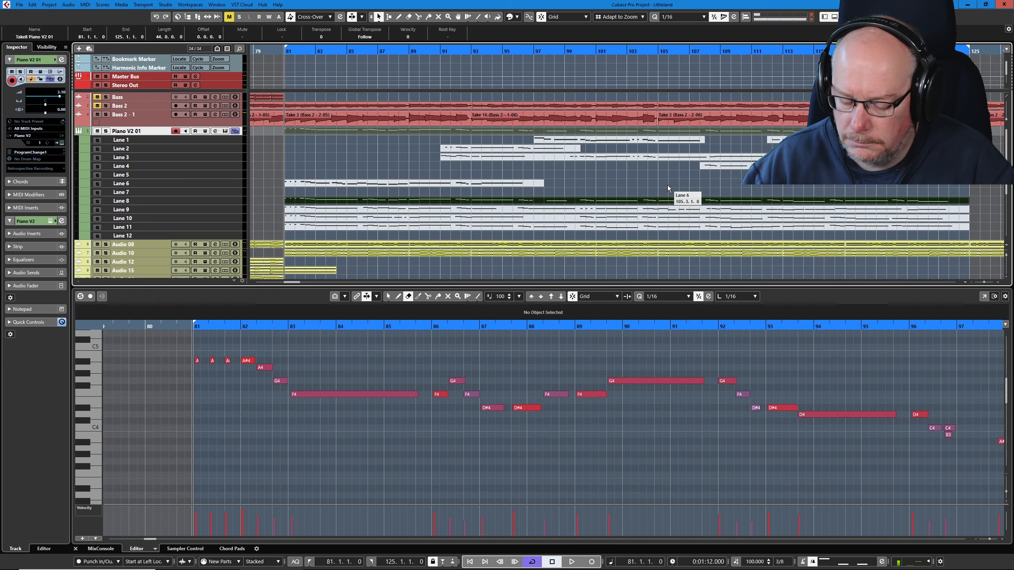
pyautogui.press('space')
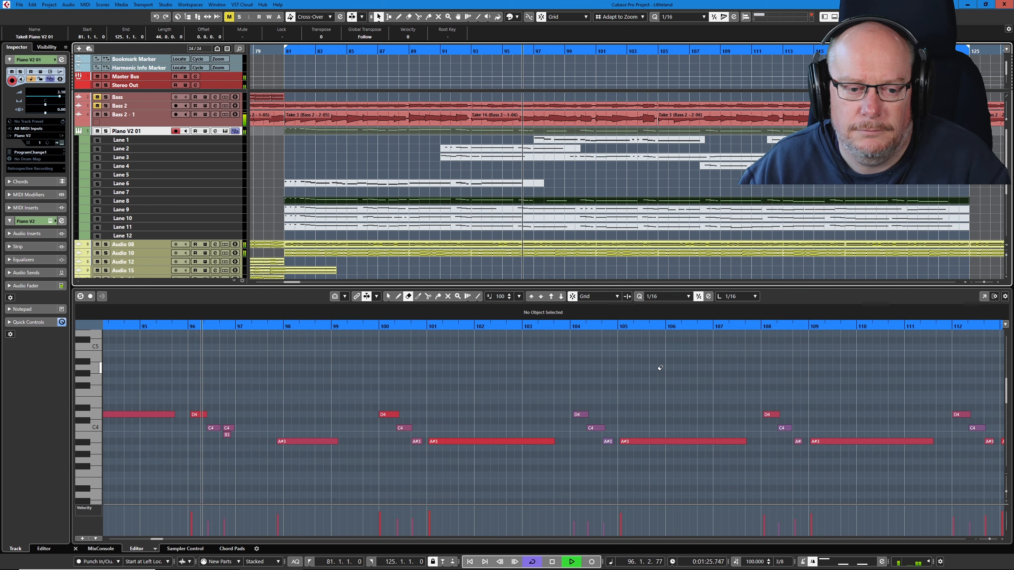
# - Stop playback and delete the cluster of Lane 8 notes between bar 96 and about bar 99
pyautogui.press('space')
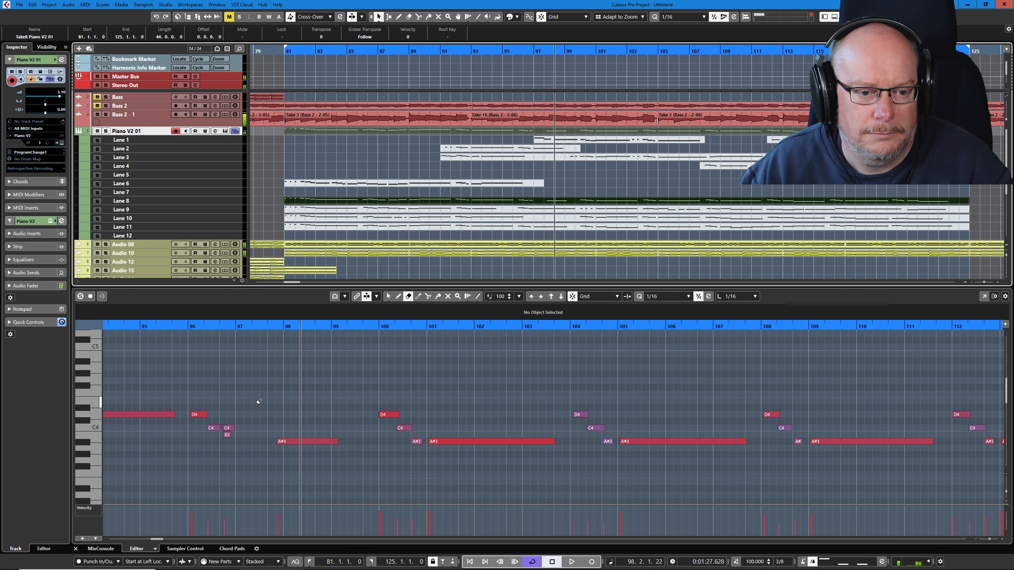
pyautogui.rightClick(237, 406)
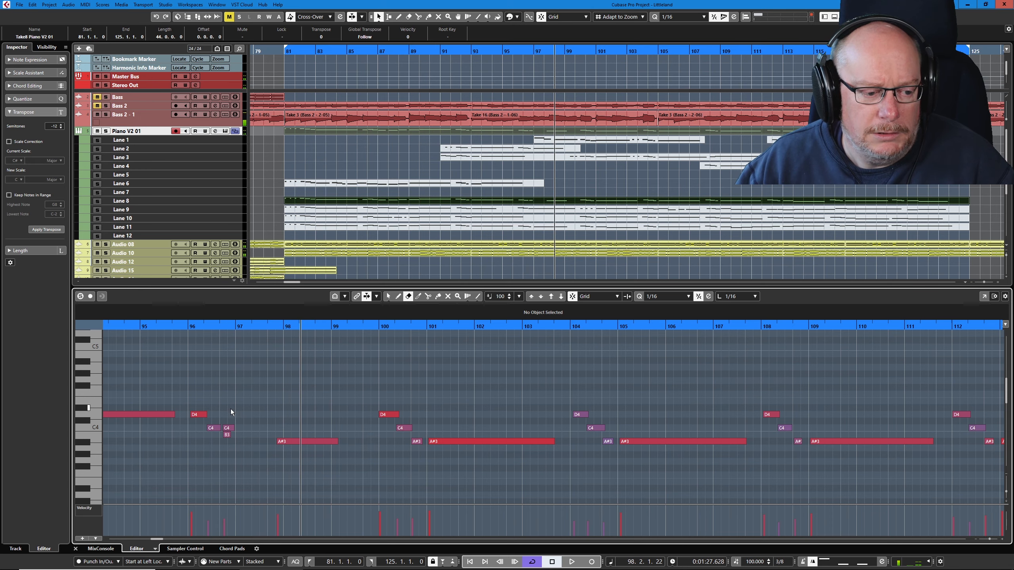
pyautogui.moveTo(190, 403); pyautogui.dragTo(311, 442)
pyautogui.press('Delete')
pyautogui.press('Right')
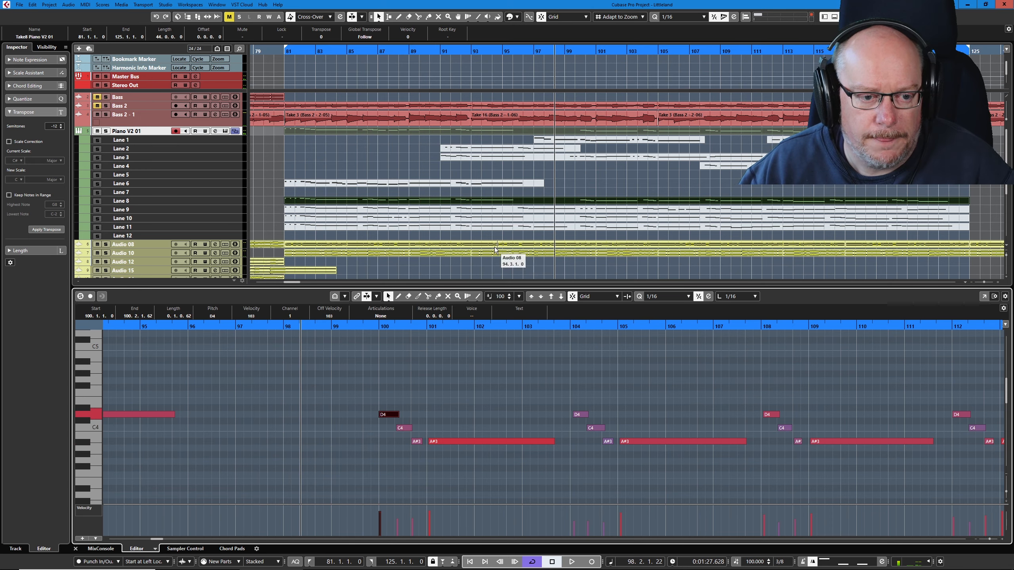
# - Split the Lane 8 take at 97.3.1.0 and listen to its second section
pyautogui.rightClick(558, 193)
pyautogui.click(557, 193)
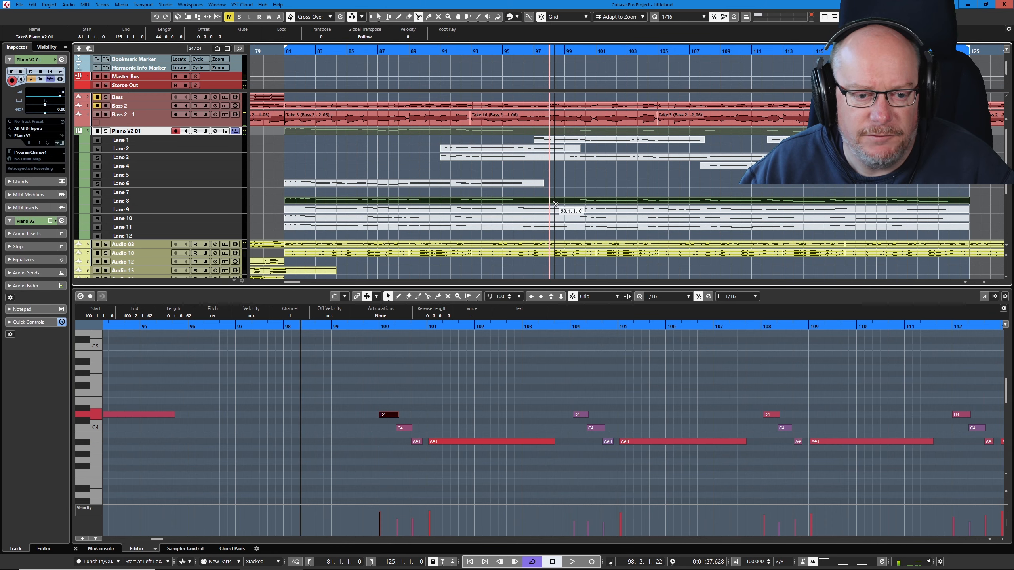
pyautogui.click(546, 202)
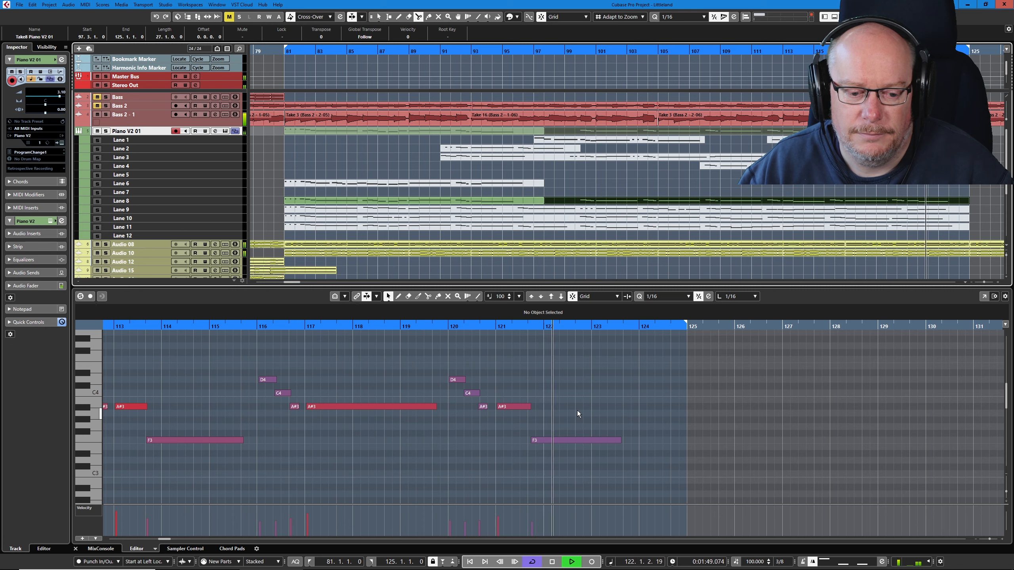
pyautogui.press('space')
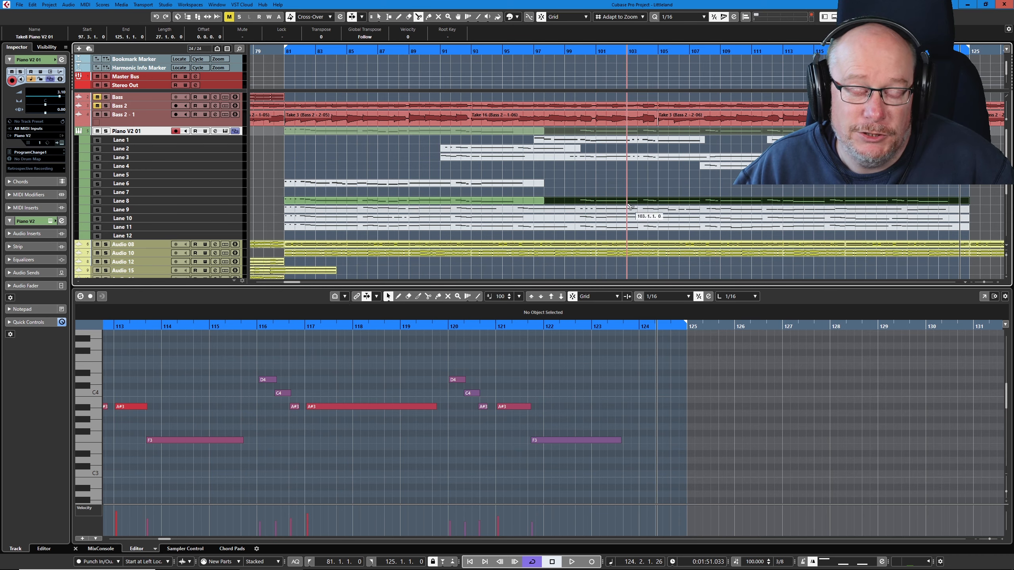
# - Mute both Lane 8 parts so that the Lane 9 take becomes the active one
pyautogui.rightClick(659, 170)
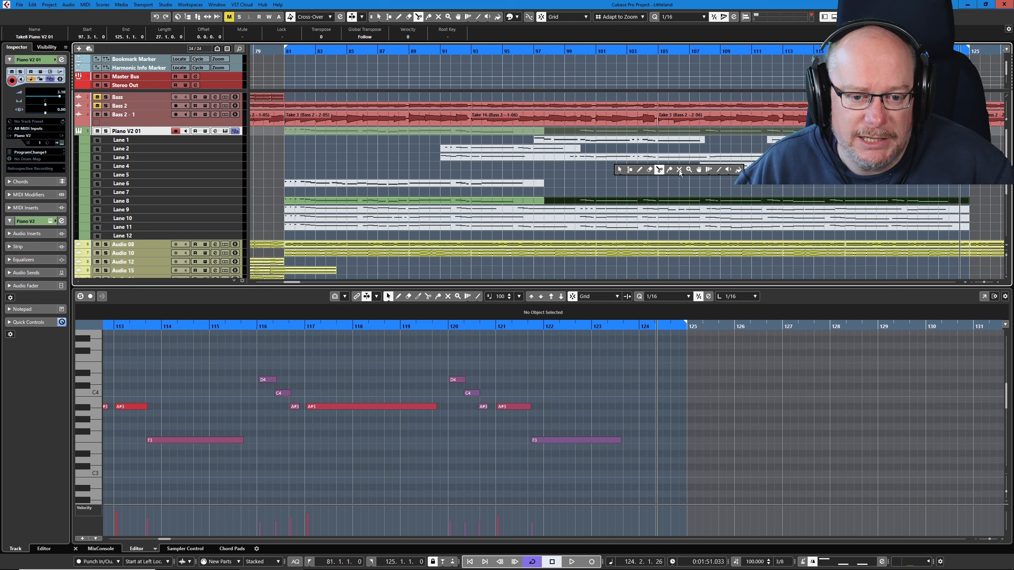
pyautogui.click(679, 171)
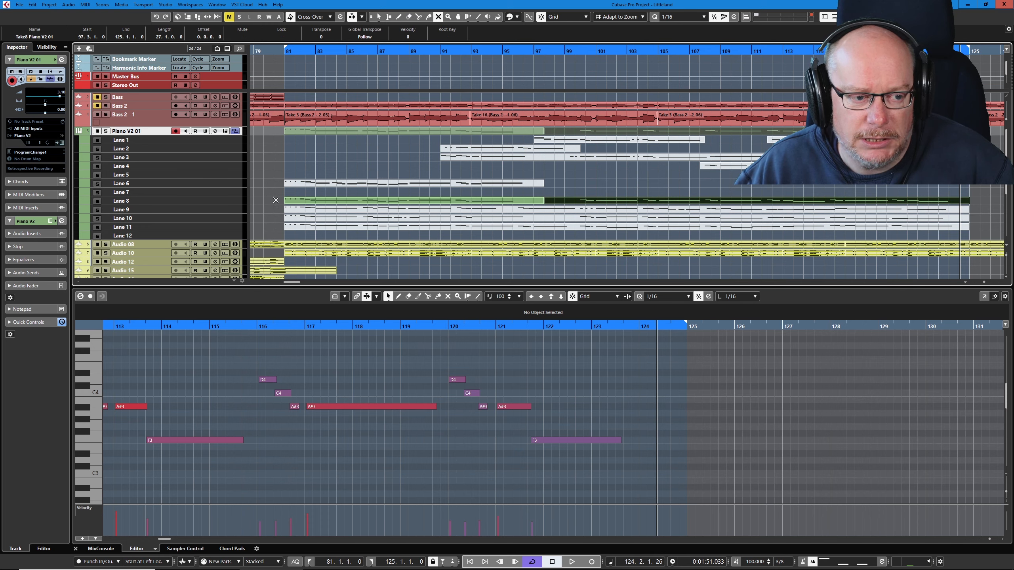
pyautogui.moveTo(276, 200); pyautogui.dragTo(689, 186)
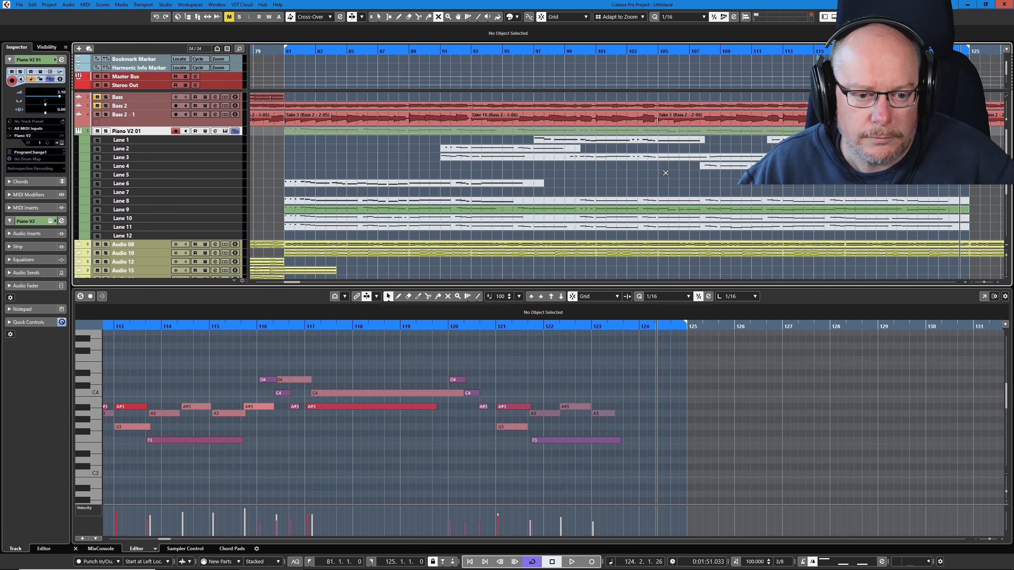
# - Select the Lane 9 take and play it from bar 81
pyautogui.press('1')
pyautogui.click(616, 208)
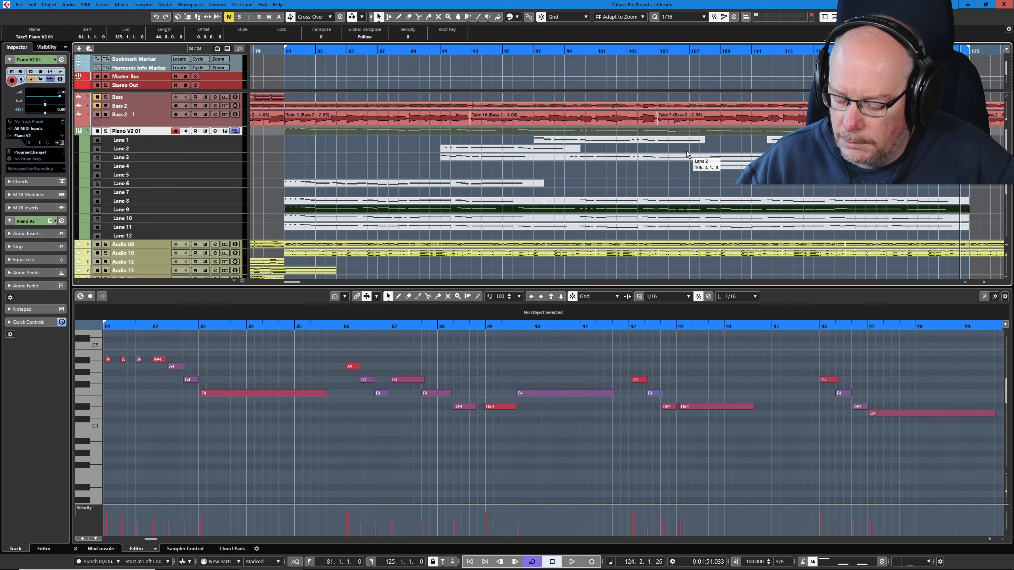
pyautogui.press('KP_1')
pyautogui.press('space')
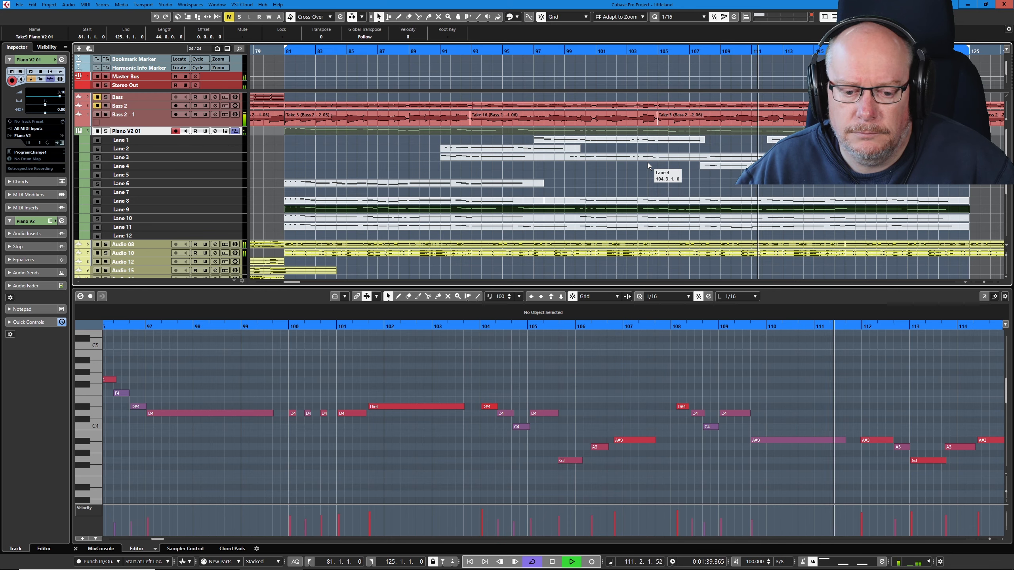
# - Stop playback, split the Lane 9 take at 108.1.1.0 and erase its first section
pyautogui.press('space')
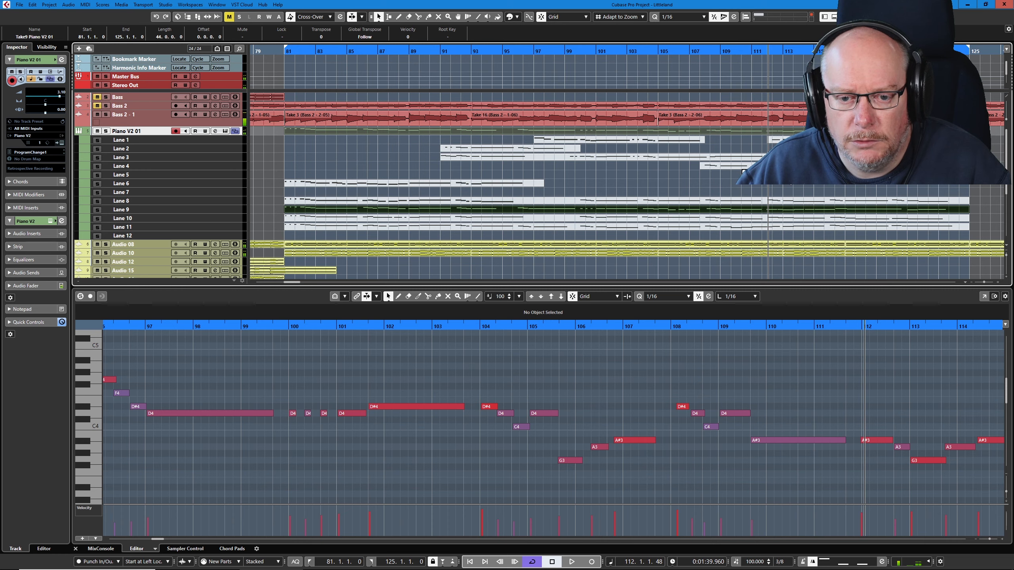
pyautogui.click(707, 216)
pyautogui.rightClick(715, 212)
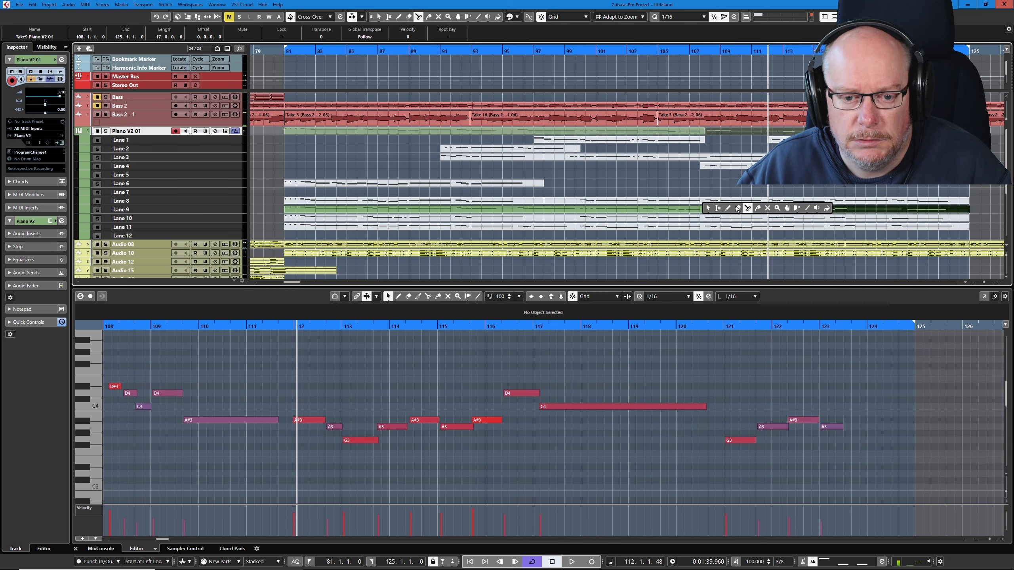
pyautogui.click(738, 207)
pyautogui.click(694, 209)
# - Play the remaining Lane 9 section from bar 108 with cycle kept on, then erase it
pyautogui.click(706, 52)
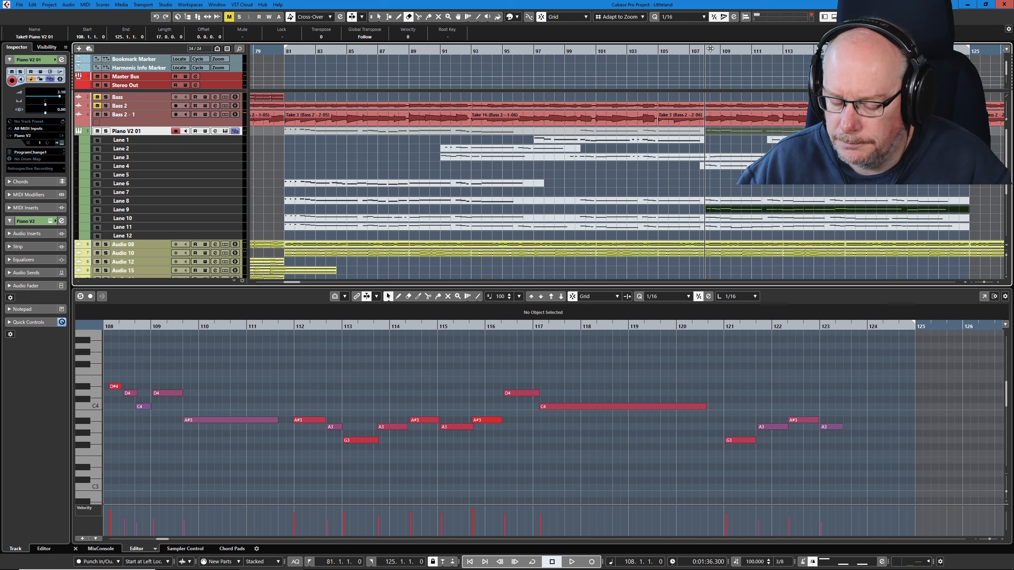
pyautogui.click(713, 49)
pyautogui.press('space')
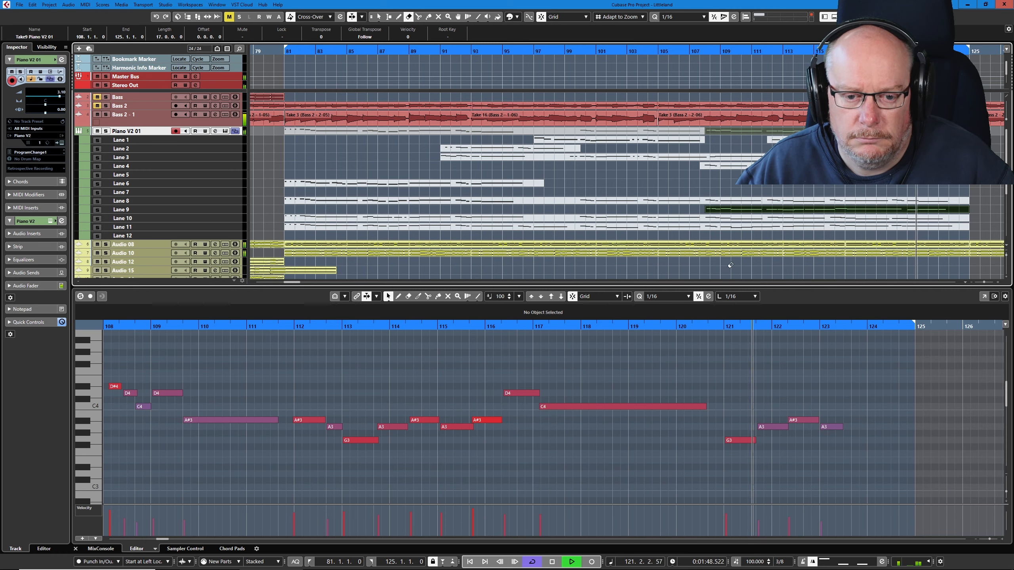
pyautogui.press('space')
pyautogui.rightClick(743, 217)
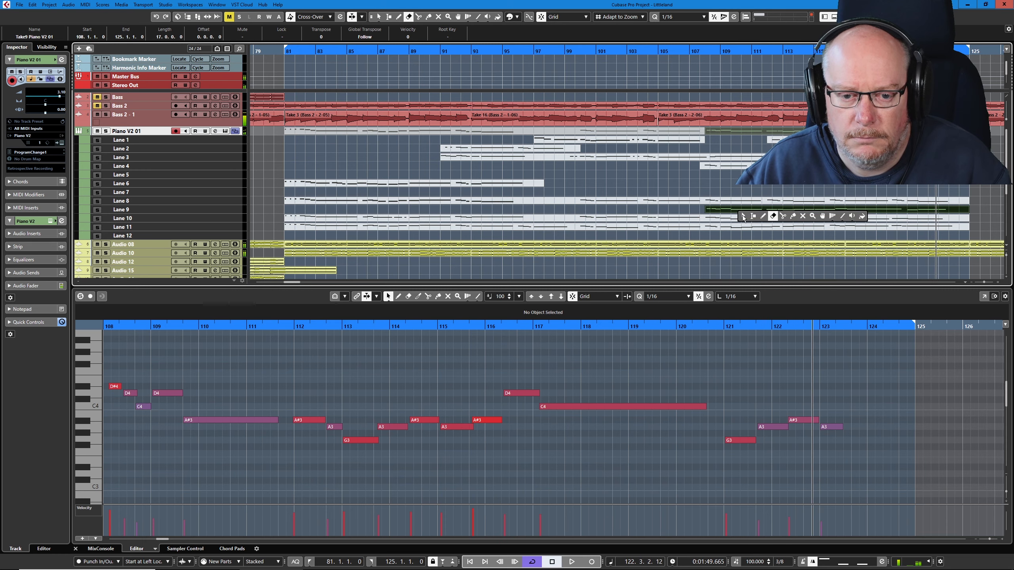
pyautogui.click(775, 217)
pyautogui.click(773, 210)
# - Activate and select the Lane 10 take, play it from bar 81 and replay the passage around bars 88 to 90
pyautogui.rightClick(675, 209)
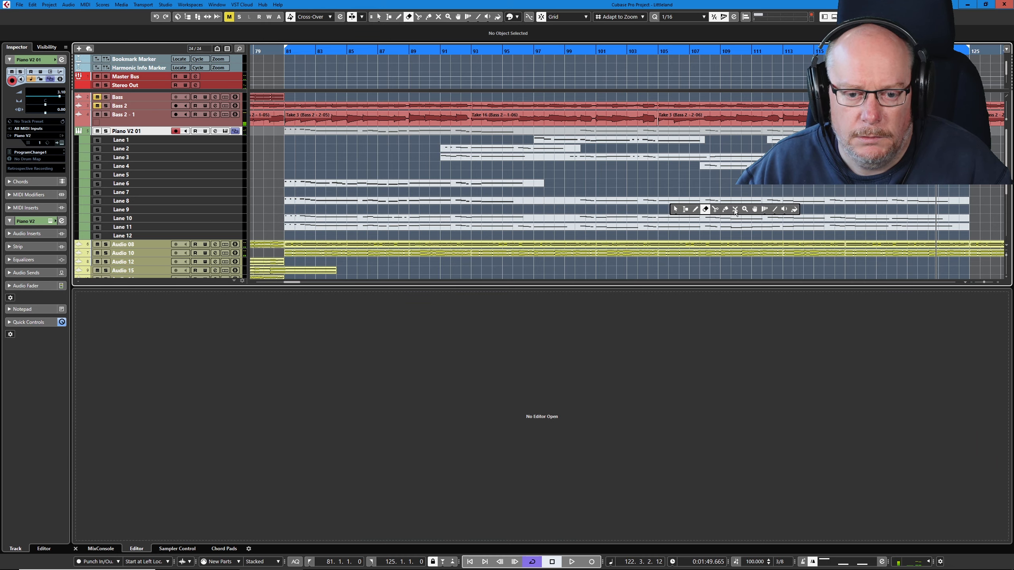
pyautogui.click(675, 209)
pyautogui.click(720, 221)
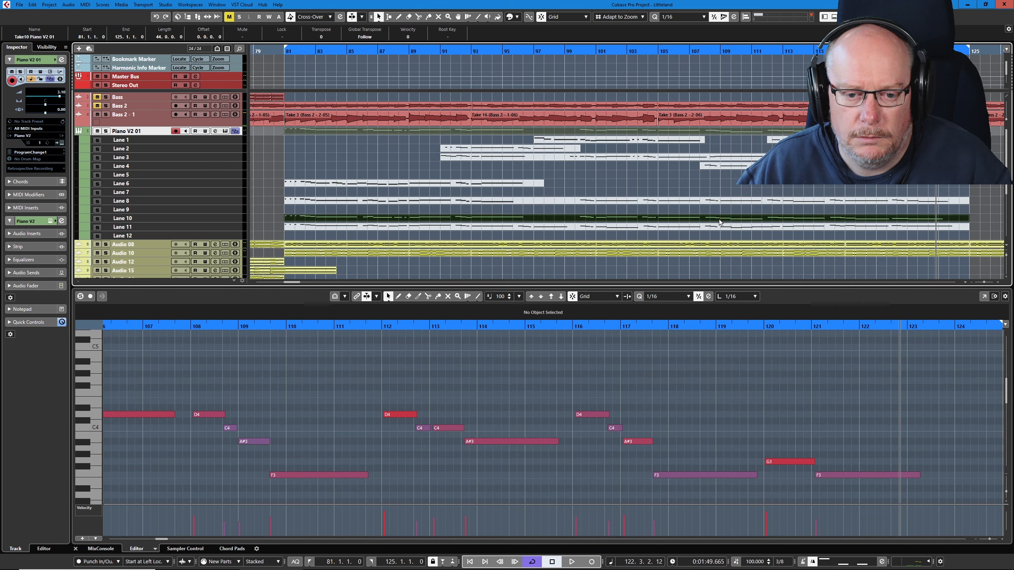
pyautogui.press('space')
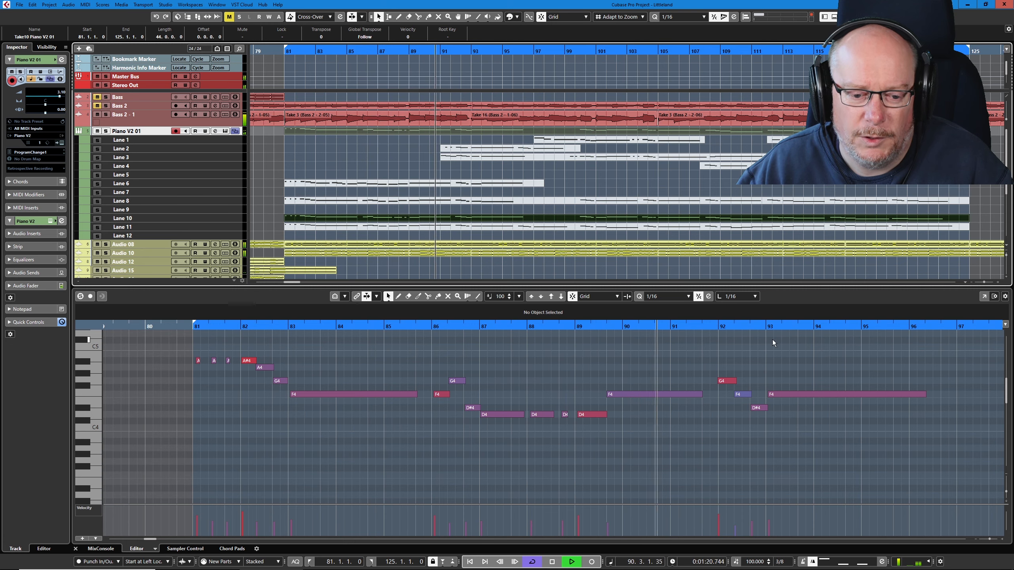
pyautogui.press('space')
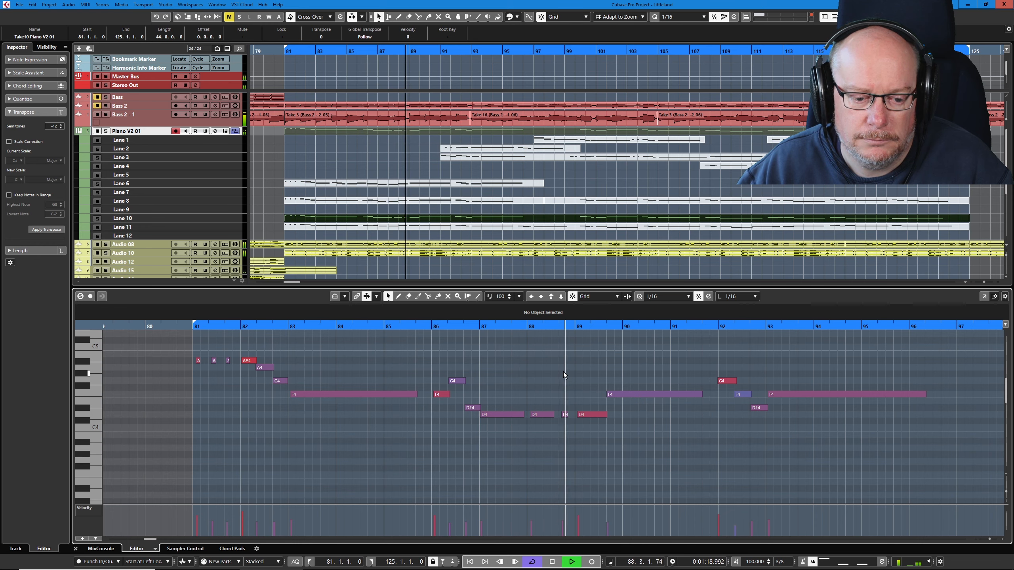
pyautogui.press('space')
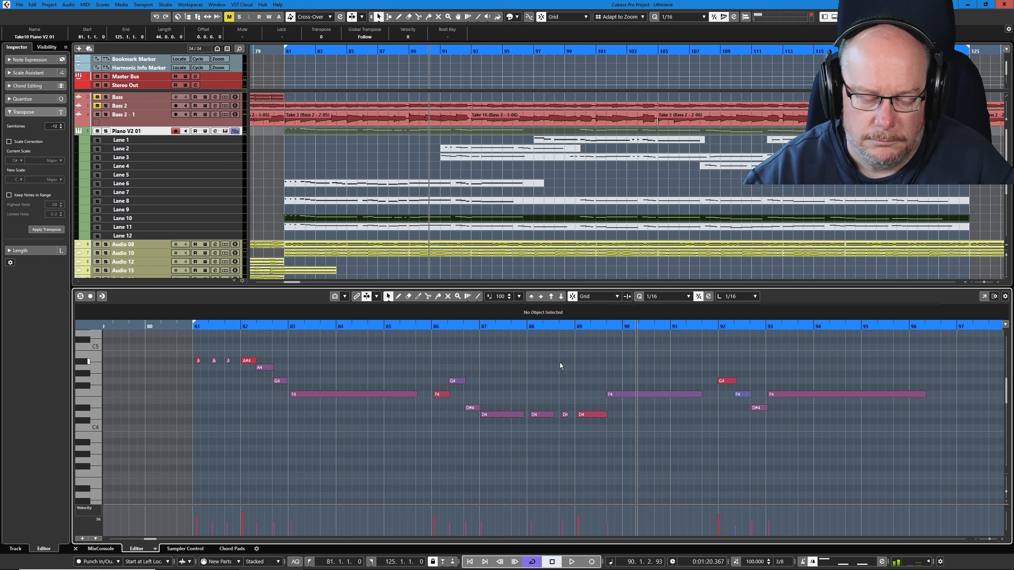
# - Lower the long F4 note at 89.3.1.0 in the Lane 10 take to D#4 and replay from about bar 88
pyautogui.click(675, 394)
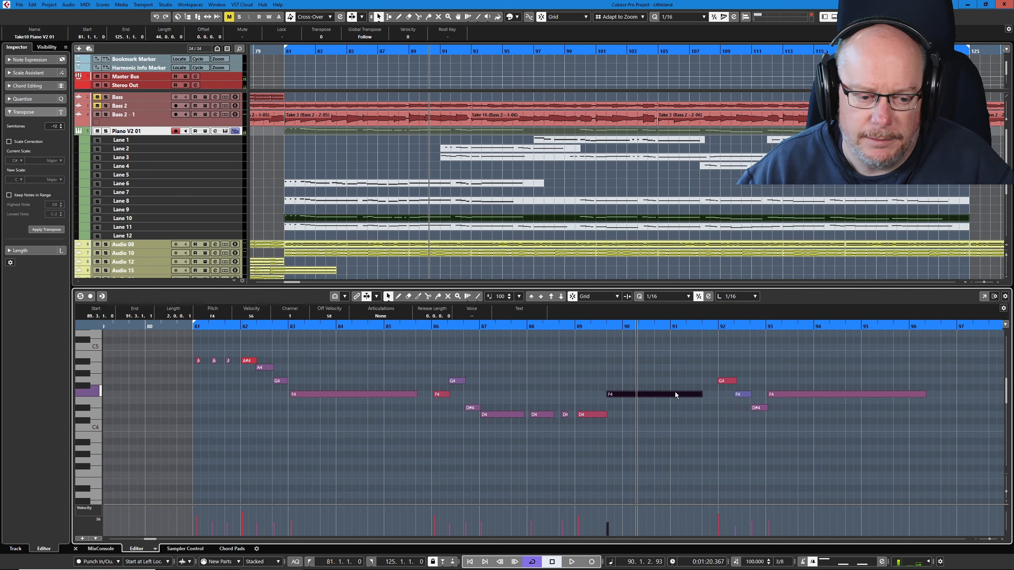
pyautogui.press('Down')
pyautogui.press('Down')
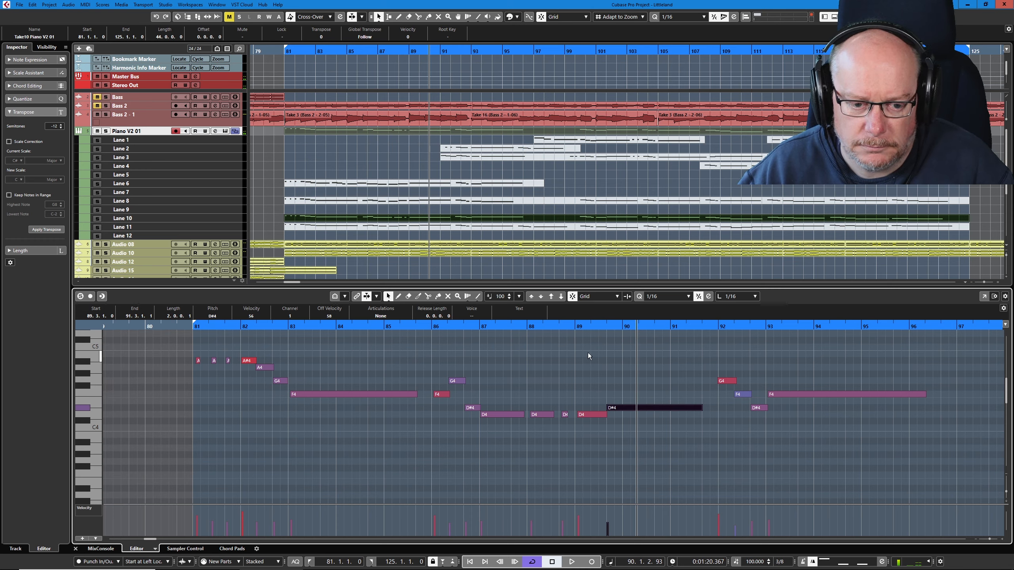
pyautogui.click(559, 333)
pyautogui.click(560, 327)
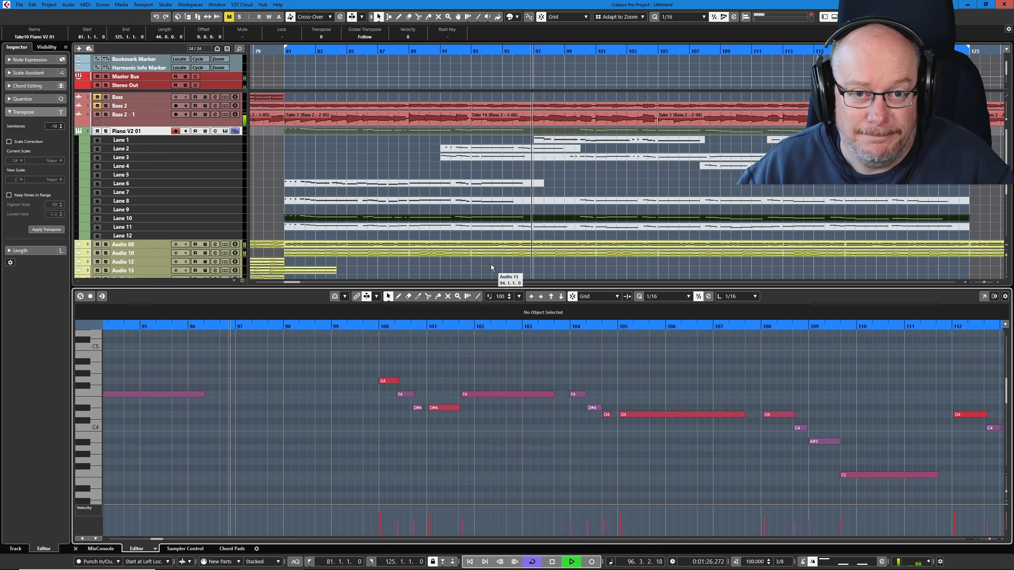
# - Stop playback and split the Lane 10 take at 98.3.1.0
pyautogui.press('space')
pyautogui.rightClick(566, 213)
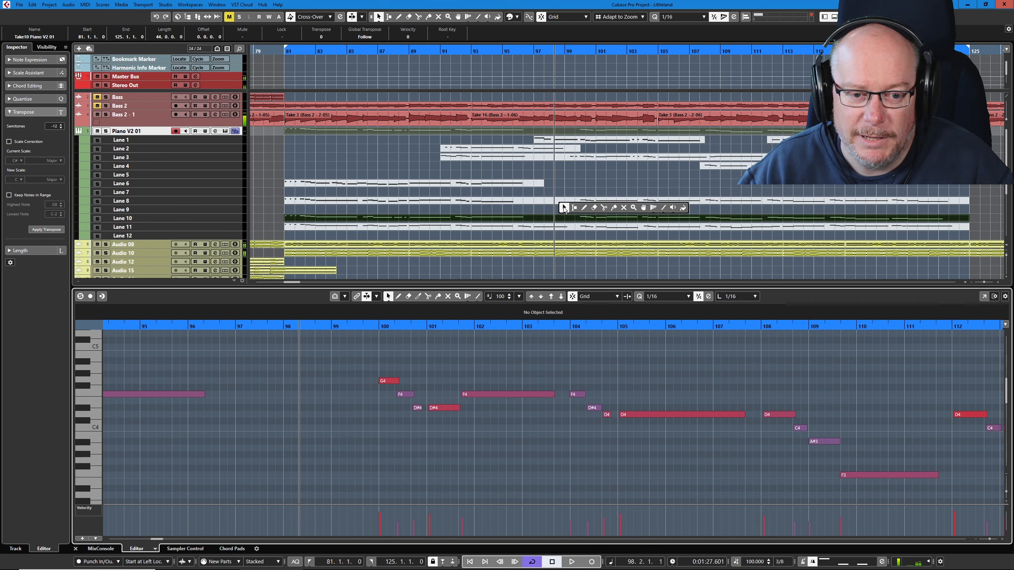
pyautogui.click(603, 207)
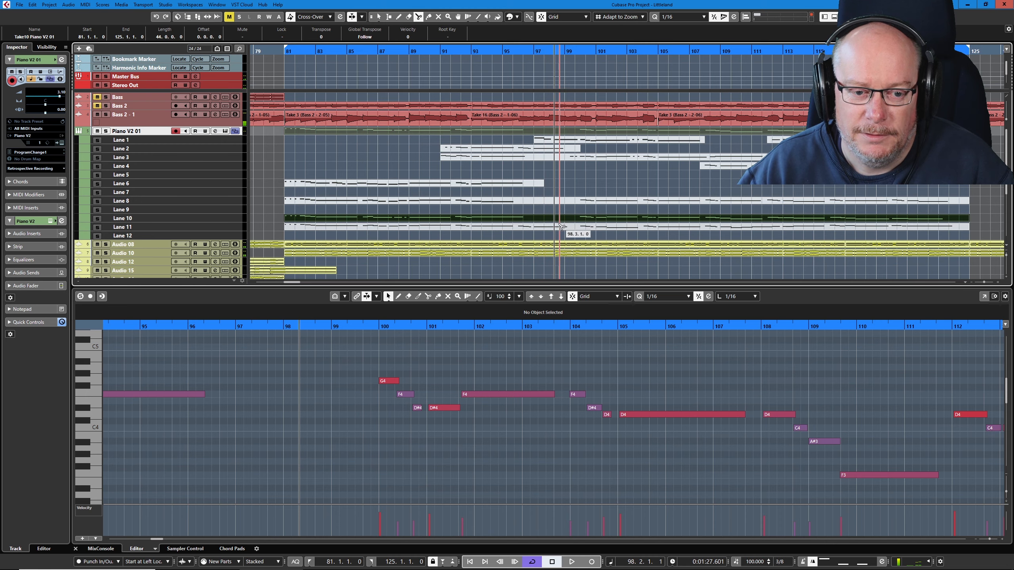
pyautogui.click(558, 220)
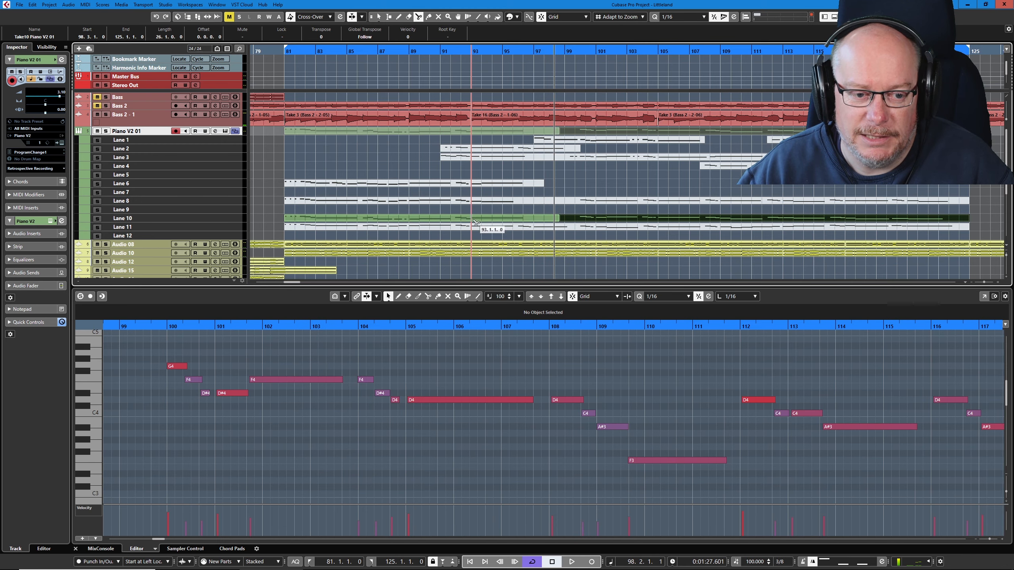
# - Play the second Lane 10 section from bar 98, then delete its last two notes, G3 and F3, at bars 120 to 122
pyautogui.press('space')
pyautogui.press('1')
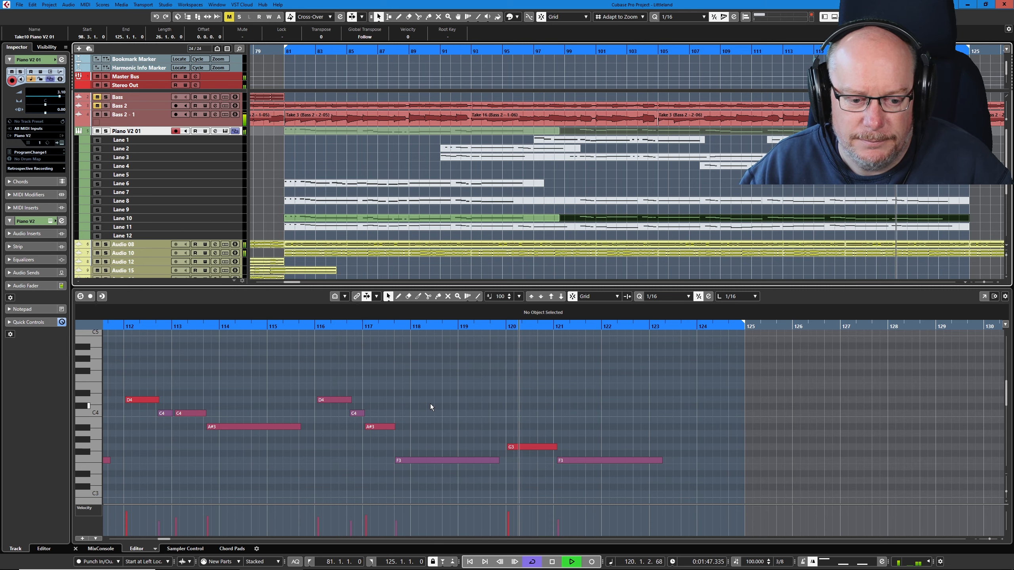
pyautogui.press('space')
pyautogui.moveTo(526, 418); pyautogui.dragTo(627, 469)
pyautogui.press('Delete')
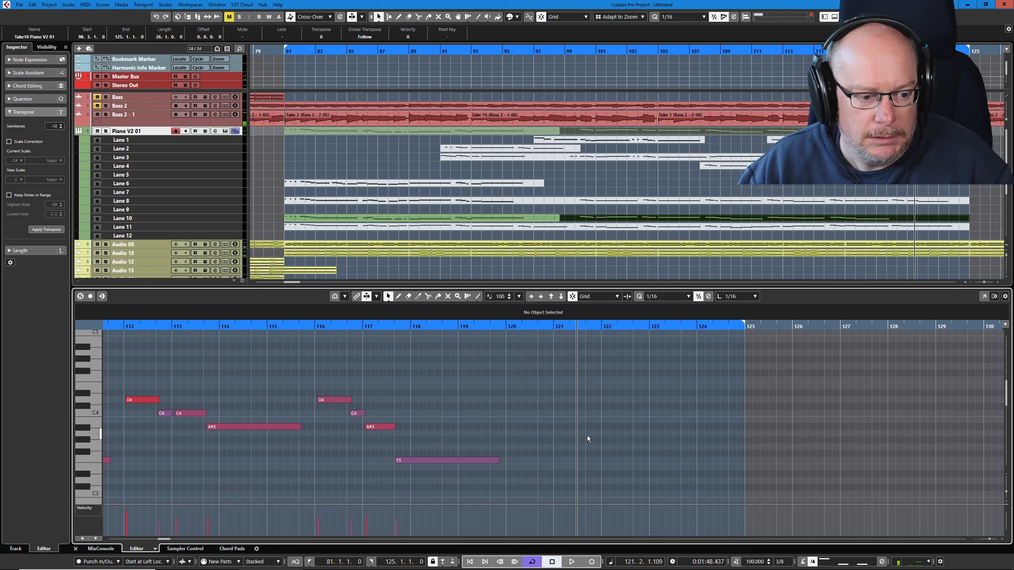
# - Replay the trimmed Lane 10 section from just before bar 100 to about bar 109
pyautogui.press('g')
pyautogui.press('g')
pyautogui.press('g')
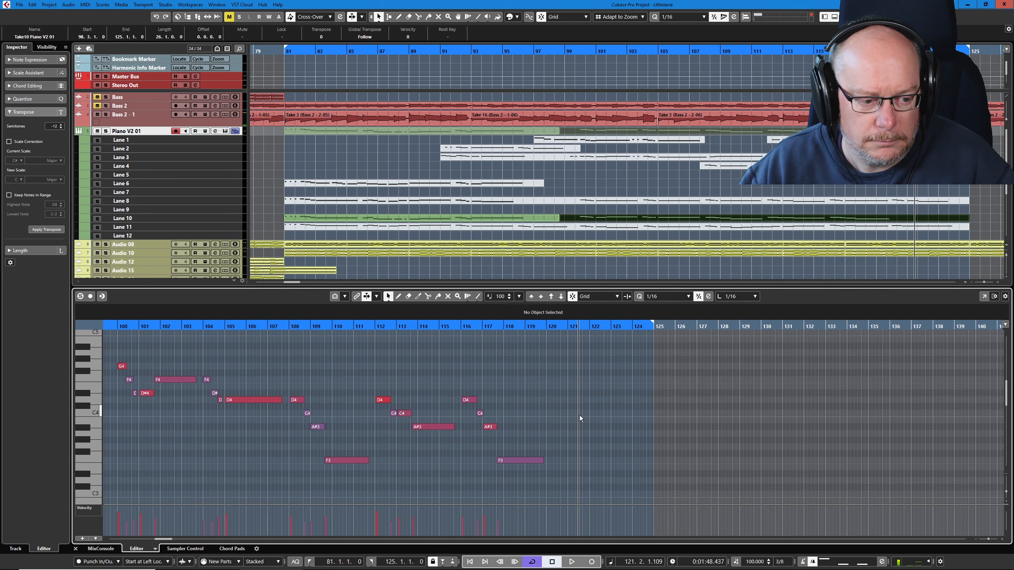
pyautogui.click(112, 325)
pyautogui.press('space')
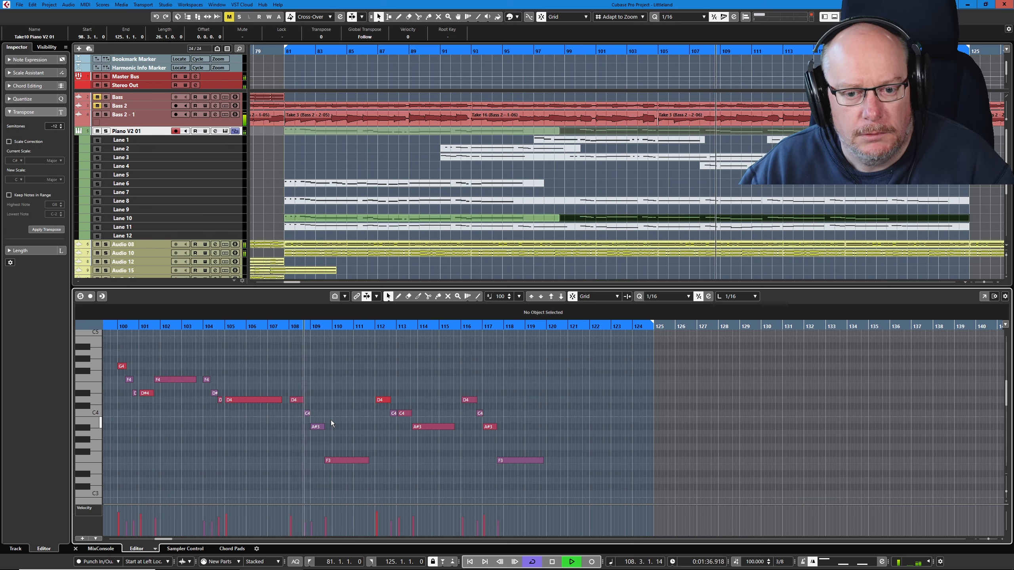
pyautogui.press('space')
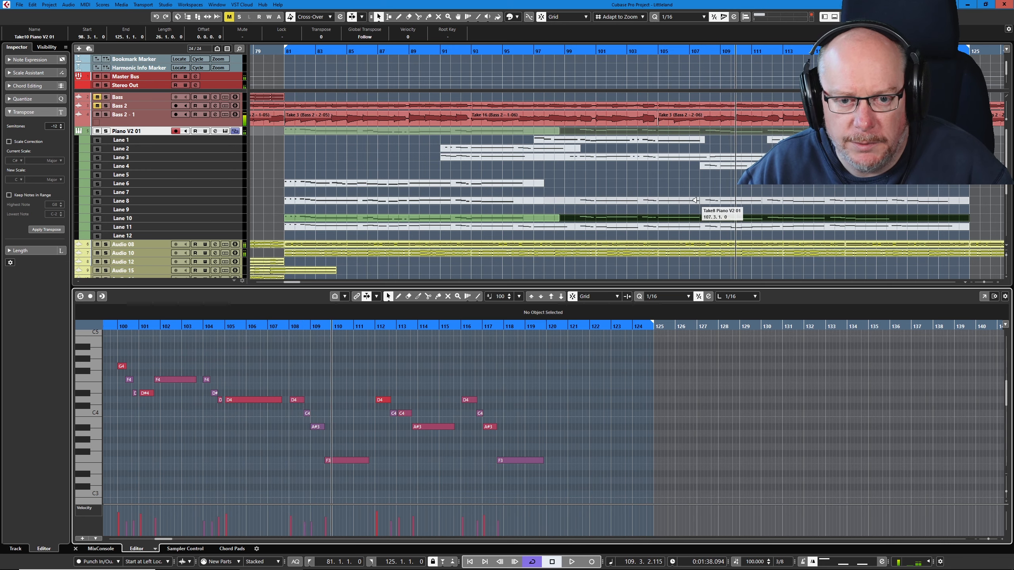
# - Split the Lane 10 take at 108.1.1.0 and erase the section between bars 98 and 108
pyautogui.scroll(4, 704, 200)
pyautogui.rightClick(730, 205)
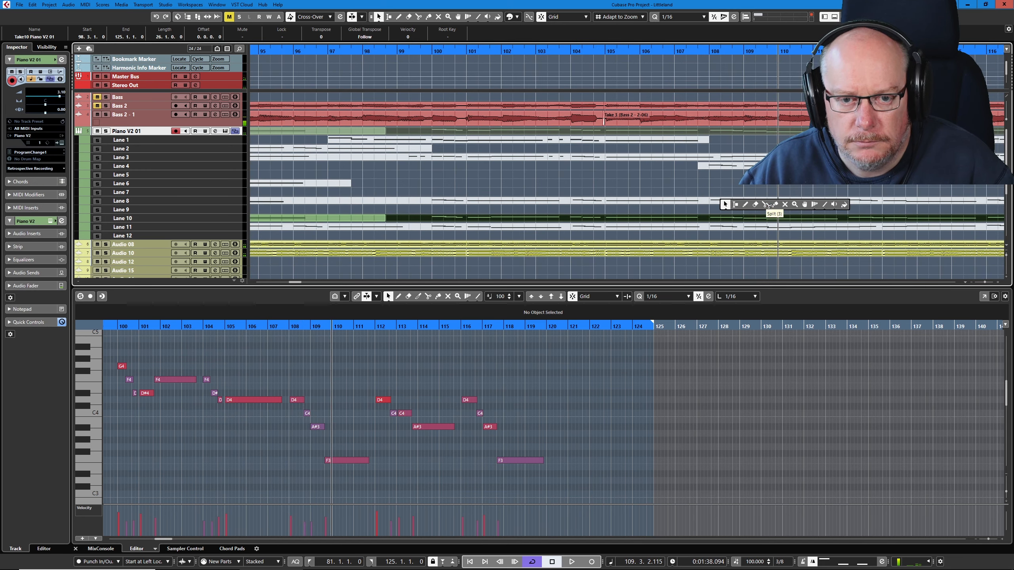
pyautogui.click(765, 204)
pyautogui.click(709, 222)
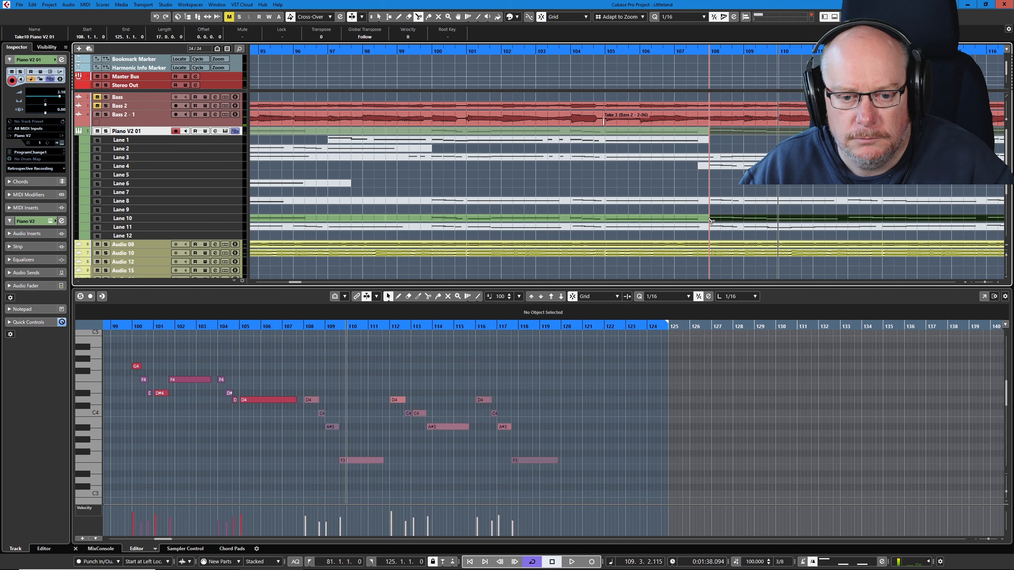
pyautogui.rightClick(715, 221)
pyautogui.click(752, 221)
pyautogui.click(675, 216)
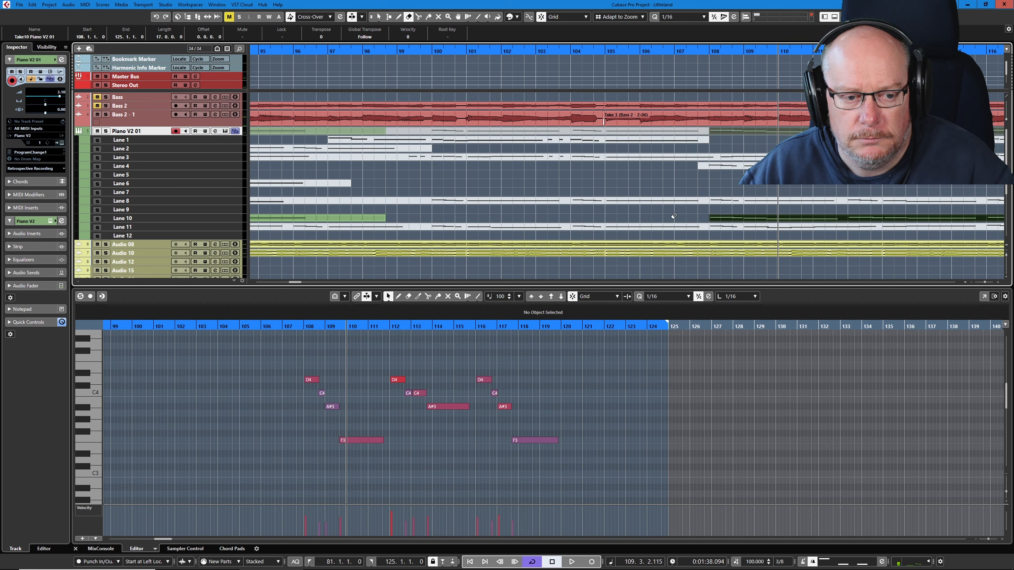
# - Undo the muting of the remaining Lane 10 sections, then select the active Lane 11 take and play it from bar 81
pyautogui.press('z')
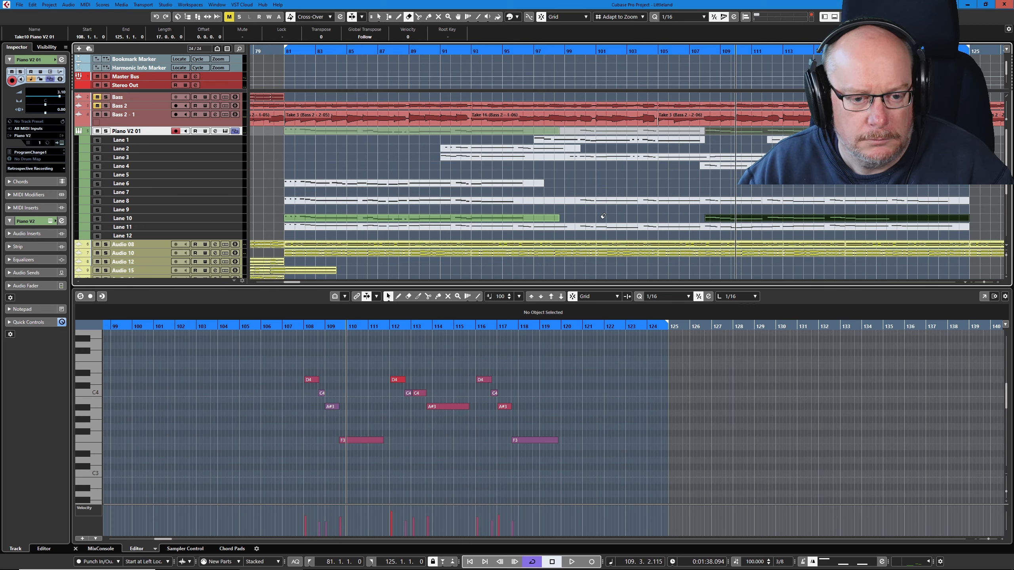
pyautogui.click(664, 220)
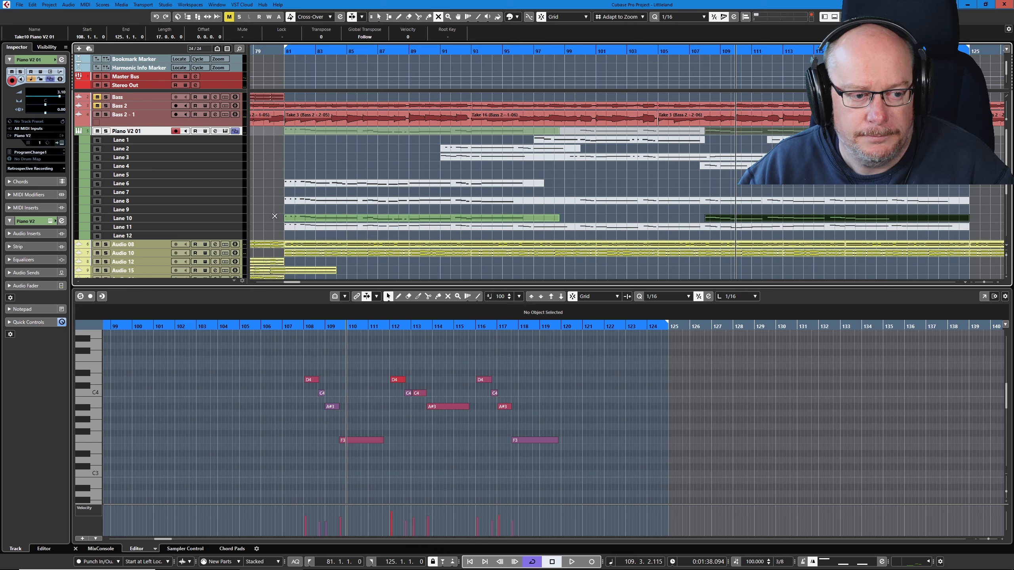
pyautogui.click(274, 217)
pyautogui.moveTo(708, 221)
pyautogui.mouseDown()
pyautogui.moveTo(744, 232)
pyautogui.moveTo(719, 233)
pyautogui.mouseUp()
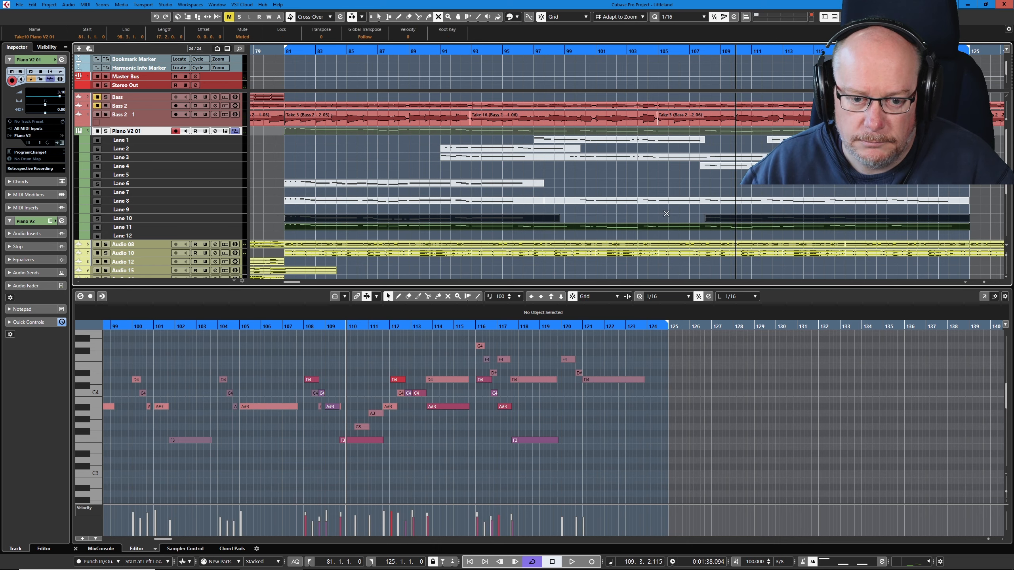
pyautogui.hotkey('ctrl', 'z')
pyautogui.press('1')
pyautogui.click(648, 226)
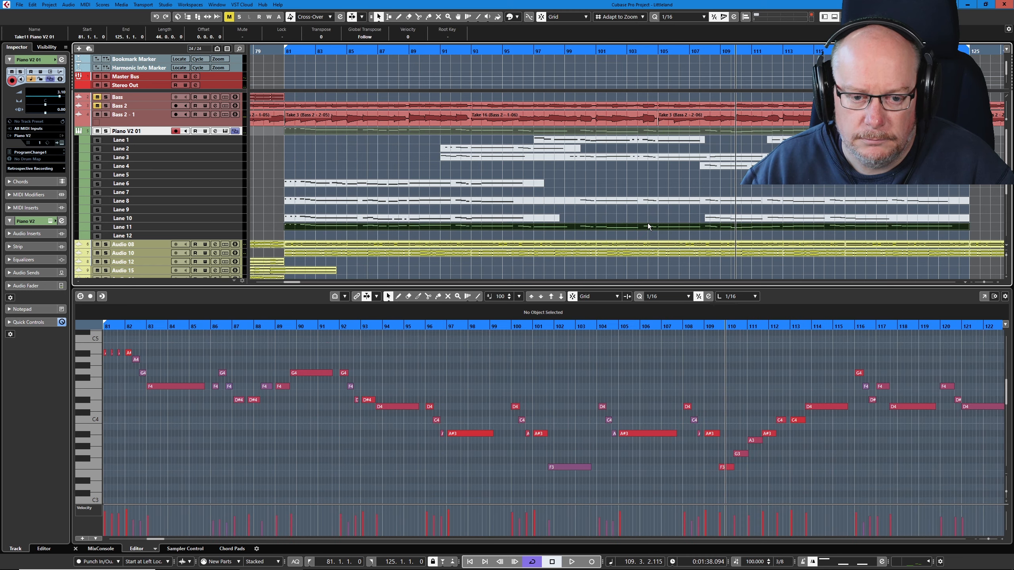
pyautogui.press('space')
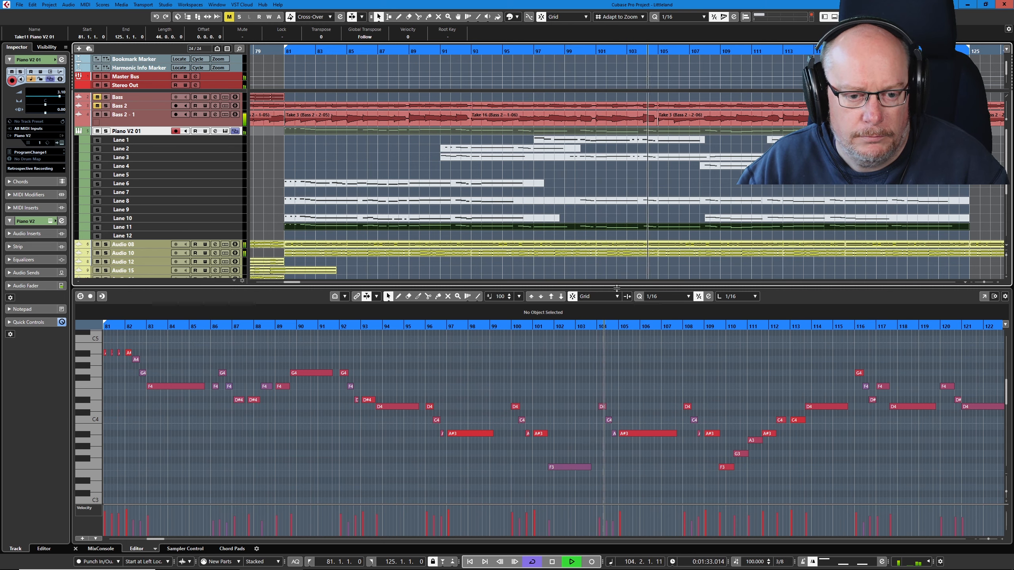
pyautogui.press('space')
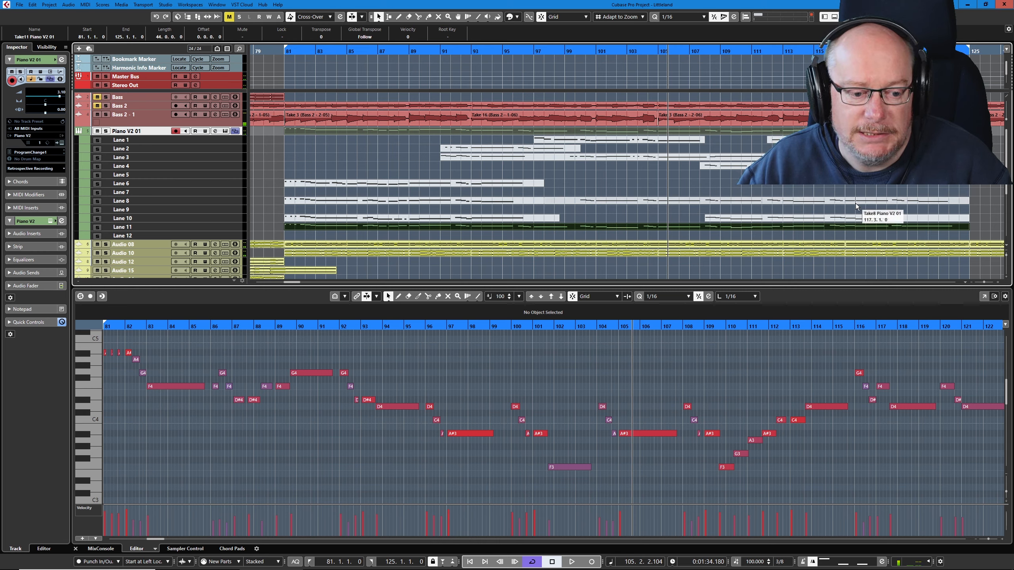
# - Split the Lane 11 take at 96.1.1.0 and erase its first section
pyautogui.rightClick(438, 325)
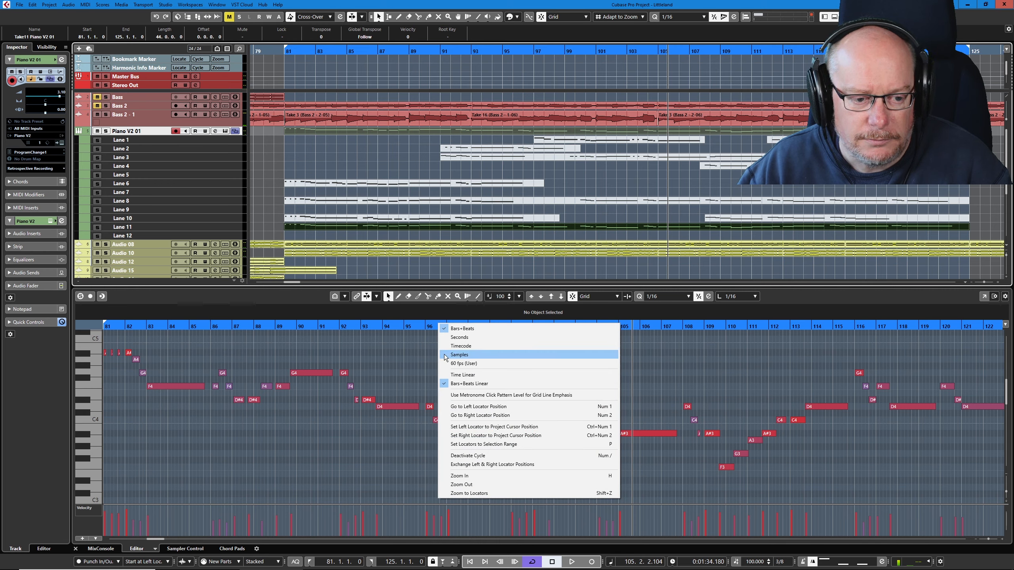
pyautogui.press('Escape')
pyautogui.press('3')
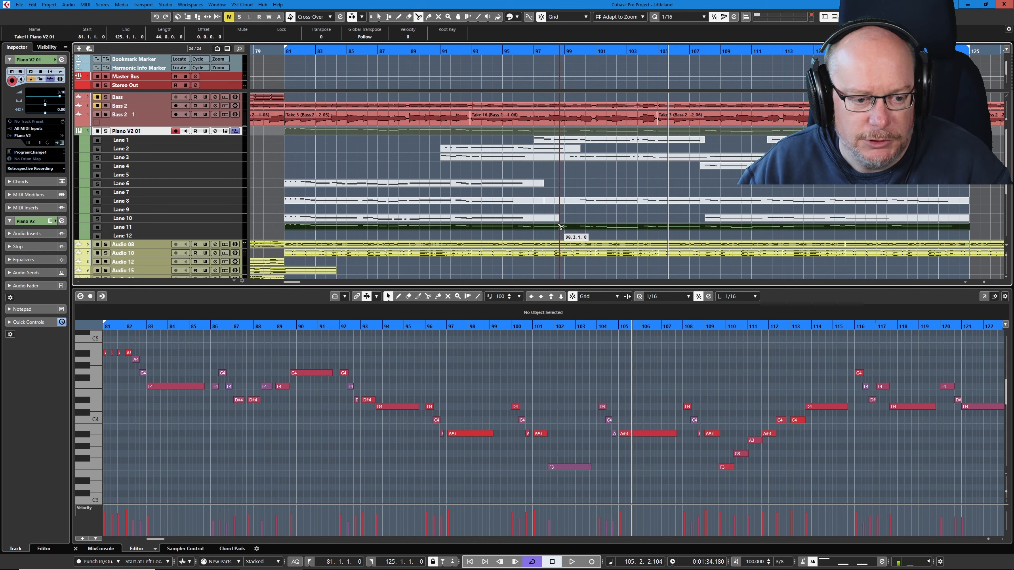
pyautogui.click(518, 228)
pyautogui.rightClick(519, 226)
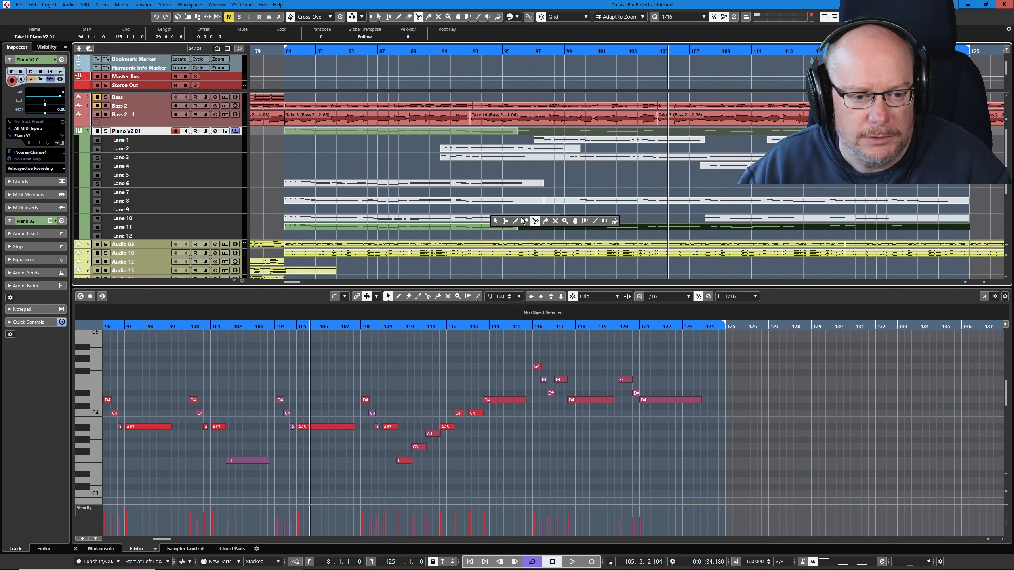
pyautogui.click(526, 222)
pyautogui.click(494, 227)
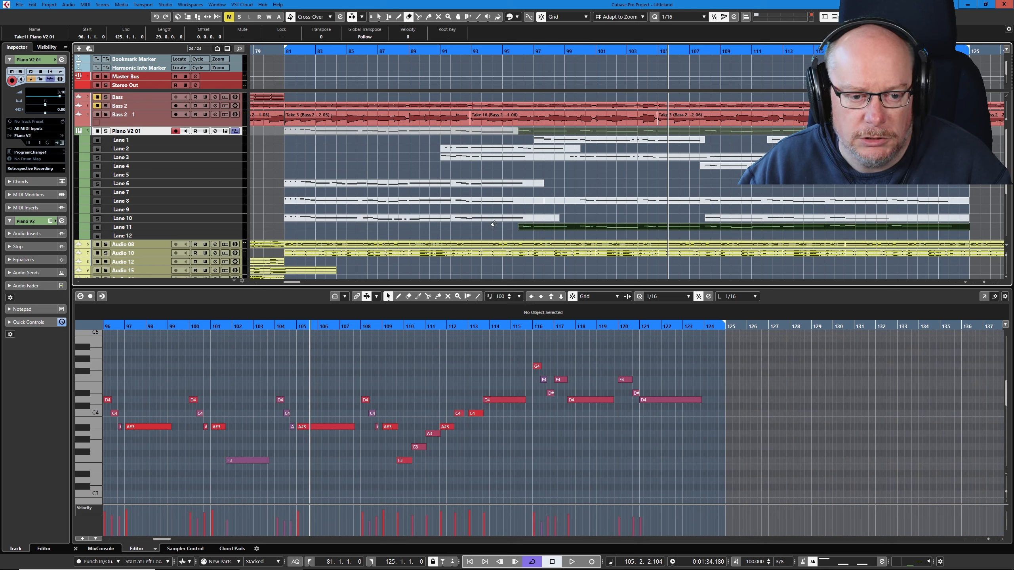
# - Play the remaining Lane 11 section from bar 96 to about bar 121
pyautogui.click(516, 56)
pyautogui.press('space')
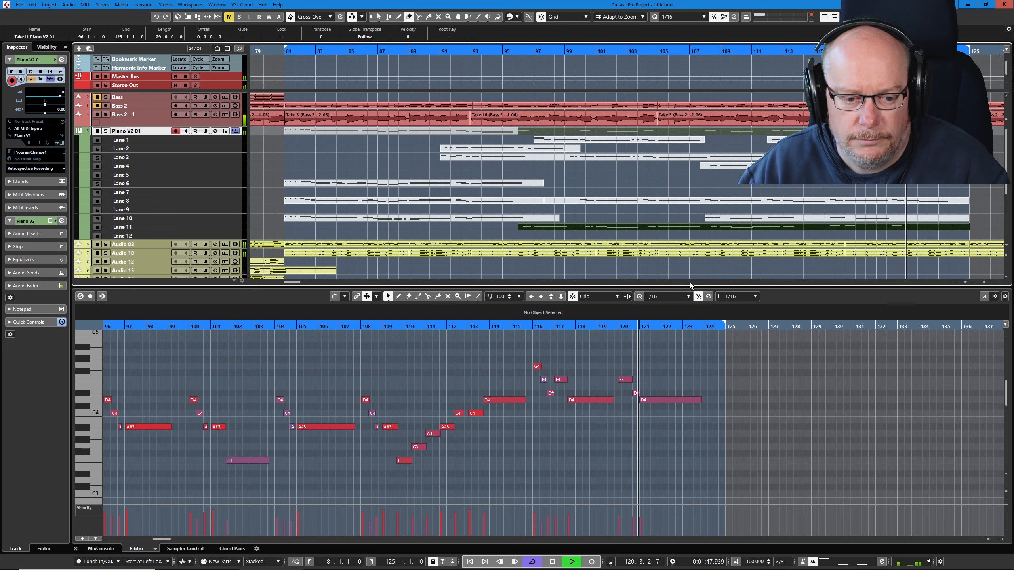
pyautogui.press('space')
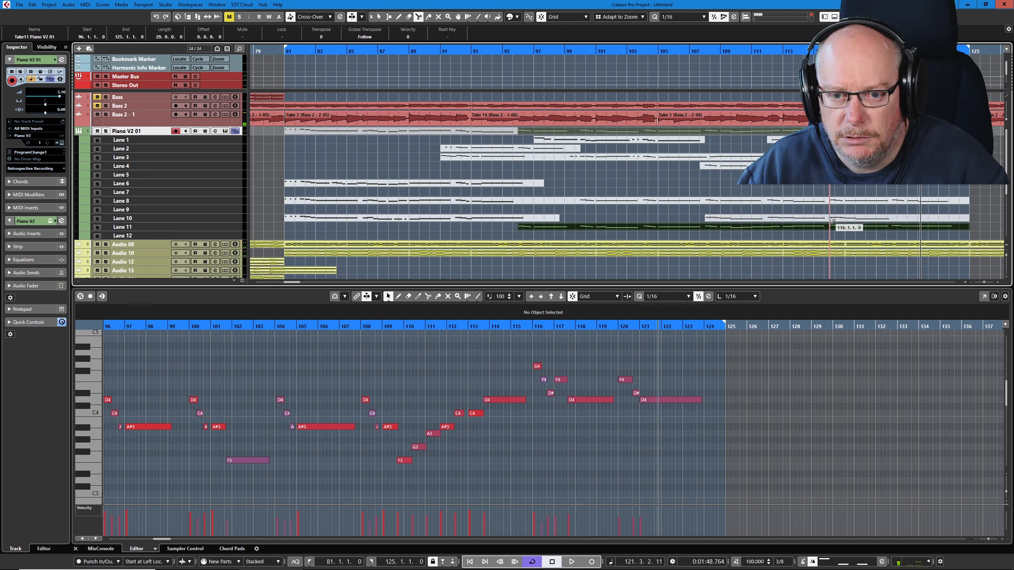
# - Split the Lane 11 take at 116.1.1.0 and erase its last section
pyautogui.rightClick(846, 228)
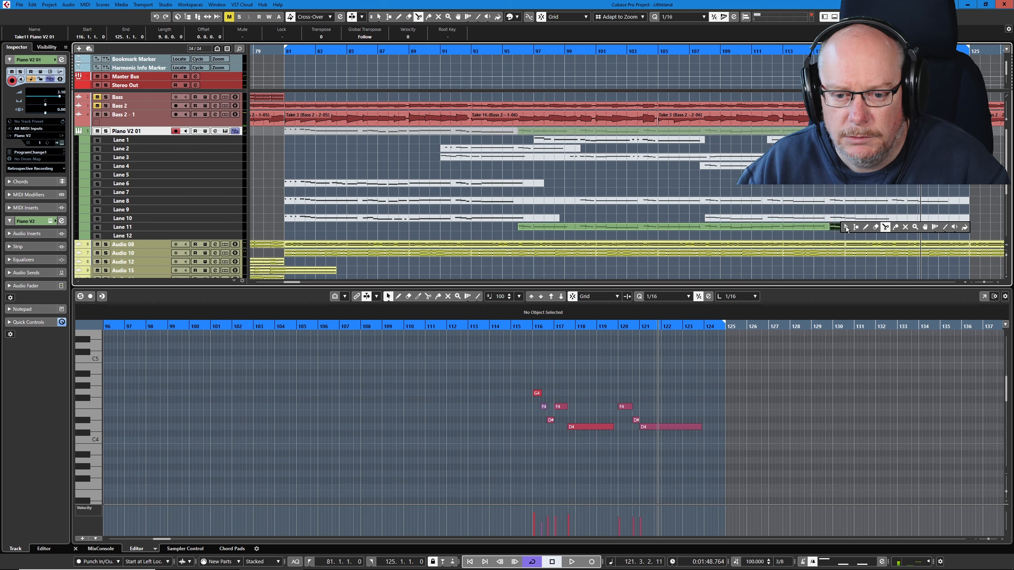
pyautogui.click(877, 226)
pyautogui.click(874, 226)
pyautogui.press('1')
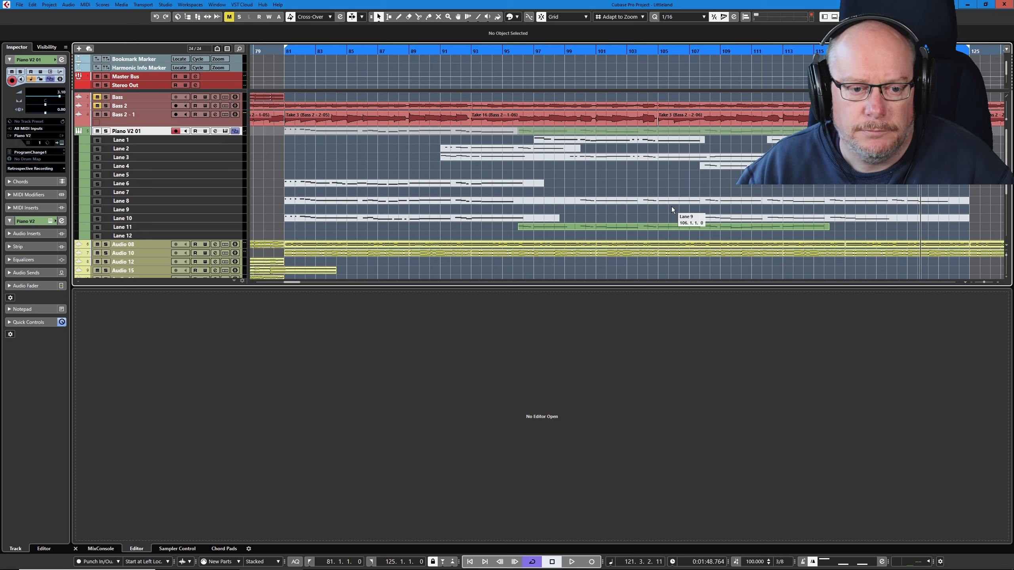
# - Clean up the lanes of Piano V2 01 and activate the Lane 5 take from bar 81 with the Comp tool
pyautogui.rightClick(157, 132)
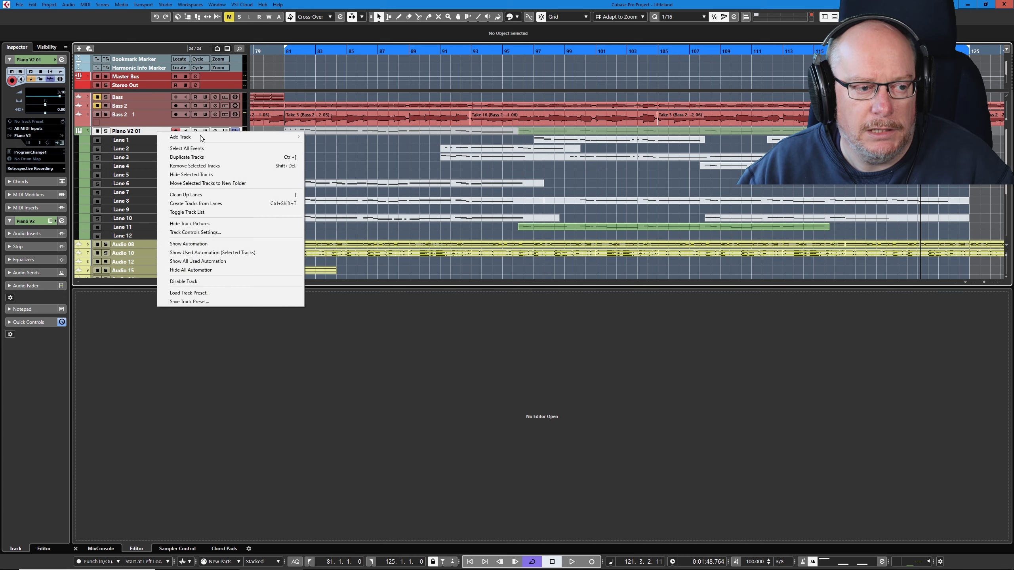
pyautogui.click(191, 197)
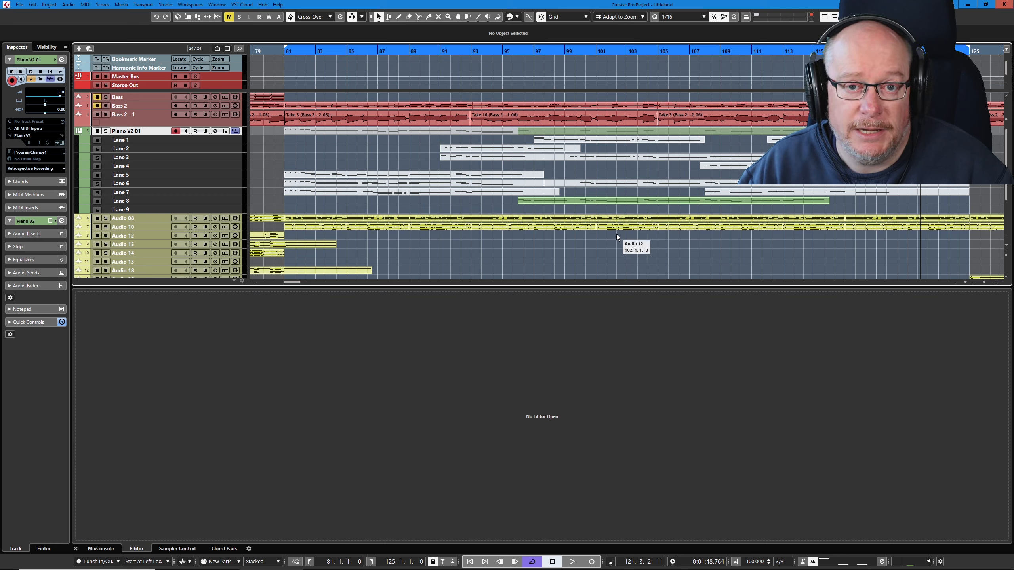
pyautogui.rightClick(362, 165)
pyautogui.click(442, 164)
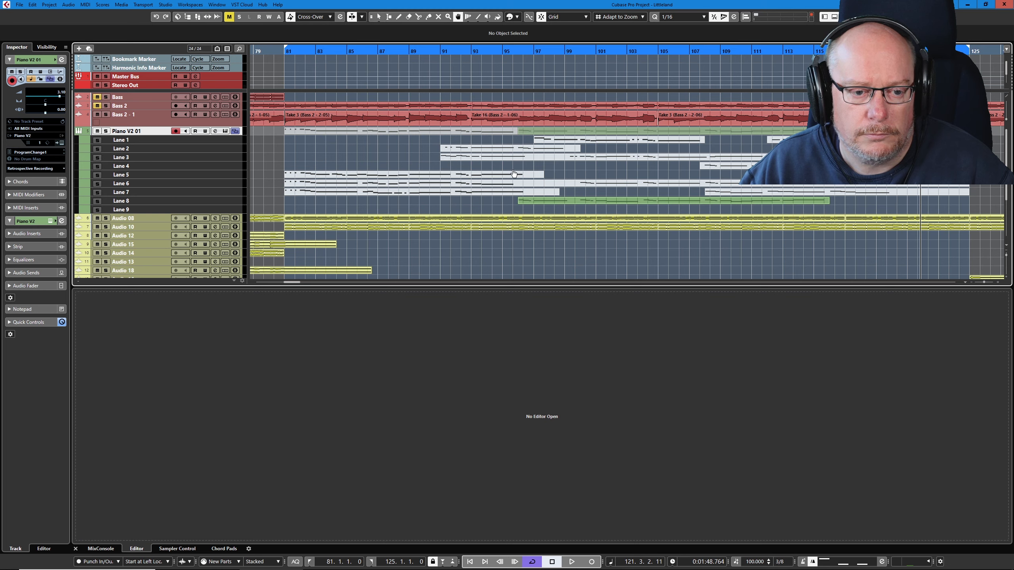
pyautogui.click(398, 176)
pyautogui.click(555, 204)
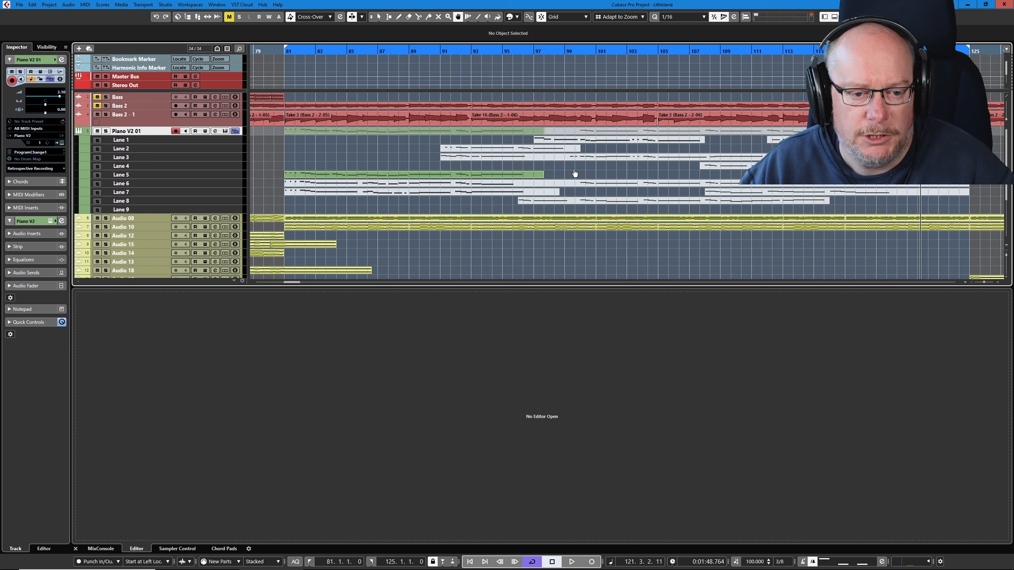
# - Select the Lane 5 take, set the locators to its range, play it and fit its notes in the Key Editor
pyautogui.click(386, 174)
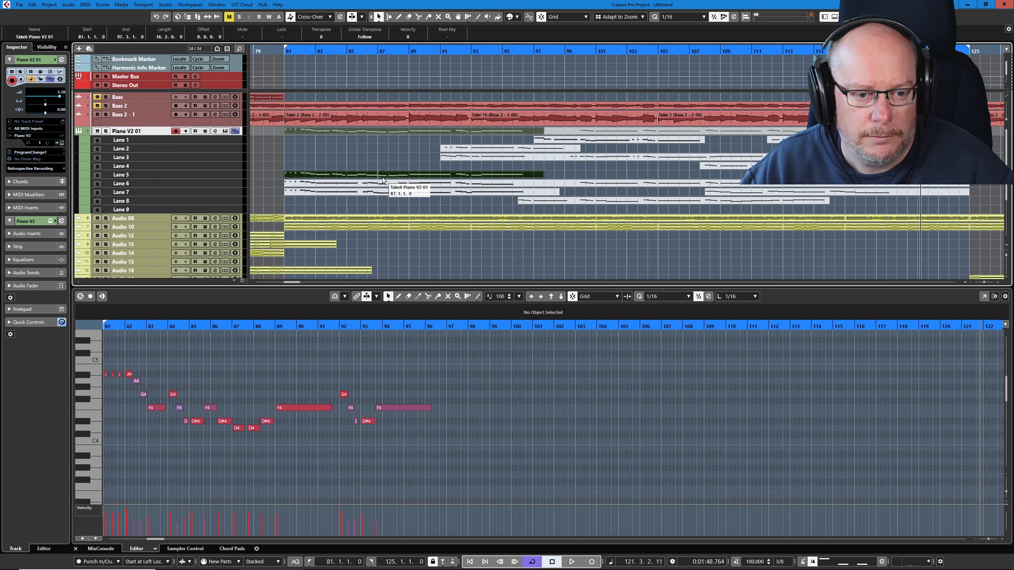
pyautogui.press('p')
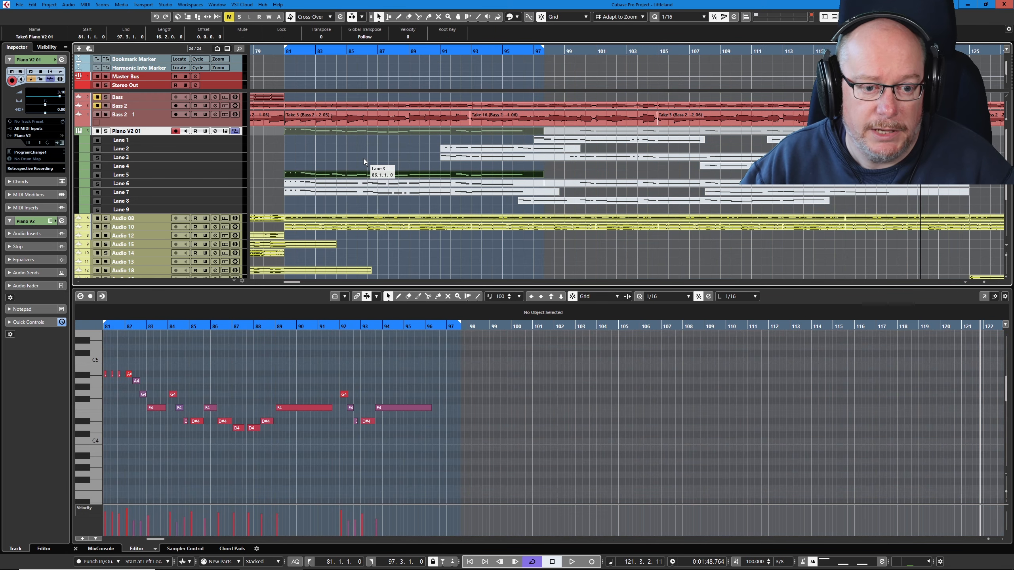
pyautogui.press('space')
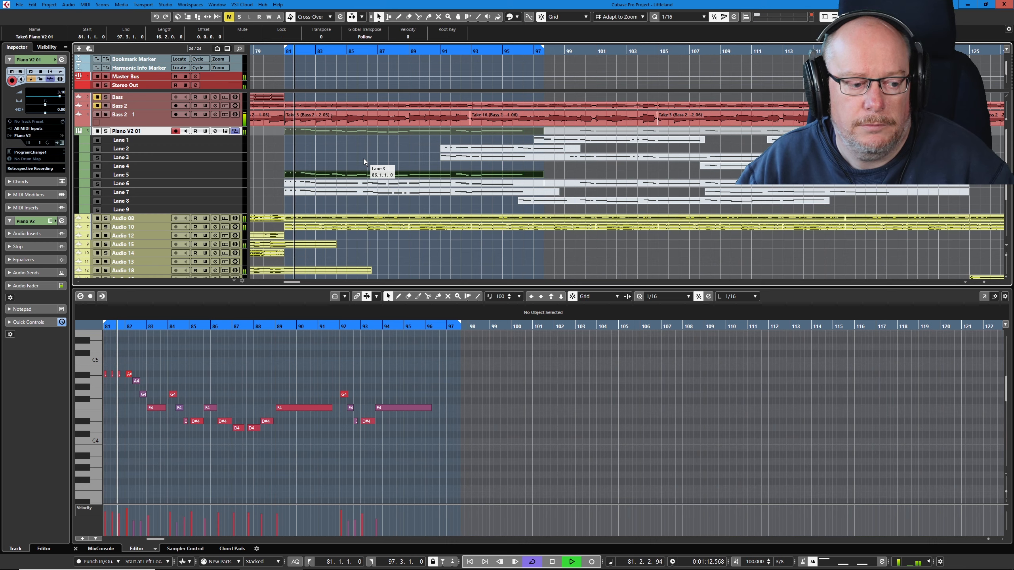
pyautogui.click(378, 379)
pyautogui.hotkey('shift', 'f')
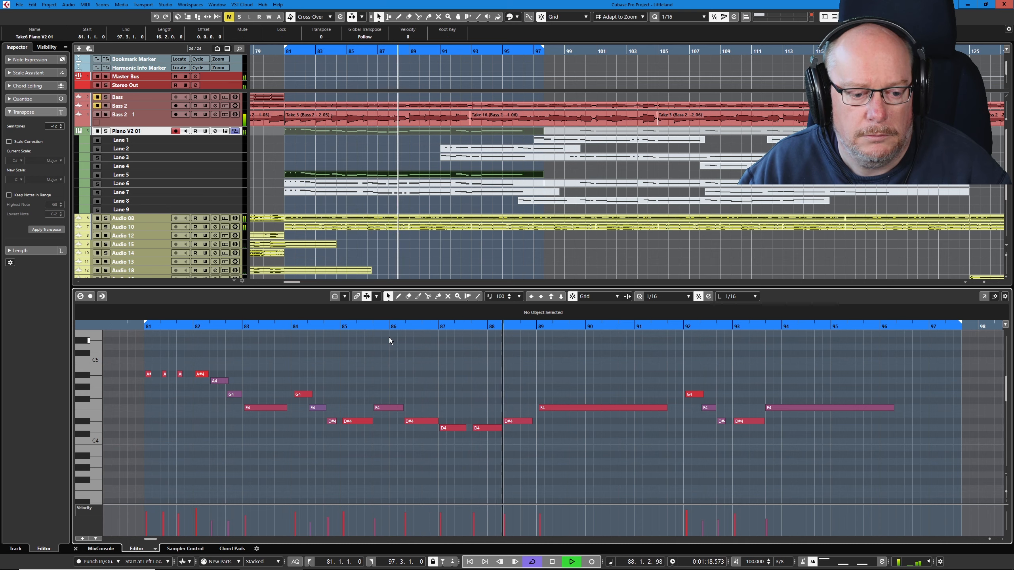
# - Activate the Lane 6 take in place of Lane 5 during cycle playback and clear the selection
pyautogui.click(418, 186)
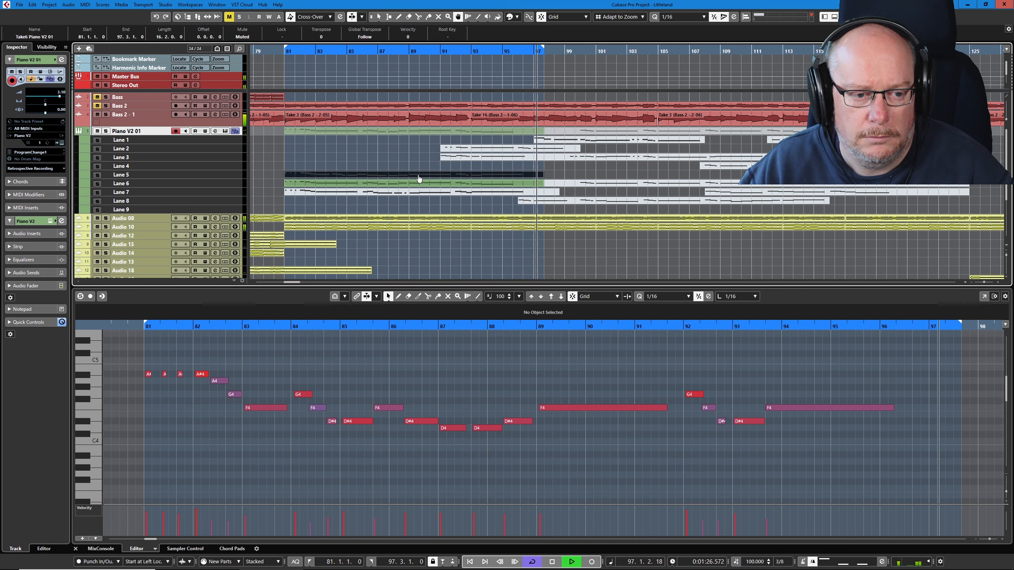
pyautogui.click(415, 155)
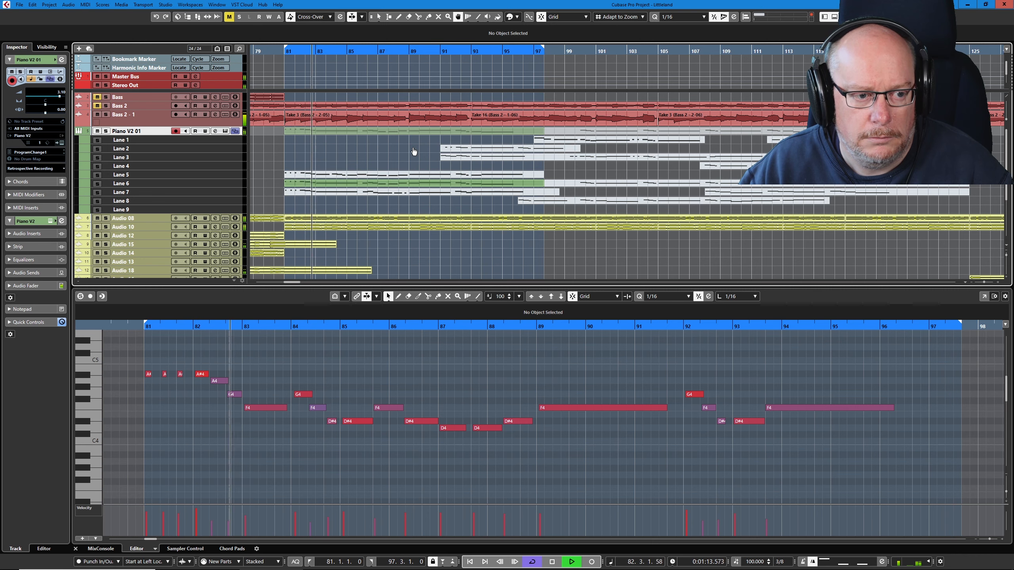
# - Set the right locator to bar 97, restart cycle playback and select the Lane 6 take to show its notes
pyautogui.press('space')
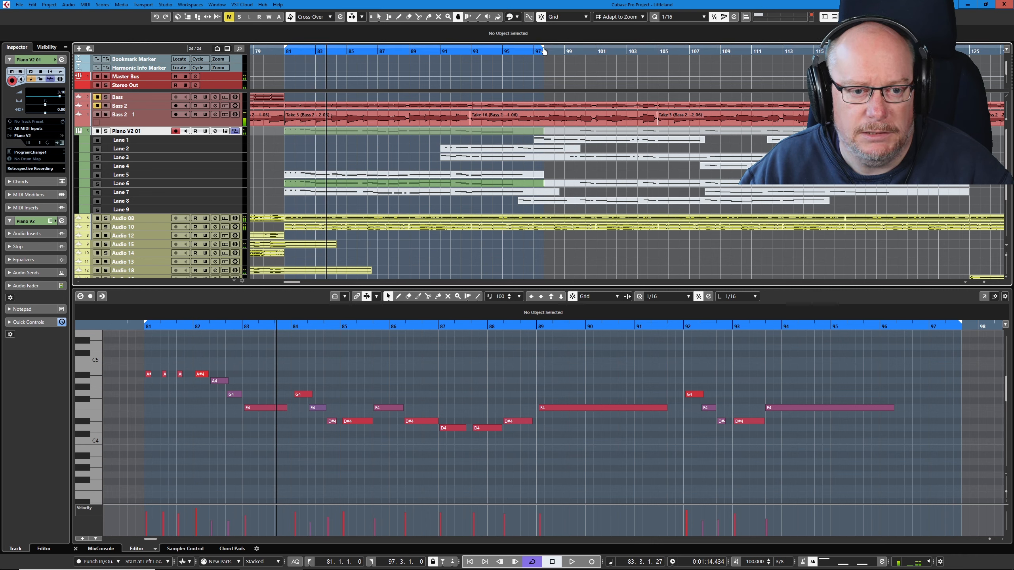
pyautogui.moveTo(543, 45); pyautogui.dragTo(535, 52)
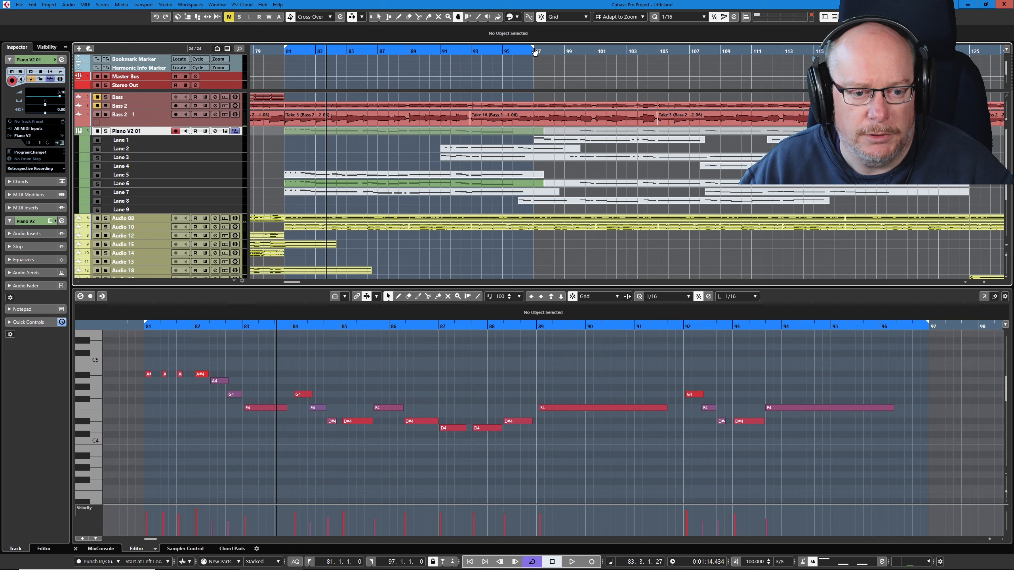
pyautogui.press('space')
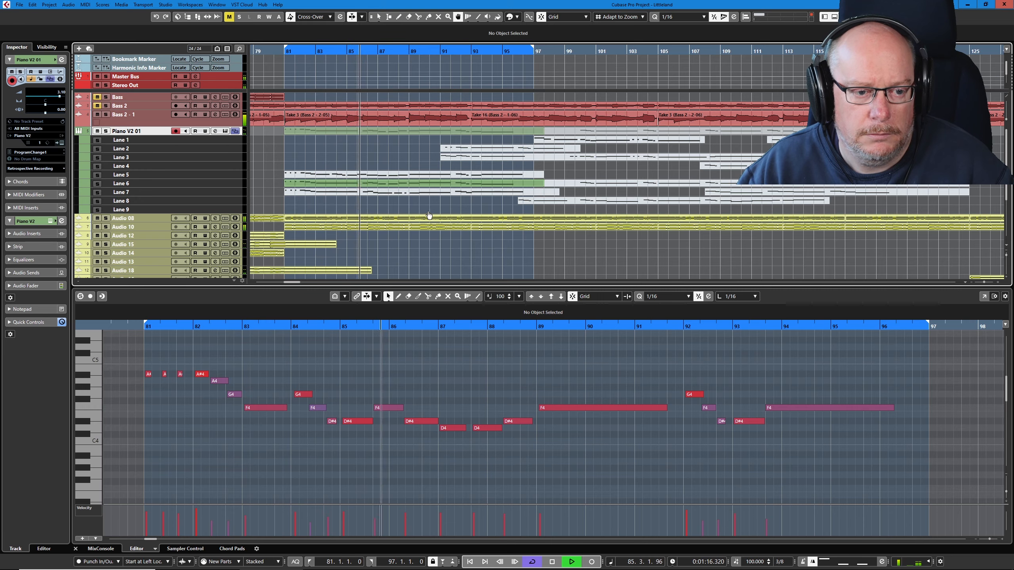
pyautogui.click(430, 184)
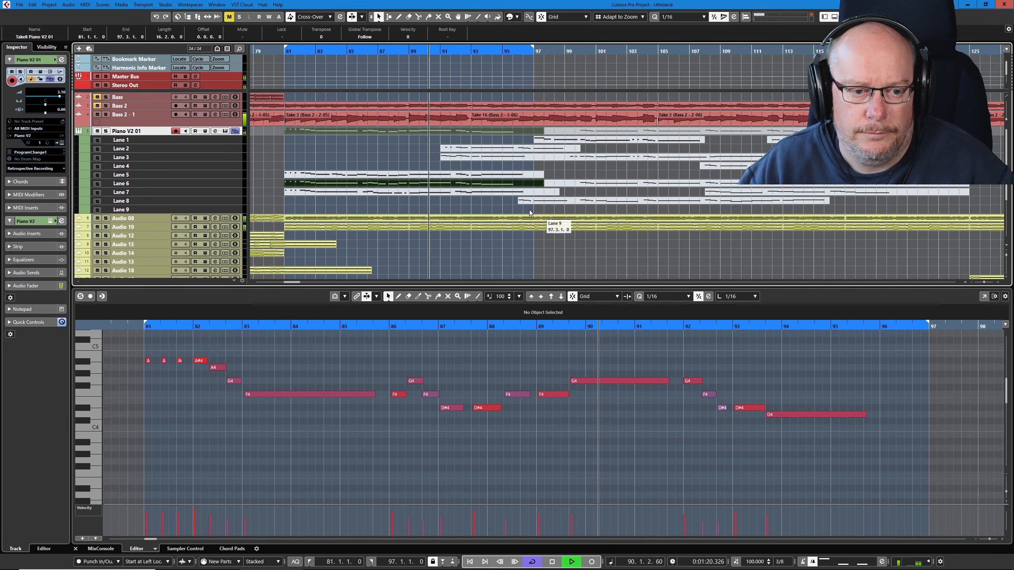
# - Try activating the takes on Lanes 5, 6 and 7 in turn from bar 81 with the Comp tool
pyautogui.rightClick(540, 171)
pyautogui.click(542, 171)
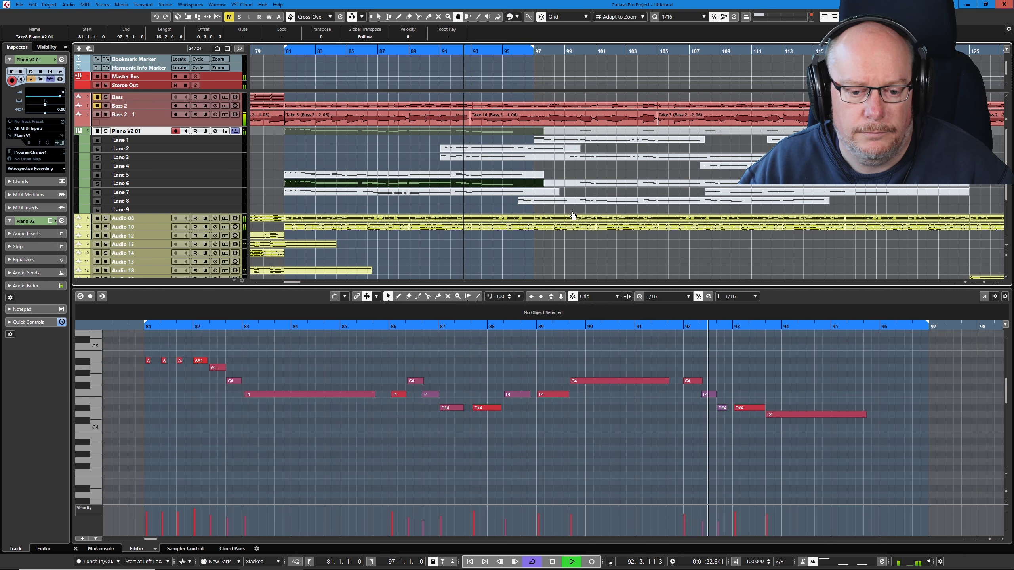
pyautogui.click(440, 194)
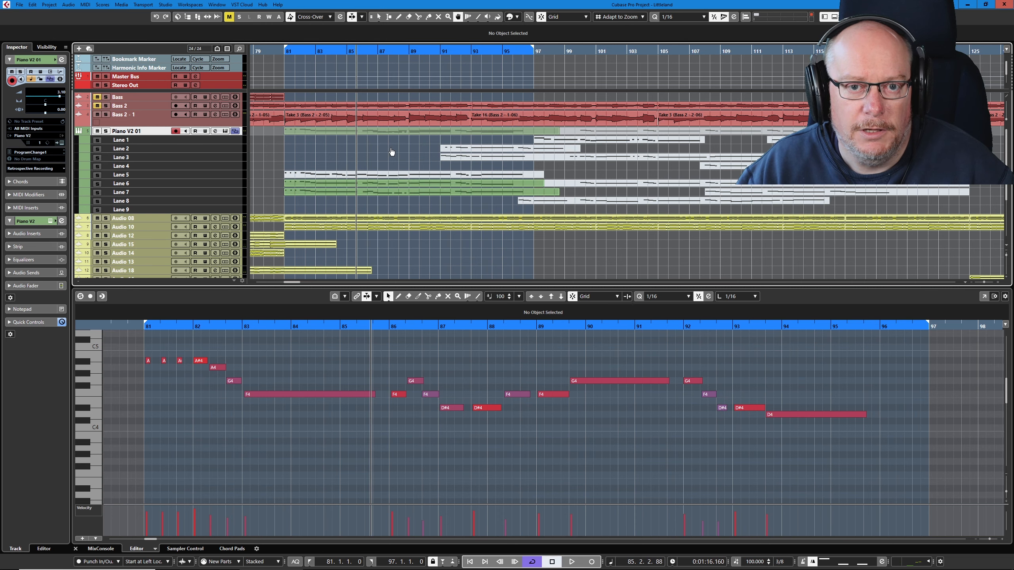
pyautogui.click(405, 179)
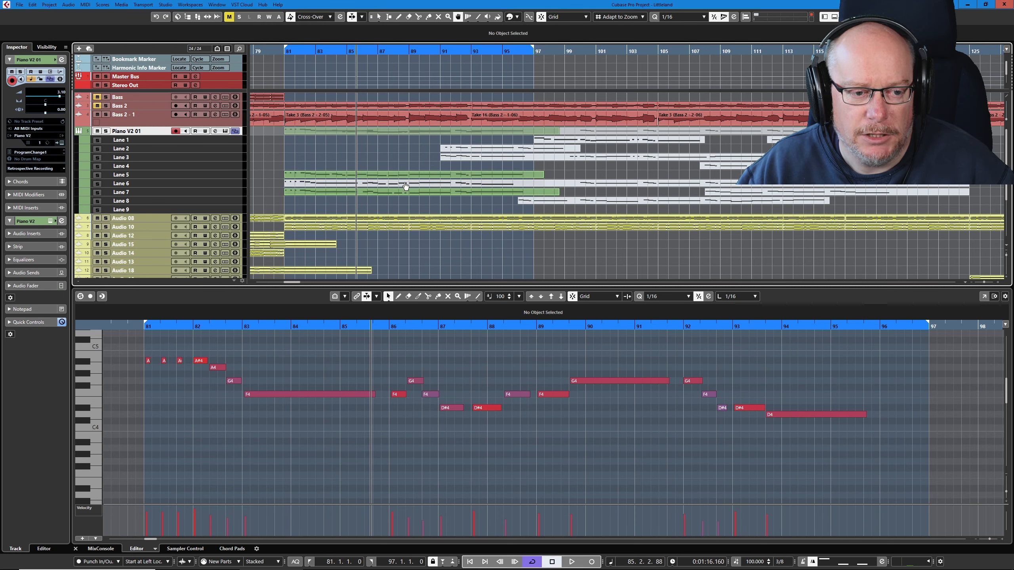
pyautogui.click(405, 185)
pyautogui.click(409, 184)
pyautogui.click(409, 177)
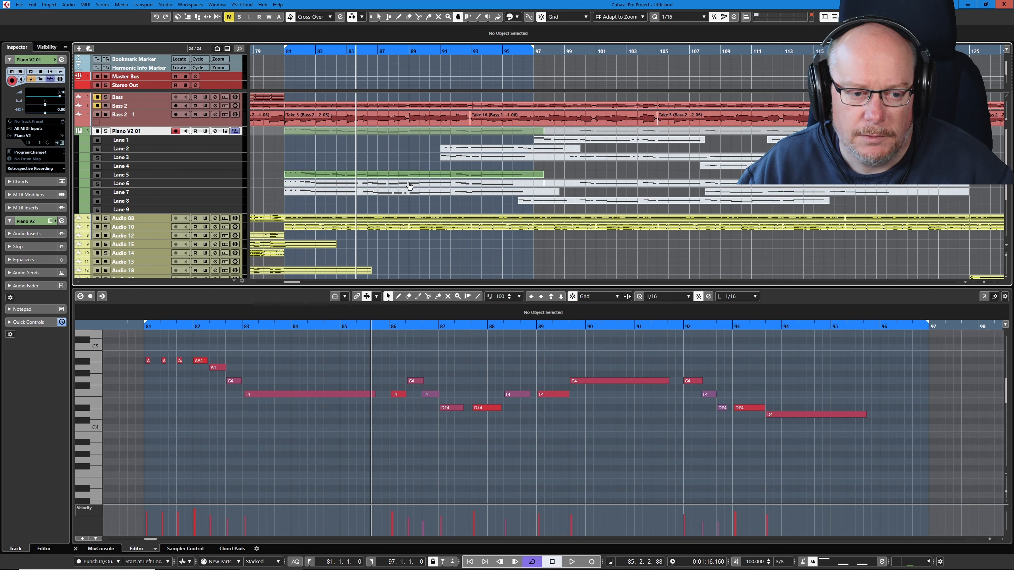
pyautogui.click(414, 185)
pyautogui.click(414, 192)
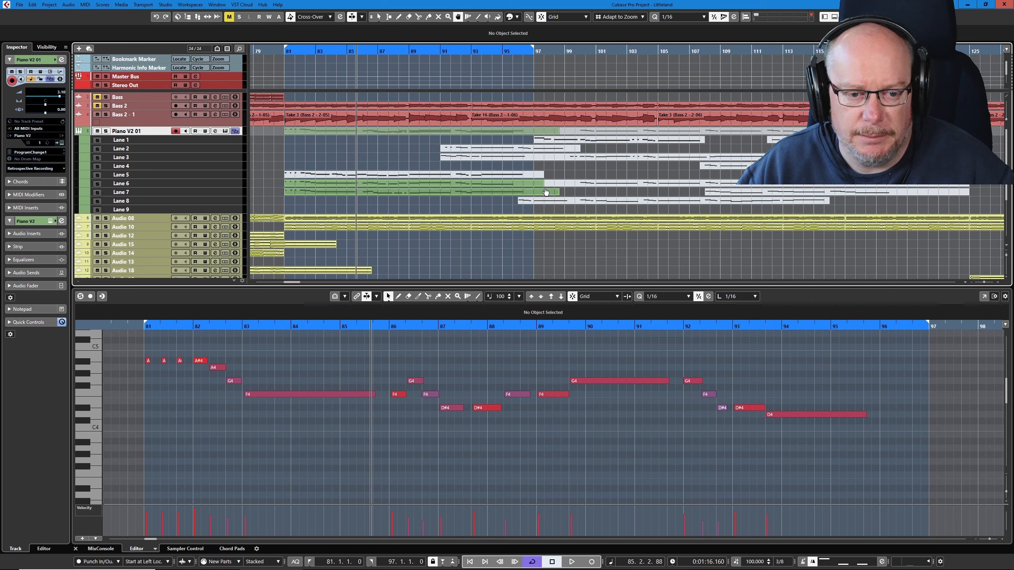
# - Split the Lane 7 take at 97.3.1.0, where the Lane 5 take ends, and erase its overhanging end
pyautogui.press('3')
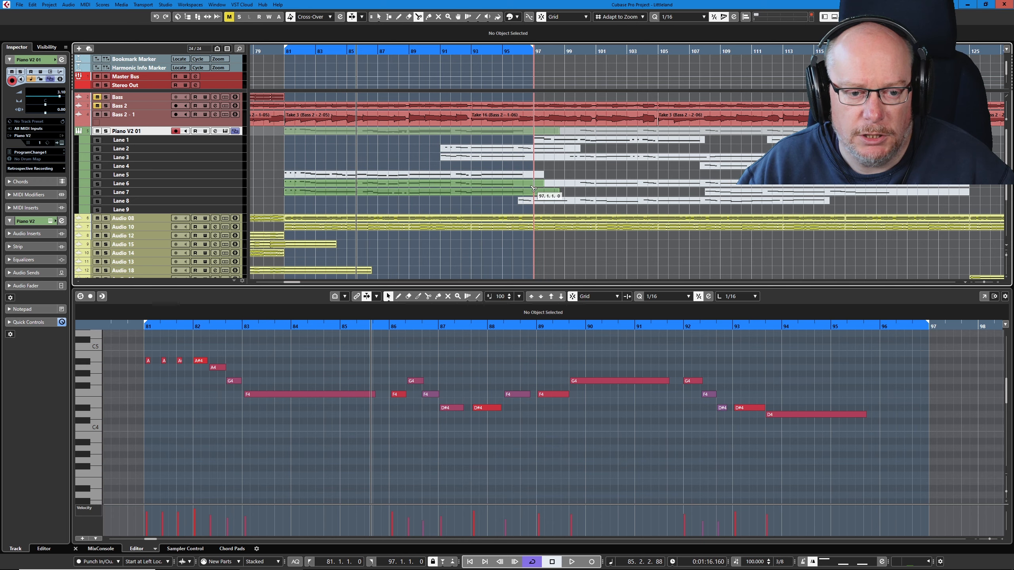
pyautogui.rightClick(564, 168)
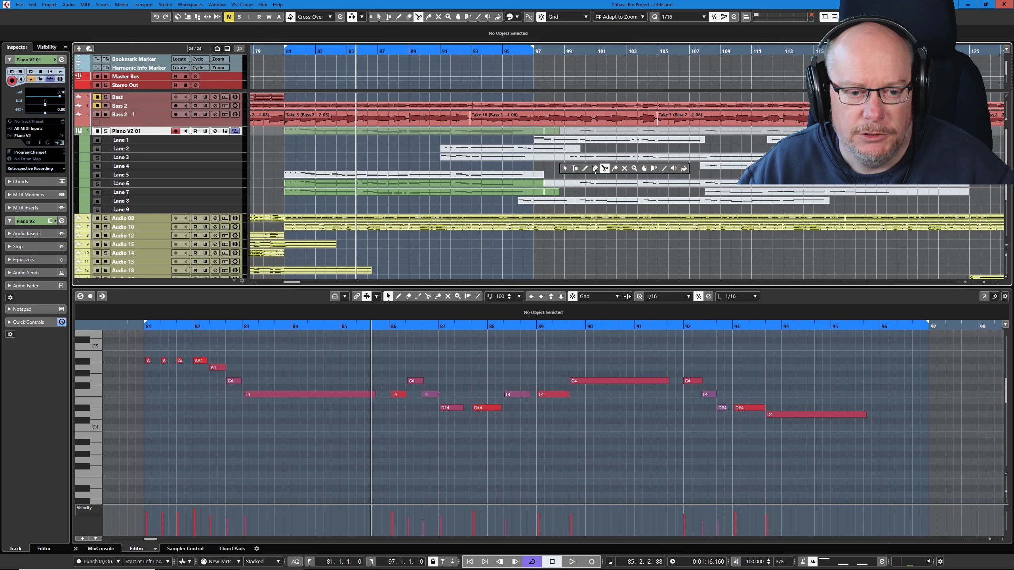
# - Switch the active take between Lanes 5, 6 and 7 with the Comp tool to check the trimmed Lane 7 take
pyautogui.rightClick(437, 159)
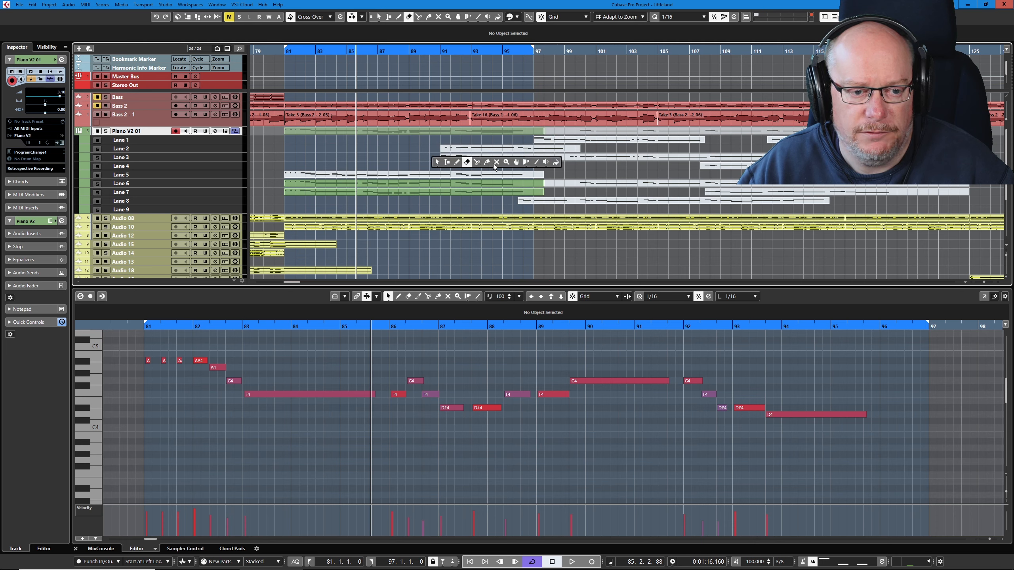
pyautogui.click(517, 164)
pyautogui.click(451, 176)
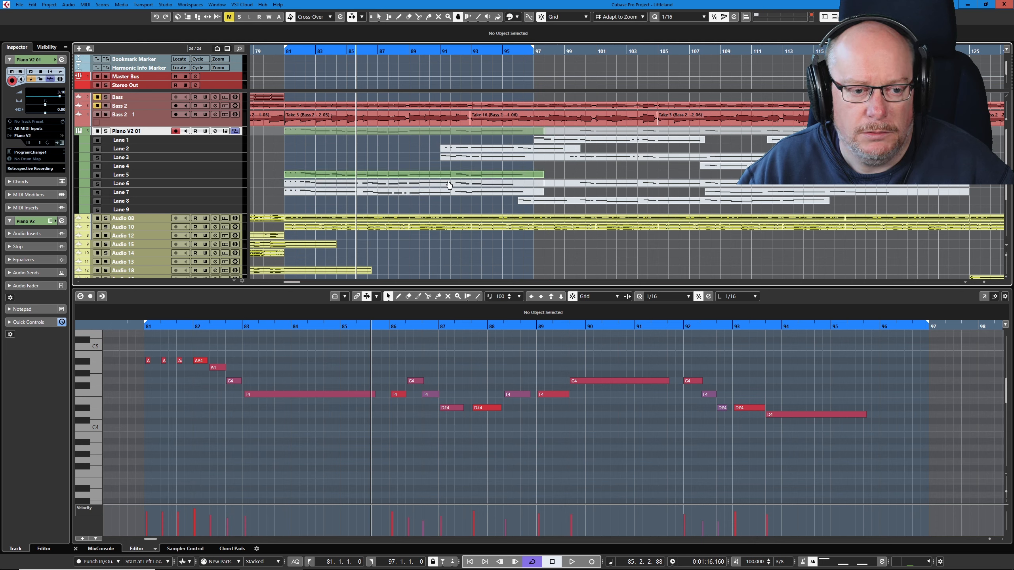
pyautogui.click(448, 186)
pyautogui.click(448, 197)
pyautogui.click(449, 186)
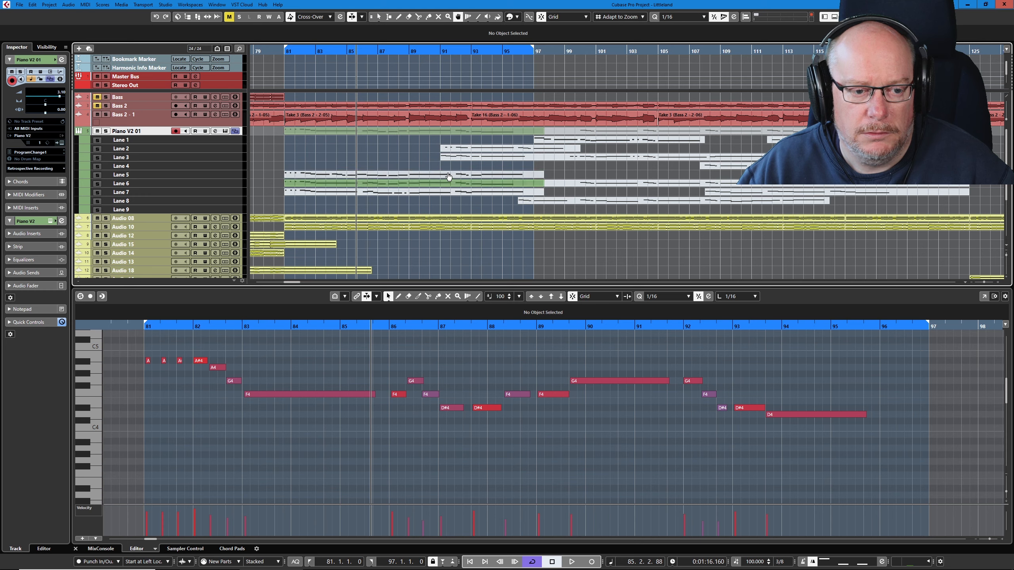
pyautogui.click(448, 176)
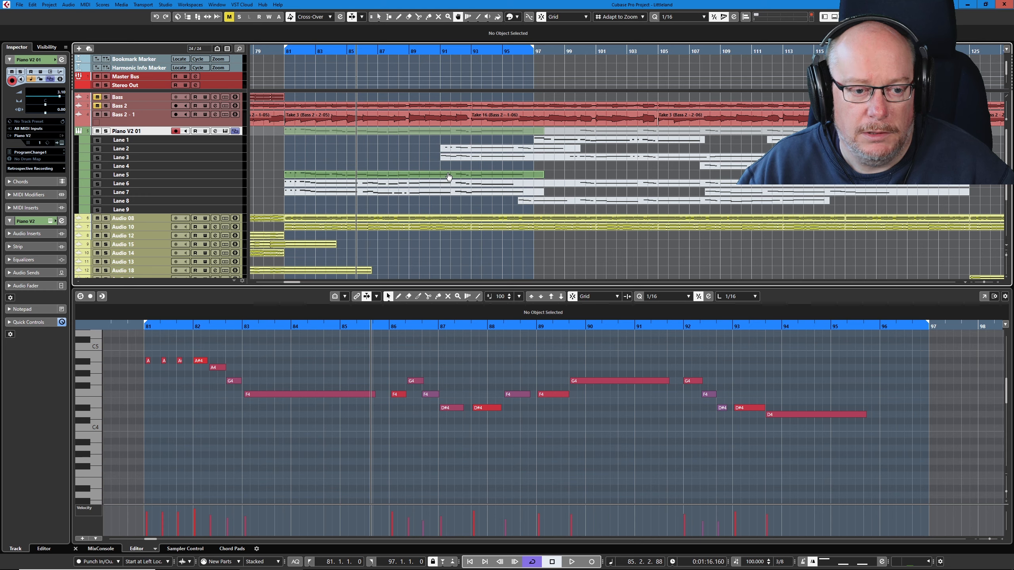
pyautogui.click(404, 186)
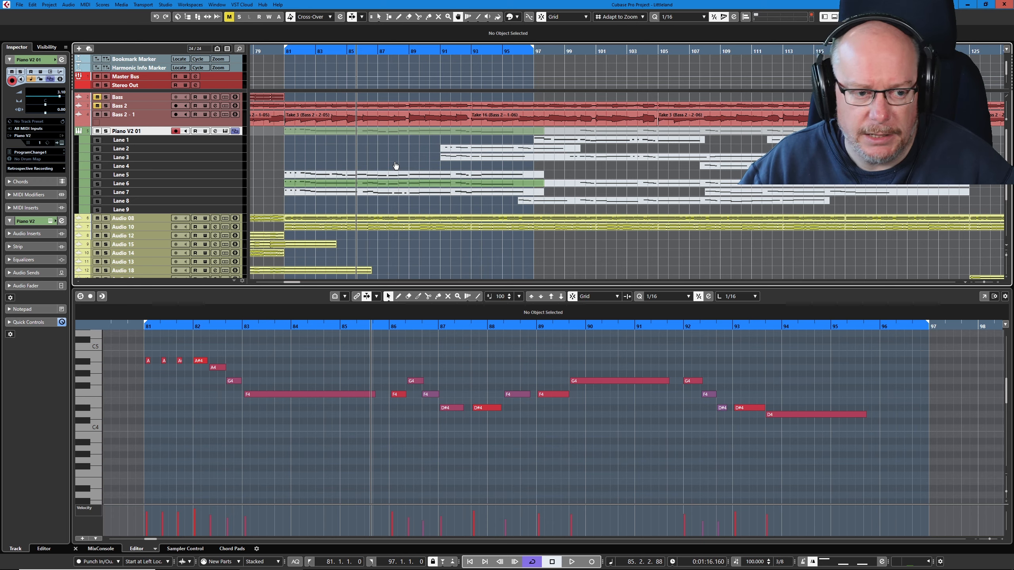
# - Play the cycle from bar 81, activate the Lane 7 take in place of Lane 6 and stop playback
pyautogui.press('space')
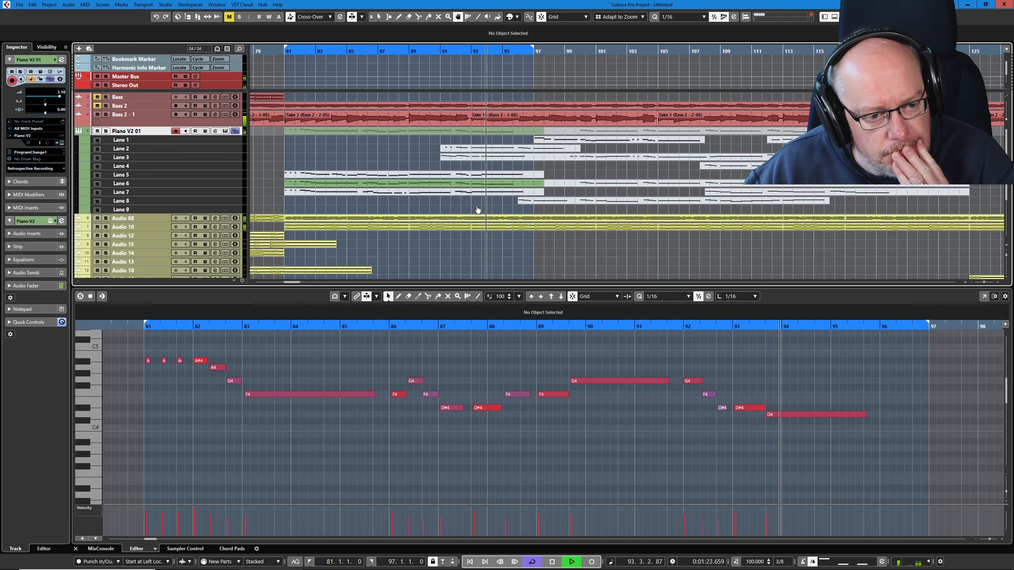
pyautogui.click(454, 197)
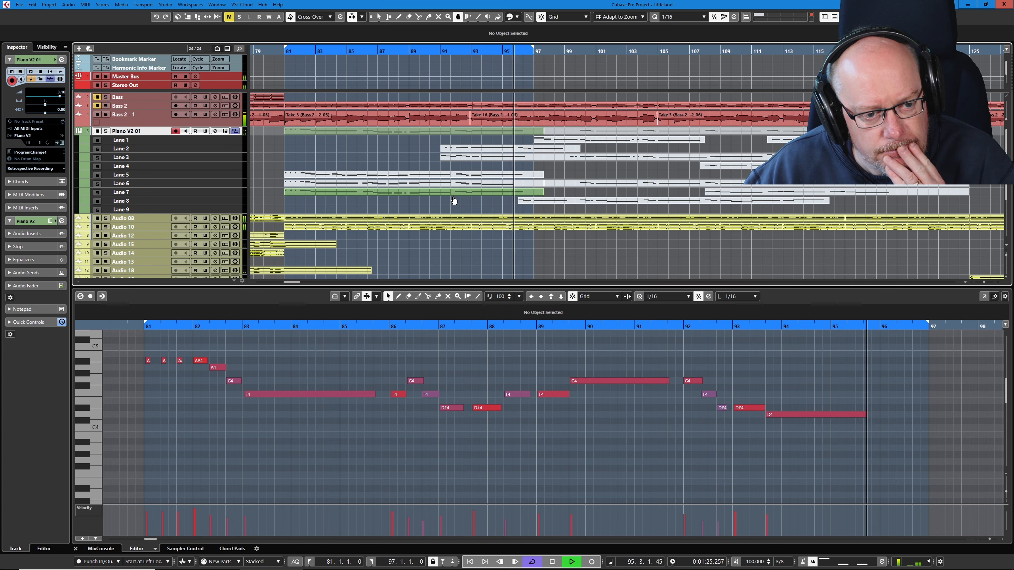
pyautogui.press('space')
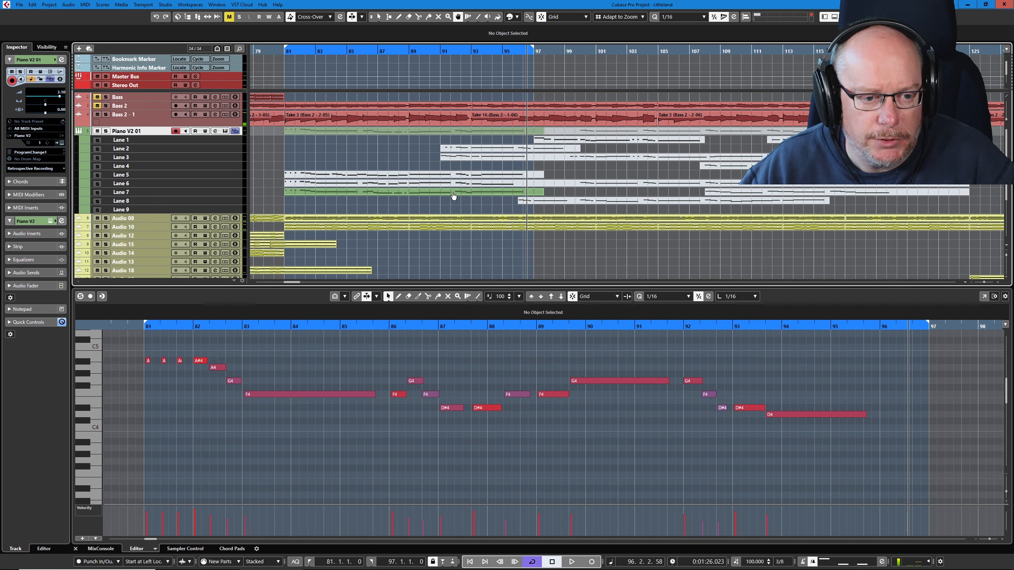
# - Split the takes on Lanes 5, 6 and 7 at 91.3.1.0 and erase the first sections of Lanes 5 and 6
pyautogui.rightClick(451, 179)
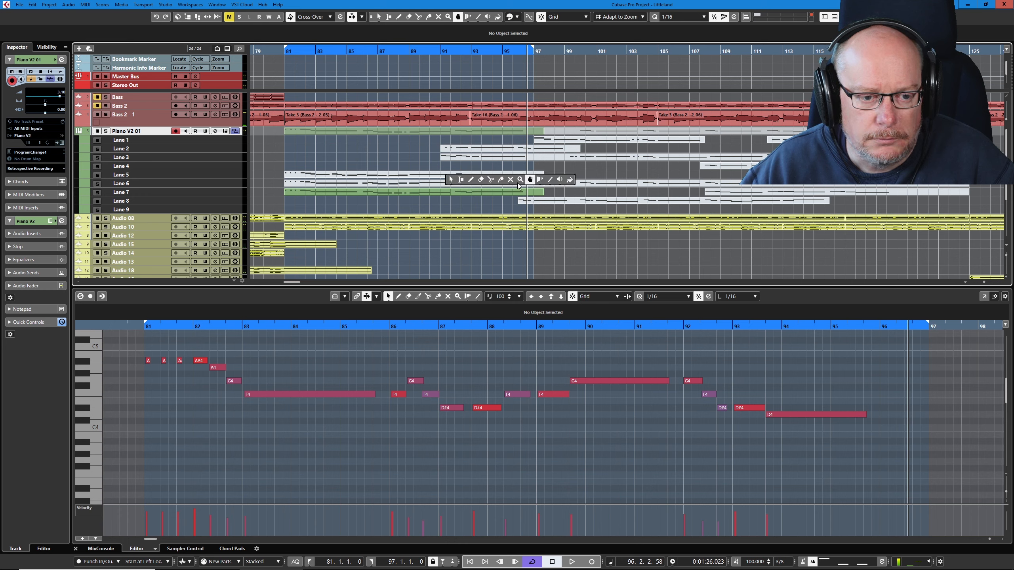
pyautogui.click(491, 180)
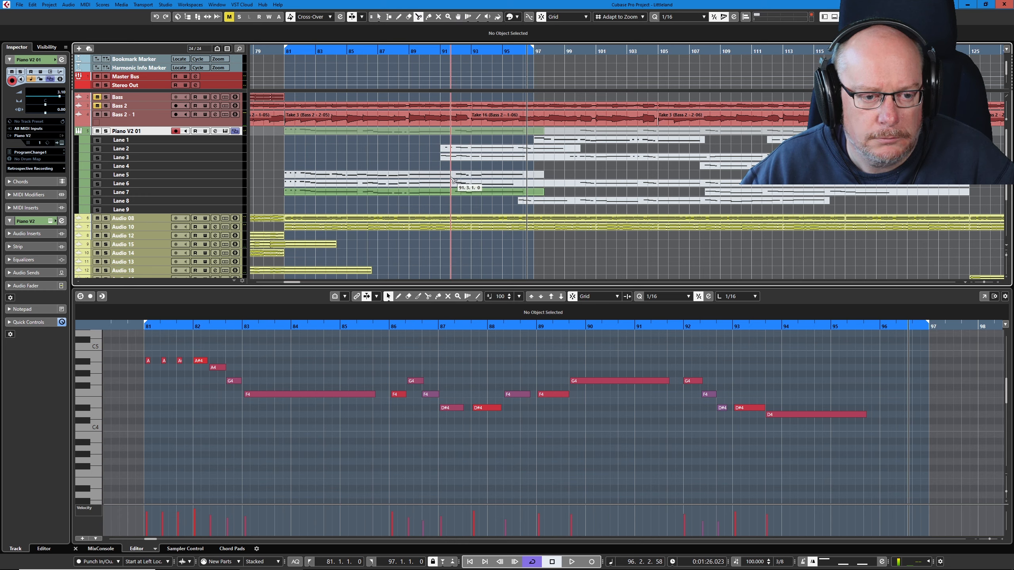
pyautogui.click(453, 192)
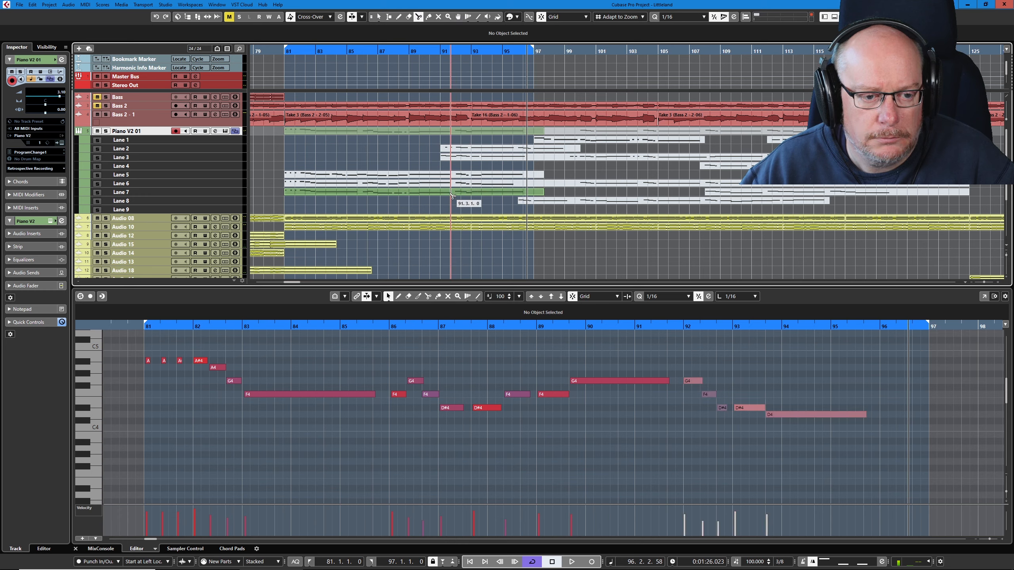
pyautogui.rightClick(468, 182)
pyautogui.click(498, 183)
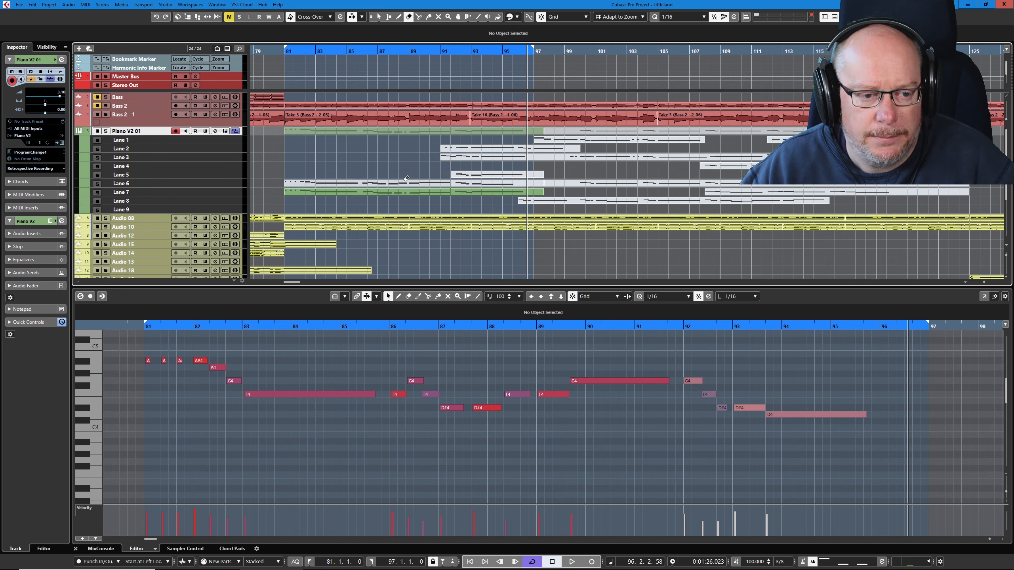
pyautogui.click(408, 180)
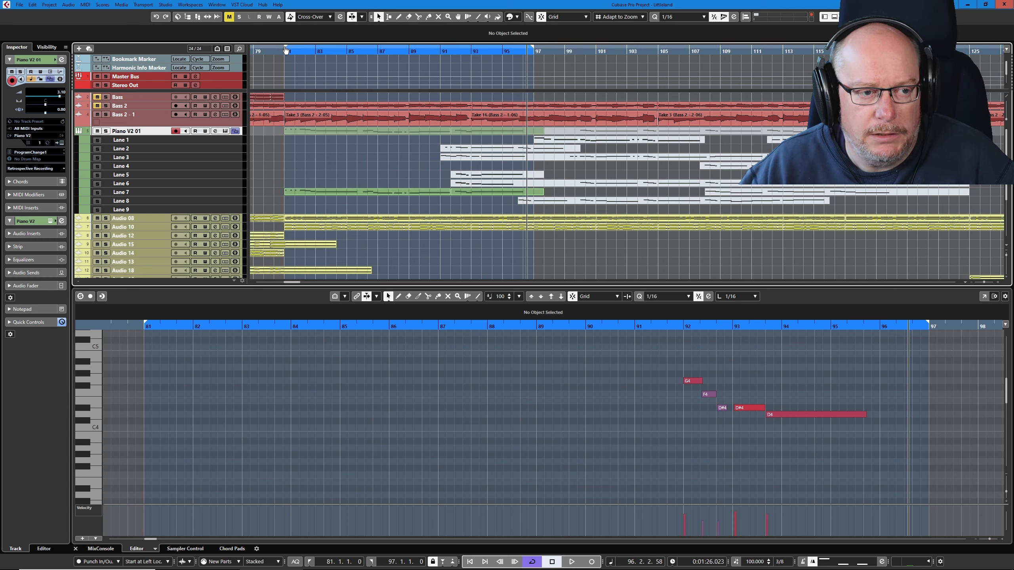
# - Set the left locator to bar 91 and compare the Lane 6 and Lane 7 sections during cycle playback, keeping Lane 7 active
pyautogui.moveTo(286, 49); pyautogui.dragTo(442, 67)
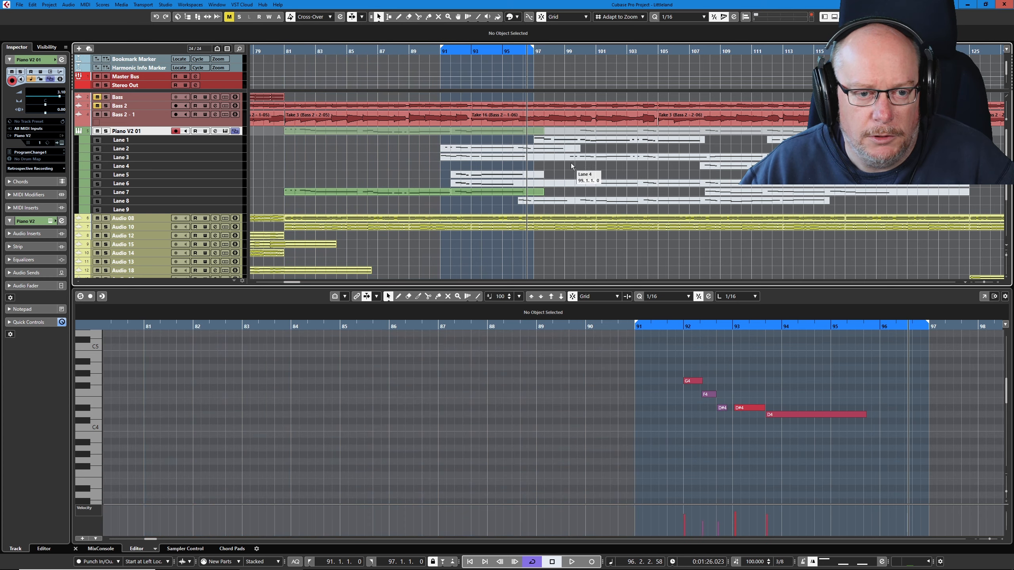
pyautogui.press('space')
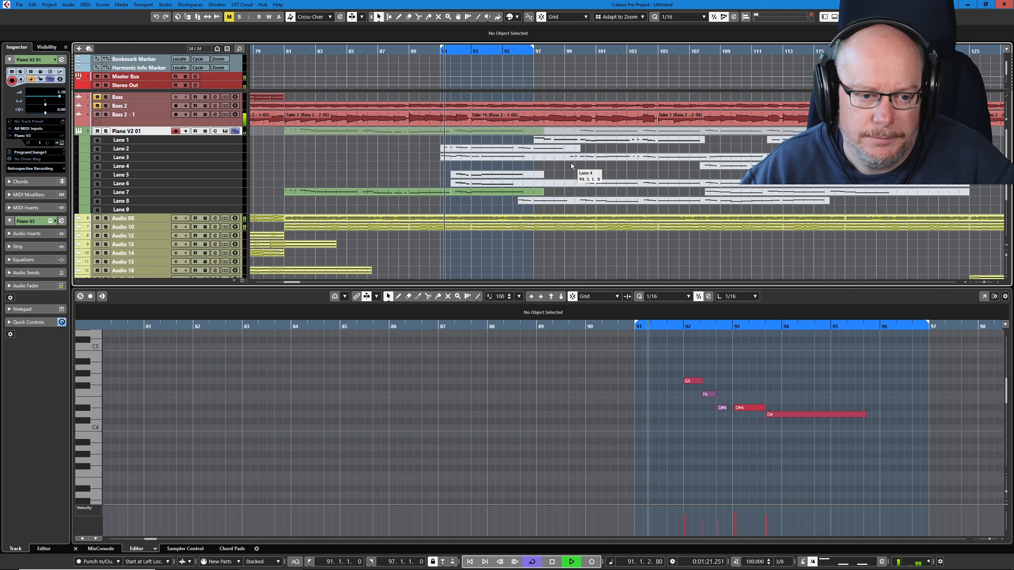
pyautogui.click(504, 187)
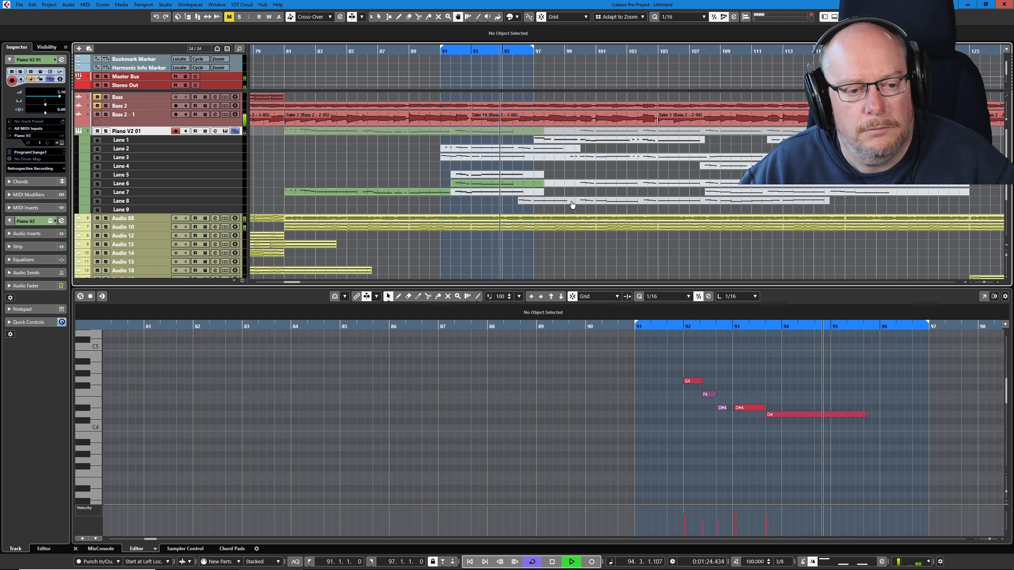
pyautogui.click(509, 194)
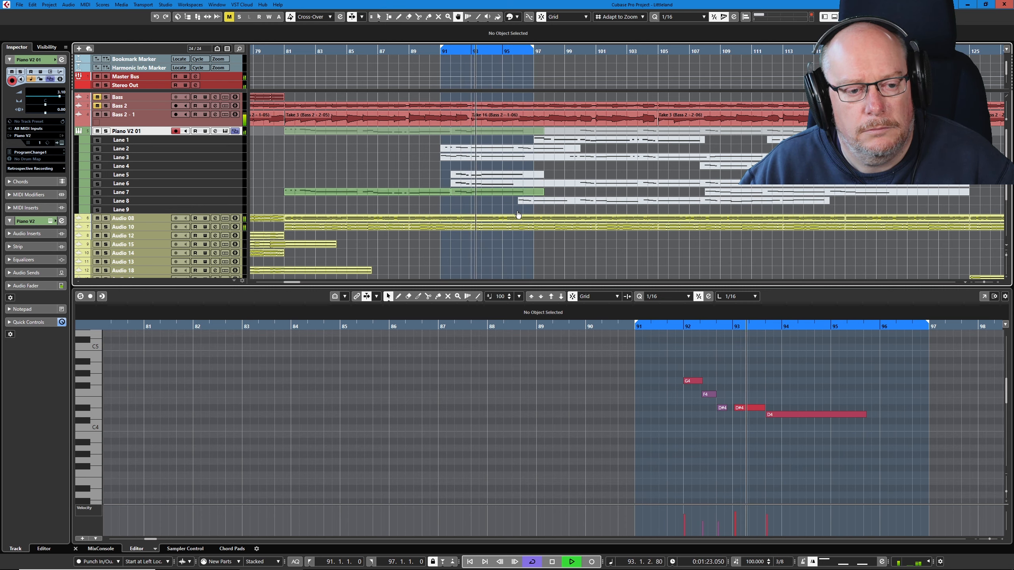
# - Select the Lane 7 section from 91.3.1.0 and split its long F4 note at 93.3.1.0 in the Key Editor
pyautogui.click(500, 192)
pyautogui.rightClick(731, 407)
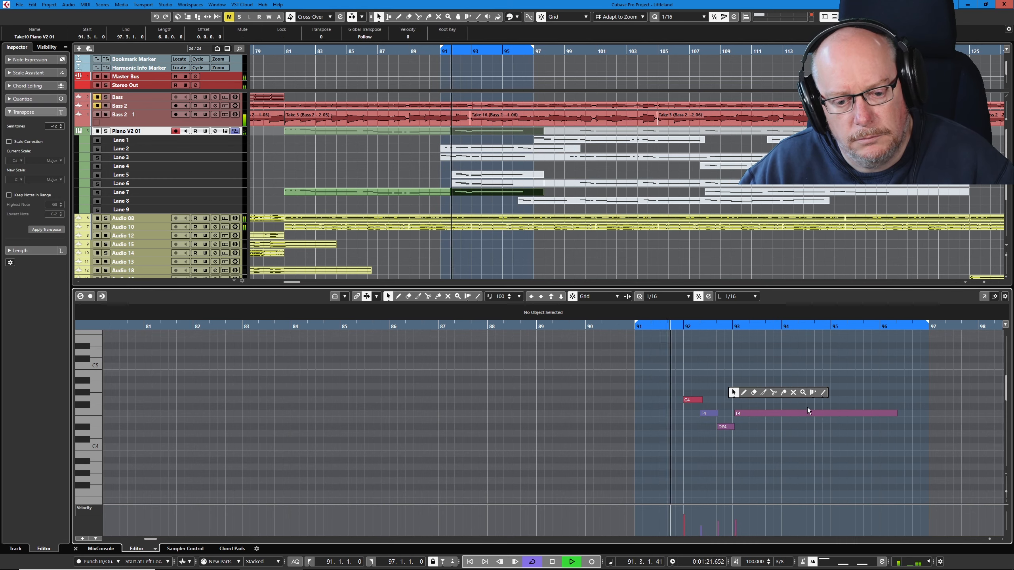
pyautogui.click(773, 393)
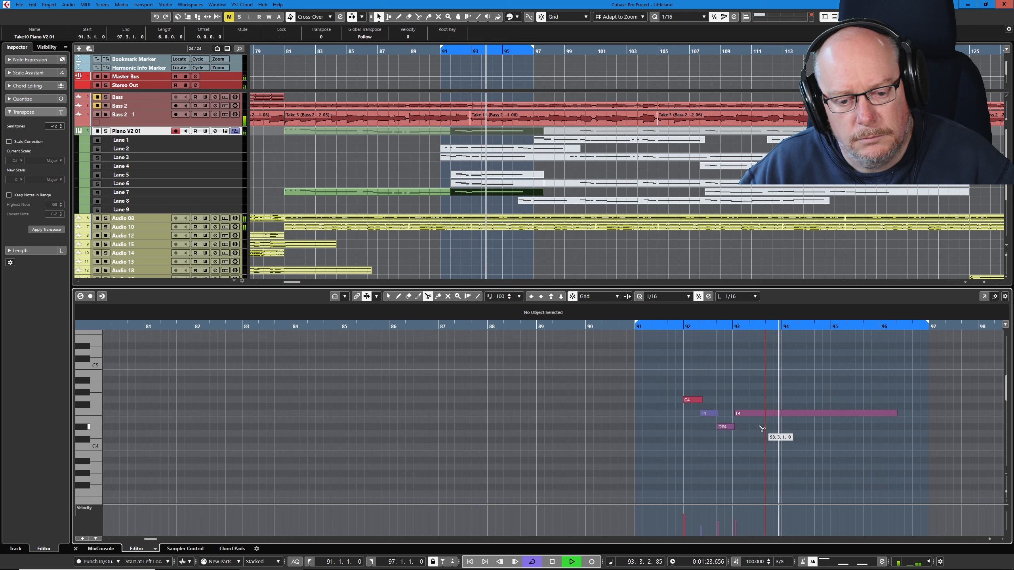
pyautogui.click(767, 415)
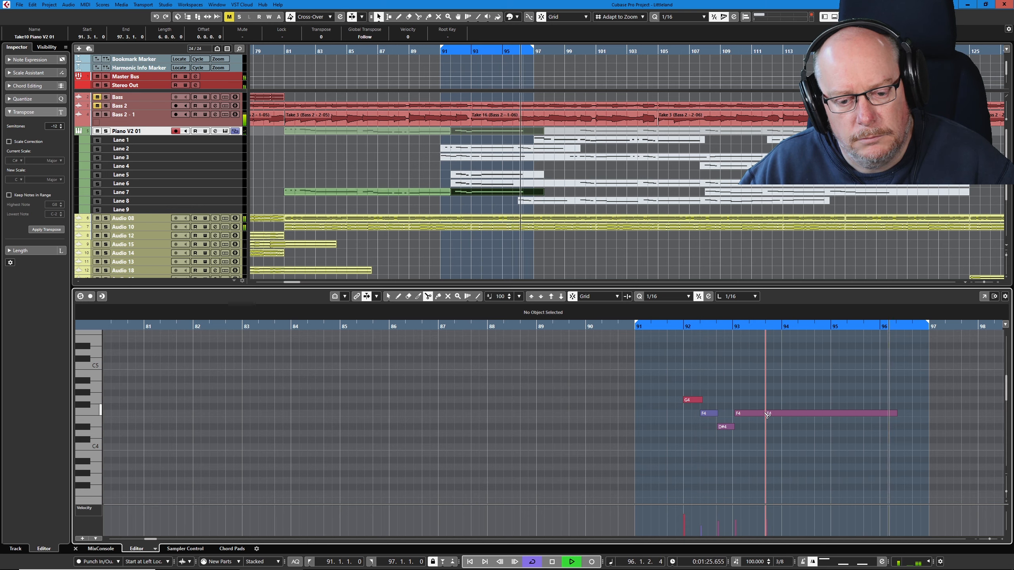
# - Lower the second part of the split F4 note to D4 and set the left locator back to bar 81
pyautogui.rightClick(792, 407)
pyautogui.click(799, 392)
pyautogui.click(793, 415)
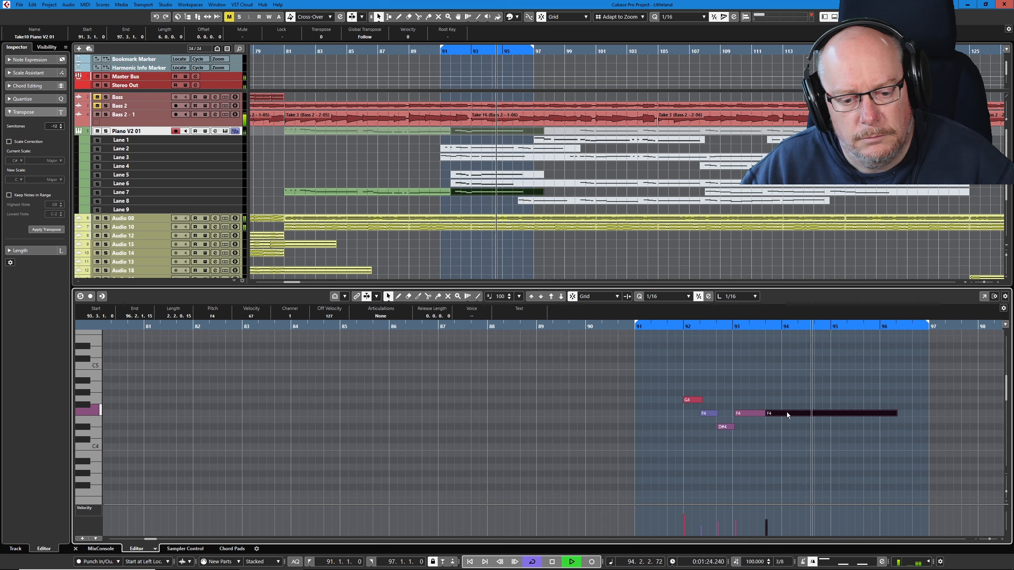
pyautogui.press('Down')
pyautogui.press('Down')
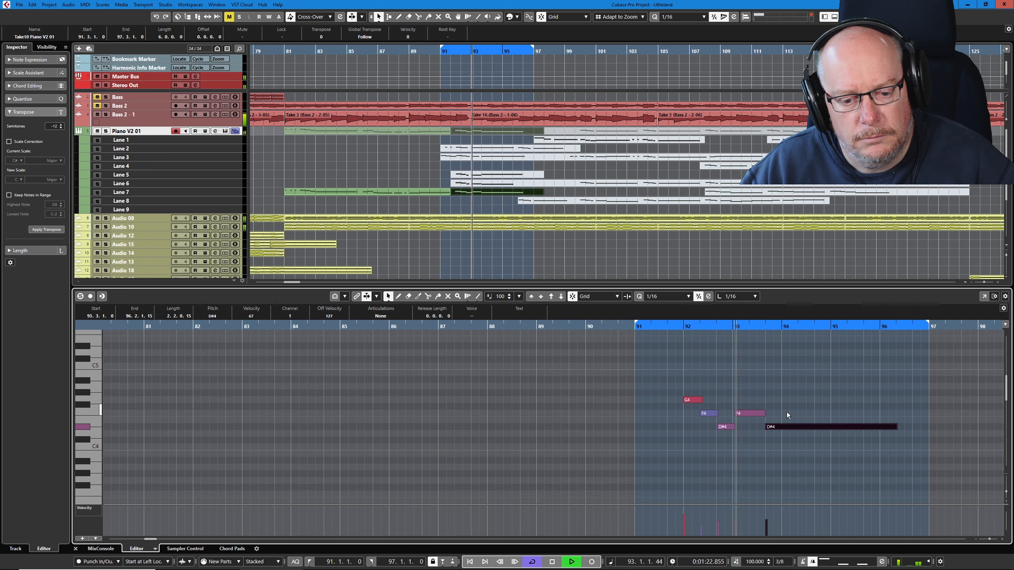
pyautogui.press('Down')
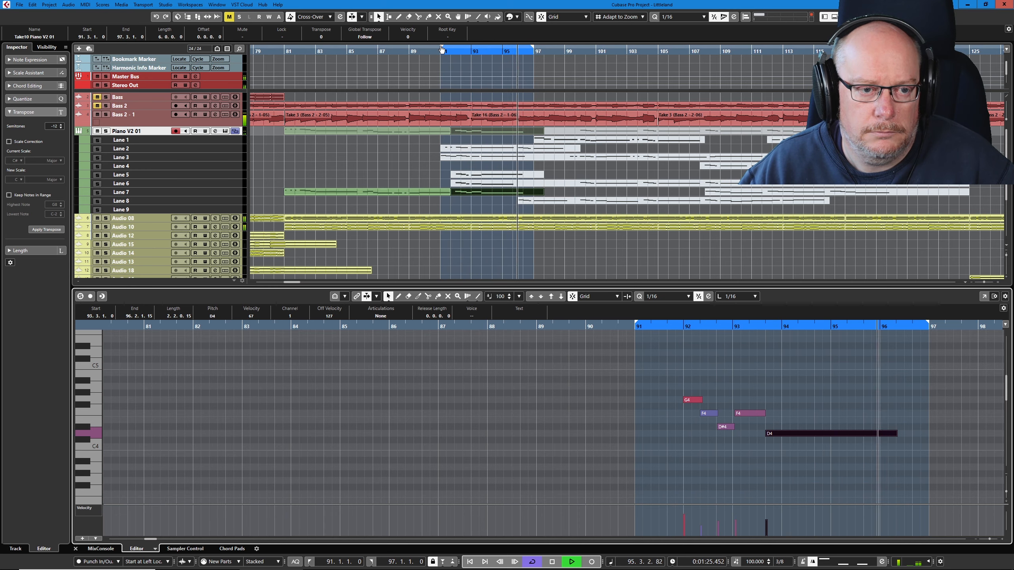
pyautogui.moveTo(442, 47); pyautogui.dragTo(286, 60)
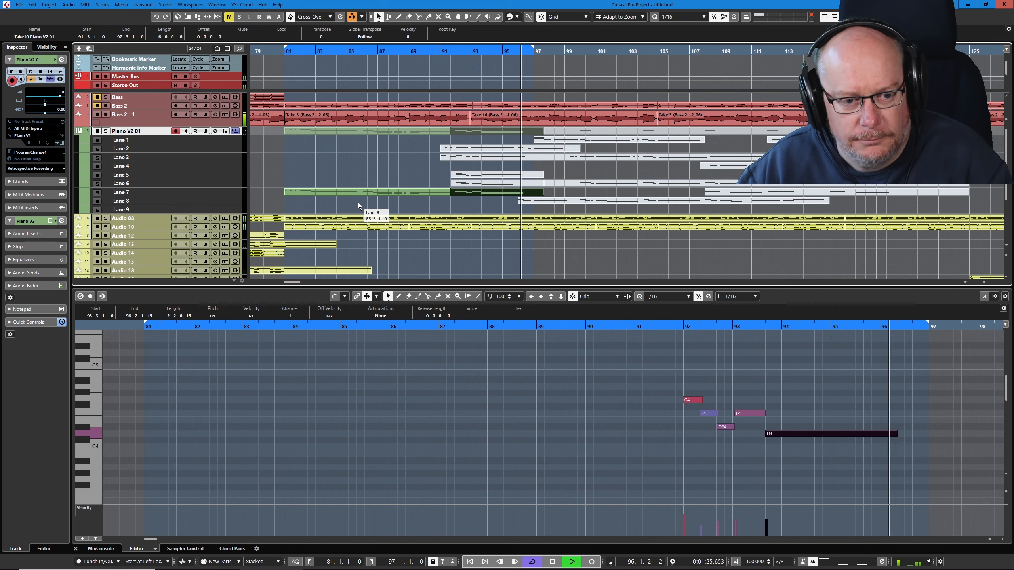
# - Erase the Lane 5 and Lane 6 sections from 91.3.1.0, then split Lane 8 at bar 97 and erase the part before it
pyautogui.press('space')
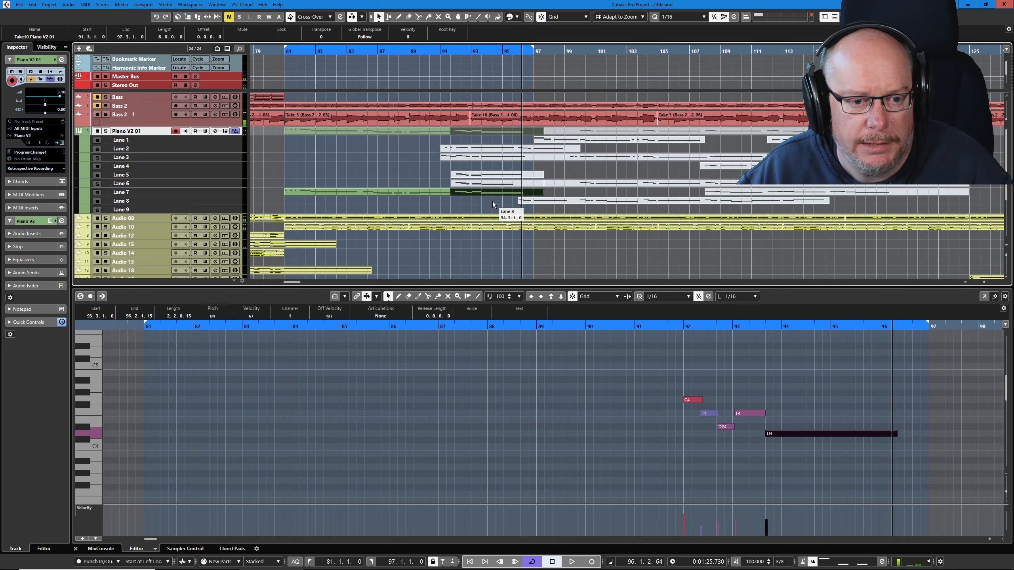
pyautogui.rightClick(494, 182)
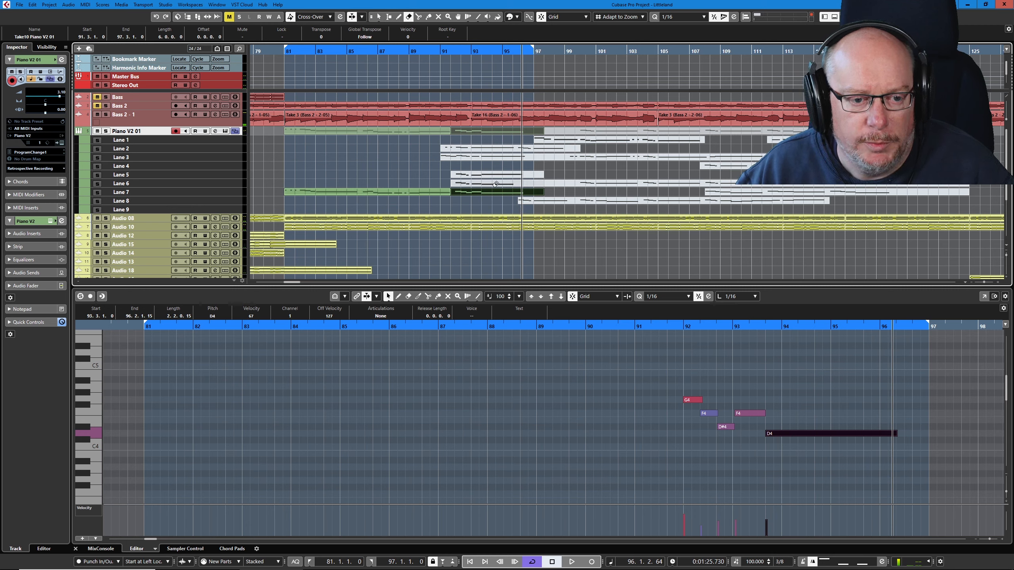
pyautogui.click(494, 184)
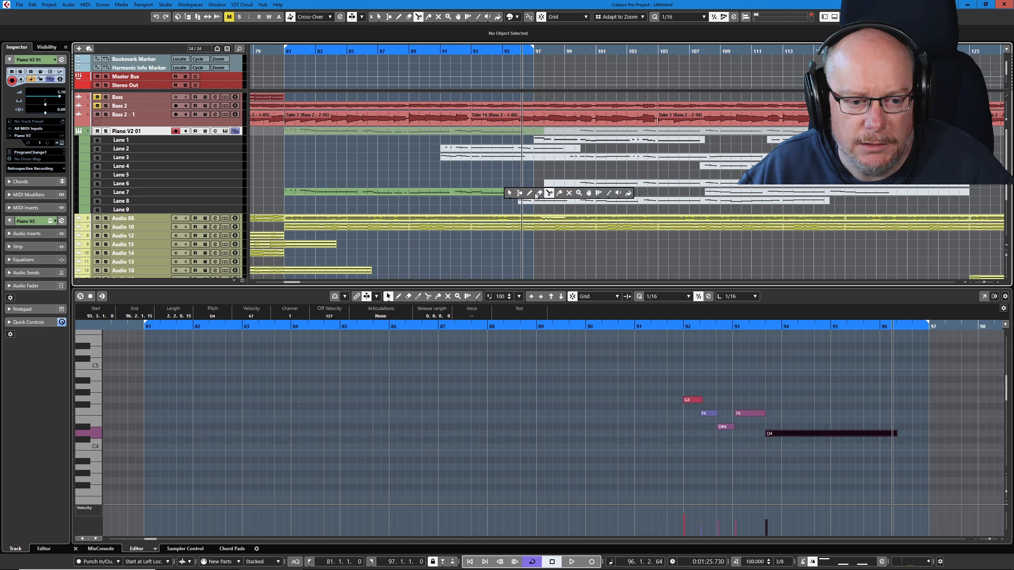
pyautogui.press('5')
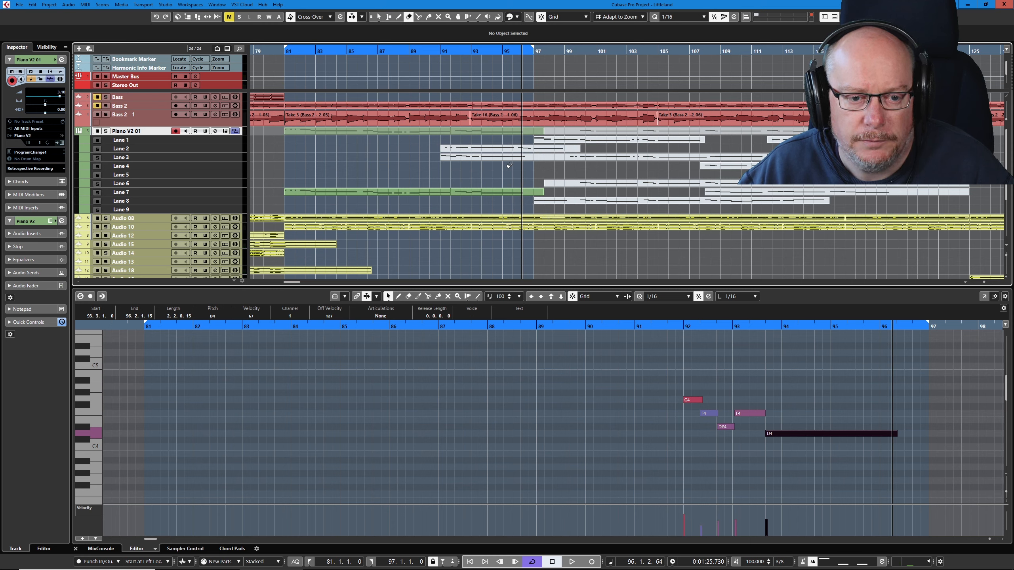
# - Make the Lane 1 take from bar 97 active and play it with the cycle range set to bars 91 to 107
pyautogui.click(589, 172)
pyautogui.click(559, 141)
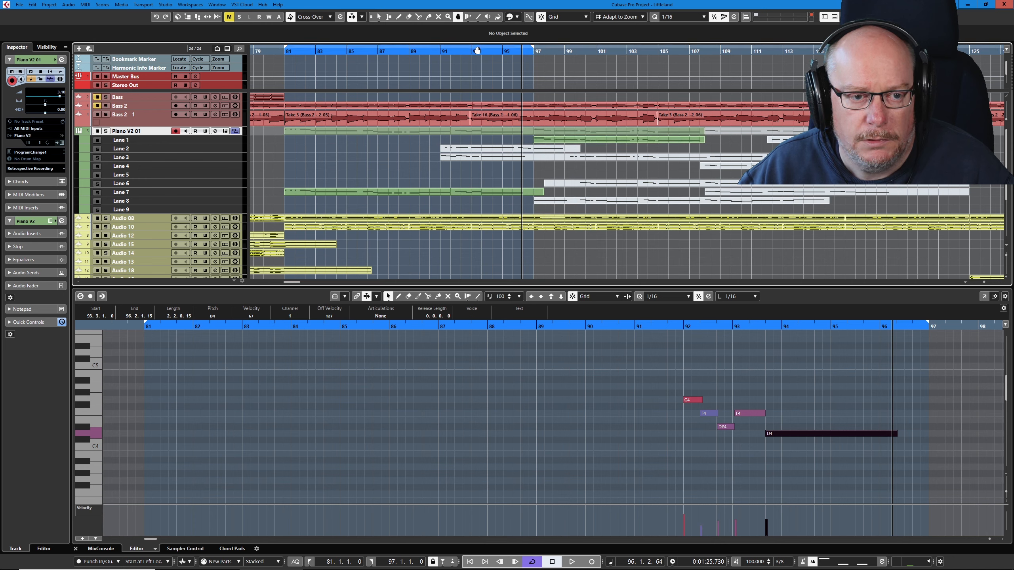
pyautogui.moveTo(478, 50); pyautogui.dragTo(520, 49)
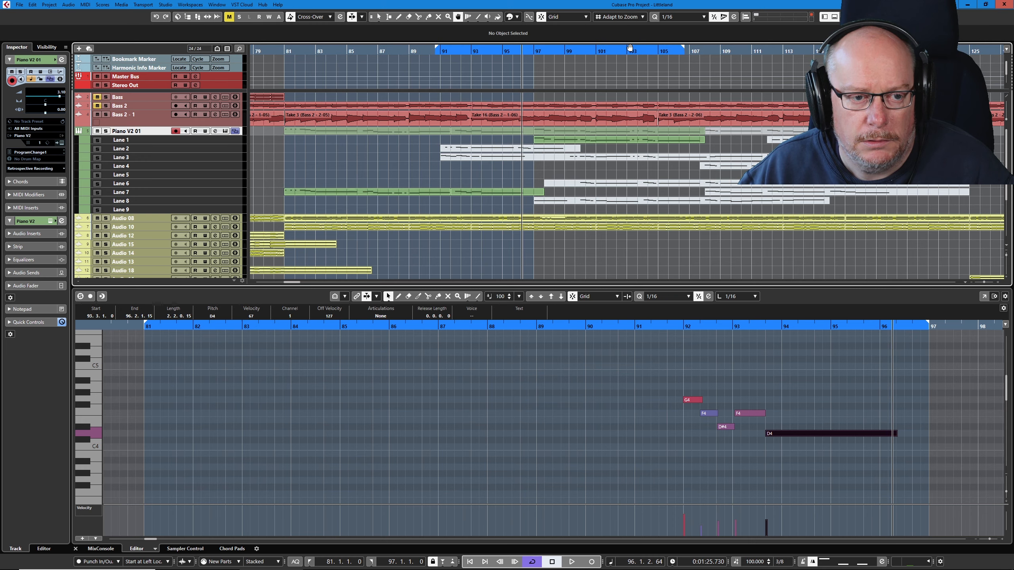
pyautogui.moveTo(635, 47); pyautogui.dragTo(644, 51)
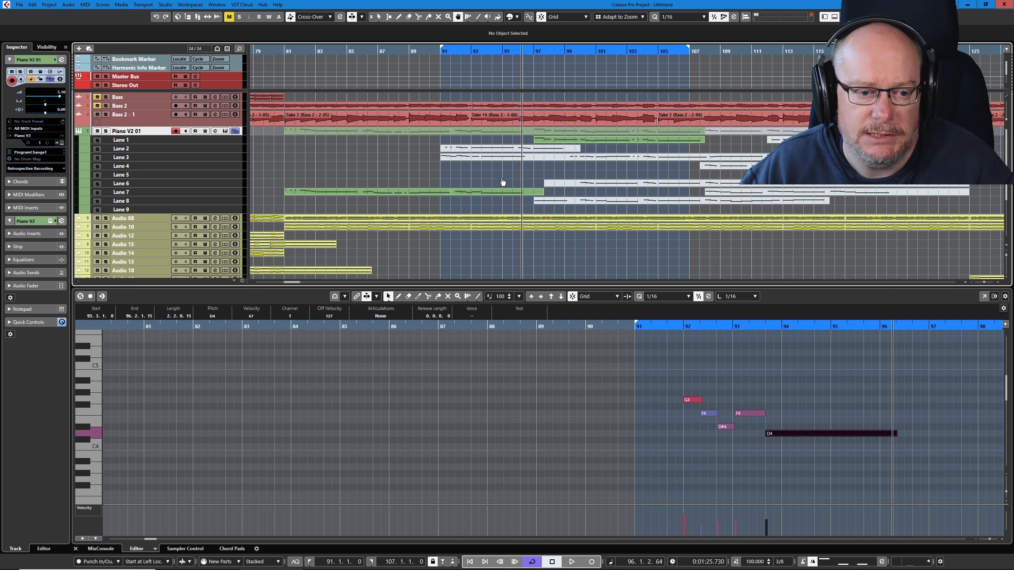
pyautogui.press('space')
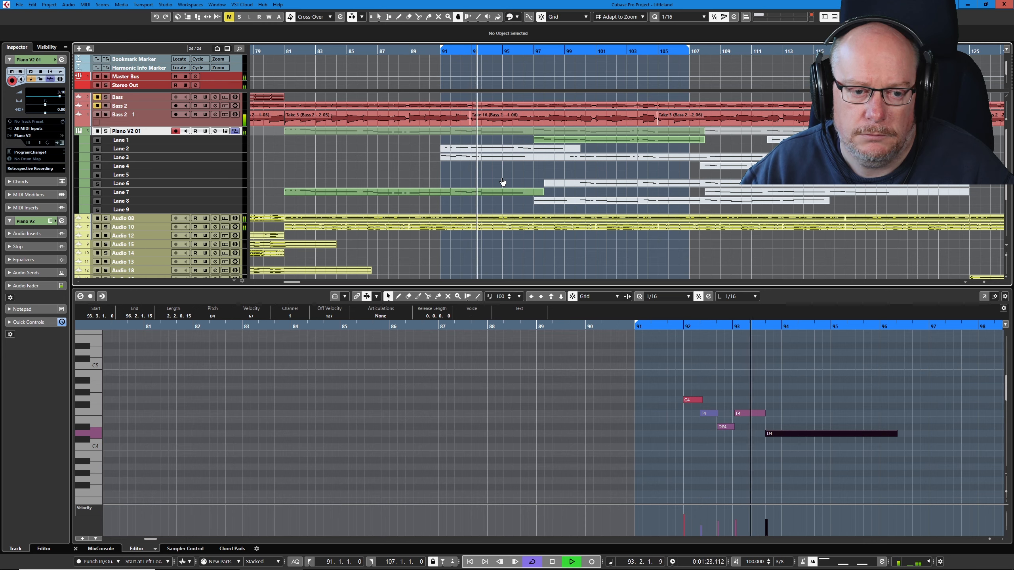
# - Open the Lane 1 take's notes and lower the velocities of the loud notes at bar 97 and across bars 100 to 101
pyautogui.click(583, 140)
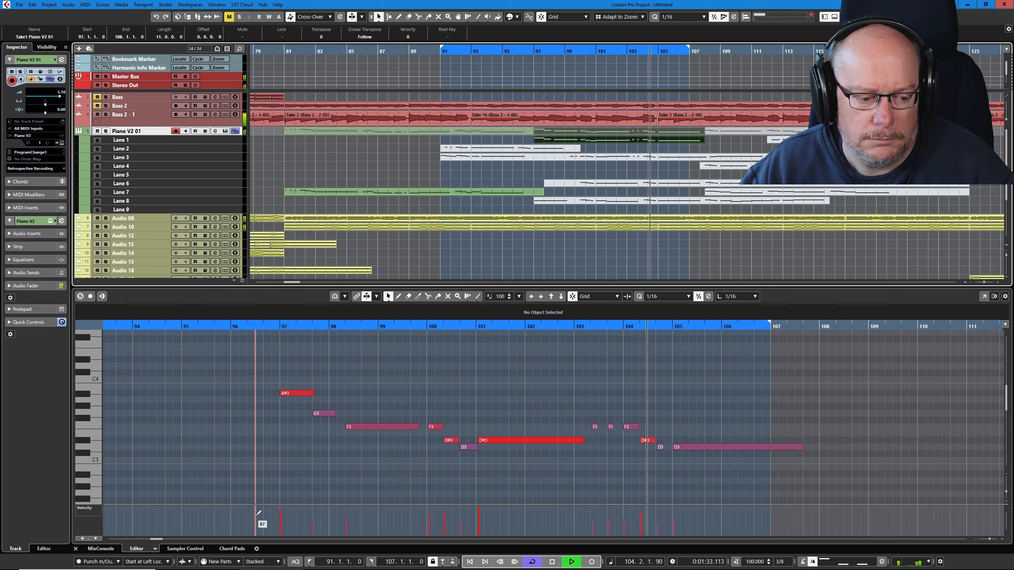
pyautogui.click(280, 520)
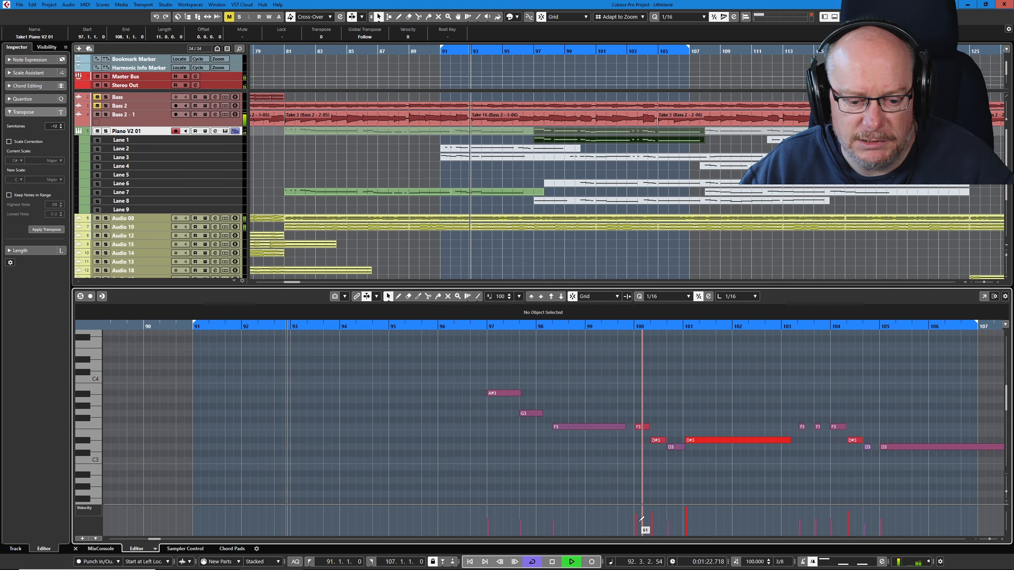
pyautogui.moveTo(642, 519); pyautogui.dragTo(693, 524)
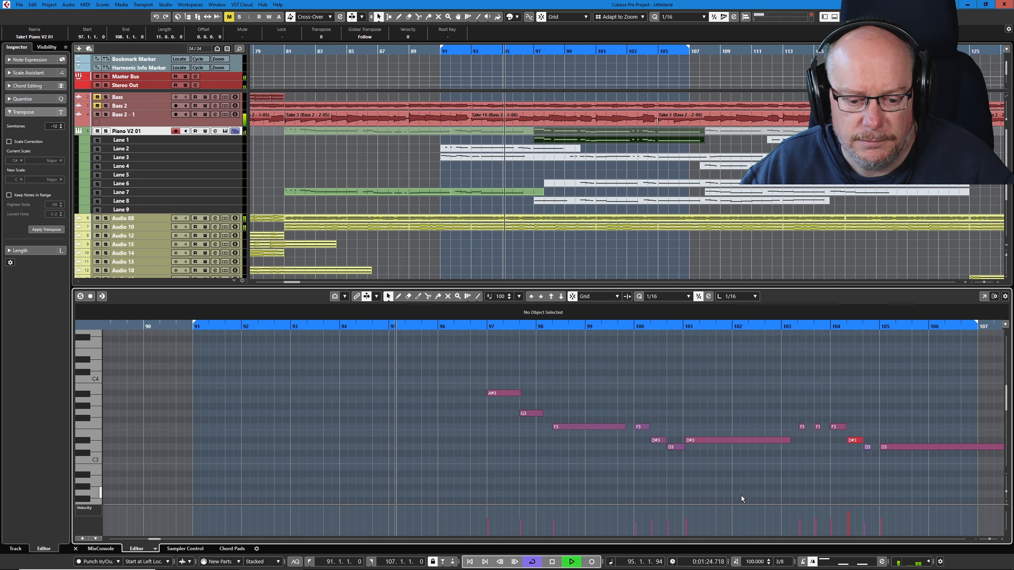
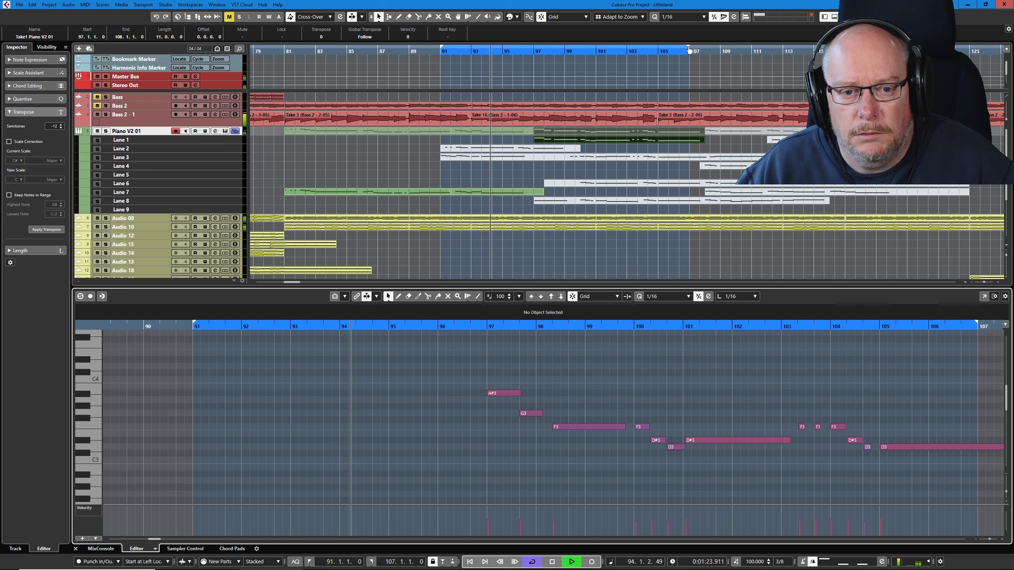
# - Extend the cycle range's right locator to bar 108 and split the Lane 1, 3, 6 and 8 takes at bar 100
pyautogui.moveTo(689, 49); pyautogui.dragTo(703, 49)
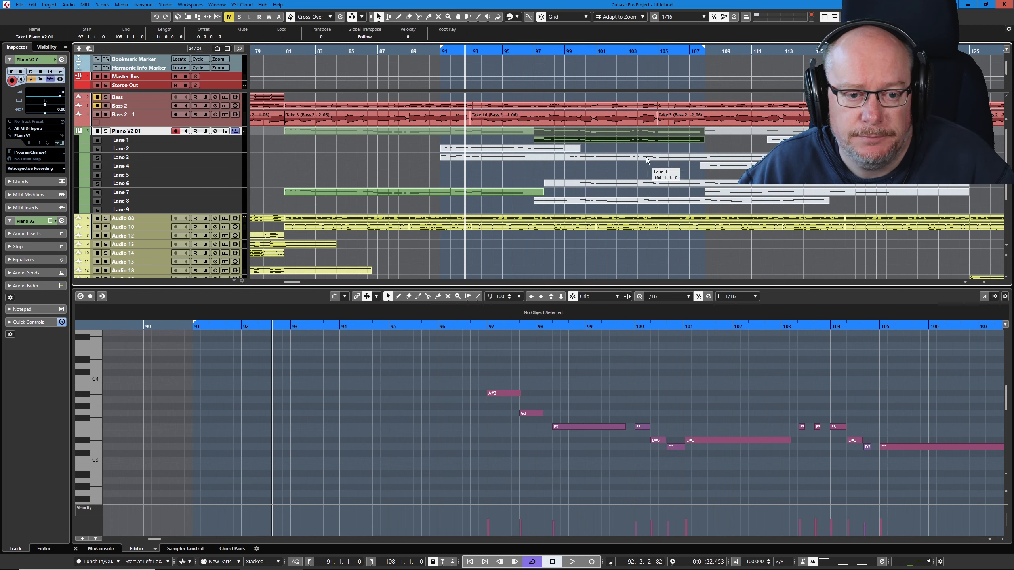
pyautogui.hotkey('alt', 's')
pyautogui.rightClick(634, 158)
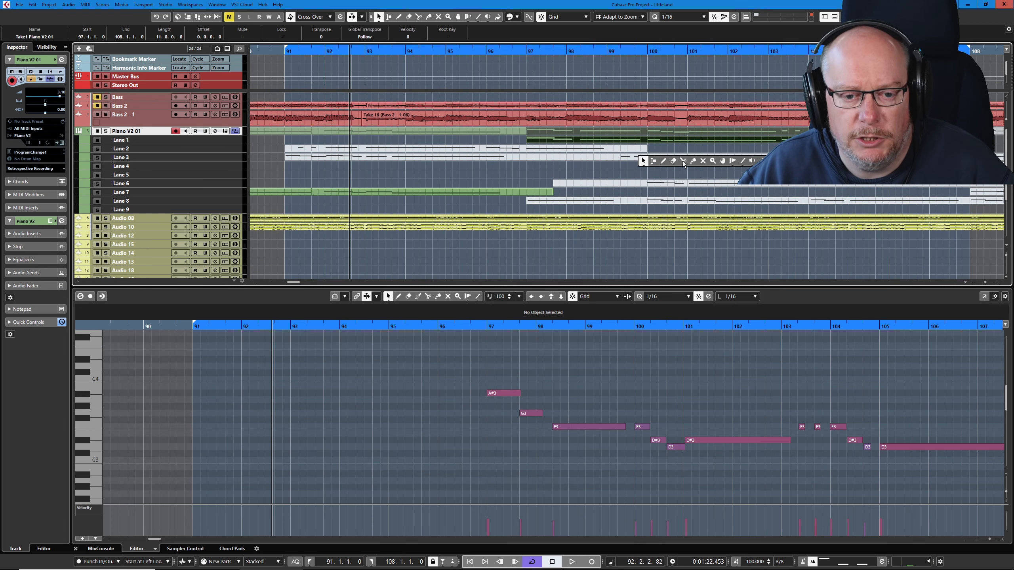
pyautogui.click(683, 161)
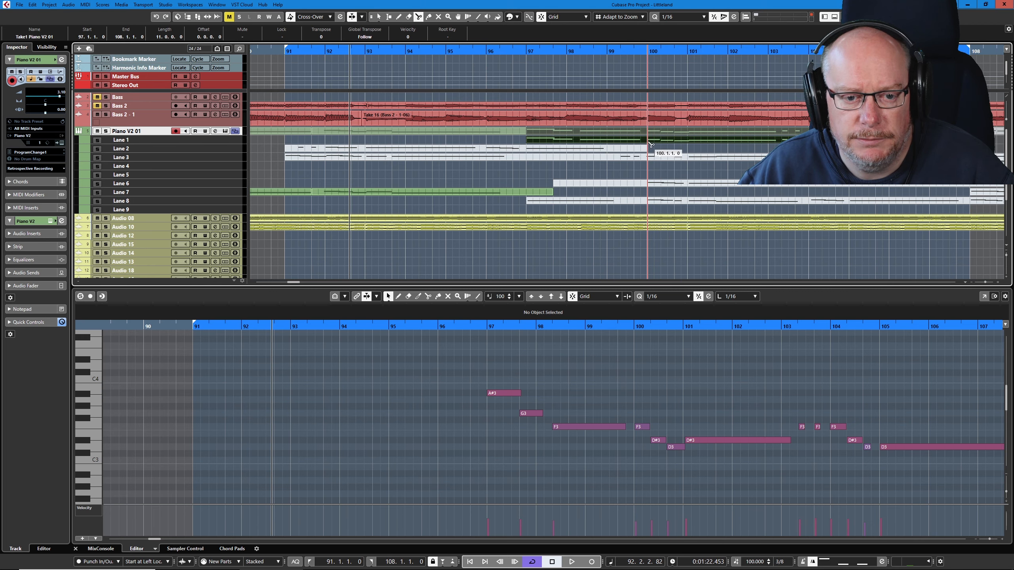
pyautogui.click(650, 143)
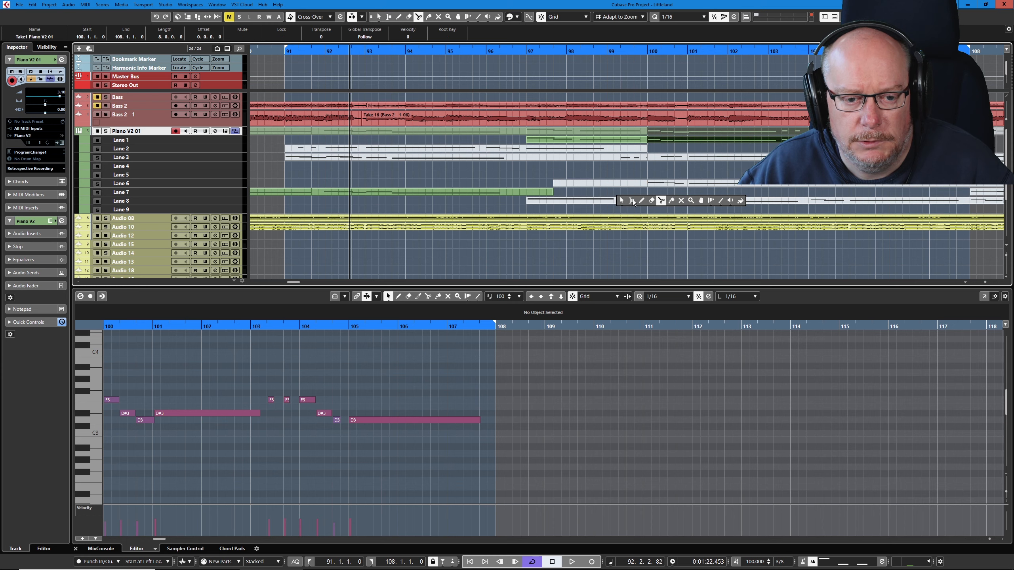
# - Erase the Lane 2, Lane 3, Lane 6 and Lane 8 sections before bar 100
pyautogui.click(651, 200)
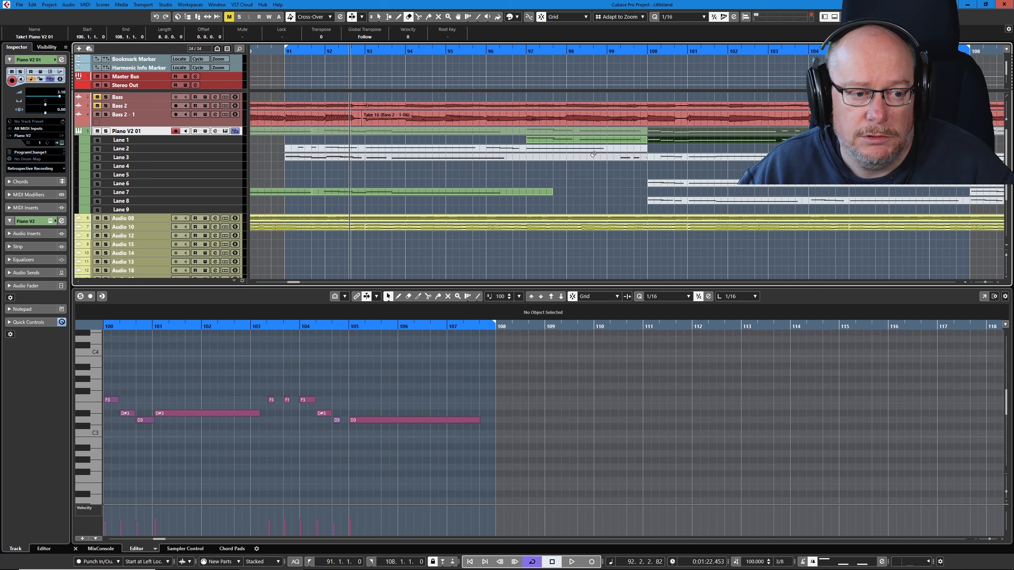
pyautogui.click(594, 155)
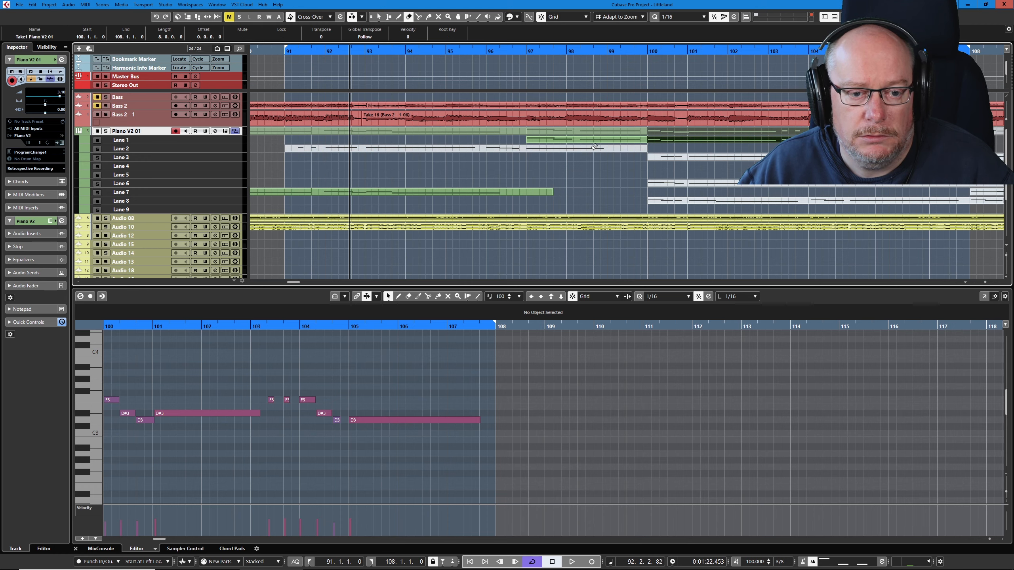
pyautogui.click(594, 147)
# - Set the left locator to bar 97, play the cycle, and split the Lane 3, 6 and 8 takes at bar 108
pyautogui.scroll(-3, 535, 194)
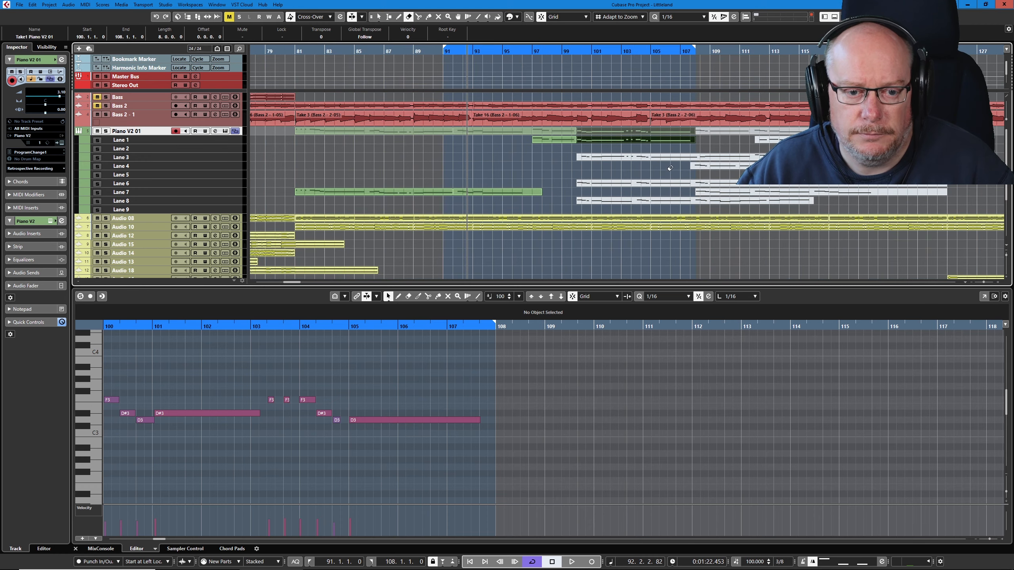
pyautogui.scroll(3, 671, 168)
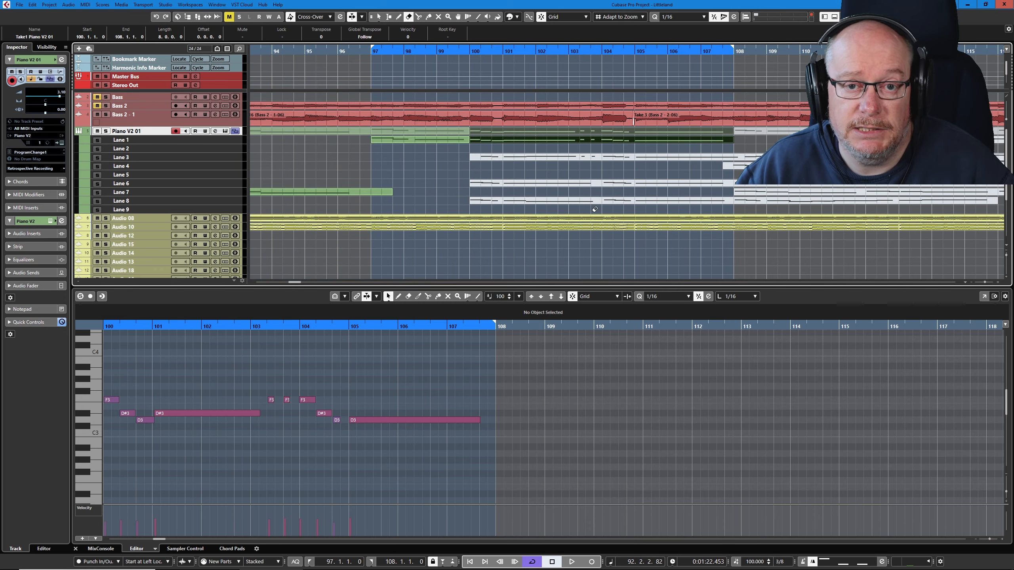
pyautogui.press('space')
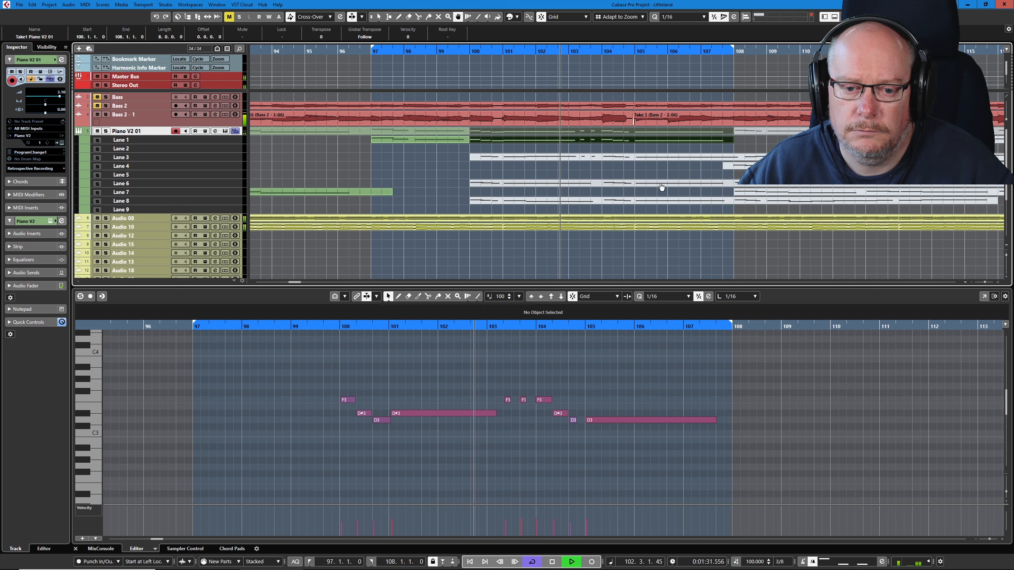
pyautogui.rightClick(723, 170)
pyautogui.click(740, 168)
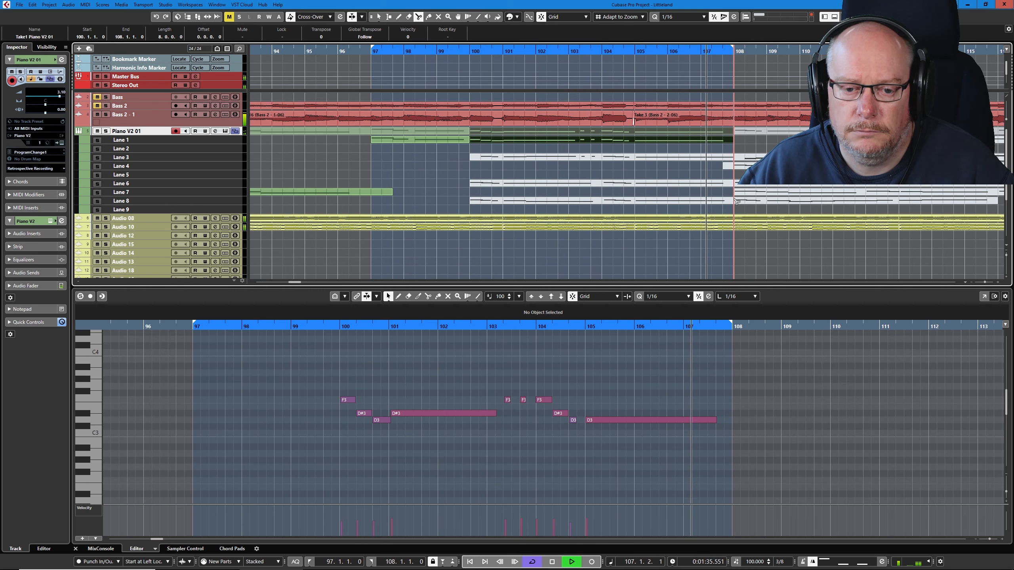
pyautogui.rightClick(701, 181)
pyautogui.click(732, 180)
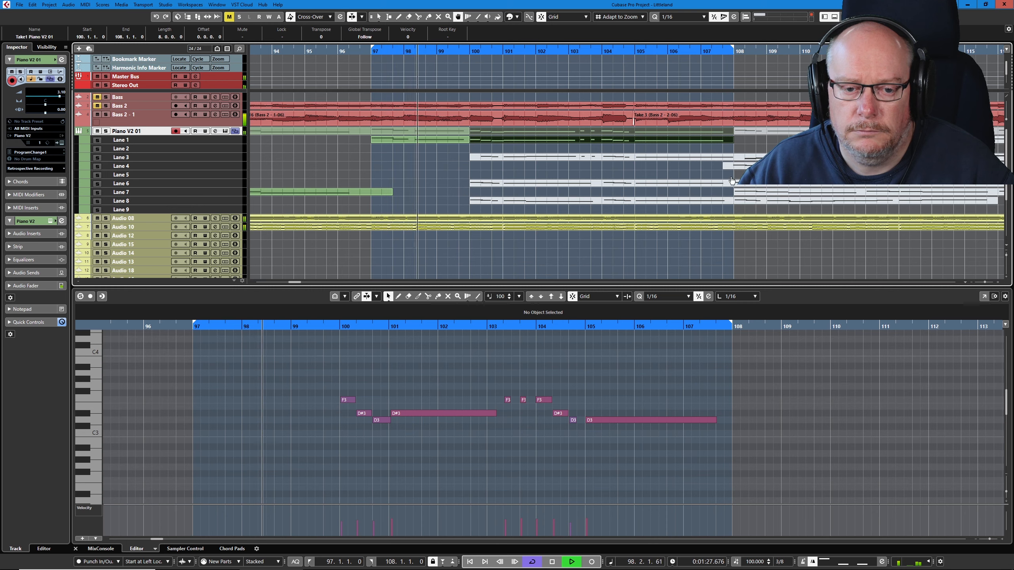
# - Audition the Lane 3 and Lane 6 takes for bars 100 to 108 and open the Lane 6 take's notes
pyautogui.click(632, 158)
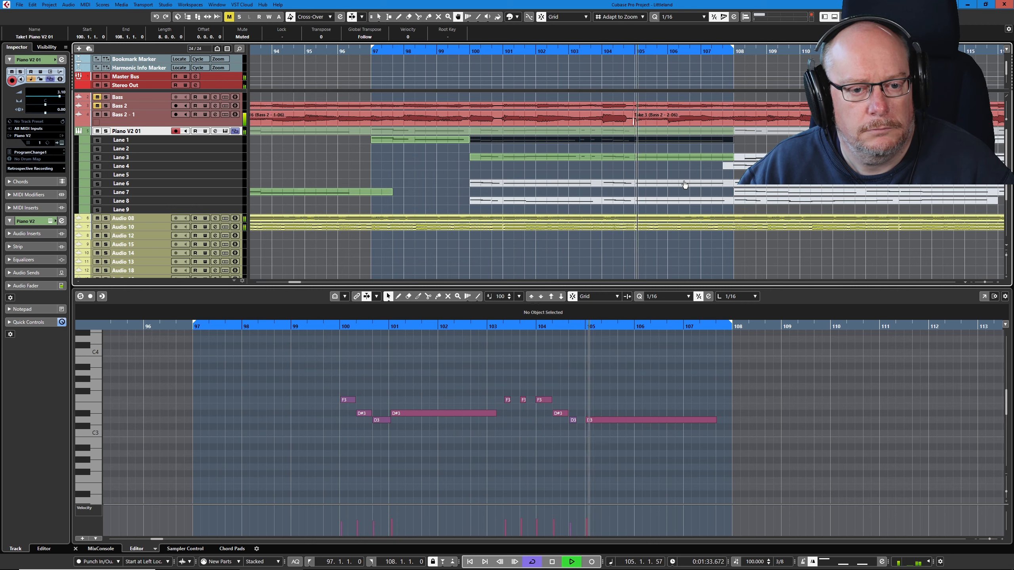
pyautogui.click(583, 150)
pyautogui.click(592, 181)
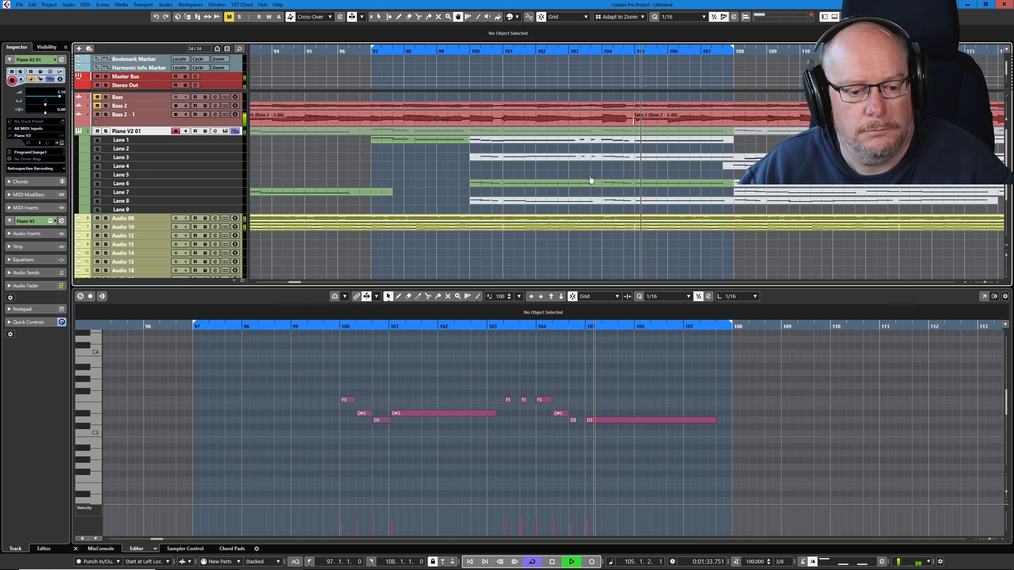
pyautogui.click(594, 184)
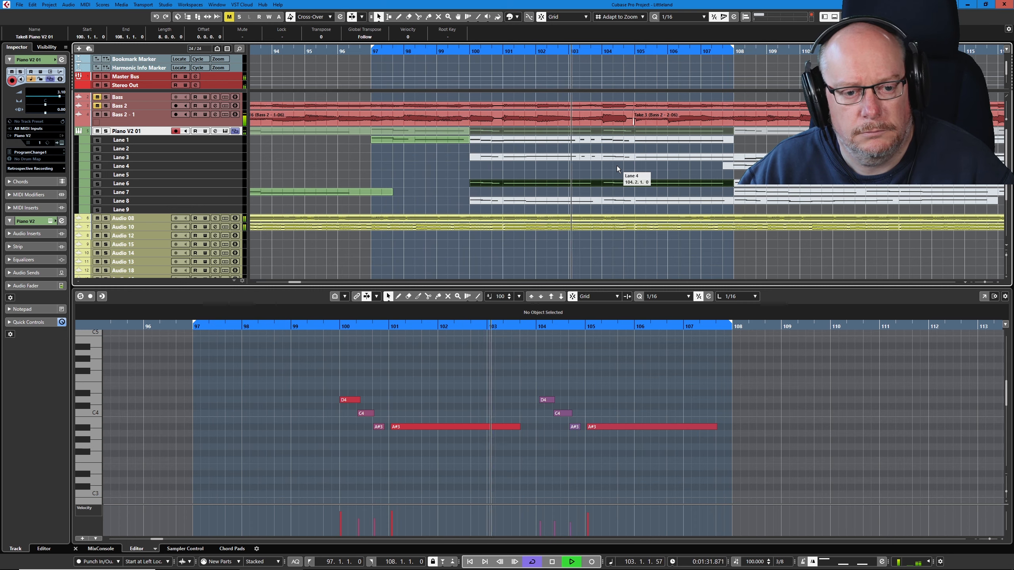
# - Make the Lane 8 take from bar 100 to 108 active during playback and open its notes
pyautogui.rightClick(629, 190)
pyautogui.click(706, 189)
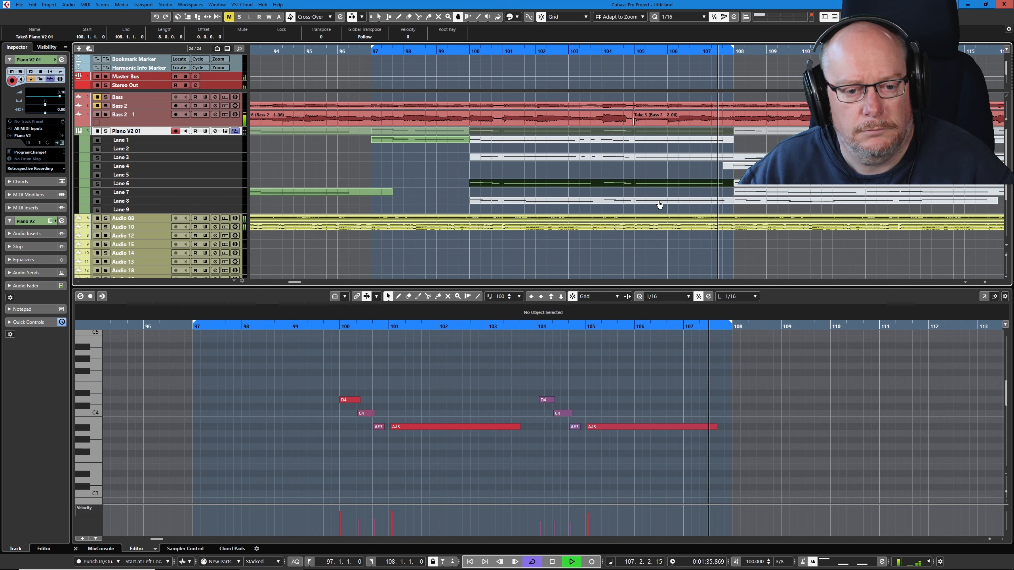
pyautogui.click(662, 201)
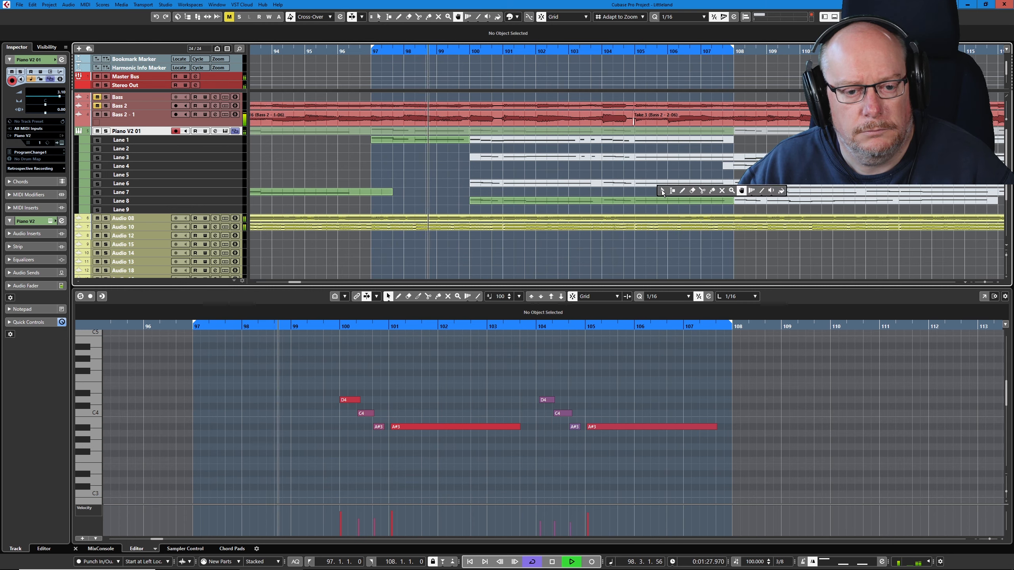
pyautogui.click(660, 202)
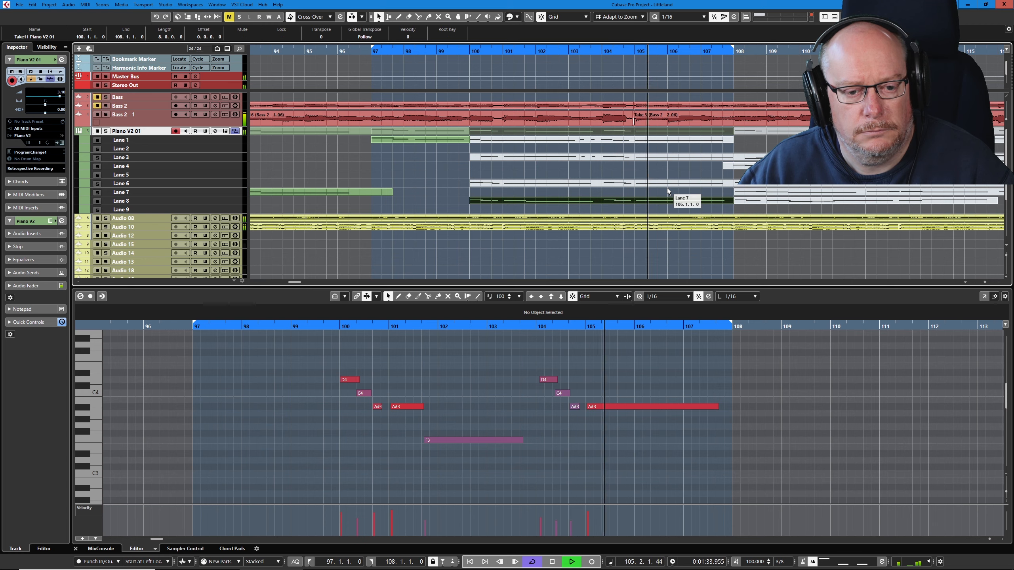
# - Erase the Lane 6 and Lane 3 sections between bars 100 and 108
pyautogui.rightClick(597, 168)
pyautogui.click(629, 175)
pyautogui.click(628, 180)
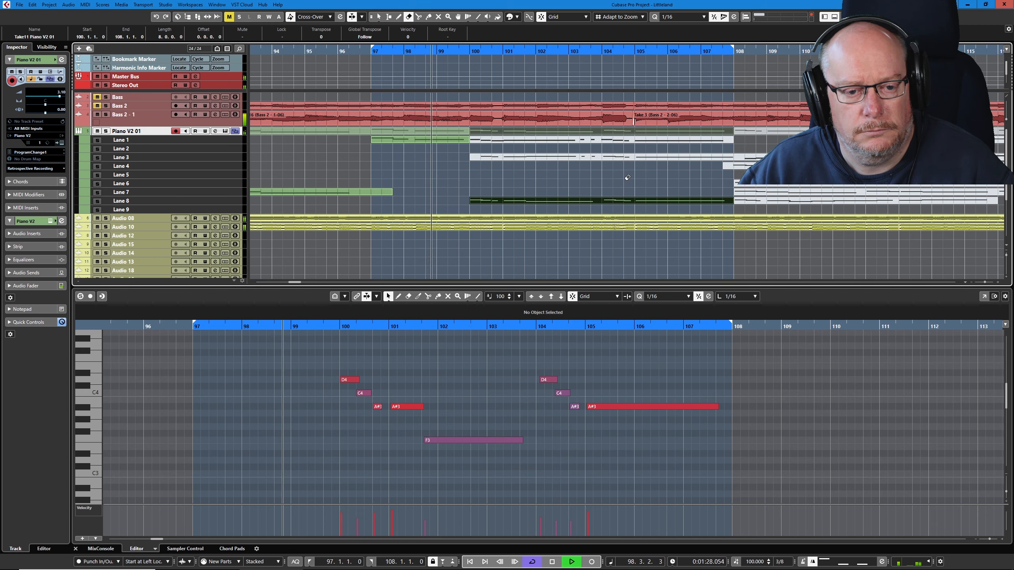
pyautogui.click(581, 155)
# - Switch the active take for bars 100 to 108 to Lane 1 and back to Lane 8 to compare them
pyautogui.rightClick(584, 155)
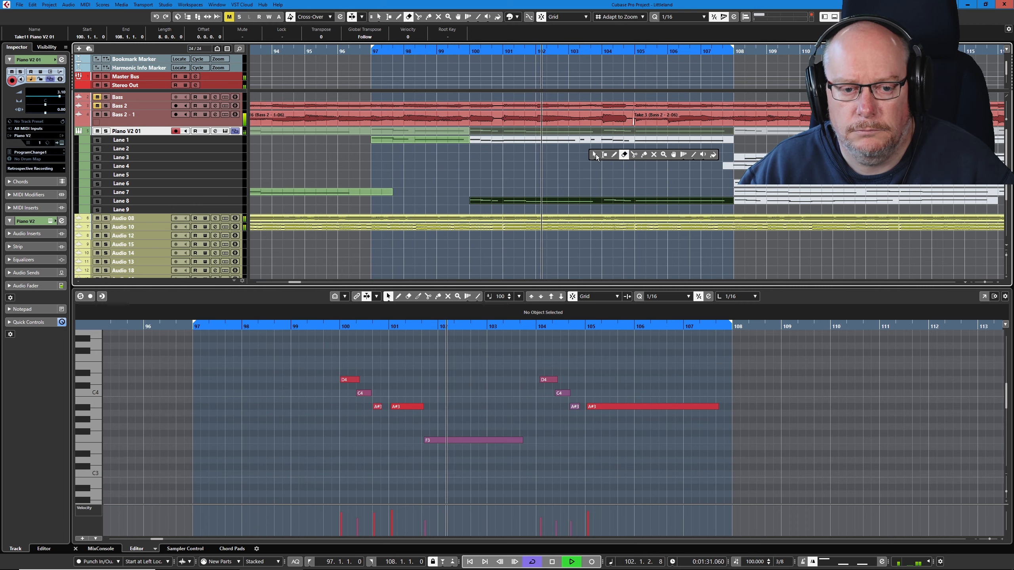
pyautogui.click(673, 155)
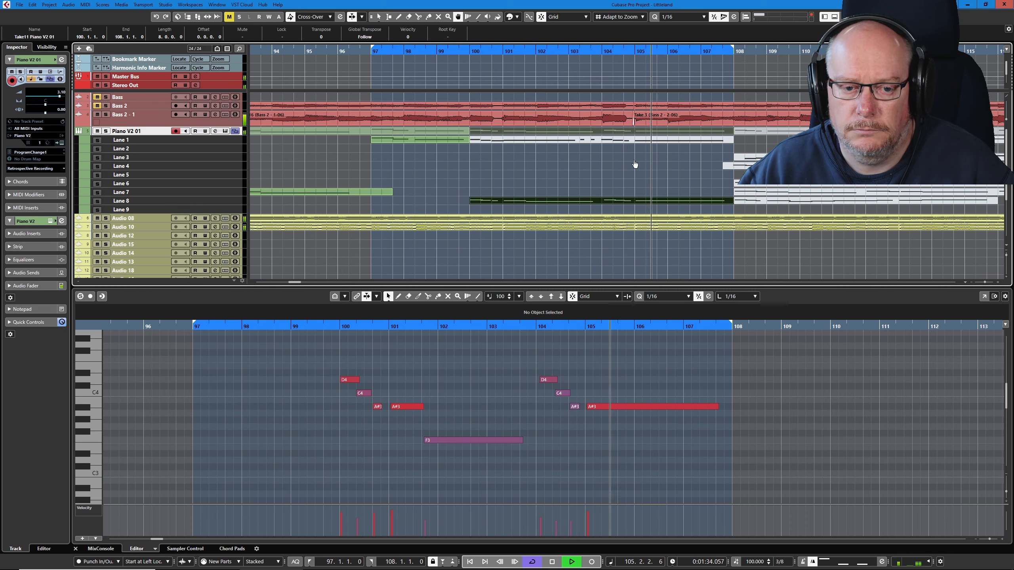
pyautogui.click(602, 140)
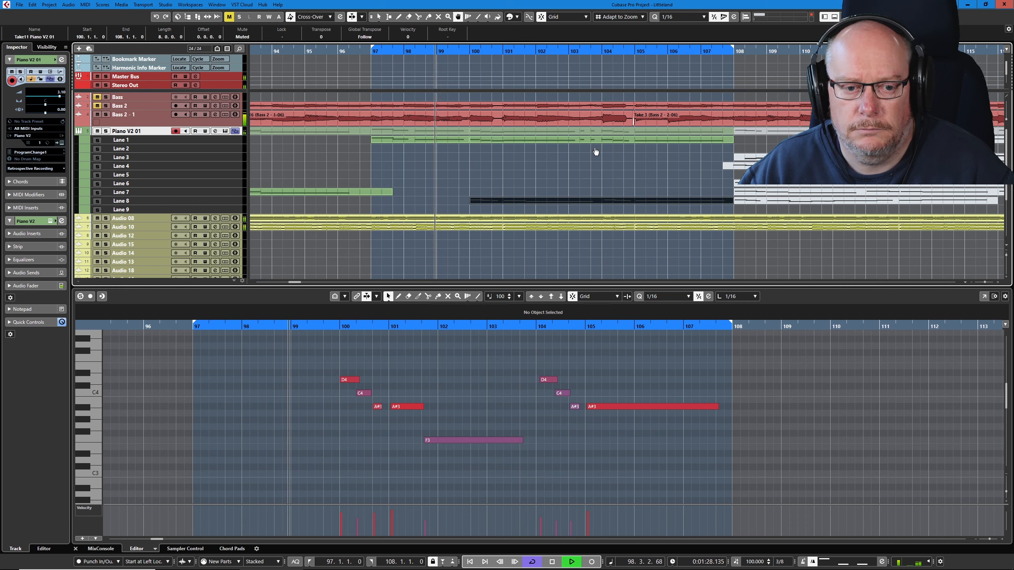
pyautogui.click(597, 142)
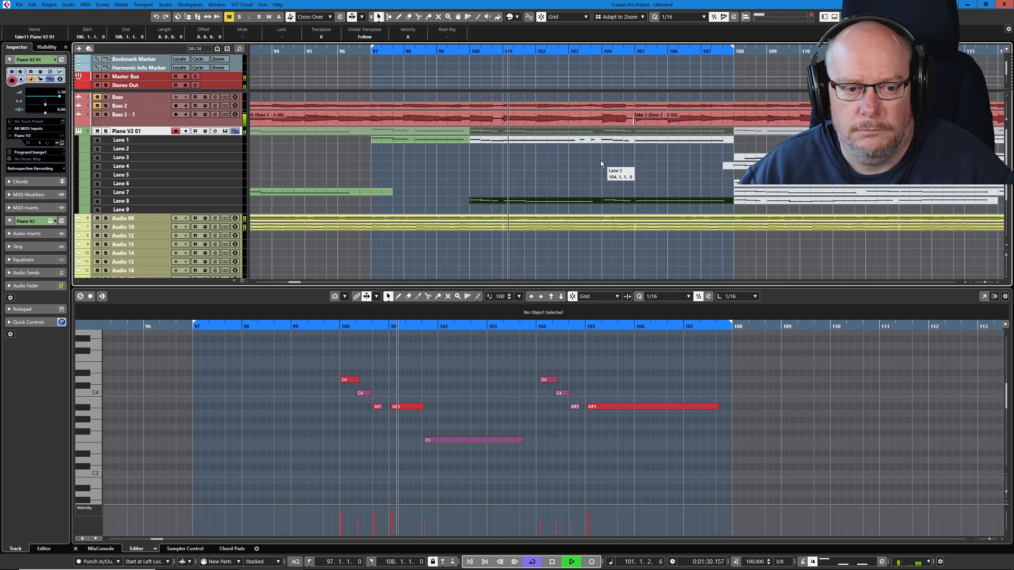
# - Stop playback, make the Lane 1 take for bars 100 to 108 active, and open its notes
pyautogui.press('space')
pyautogui.rightClick(583, 154)
pyautogui.click(664, 154)
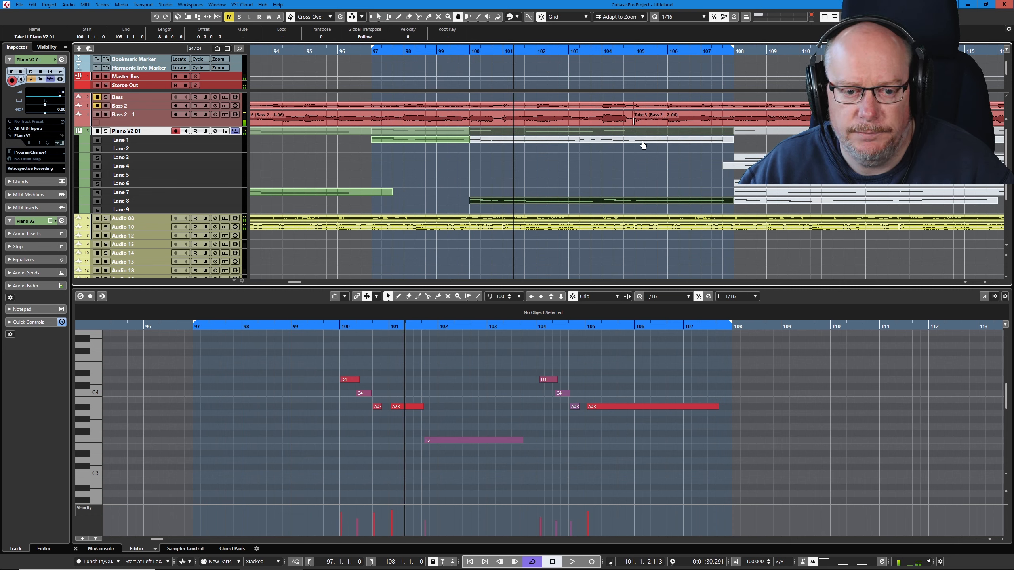
pyautogui.click(641, 140)
pyautogui.click(618, 152)
pyautogui.click(625, 139)
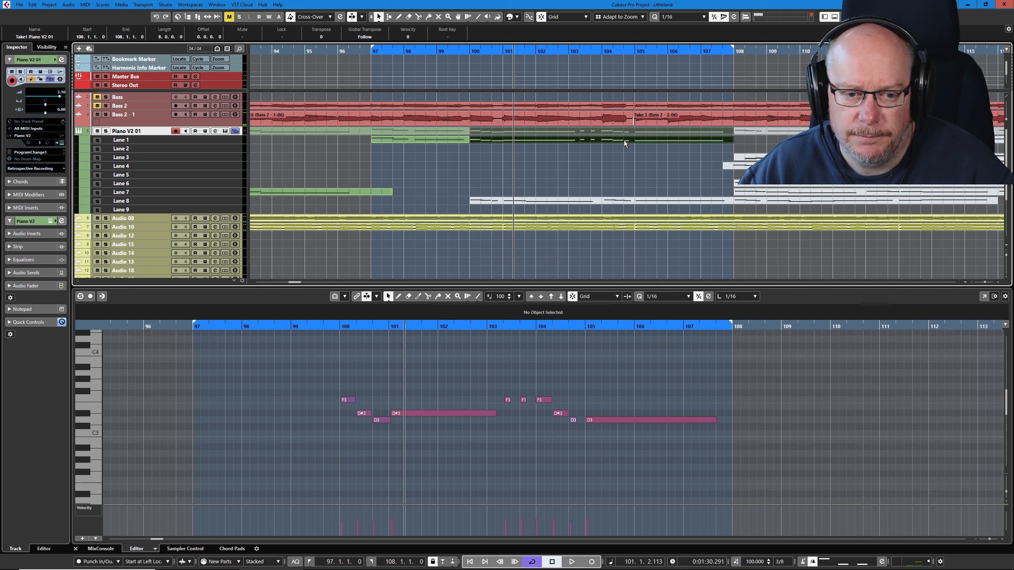
# - Play the cycle with the Lane 1 take active to check the phrases from bars 100 and 104
pyautogui.press('space')
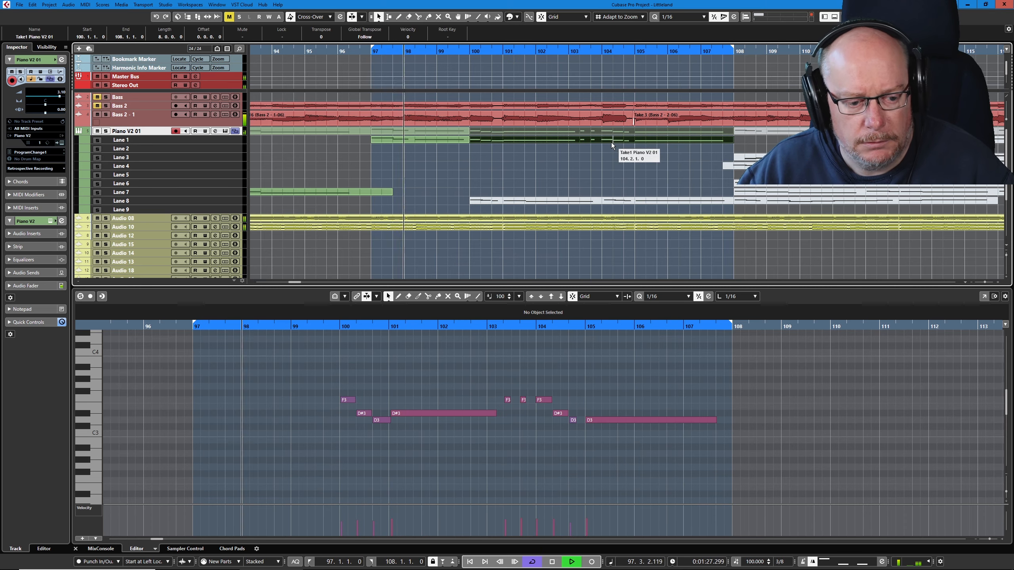
pyautogui.rightClick(577, 171)
pyautogui.click(655, 172)
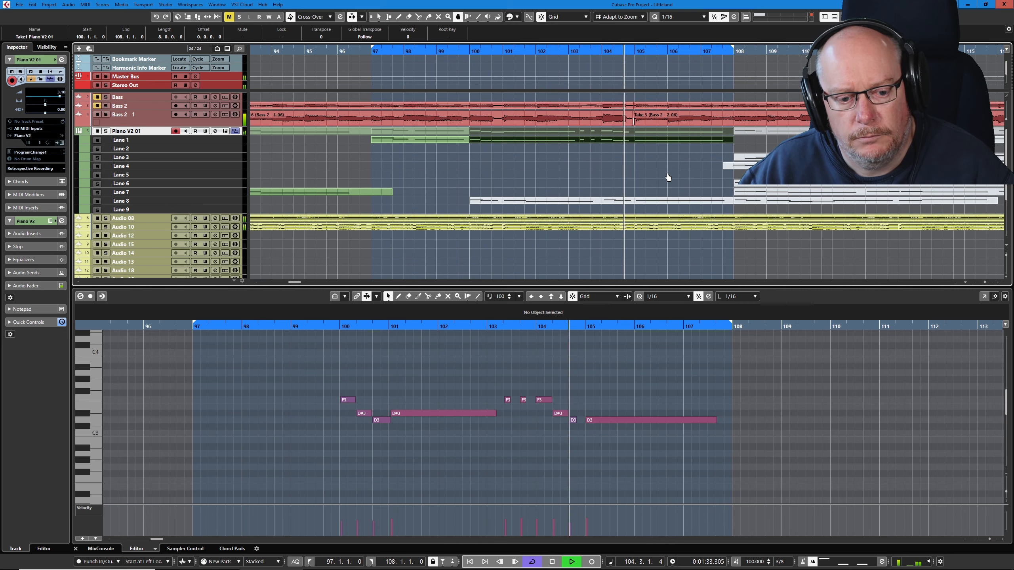
pyautogui.press('space')
pyautogui.click(622, 351)
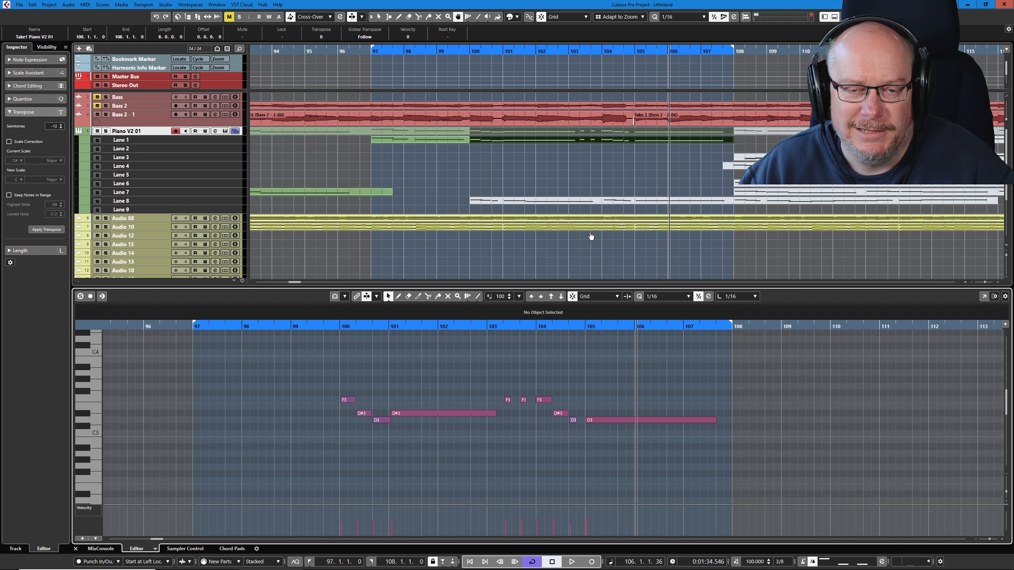
# - Replay the cycle from bar 97, switch bars 100 to 108 to the Lane 8 take, and open its notes
pyautogui.click(610, 162)
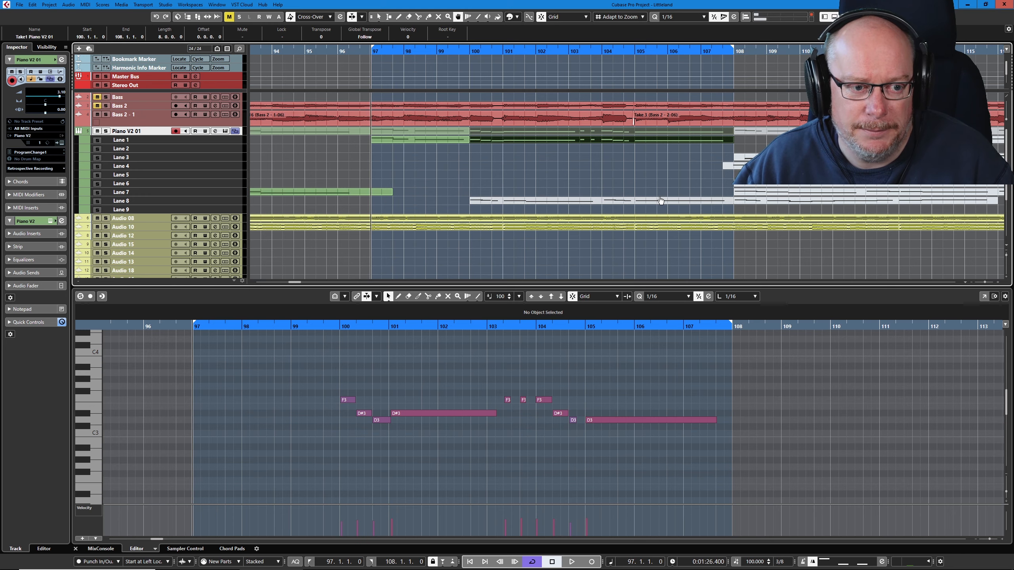
pyautogui.press('space')
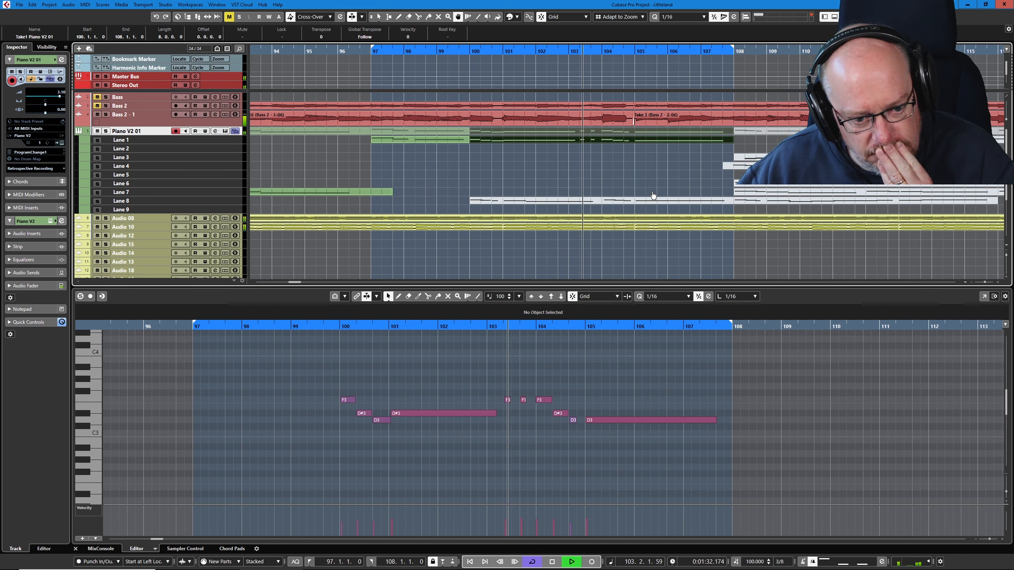
pyautogui.click(594, 202)
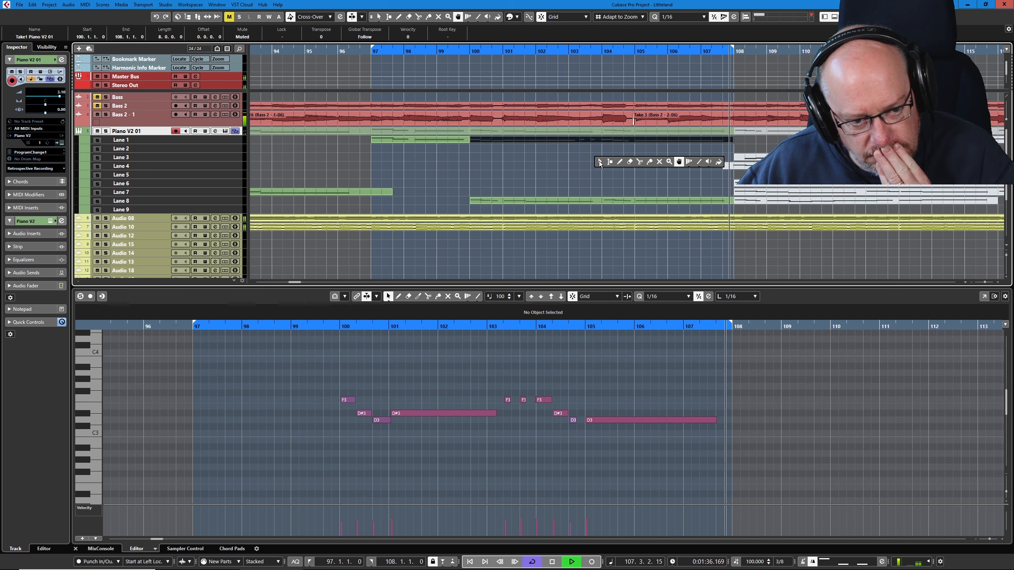
pyautogui.click(594, 201)
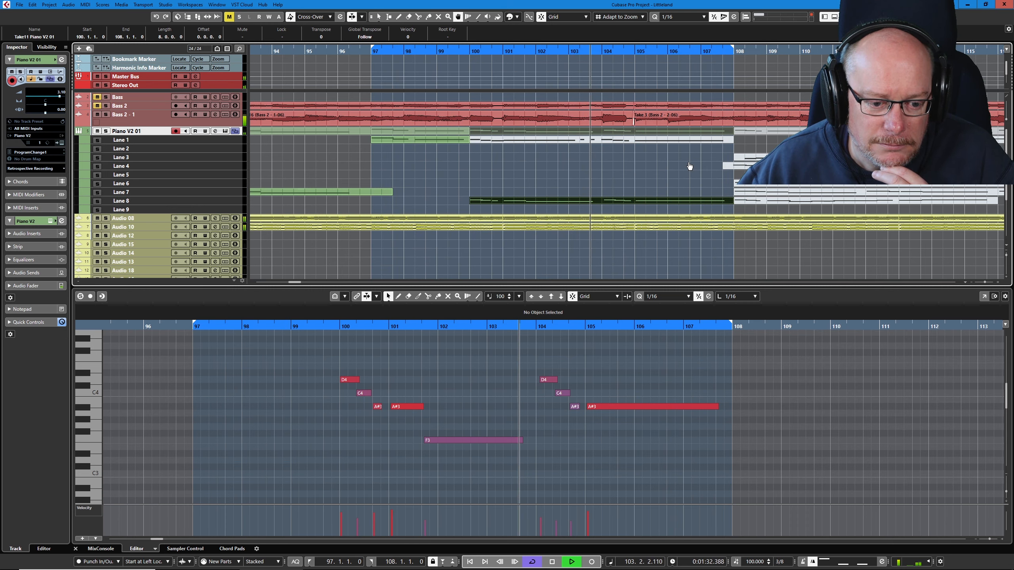
# - Make the Lane 1 take for bars 100 to 108 active again, open its notes, and stop playback
pyautogui.click(656, 143)
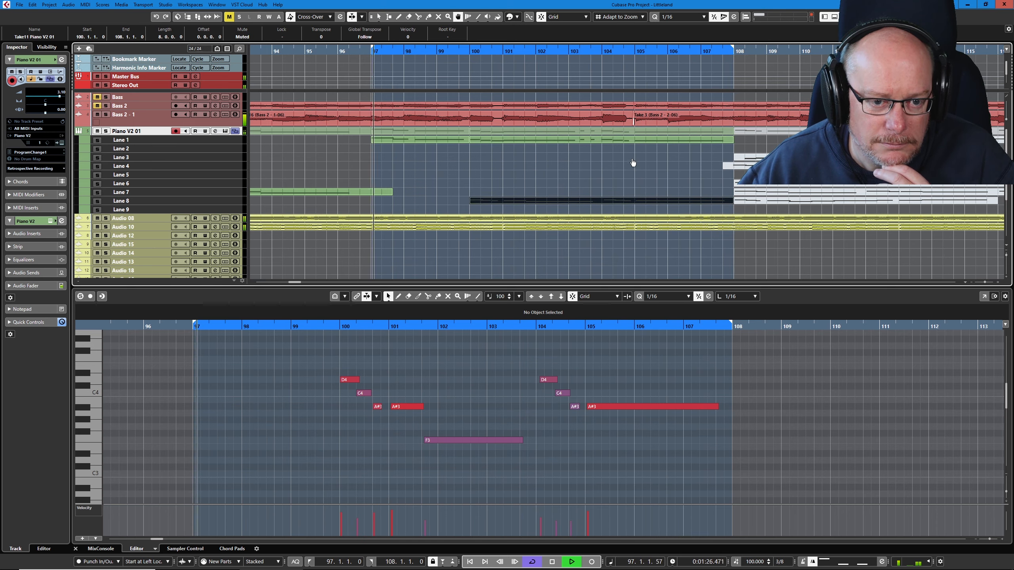
pyautogui.click(639, 136)
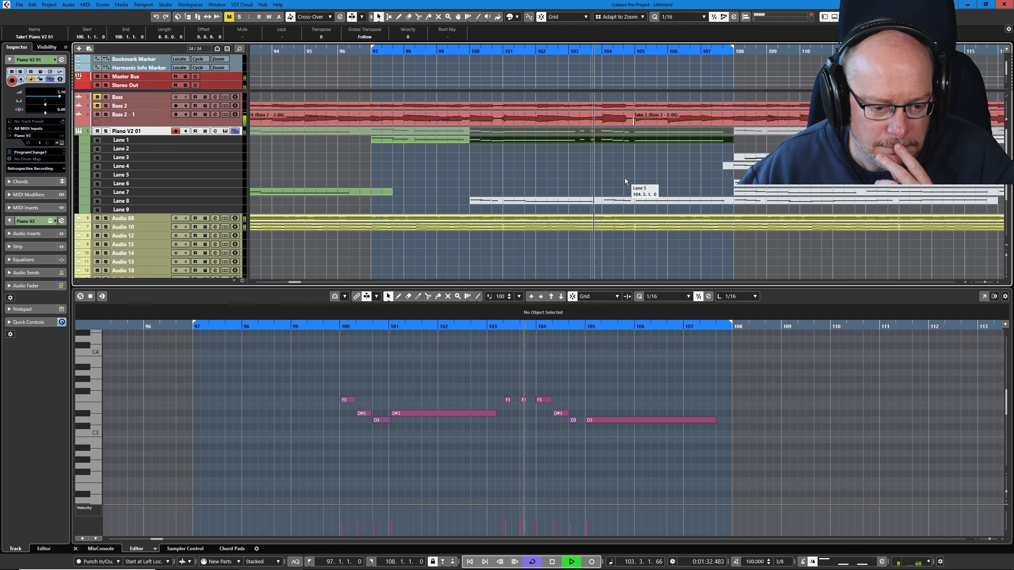
pyautogui.press('space')
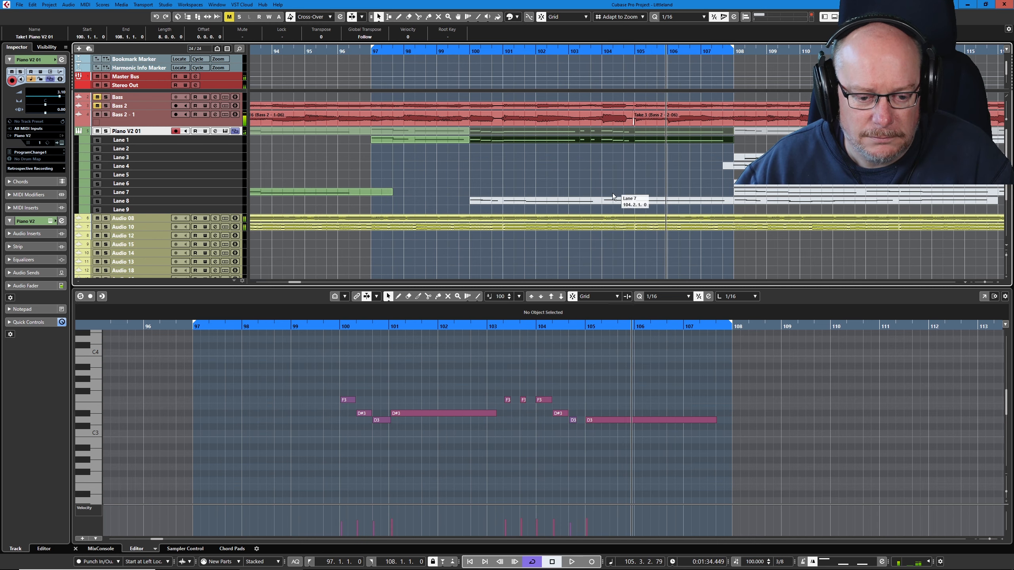
# - Split the long D3 note at 105.3 in the Lane 1 take and transpose its second part down to A#2
pyautogui.rightClick(597, 396)
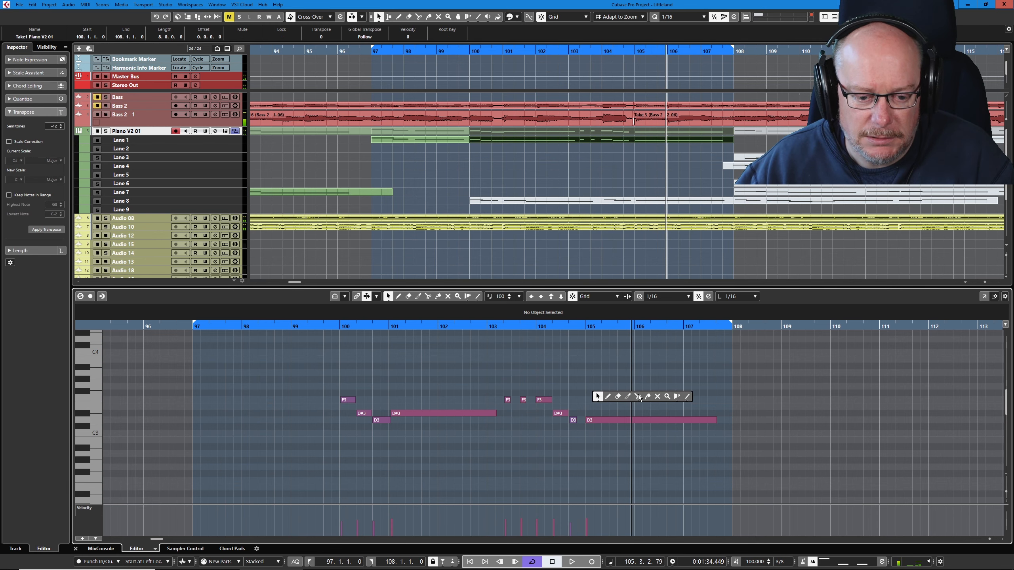
pyautogui.click(638, 397)
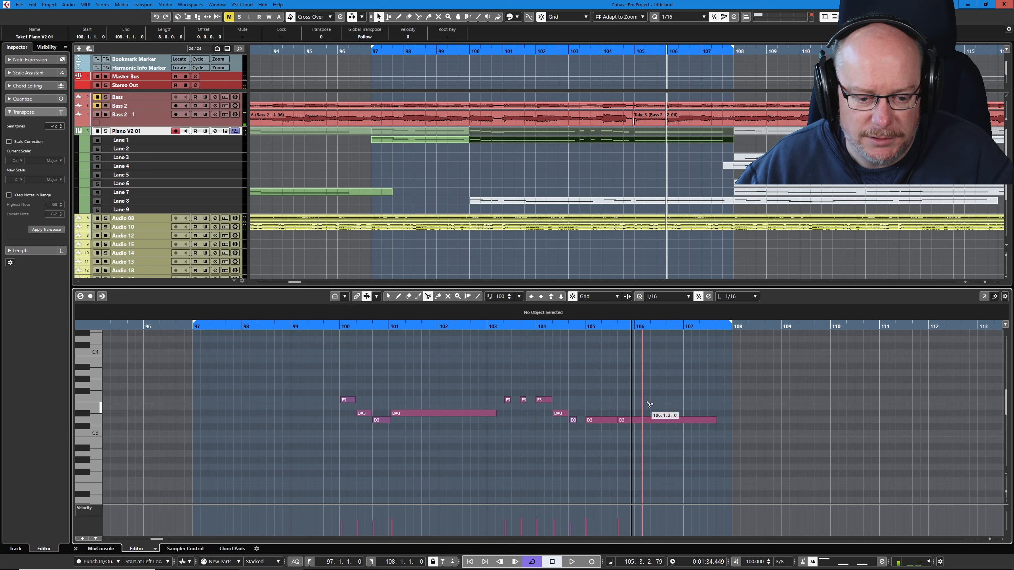
pyautogui.click(650, 422)
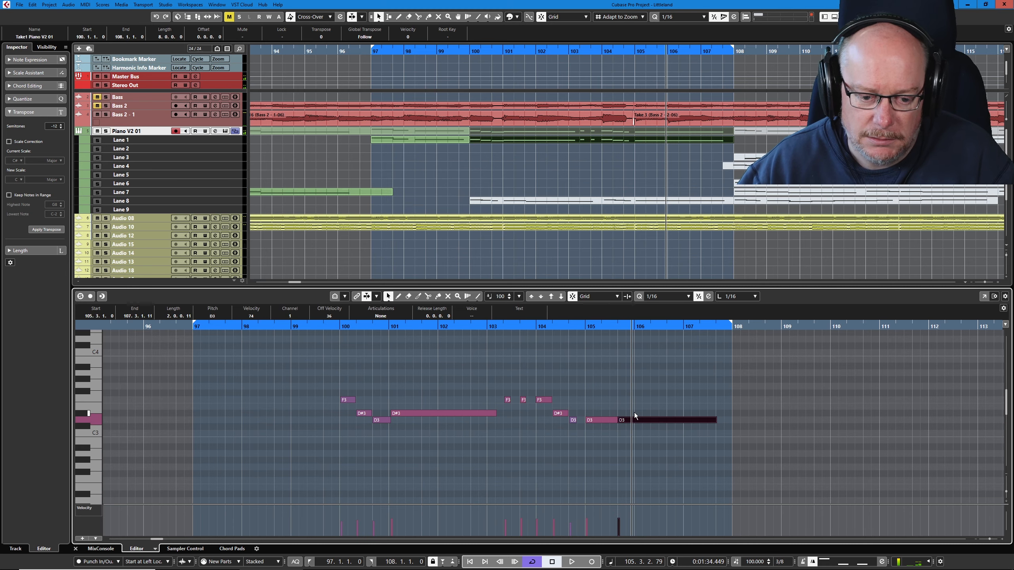
pyautogui.press('Down')
pyautogui.press('Down')
pyautogui.press('Down')
pyautogui.press('Down')
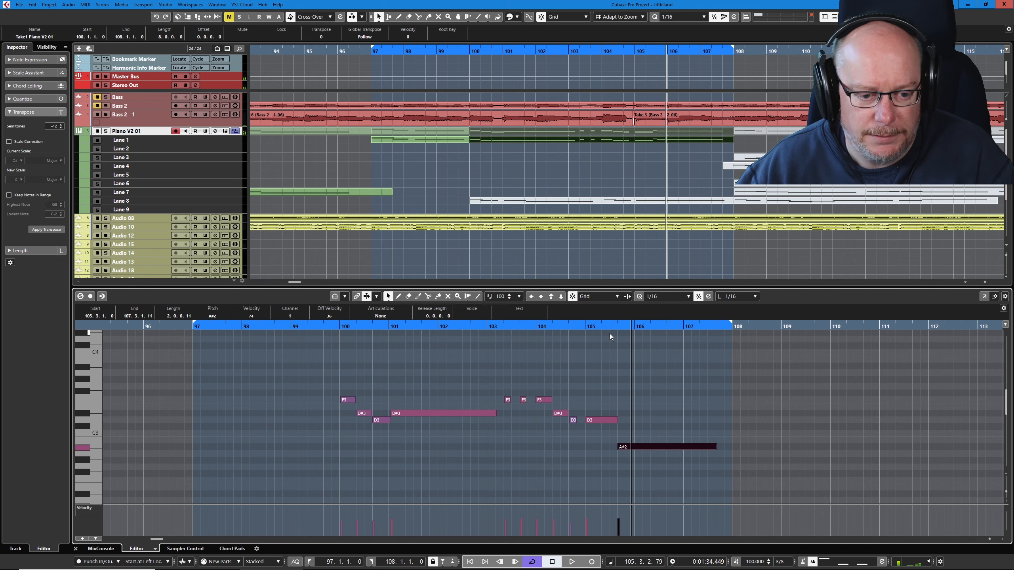
# - Play the corrected phrase, extend the cycle back to bar 81, and play from there
pyautogui.press('space')
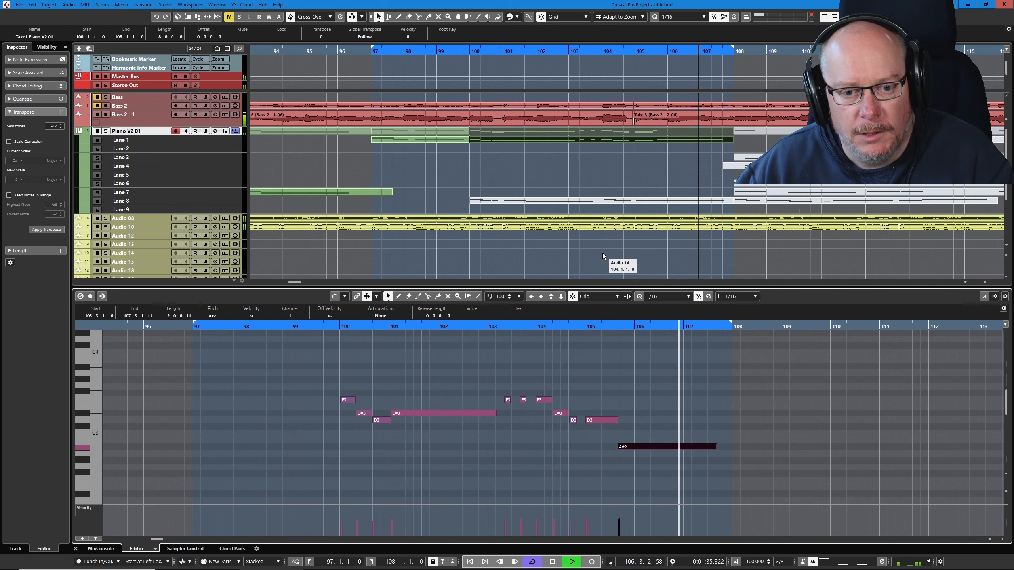
pyautogui.scroll(-4, 494, 152)
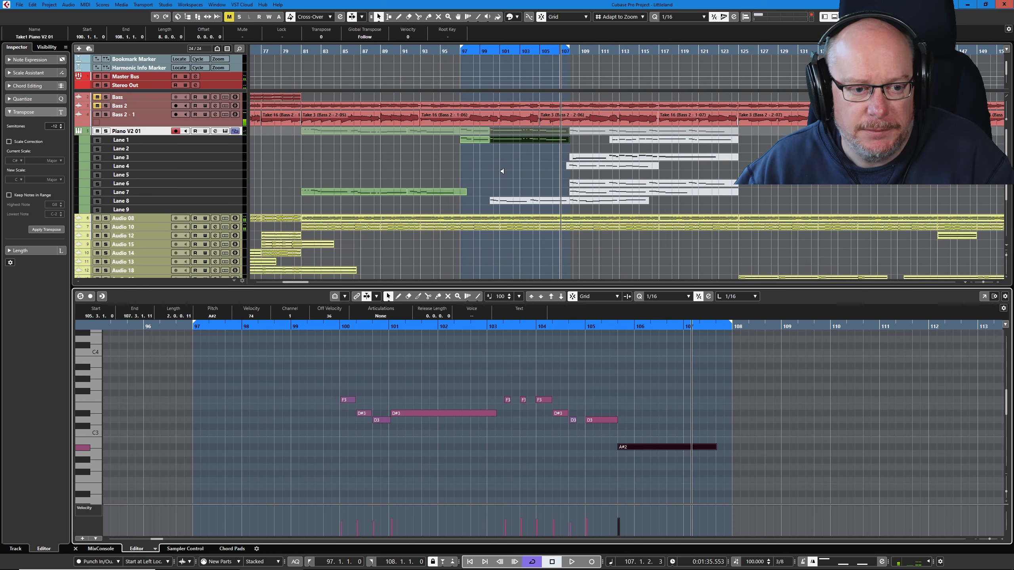
pyautogui.moveTo(461, 50); pyautogui.dragTo(345, 62)
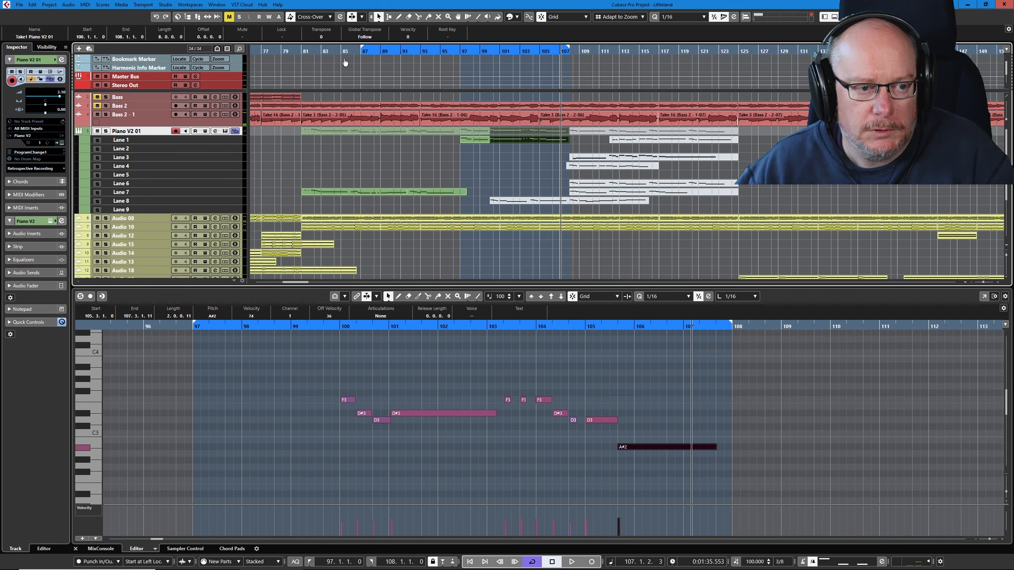
pyautogui.press('space')
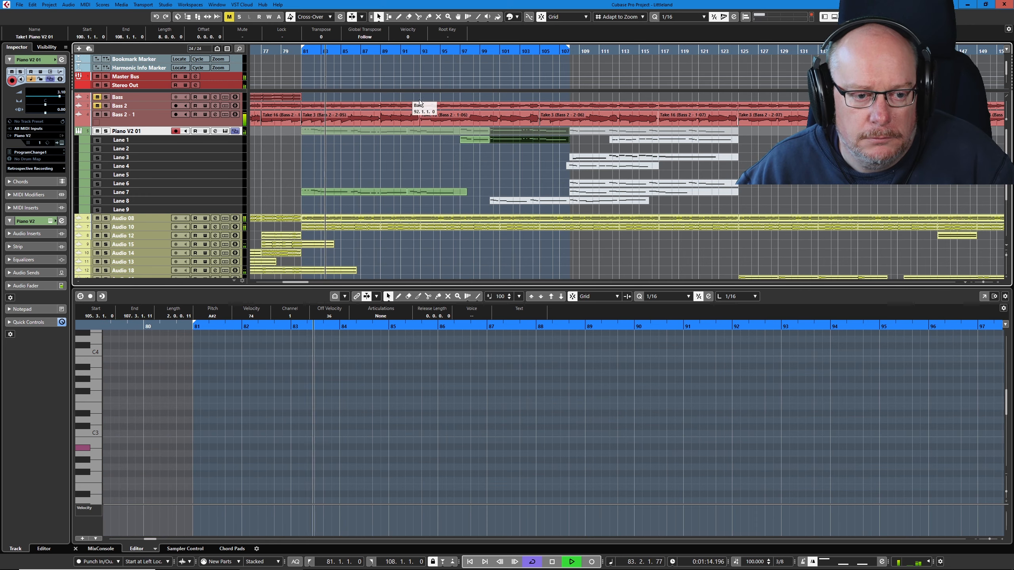
# - Split the Lane 7 take at bar 97 and erase the short remainder after it
pyautogui.rightClick(463, 182)
pyautogui.click(504, 183)
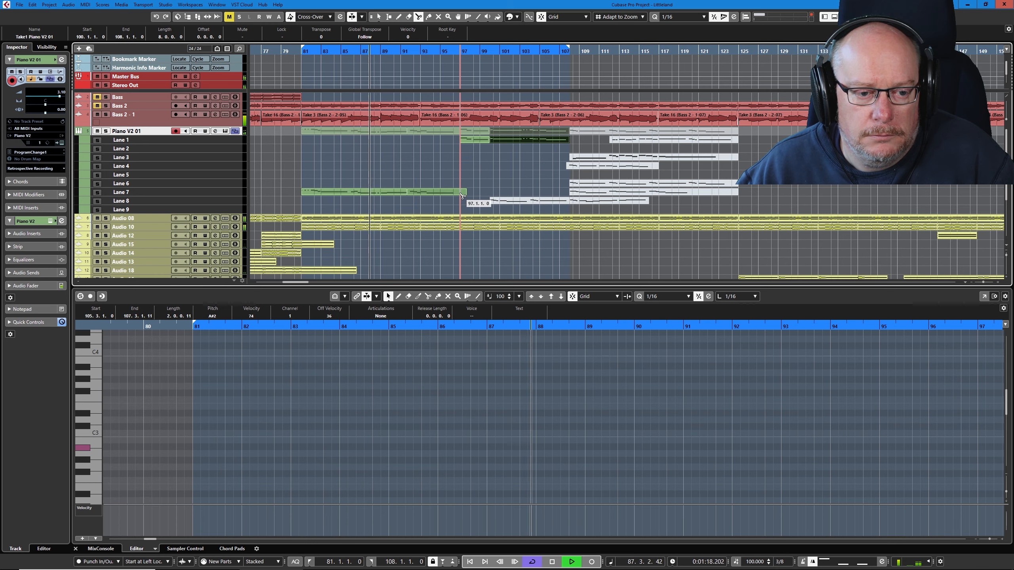
pyautogui.rightClick(475, 176)
pyautogui.click(502, 177)
pyautogui.click(464, 192)
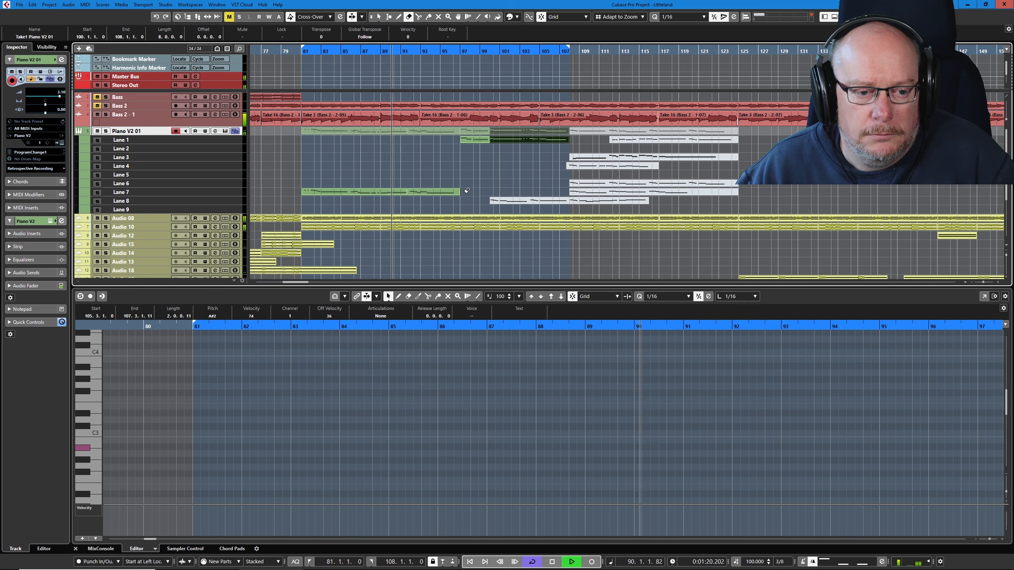
pyautogui.rightClick(448, 163)
pyautogui.click(447, 163)
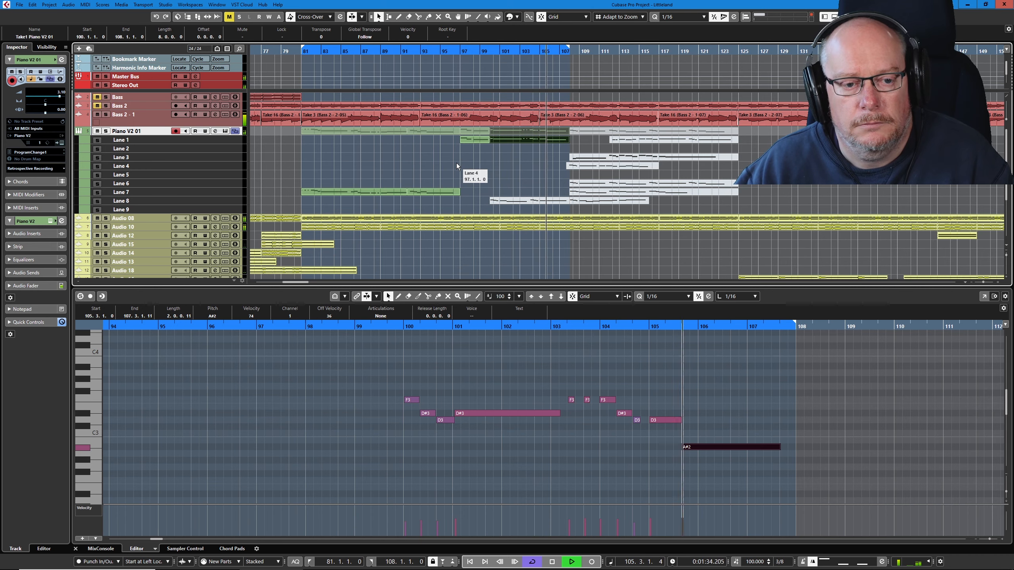
# - Stop playback, move the bars 81 to 97 take from Lane 7 to Lane 1, and remove the Lane 8 take before bar 108
pyautogui.press('space')
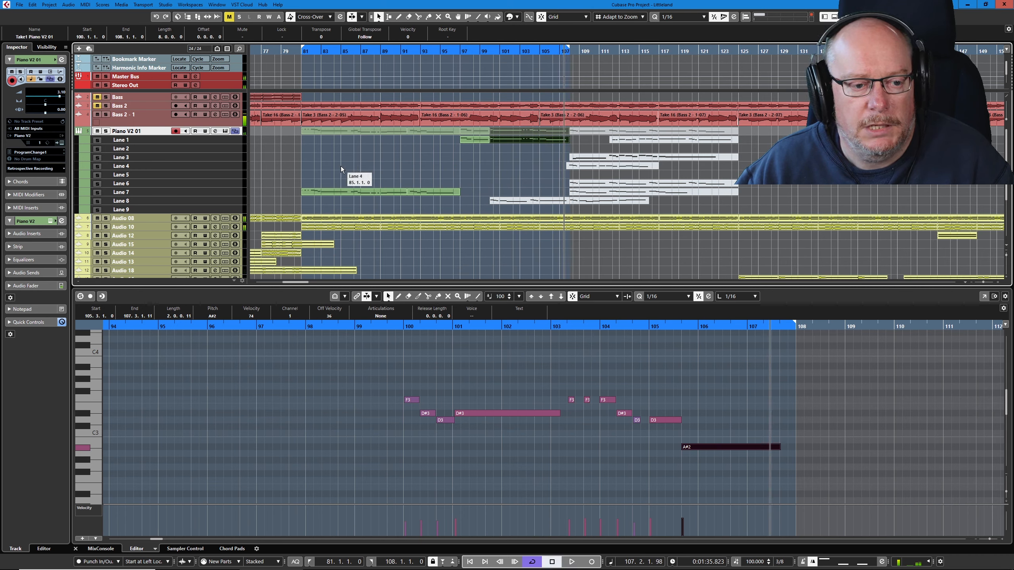
pyautogui.click(312, 176)
pyautogui.click(373, 193)
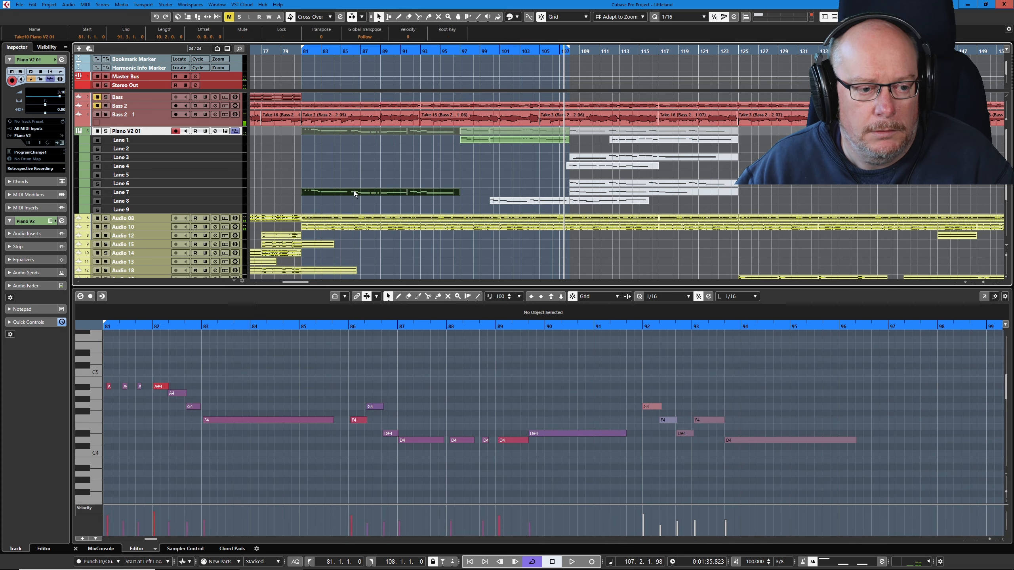
pyautogui.moveTo(354, 193); pyautogui.dragTo(356, 144)
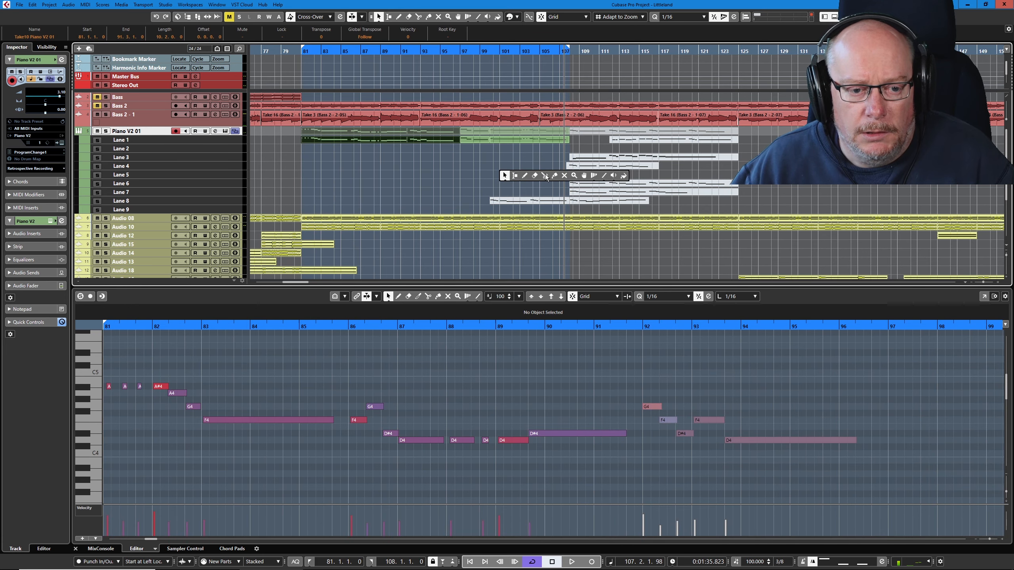
pyautogui.press('5')
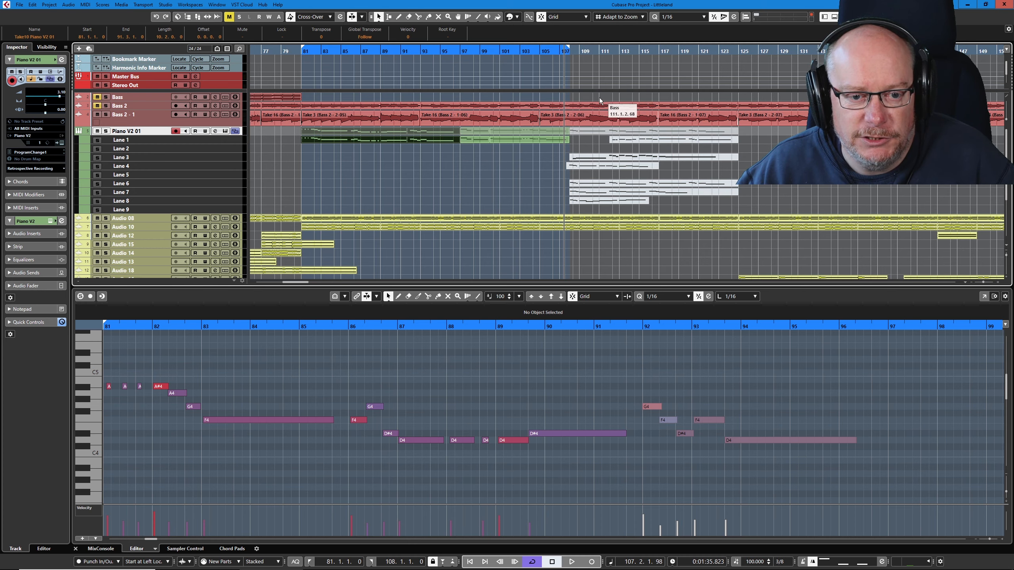
# - Make the Lane 3 take from bar 108 active, open its notes, and play the cycle from bar 108 to 117
pyautogui.scroll(4, 600, 101)
pyautogui.click(592, 155)
pyautogui.press('space')
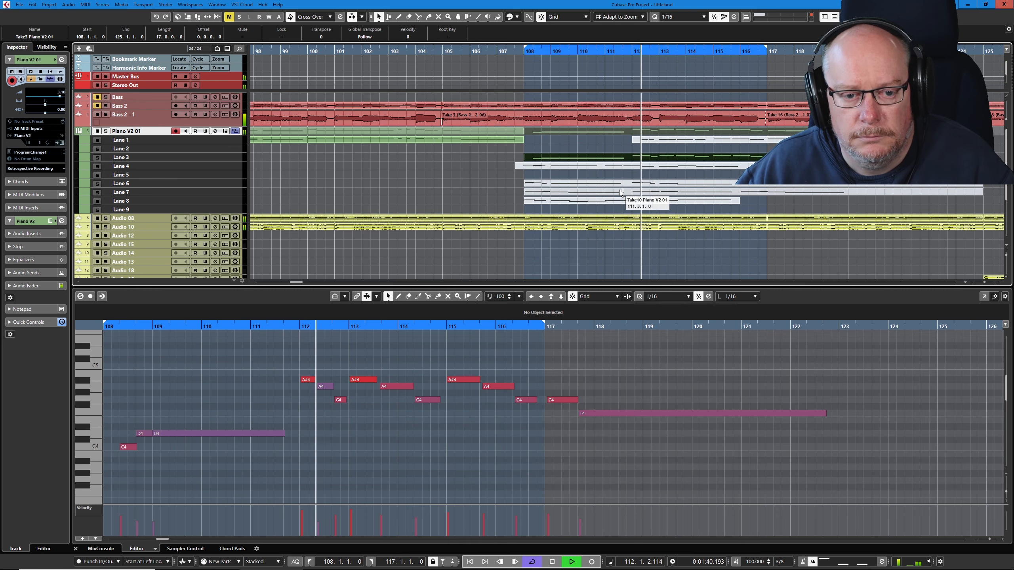
# - Extend the cycle back to bar 105 and replay it to check the lead-in to the Lane 3 take
pyautogui.press('space')
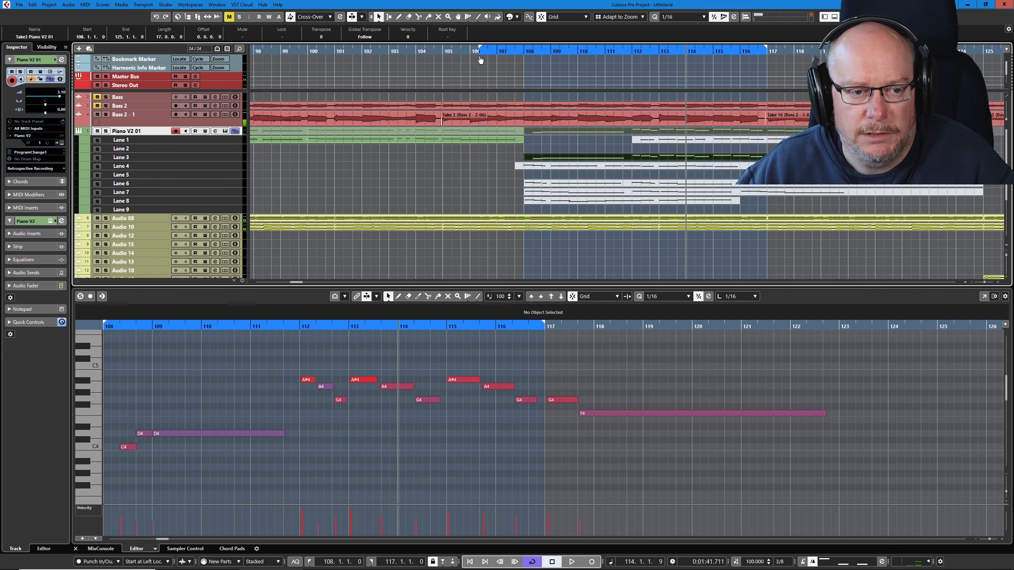
pyautogui.press('space')
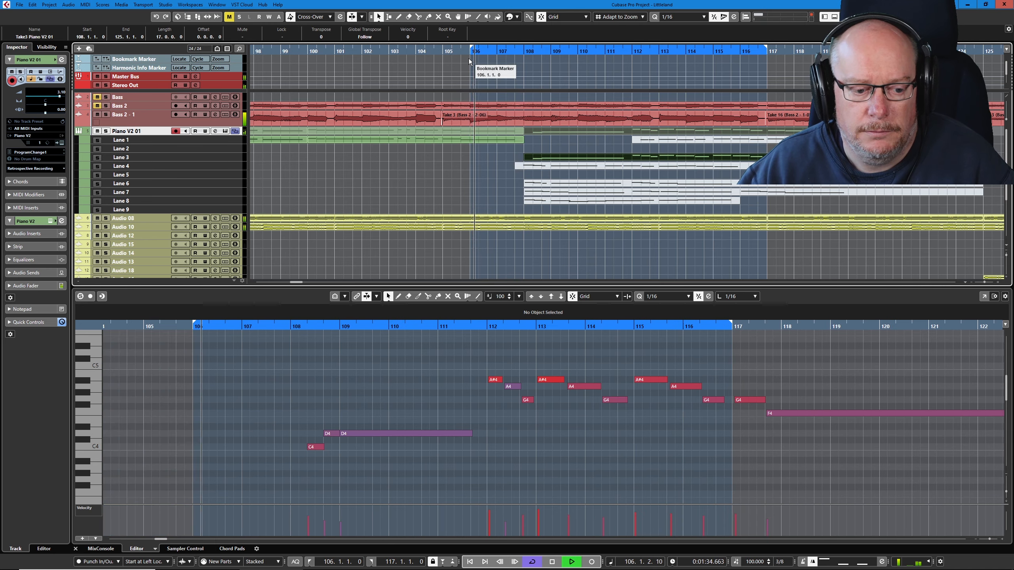
pyautogui.press('space')
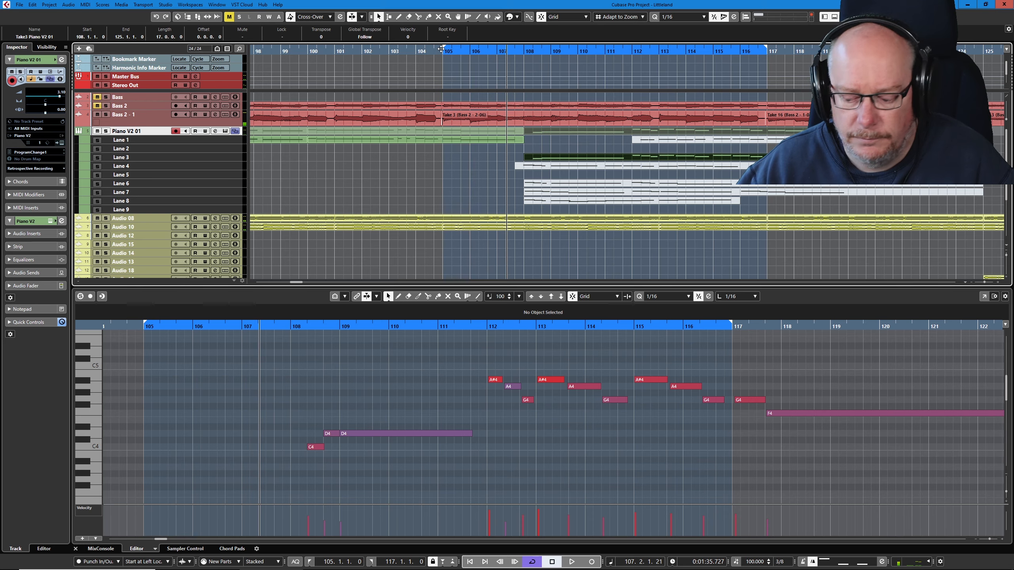
pyautogui.press('space')
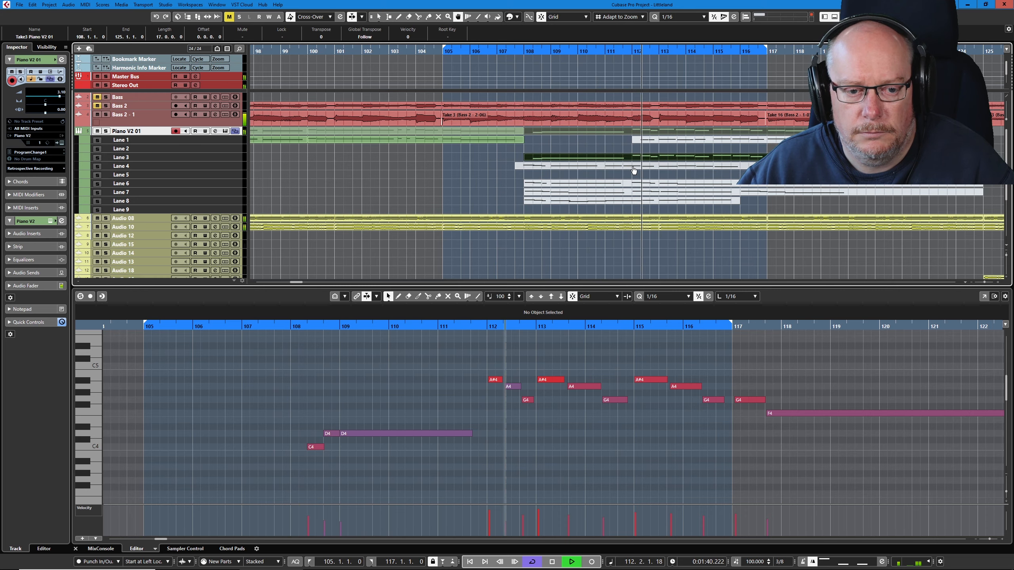
# - Audition the Lane 4 take from bar 108 in place of the Lane 3 take, with both takes' notes open
pyautogui.rightClick(663, 169)
pyautogui.click(694, 168)
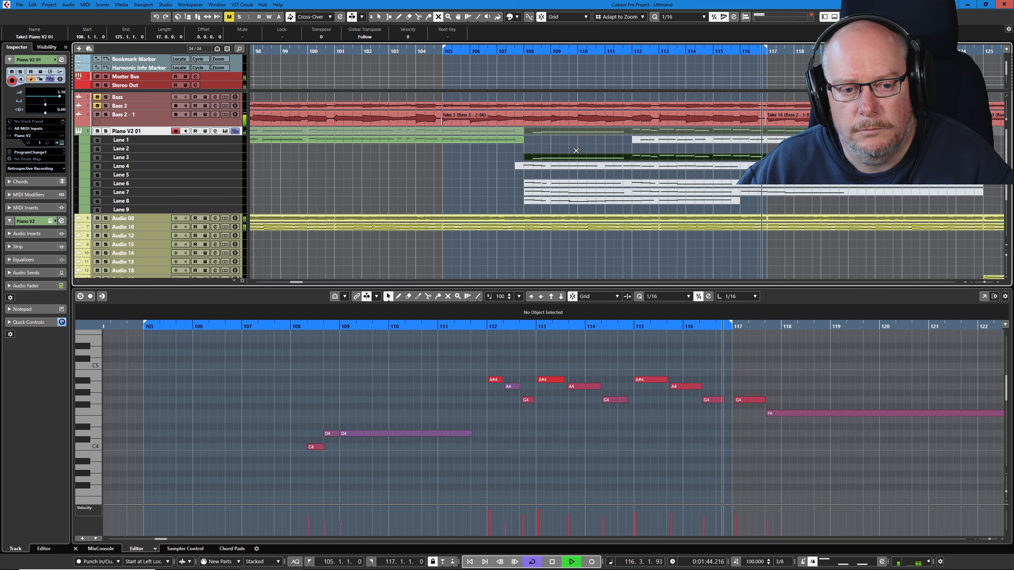
pyautogui.moveTo(576, 150); pyautogui.dragTo(609, 168)
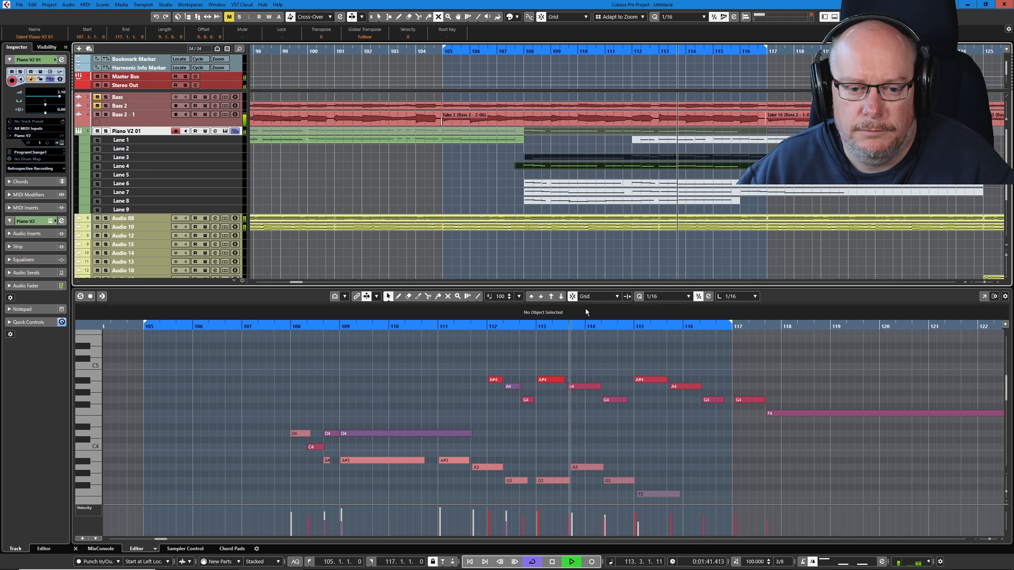
pyautogui.click(506, 192)
# - Erase the Lane 4 take around bars 108 to 117
pyautogui.rightClick(670, 177)
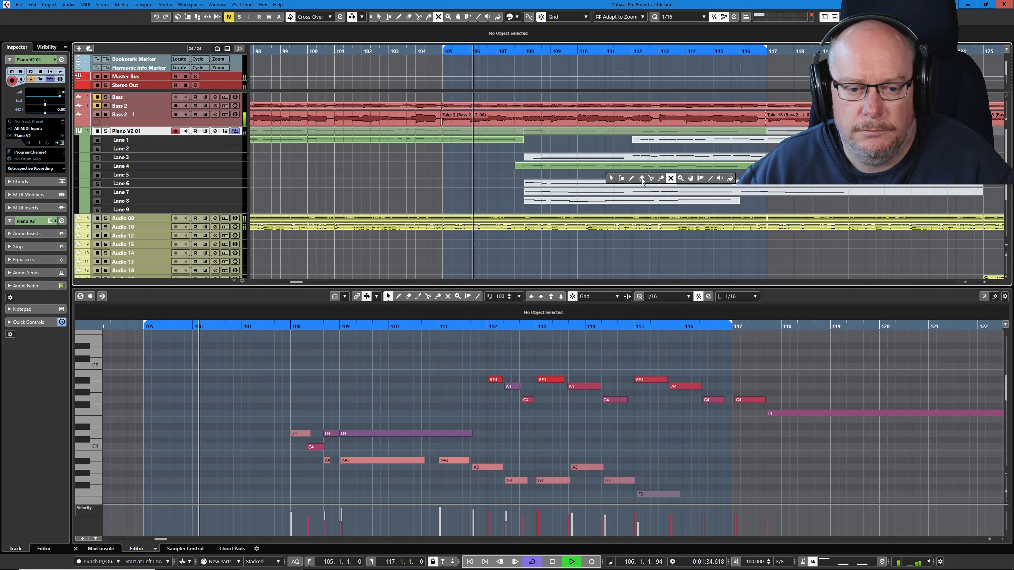
pyautogui.click(642, 181)
pyautogui.click(526, 166)
# - Make the Lane 6 take for bars 108 to 125 active and open its notes
pyautogui.rightClick(593, 172)
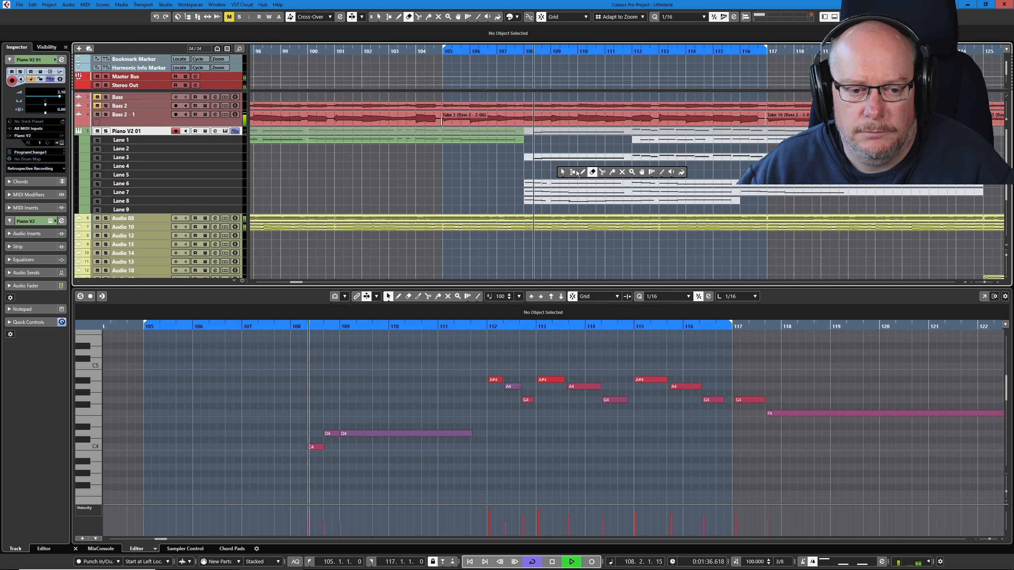
pyautogui.click(643, 172)
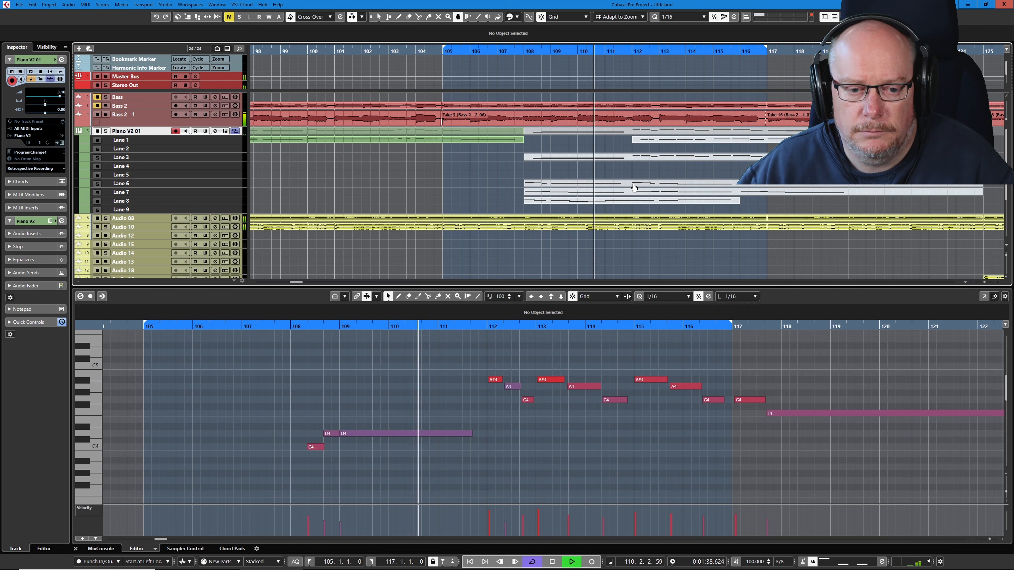
pyautogui.click(631, 184)
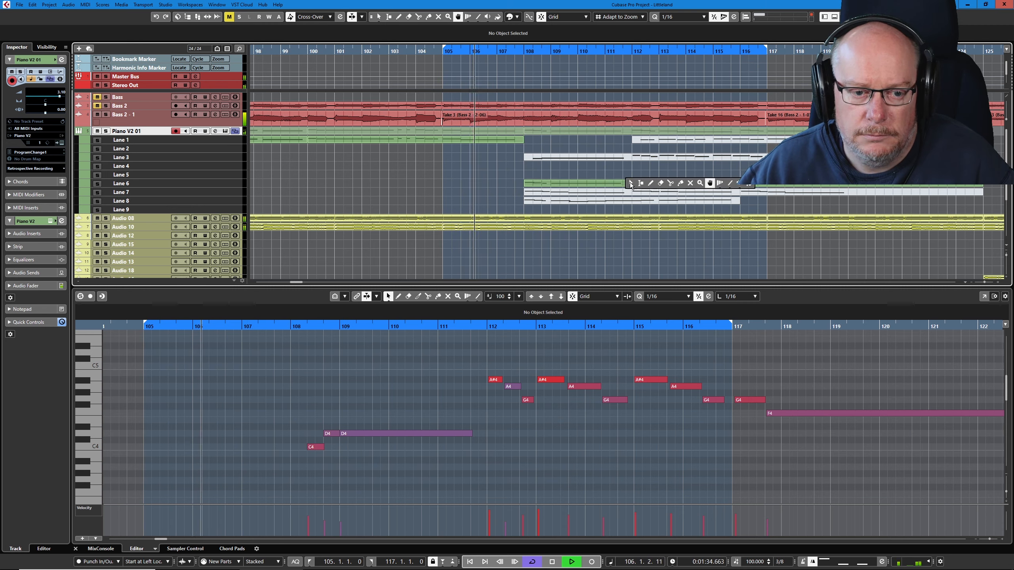
pyautogui.click(630, 183)
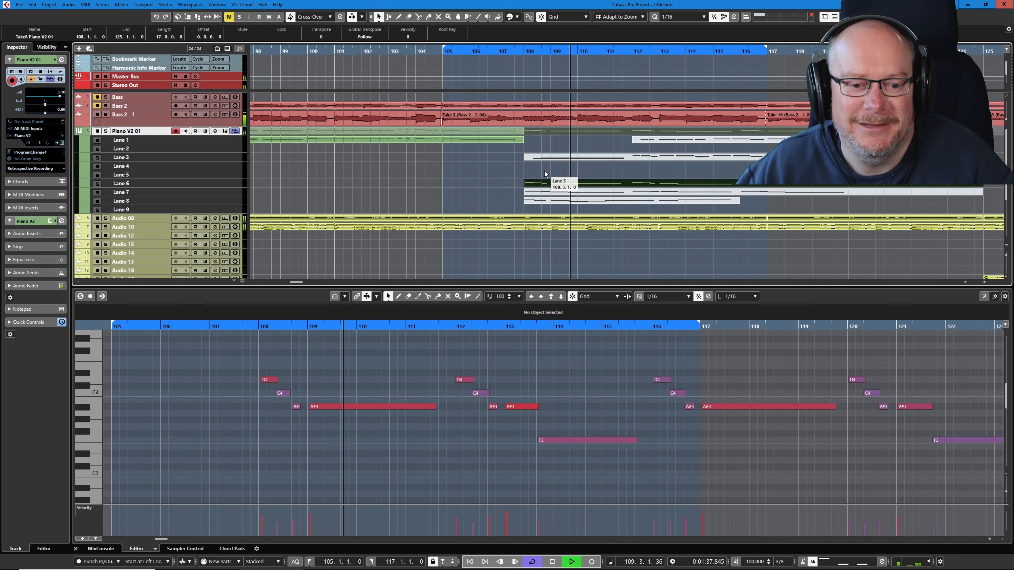
# - Stop playback, set the cycle to bars 101 to 125, and play it to check the Lane 6 take
pyautogui.rightClick(580, 173)
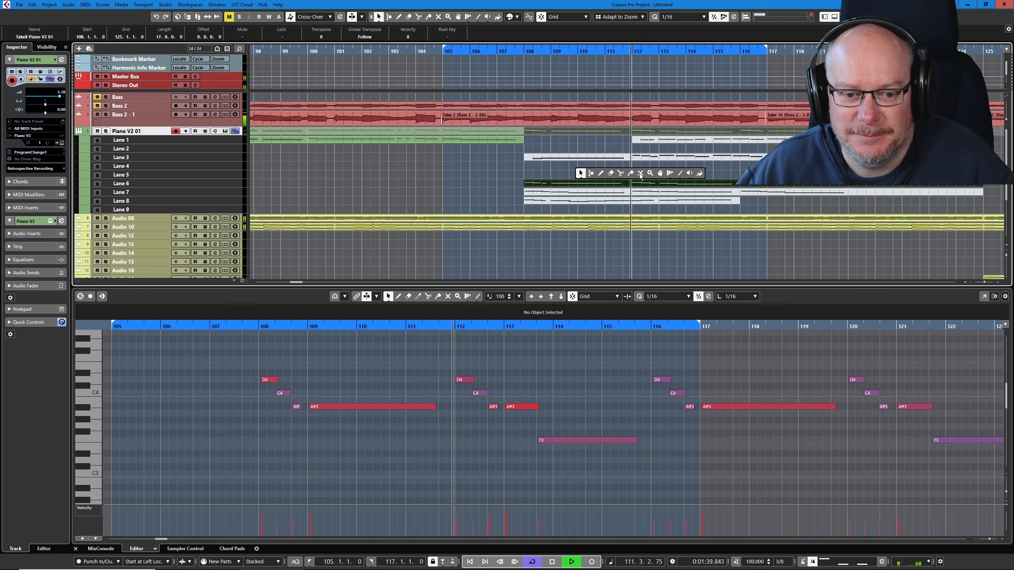
pyautogui.click(641, 173)
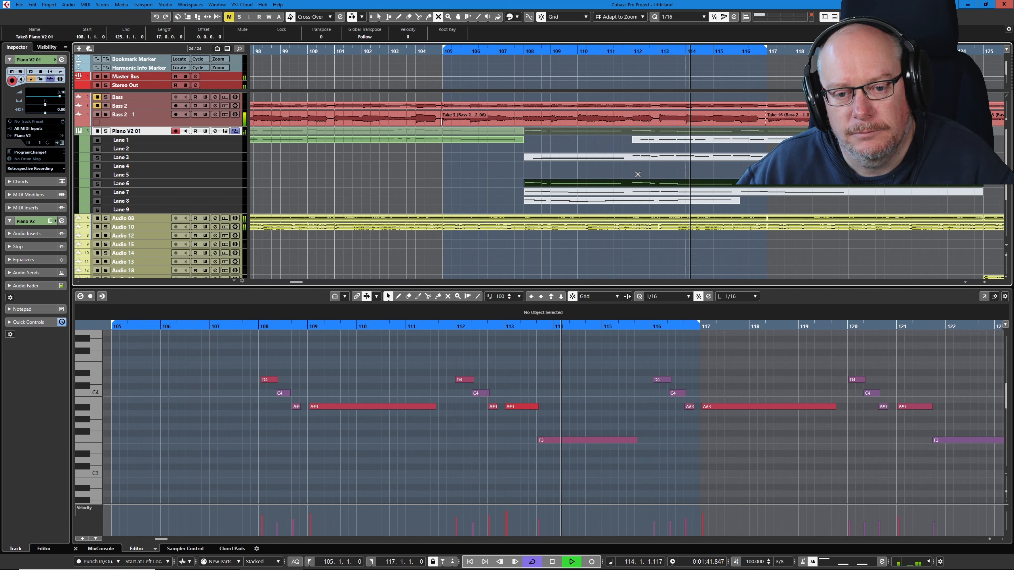
pyautogui.press('space')
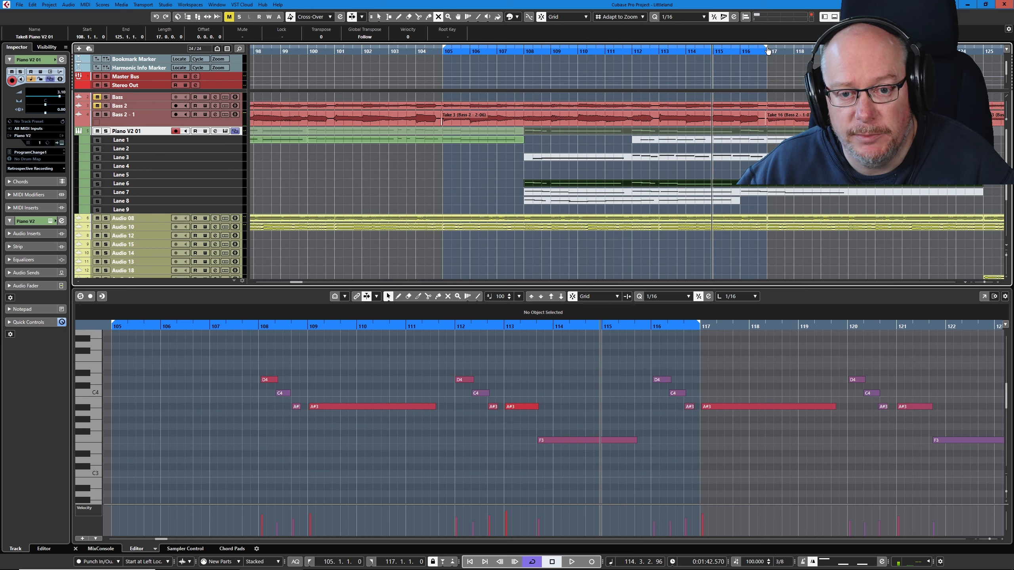
pyautogui.moveTo(982, 48); pyautogui.dragTo(983, 48)
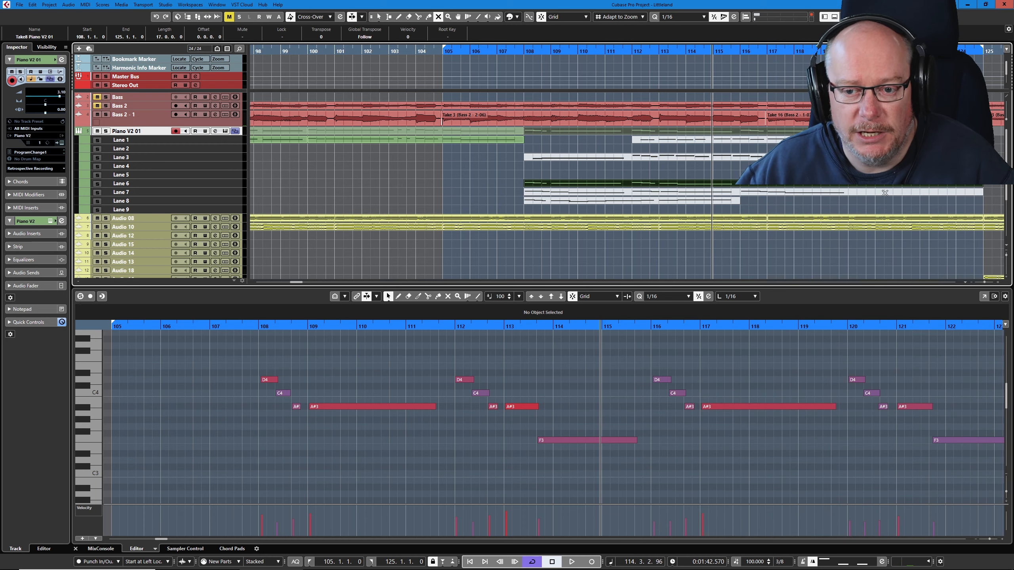
pyautogui.scroll(-3, 813, 186)
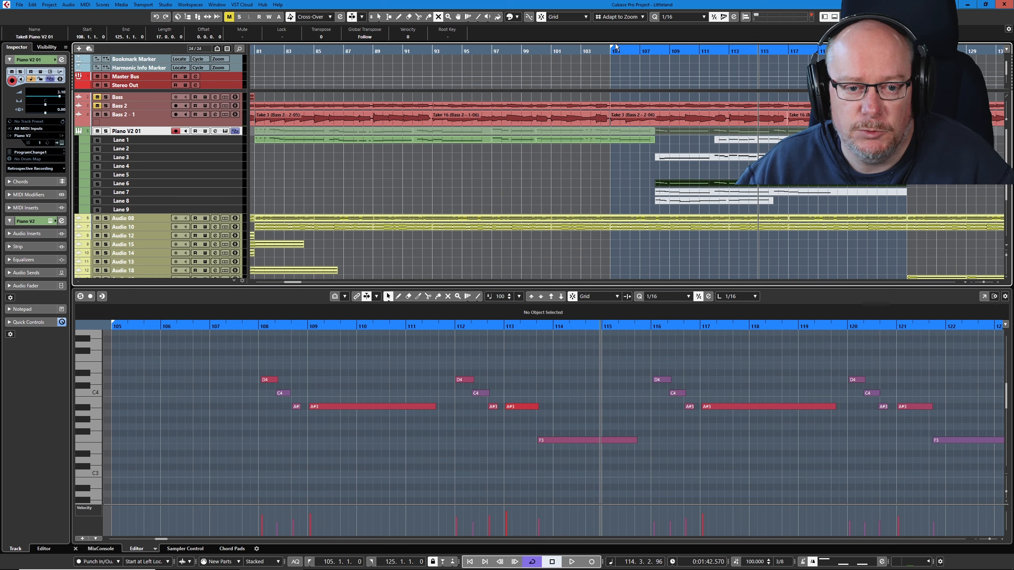
pyautogui.moveTo(615, 46); pyautogui.dragTo(579, 55)
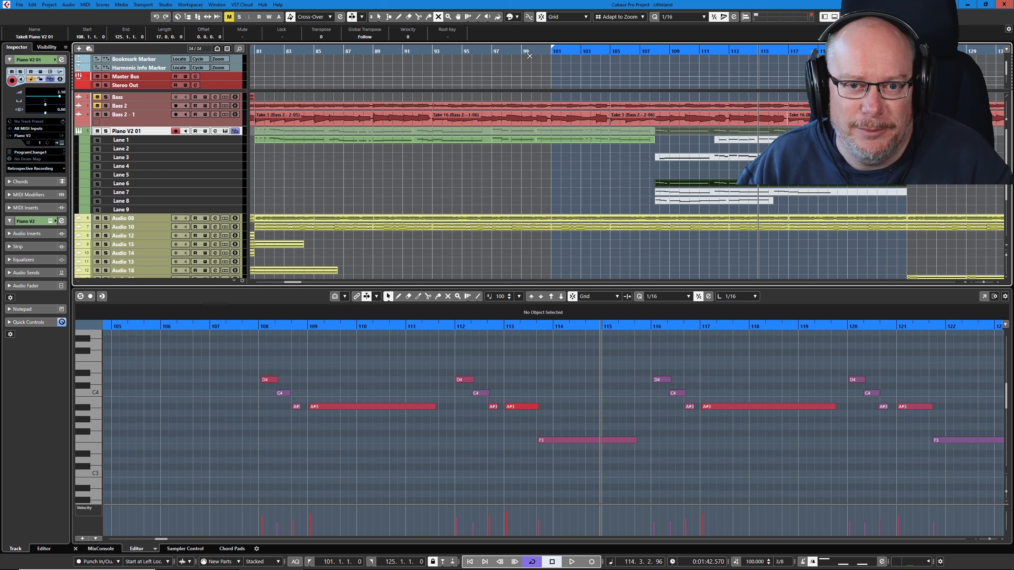
pyautogui.press('space')
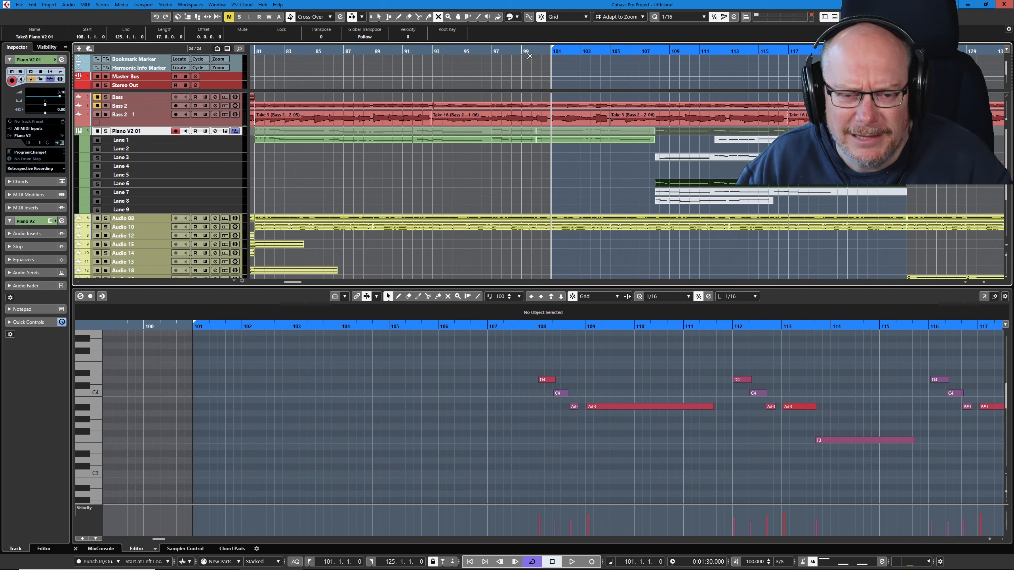
pyautogui.press('space')
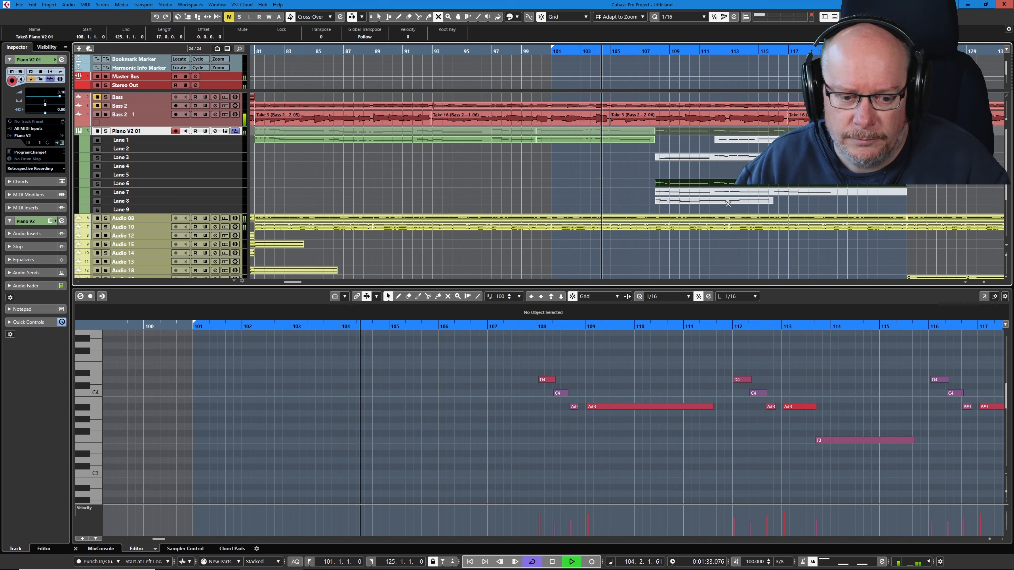
# - Audition the Lane 7 take for bars 108 to 125 in place of the Lane 6 take, with its notes open
pyautogui.press('1')
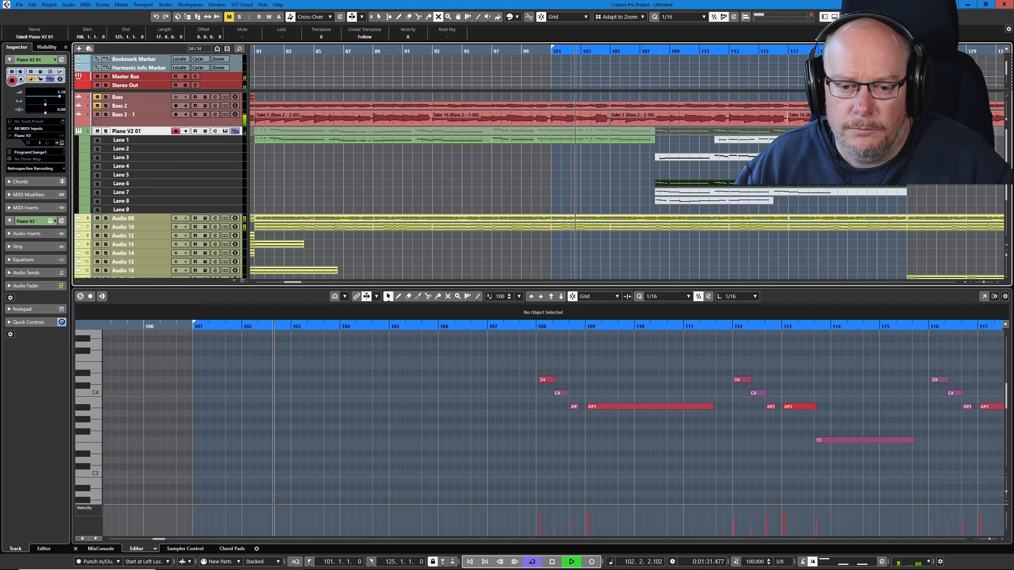
pyautogui.moveTo(725, 174); pyautogui.dragTo(719, 193)
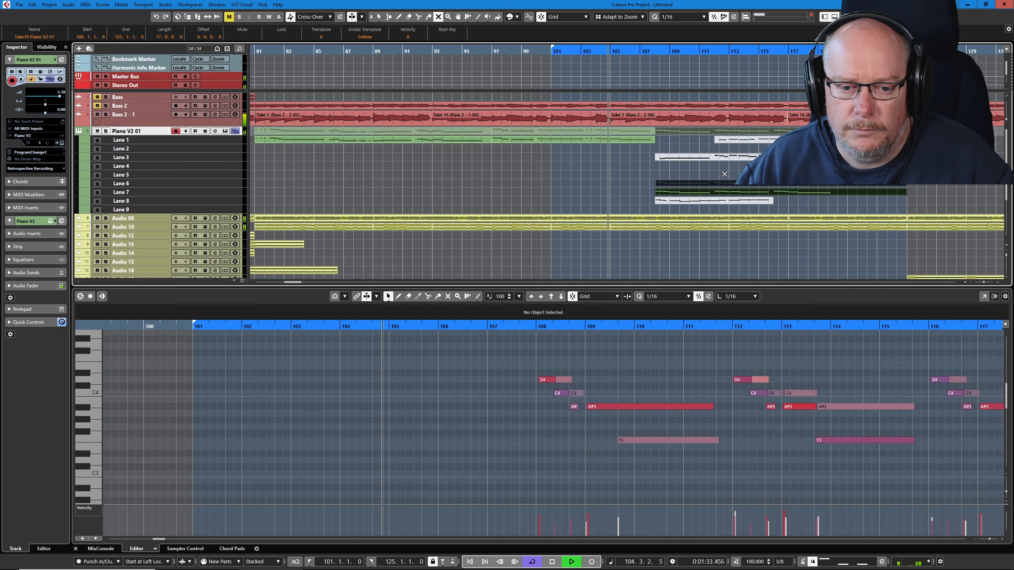
pyautogui.press('1')
pyautogui.click(731, 176)
pyautogui.click(730, 192)
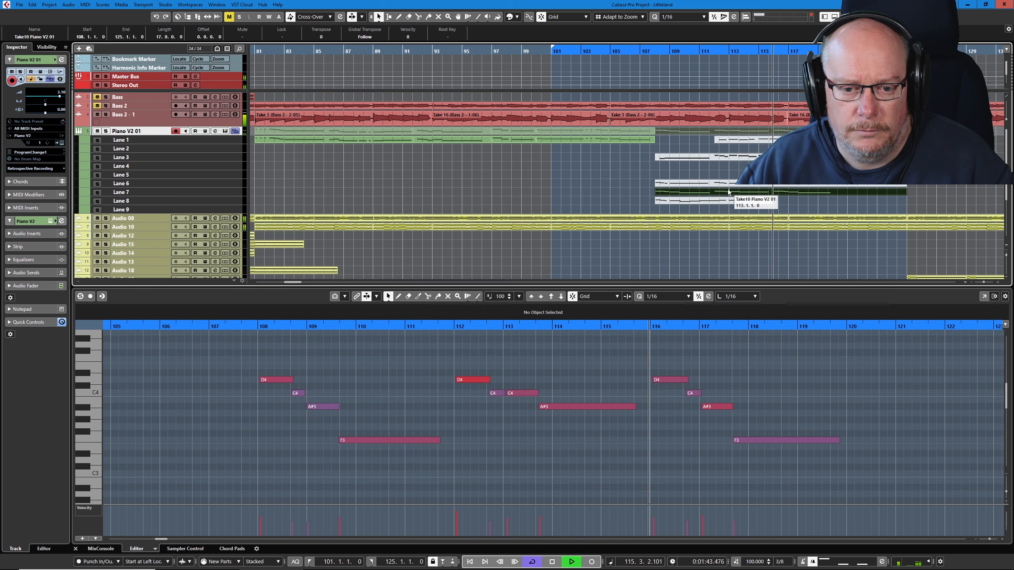
# - Erase the Lane 7 take spanning bars 108 to 125
pyautogui.rightClick(716, 171)
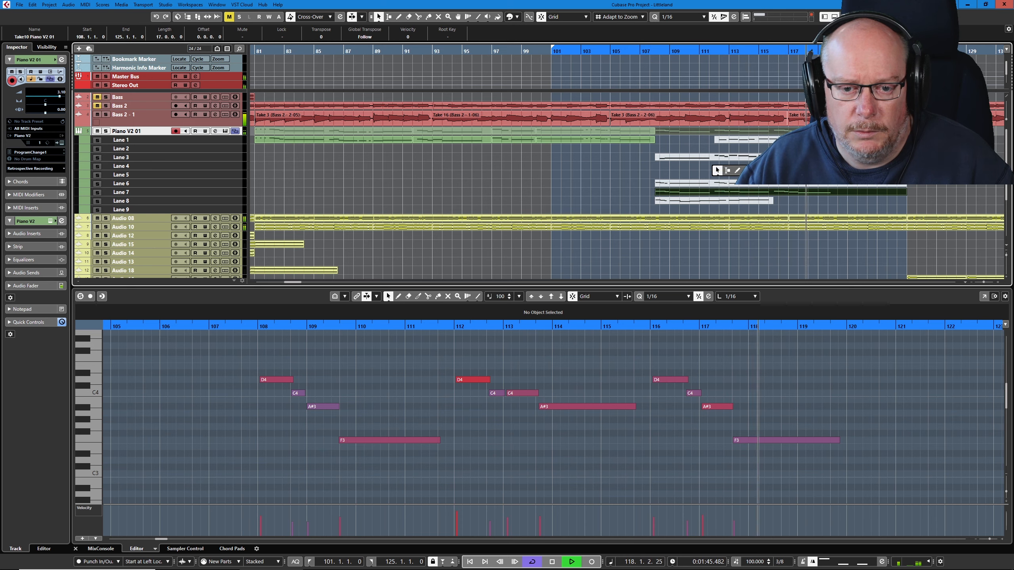
pyautogui.click(747, 171)
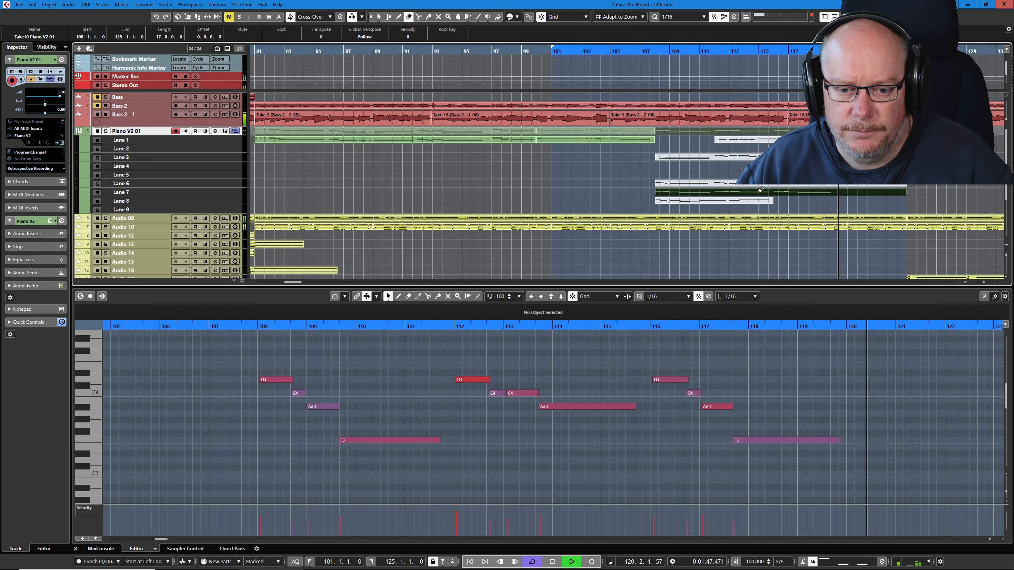
pyautogui.click(761, 189)
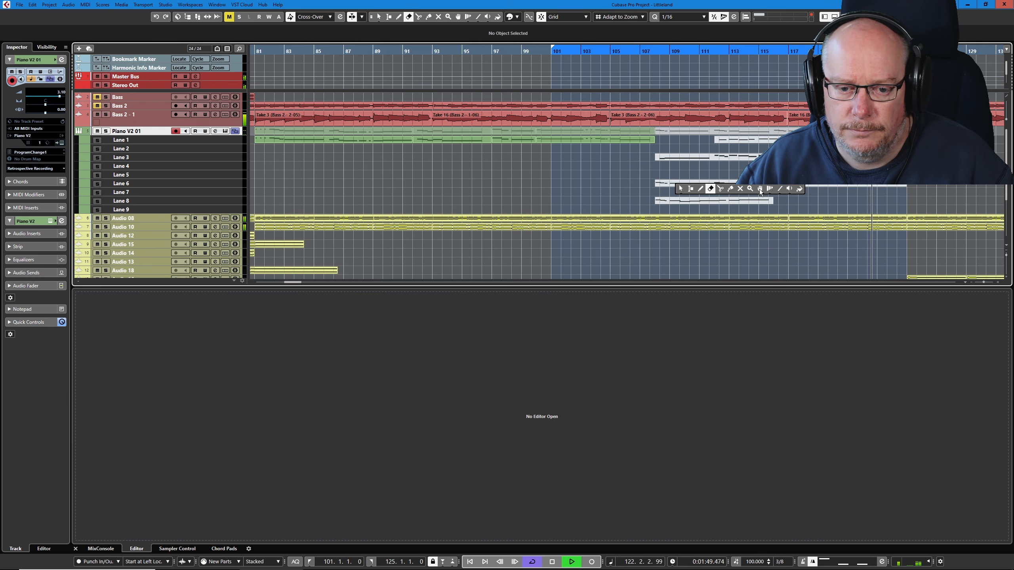
# - Make the Lane 8 take for bars 108 to 116 active and audition it with its notes open
pyautogui.click(759, 188)
pyautogui.click(739, 203)
pyautogui.rightClick(719, 196)
pyautogui.click(730, 195)
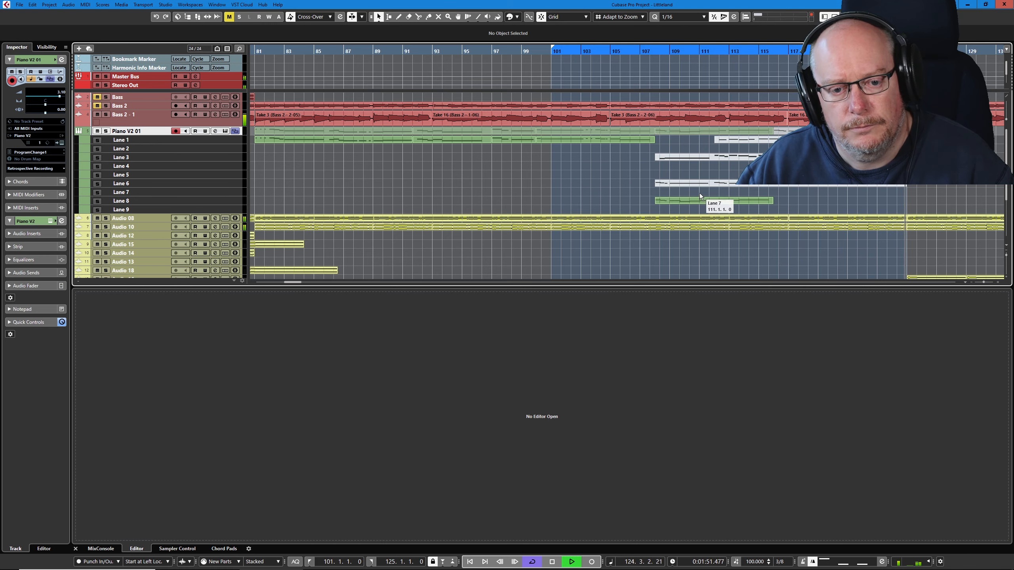
pyautogui.doubleClick(704, 200)
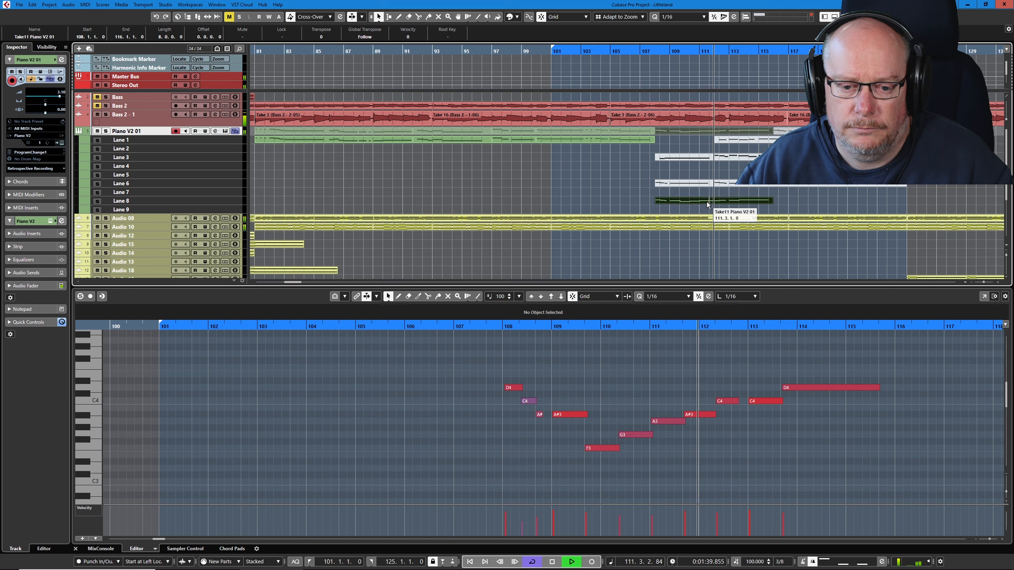
# - Erase the Lane 8 take spanning bars 108 to 116
pyautogui.rightClick(704, 193)
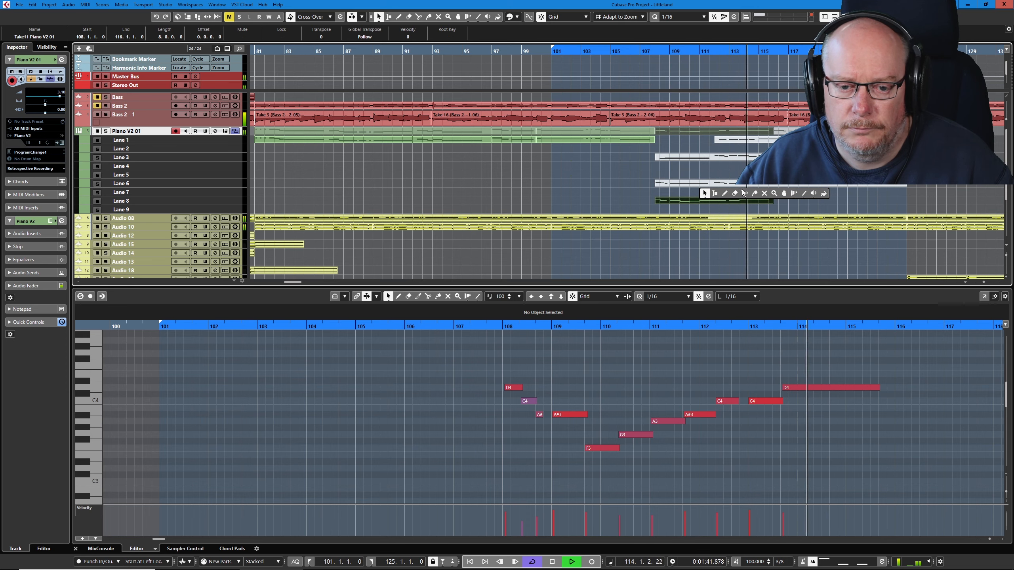
pyautogui.click(737, 192)
pyautogui.click(738, 200)
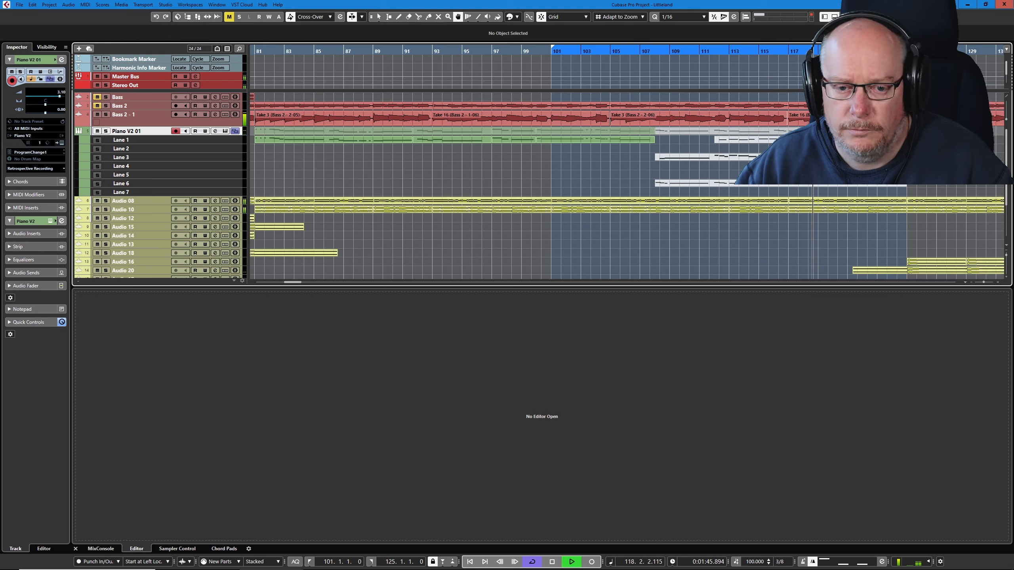
# - Audition the Lane 3 take from bar 108 with its notes open, and switch to the Lane 1 take from bar 112
pyautogui.click(793, 157)
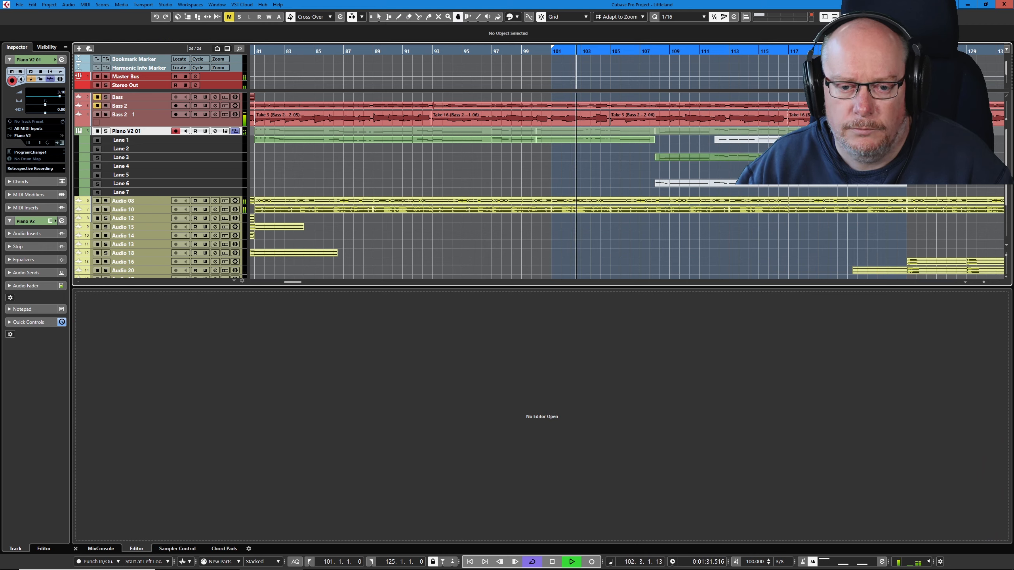
pyautogui.click(784, 158)
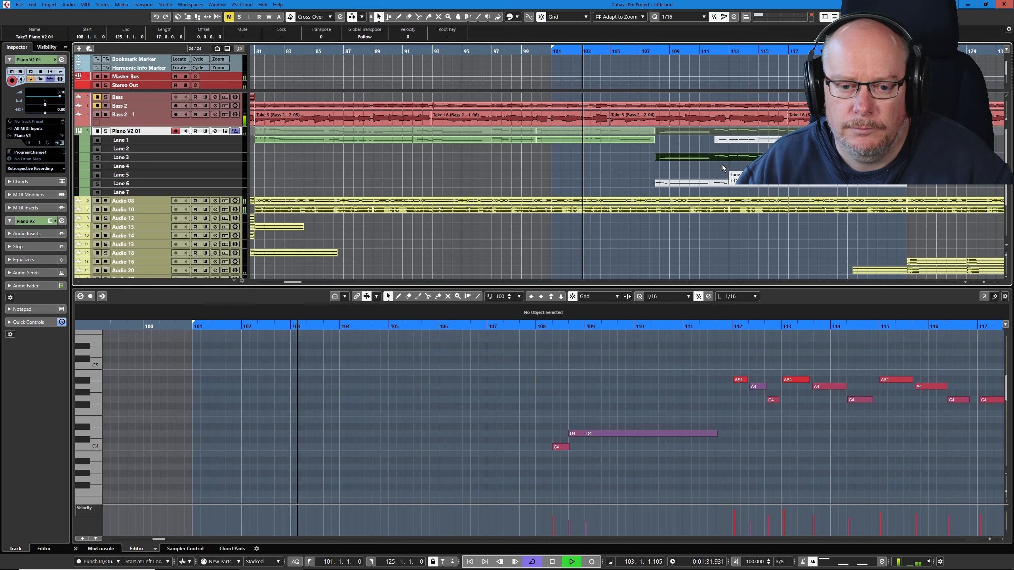
pyautogui.rightClick(712, 164)
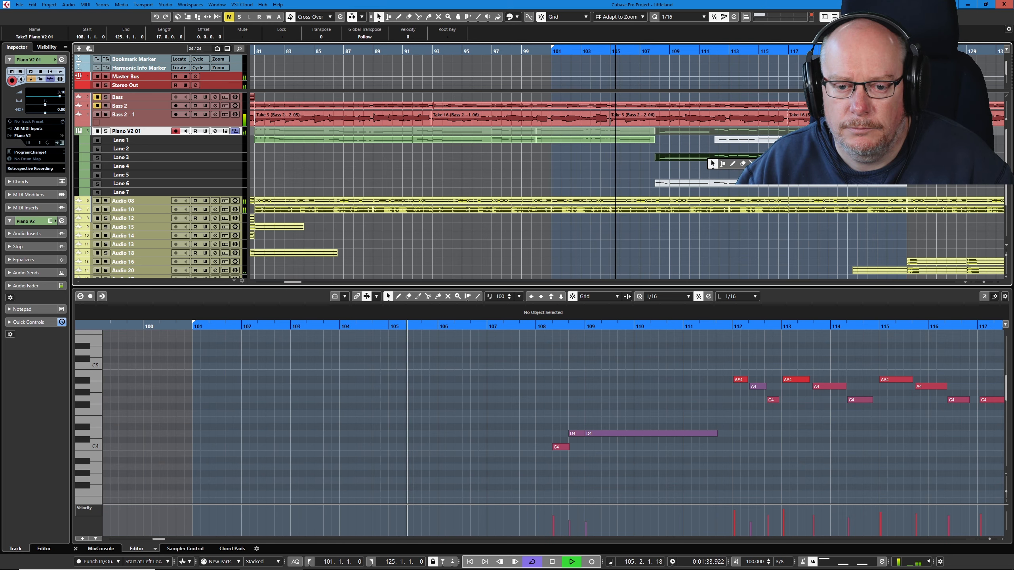
pyautogui.click(792, 164)
pyautogui.click(792, 140)
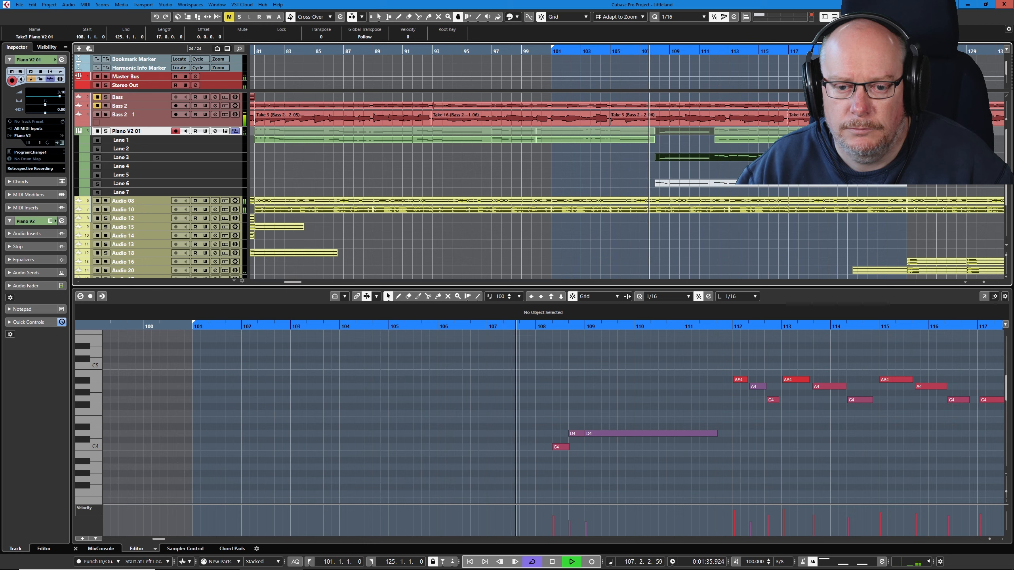
# - Switch to the Lane 6 take for bars 108 to 125 during playback, and stop the transport
pyautogui.click(793, 184)
pyautogui.click(792, 172)
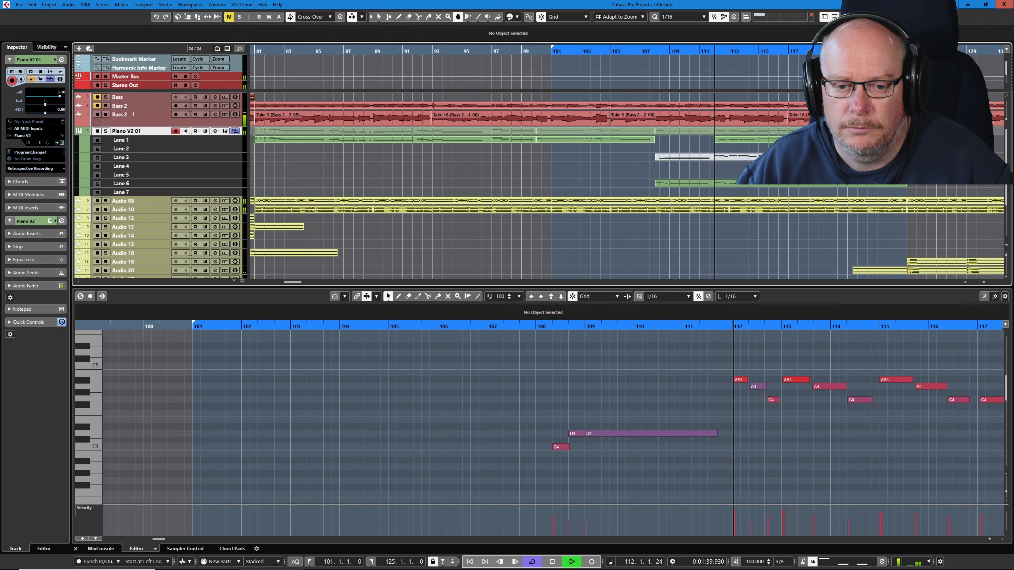
pyautogui.press('1')
pyautogui.press('space')
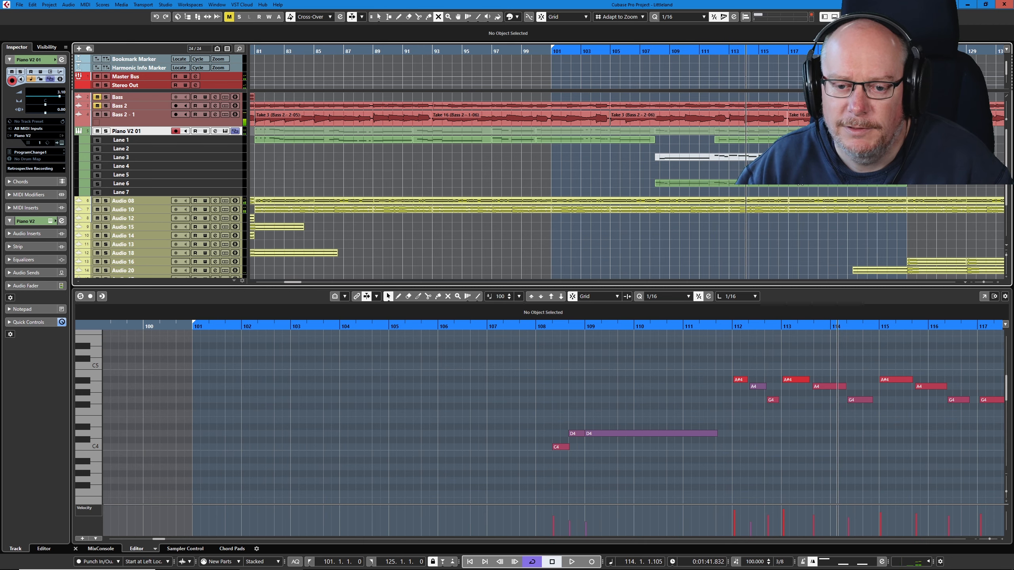
# - Play the Lane 1 take for bars 112 to 125 with its notes open, and erase it
pyautogui.click(801, 184)
pyautogui.click(770, 140)
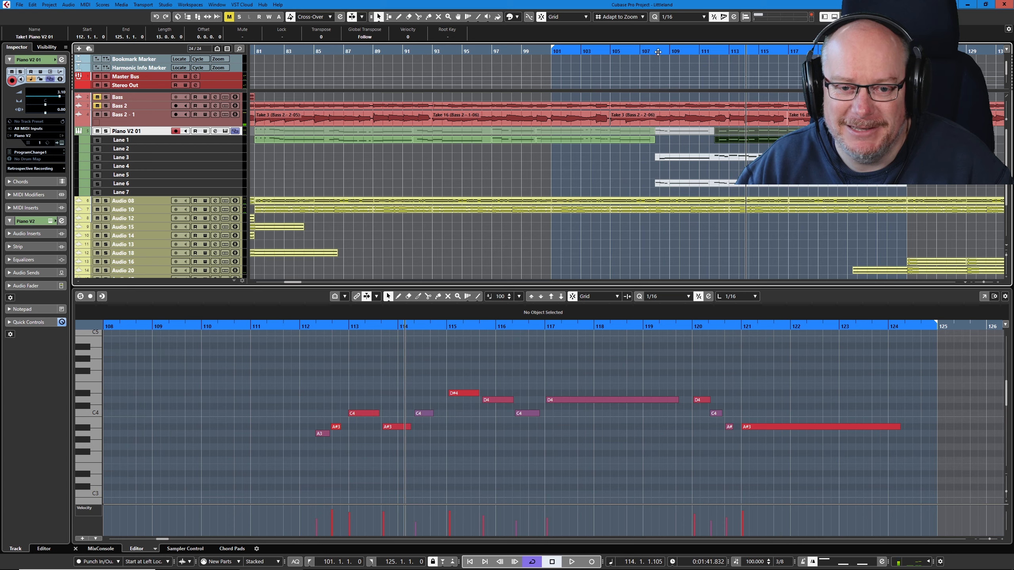
pyautogui.moveTo(658, 52); pyautogui.dragTo(658, 55)
pyautogui.press('space')
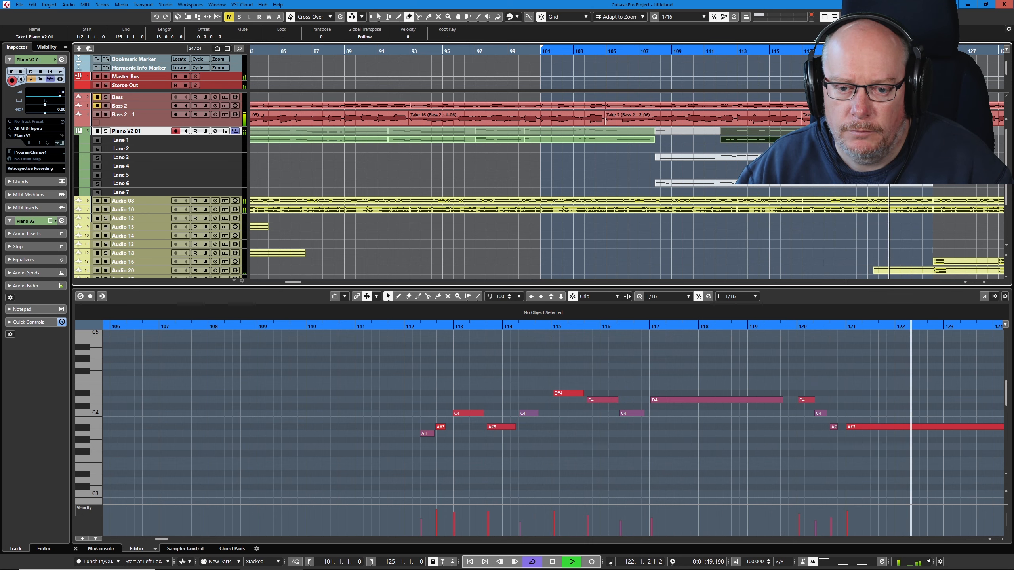
pyautogui.press('Delete')
pyautogui.press('space')
# - Make the Lane 3 take for bars 108 to 125 active and play it from bar 101 with its notes open
pyautogui.press('5')
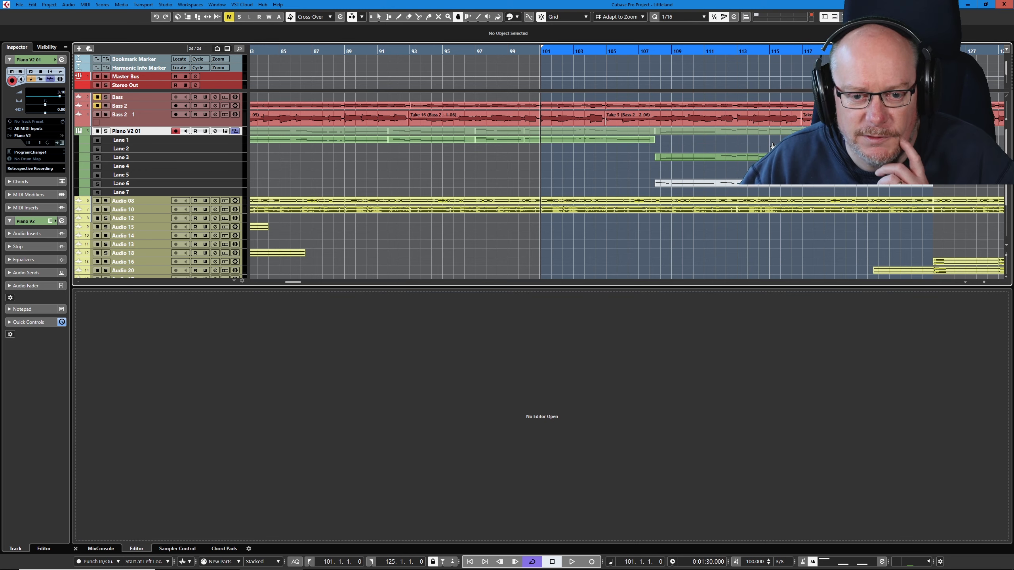
pyautogui.press('space')
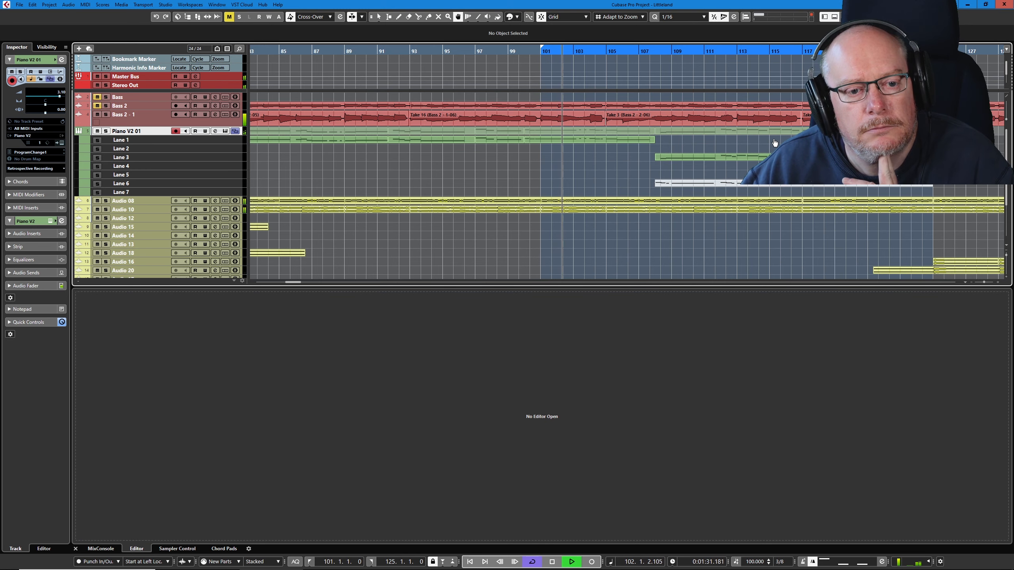
pyautogui.click(778, 156)
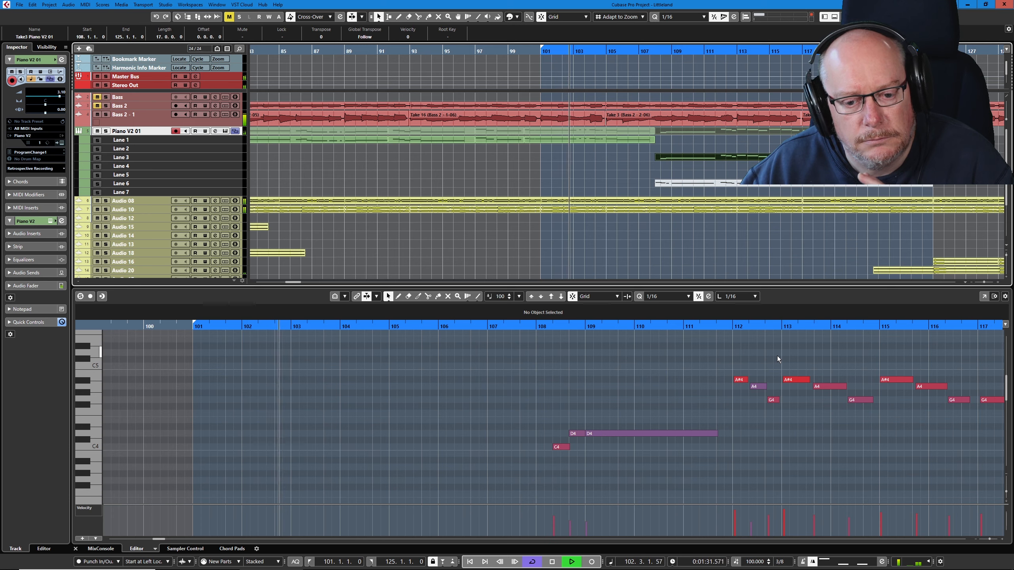
pyautogui.click(777, 356)
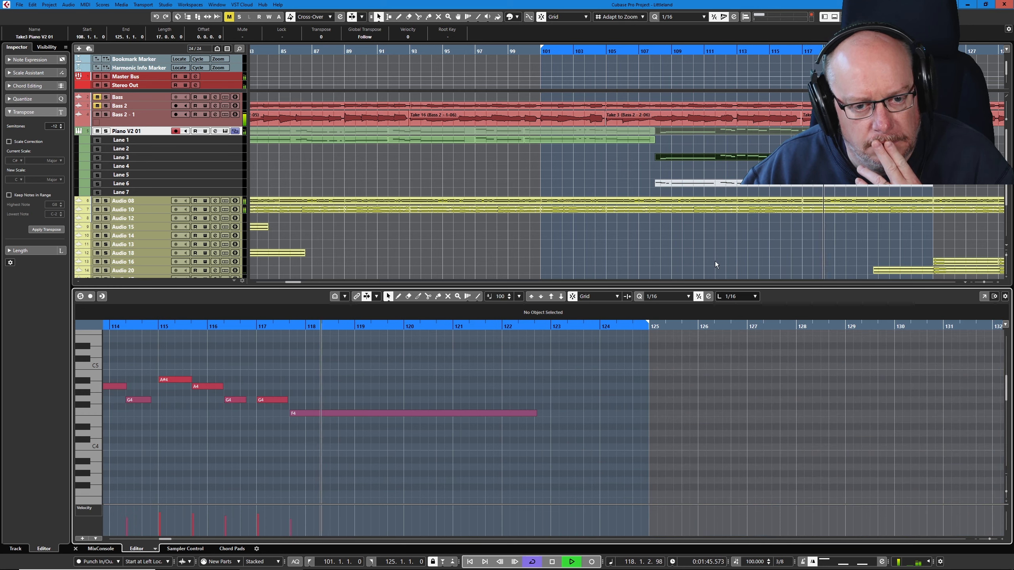
# - Make the Lane 6 take for bars 108 to 125 active and audition its notes against the Lane 3 take
pyautogui.rightClick(710, 172)
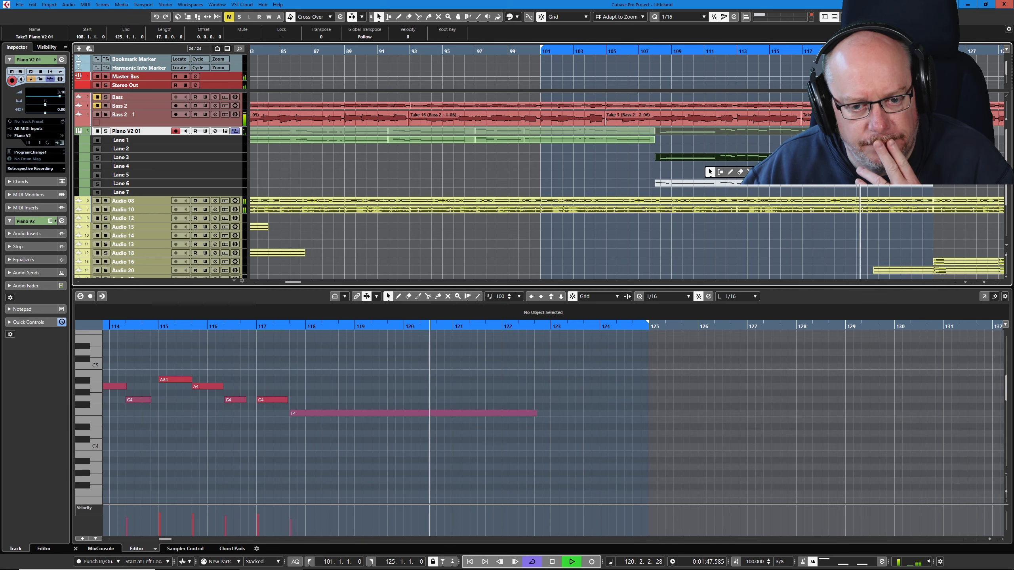
pyautogui.click(790, 173)
pyautogui.click(796, 184)
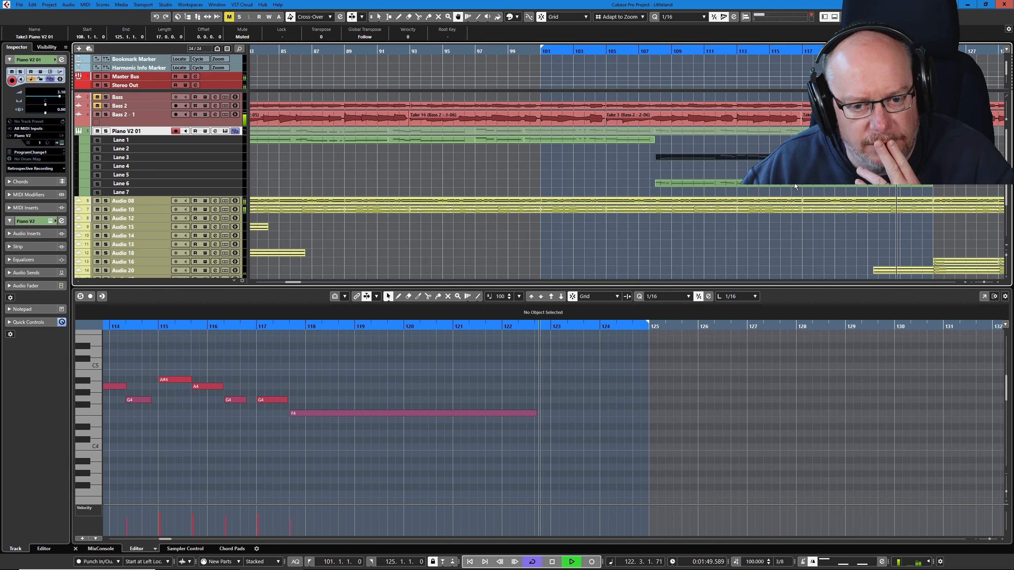
pyautogui.click(795, 184)
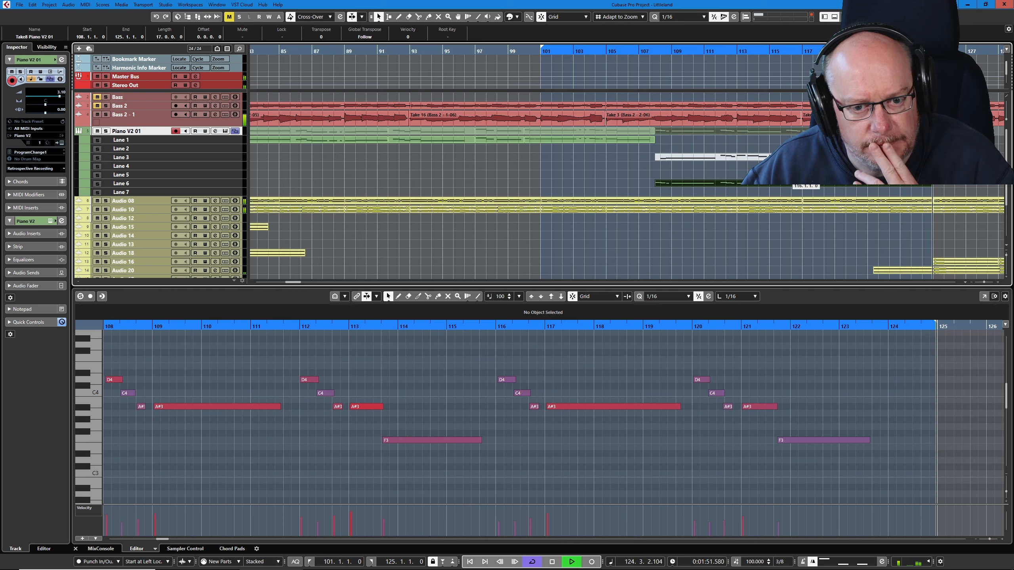
pyautogui.click(650, 365)
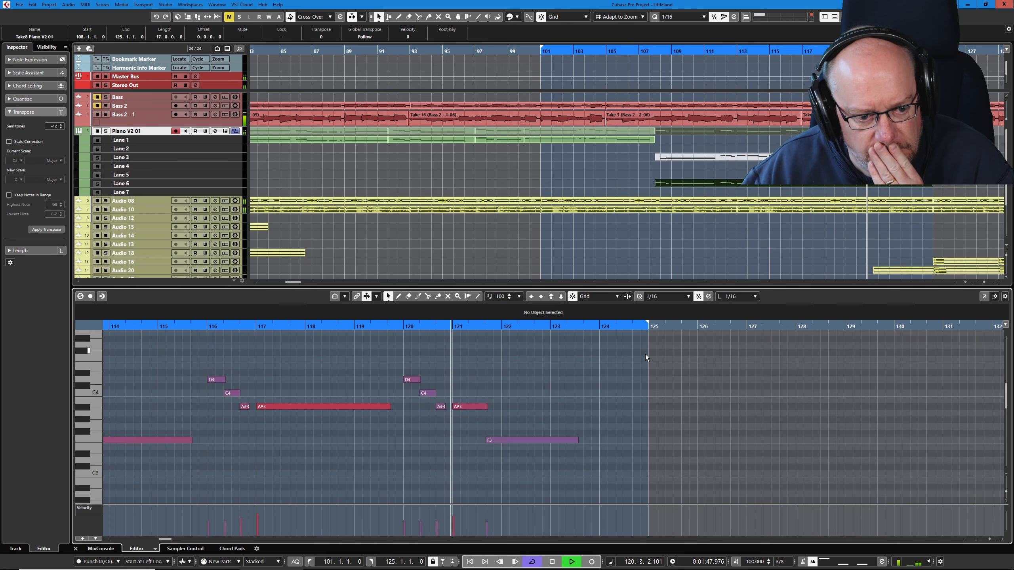
# - Stop playback, erase the Lane 6 take for bars 108 to 125, and clean up the lanes of Piano V2 01
pyautogui.press('space')
pyautogui.rightClick(737, 165)
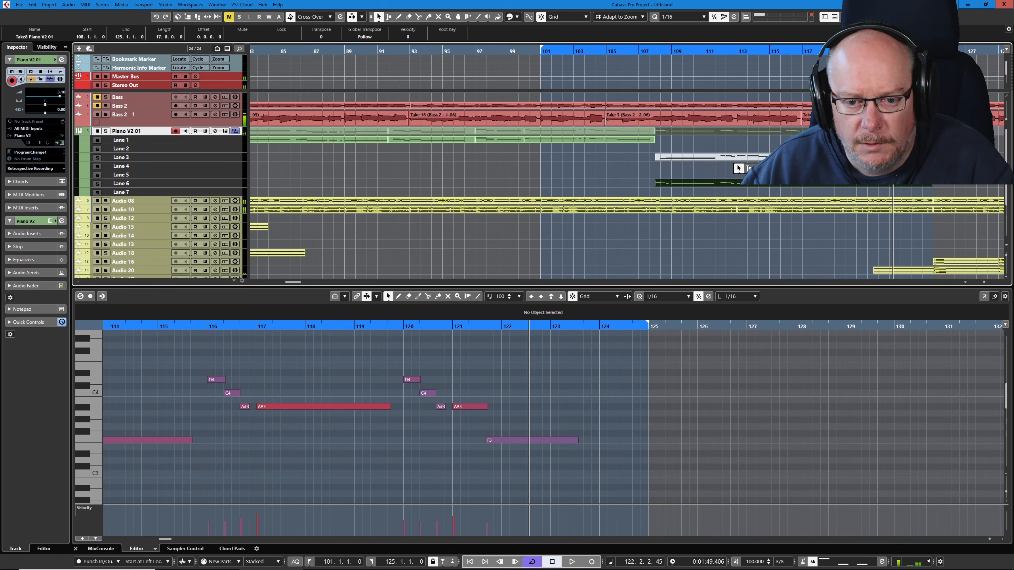
pyautogui.click(769, 169)
pyautogui.click(756, 184)
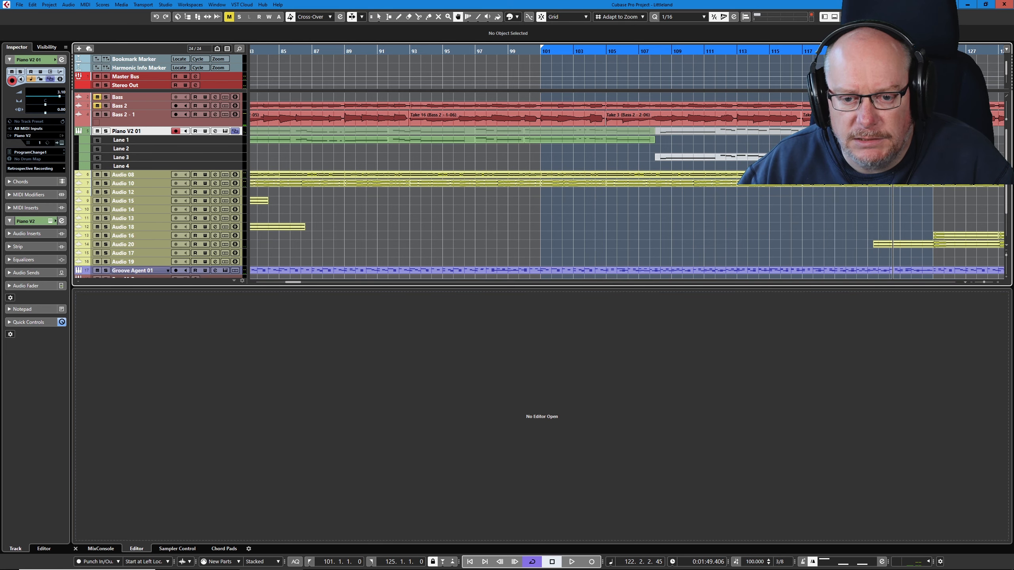
pyautogui.rightClick(151, 136)
pyautogui.click(187, 198)
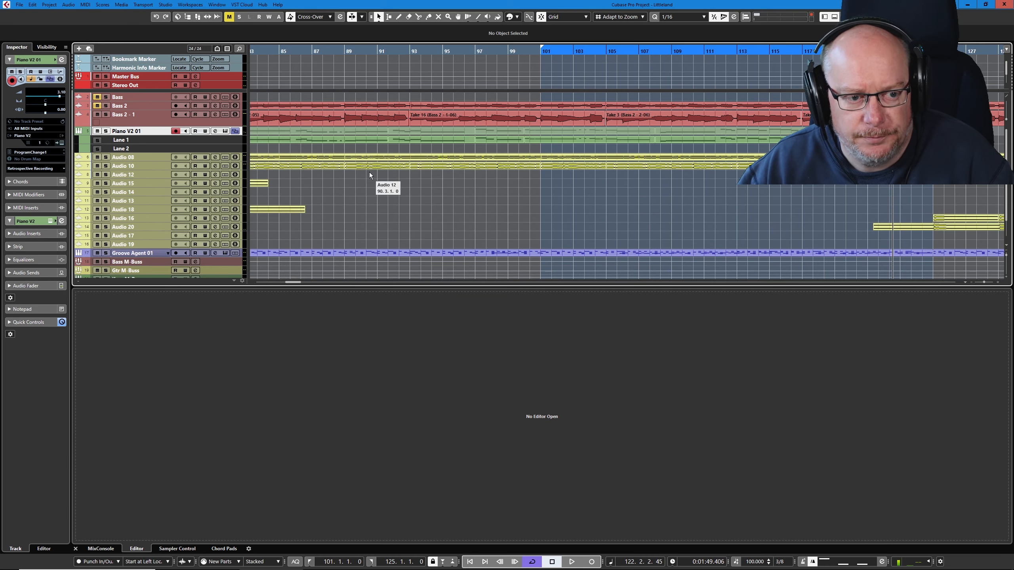
# - Glue all remaining Lane 1 takes between bars 81 and 125 into one continuous part
pyautogui.keyDown('ctrl'); pyautogui.scroll(-4, 403, 148); pyautogui.keyUp('ctrl')
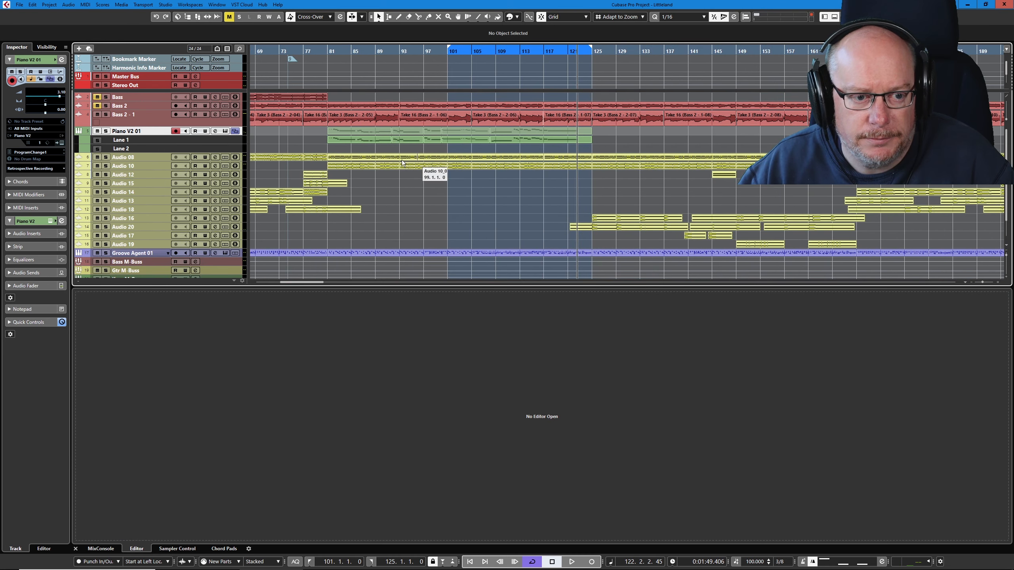
pyautogui.rightClick(404, 141)
pyautogui.click(402, 139)
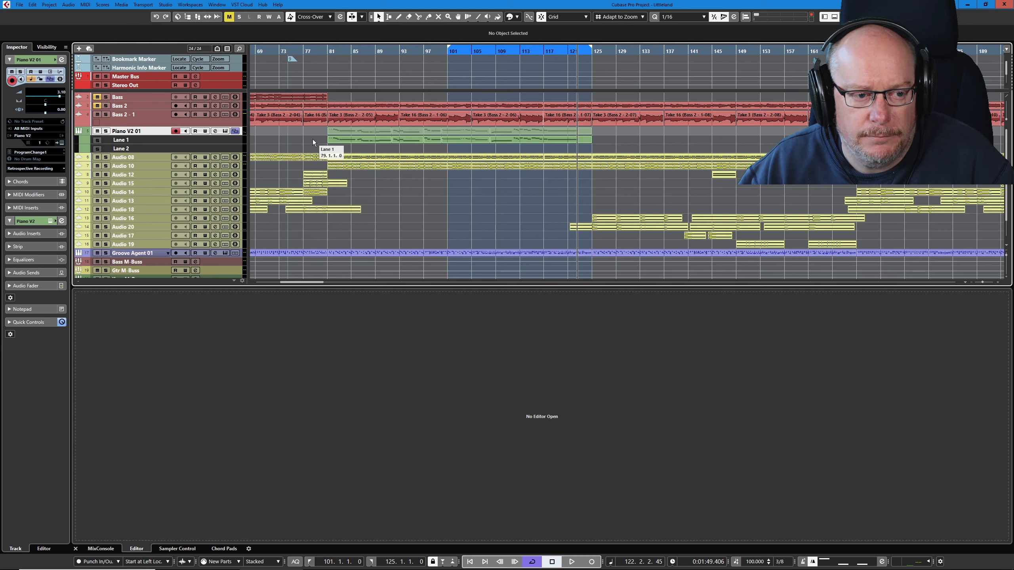
pyautogui.doubleClick(591, 140)
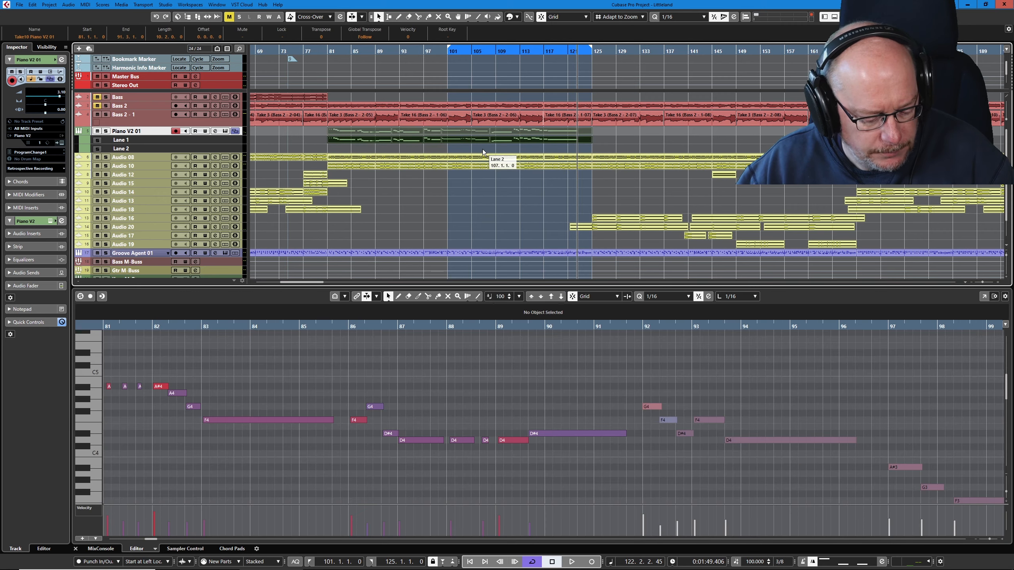
pyautogui.click(414, 137)
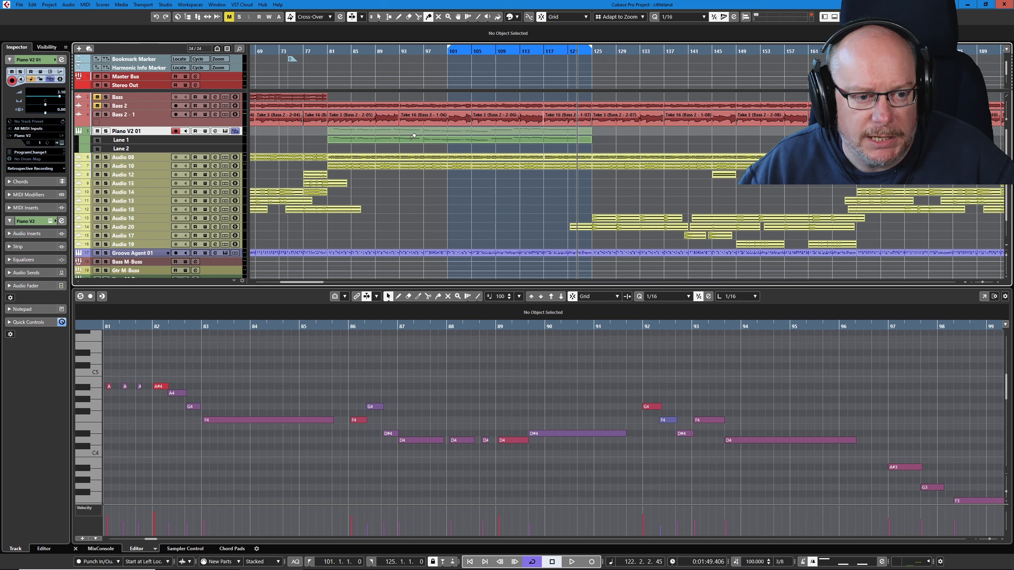
# - Select the glued piano part, set the cycle to its range of bars 81 to 125, and play it
pyautogui.press('1')
pyautogui.click(415, 140)
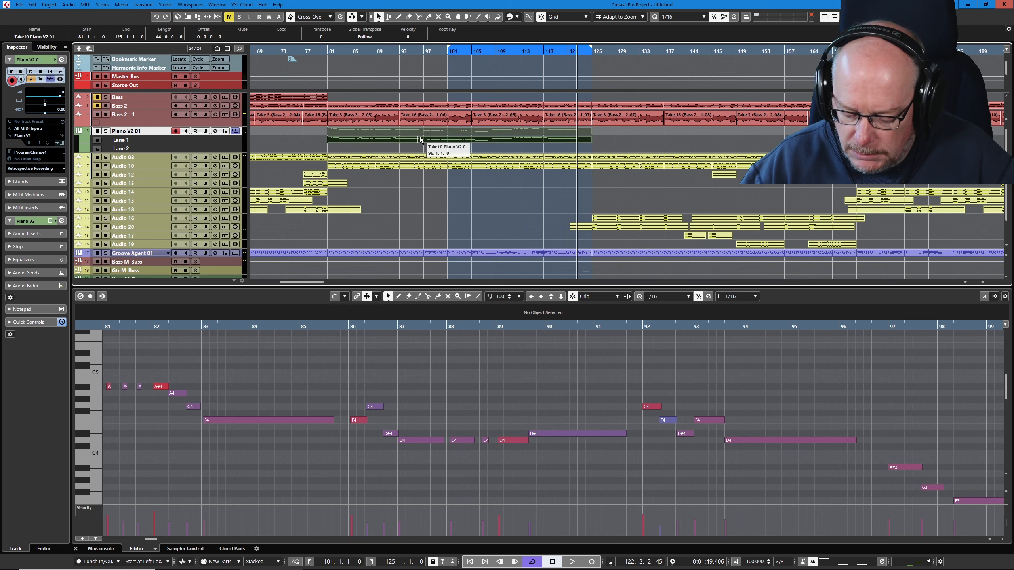
pyautogui.press('p')
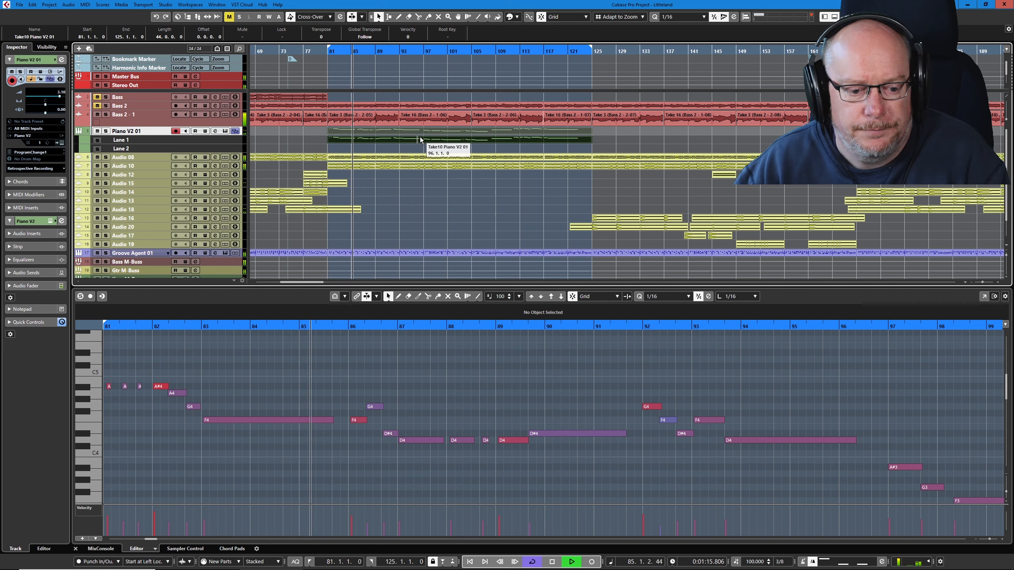
# - Stop playback and quantize all notes of the glued piano part to the 1/16 grid
pyautogui.press('space')
pyautogui.click(521, 389)
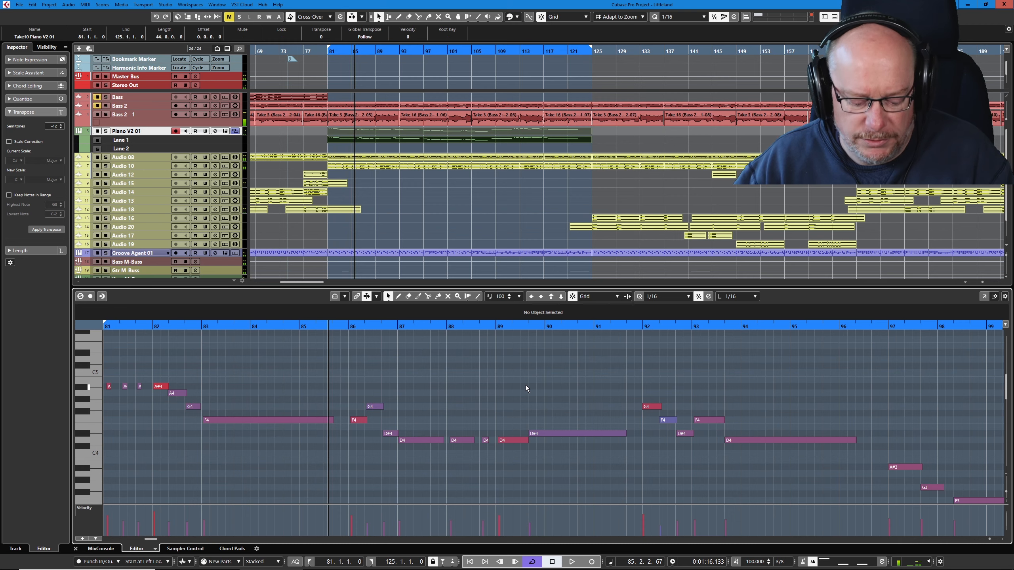
pyautogui.press('q')
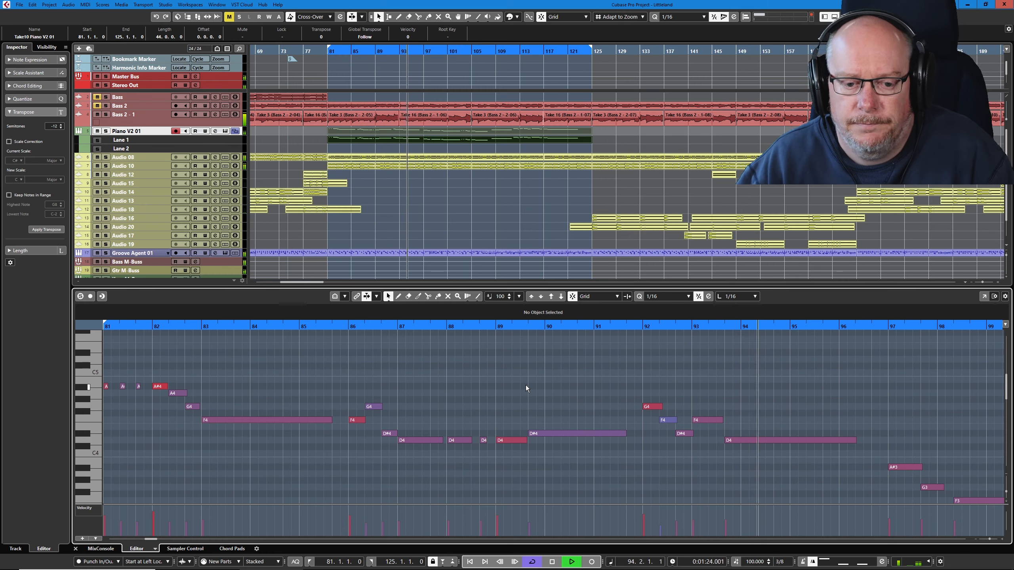
# - Audition the quantized piano part through its end at bar 125, following its notes, and stop playback
pyautogui.scroll(-3, 822, 375)
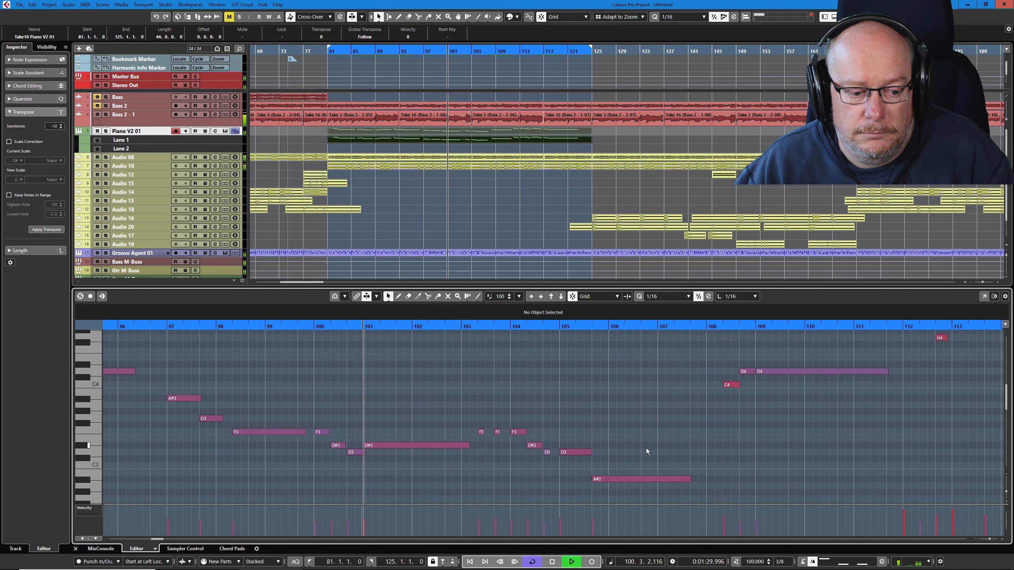
pyautogui.scroll(-2, 644, 410)
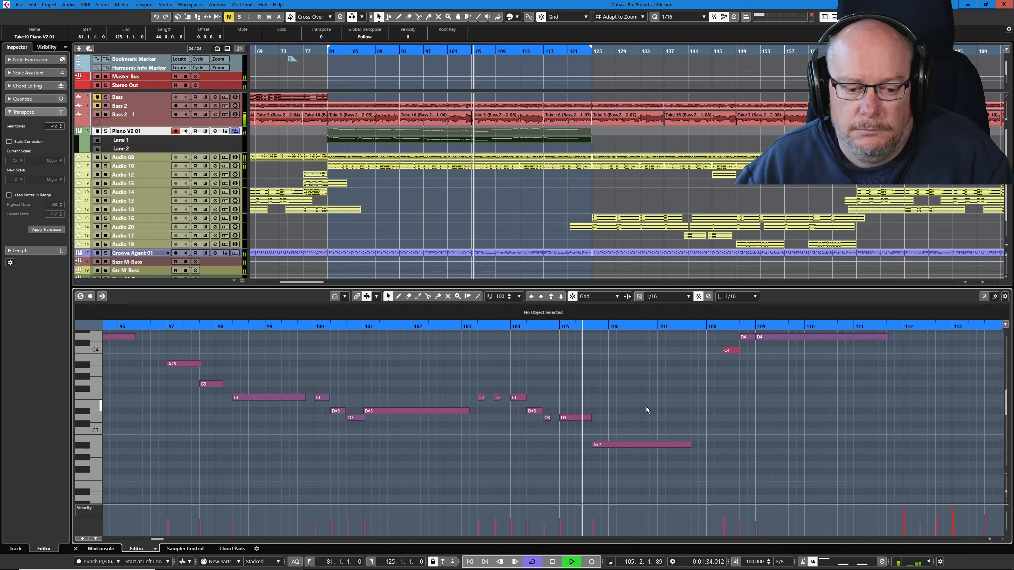
pyautogui.scroll(4, 650, 410)
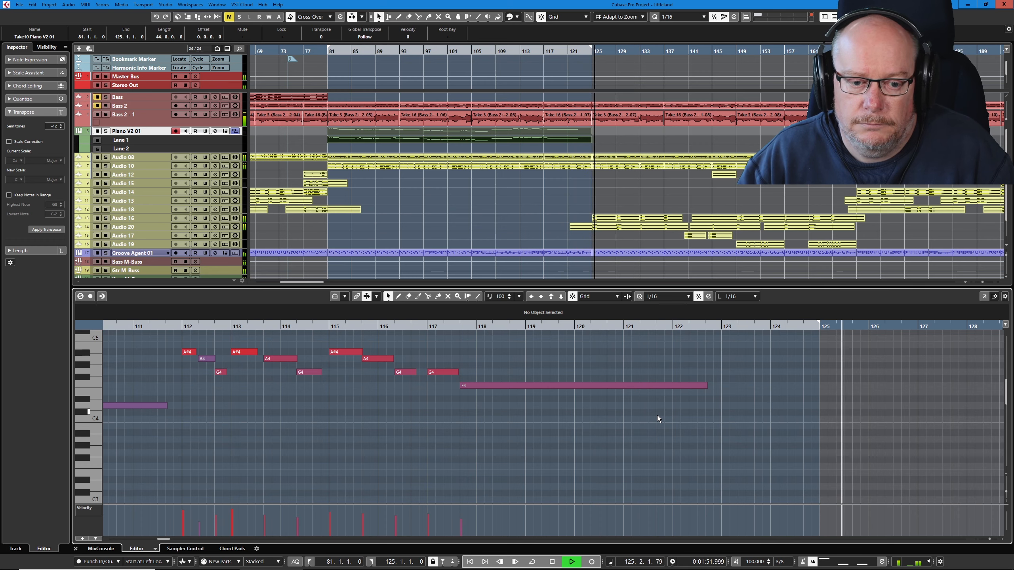
pyautogui.press('space')
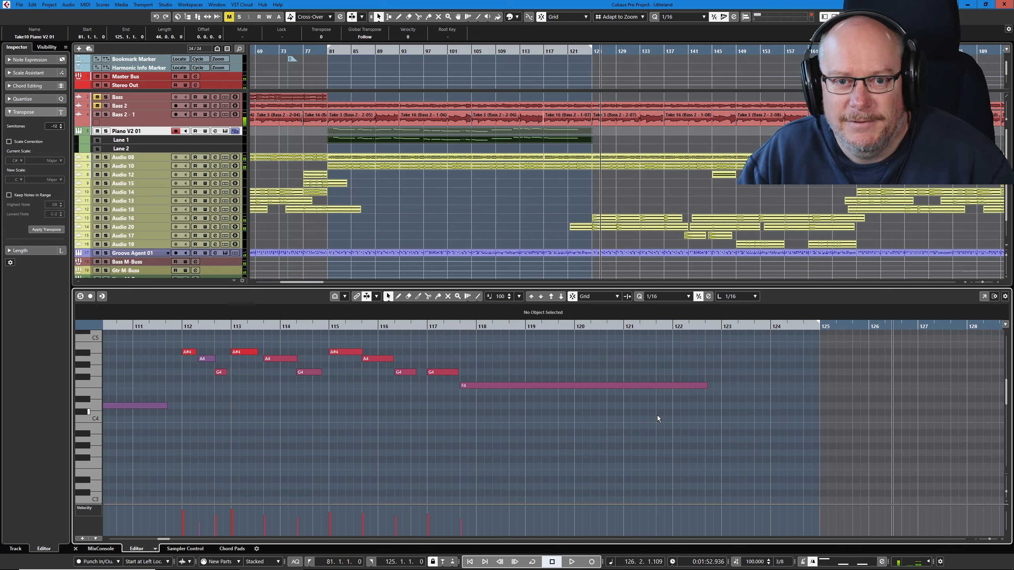